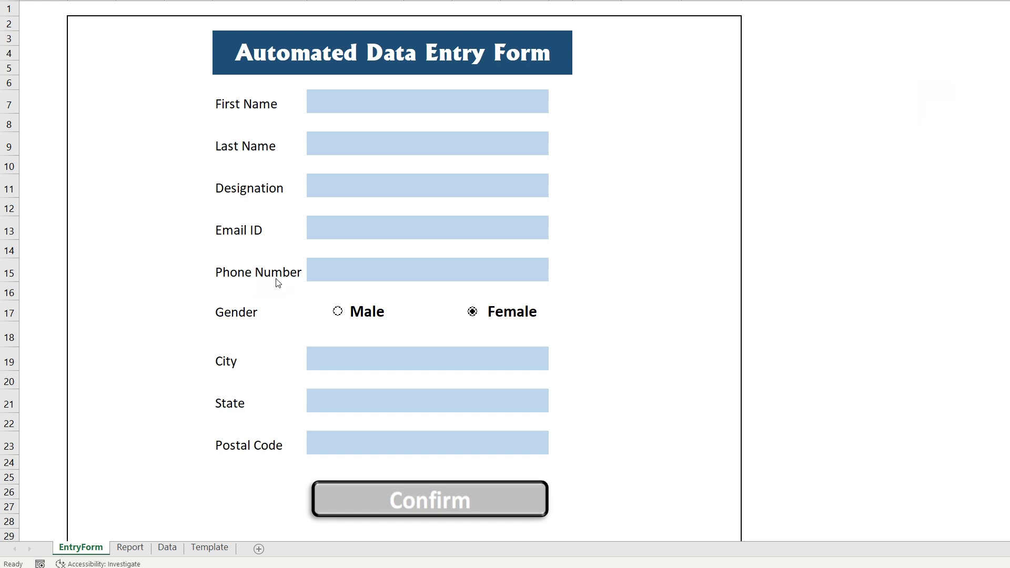
Enter E in the First Name field, commit it, and reselect the First Name cell
{"action": "left_click", "coordinate": [383, 102]}
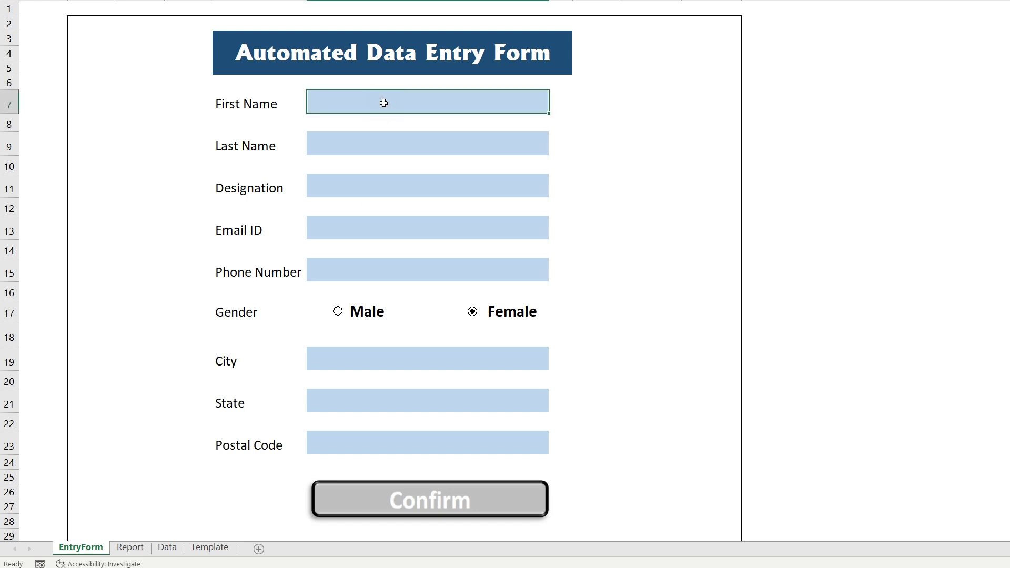
{"action": "type", "text": "E"}
{"action": "left_click", "coordinate": [397, 141]}
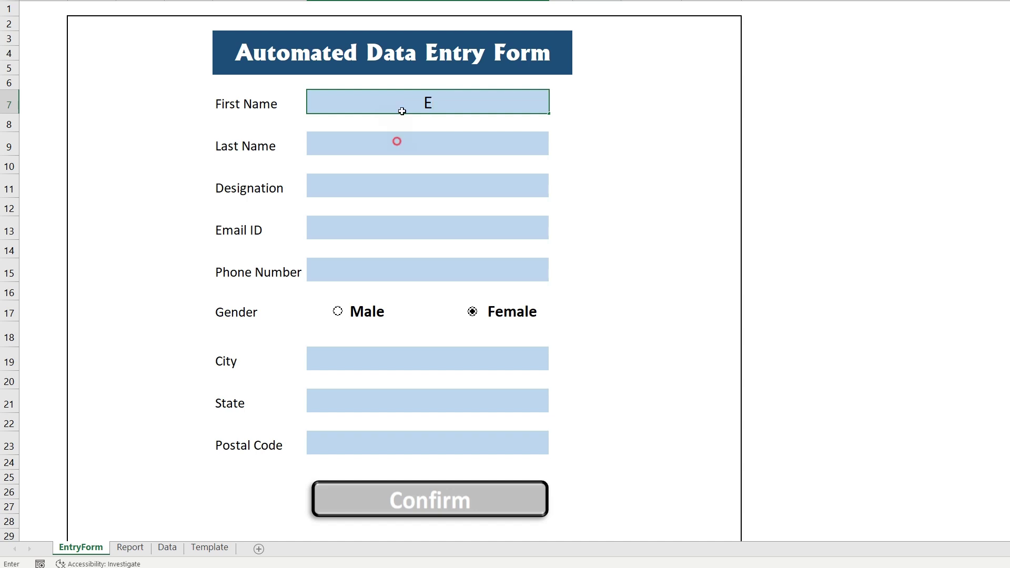
{"action": "left_click", "coordinate": [401, 105]}
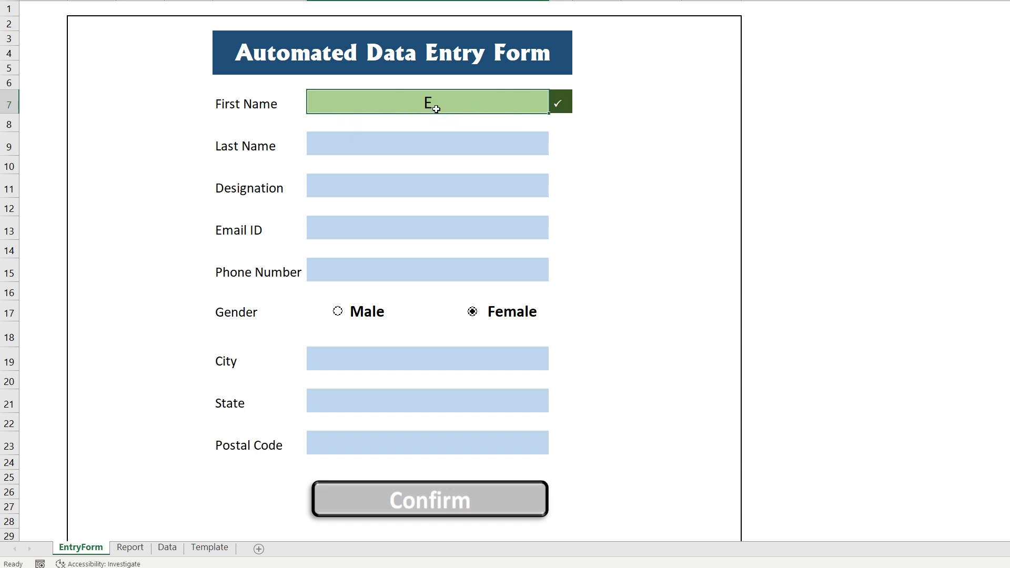
Copy E into the Last Name, Designation, Email ID, Phone Number and Postal Code fields
{"action": "key", "text": "ctrl+c"}
{"action": "left_click", "coordinate": [433, 143]}
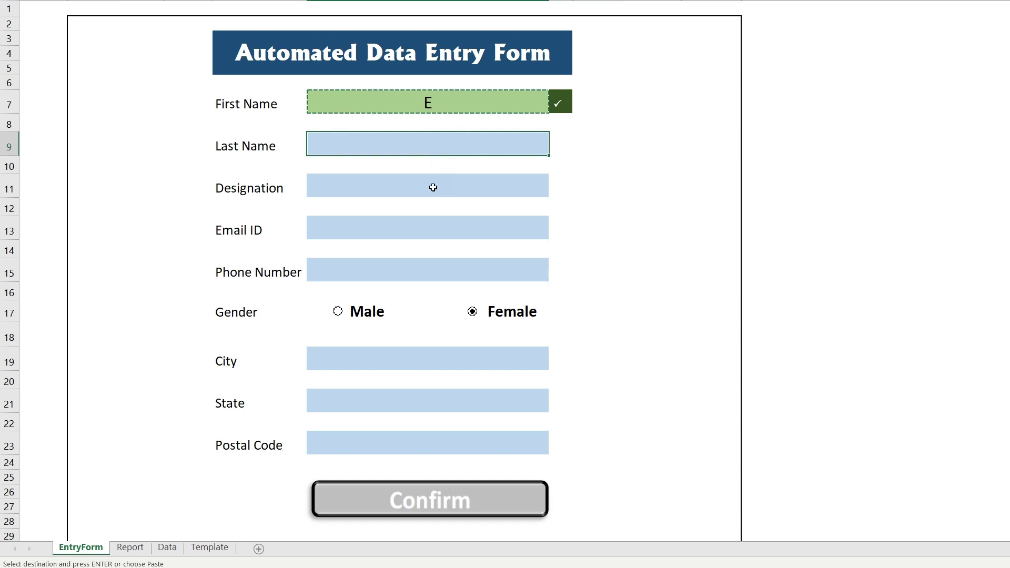
{"action": "left_click", "coordinate": [433, 187], "text": "ctrl"}
{"action": "left_click", "coordinate": [433, 229], "text": "ctrl"}
{"action": "left_click", "coordinate": [434, 275], "text": "ctrl"}
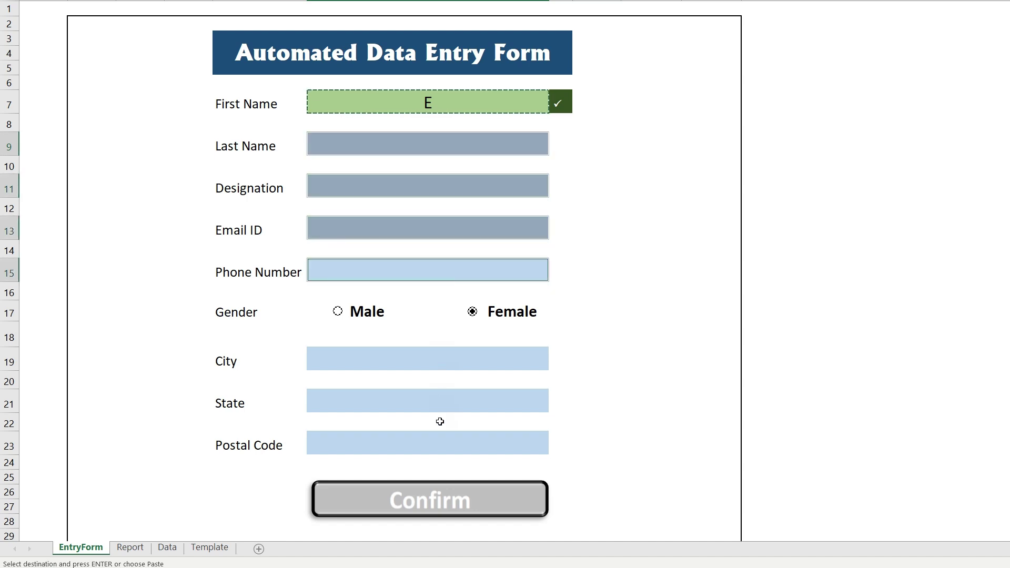
{"action": "left_click", "coordinate": [443, 446], "text": "ctrl"}
{"action": "key", "text": "ctrl+v"}
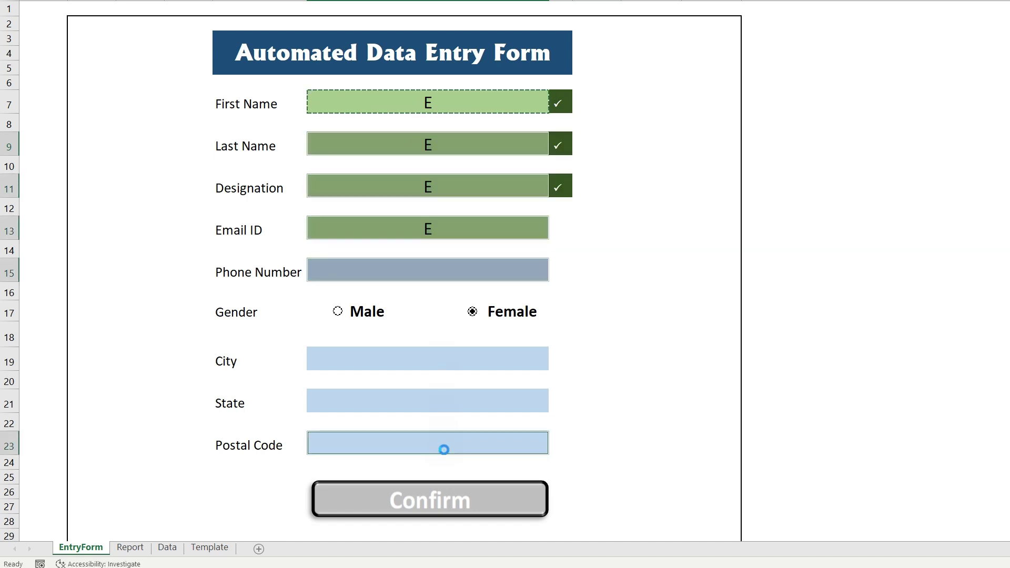
Choose Miami as City and Florida as State, then submit the entry with Confirm
{"action": "left_click", "coordinate": [442, 358]}
{"action": "left_click", "coordinate": [555, 364]}
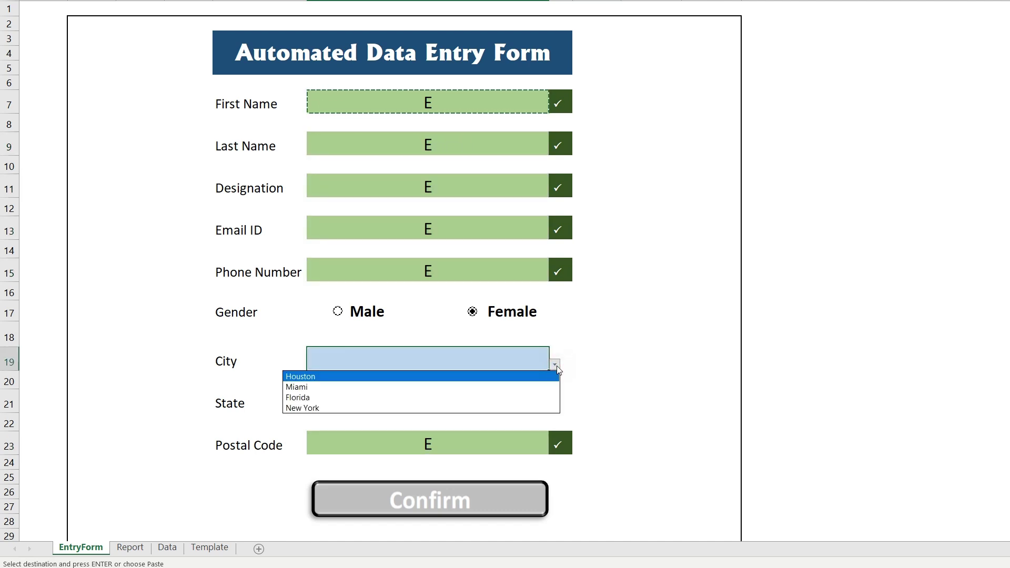
{"action": "left_click", "coordinate": [345, 387]}
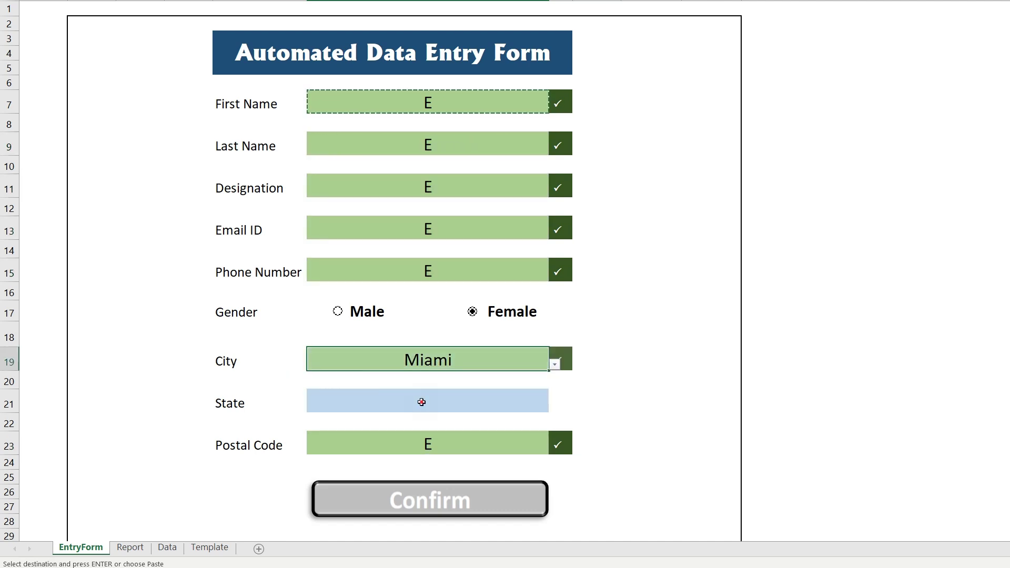
{"action": "left_click", "coordinate": [536, 404]}
{"action": "left_click", "coordinate": [554, 406]}
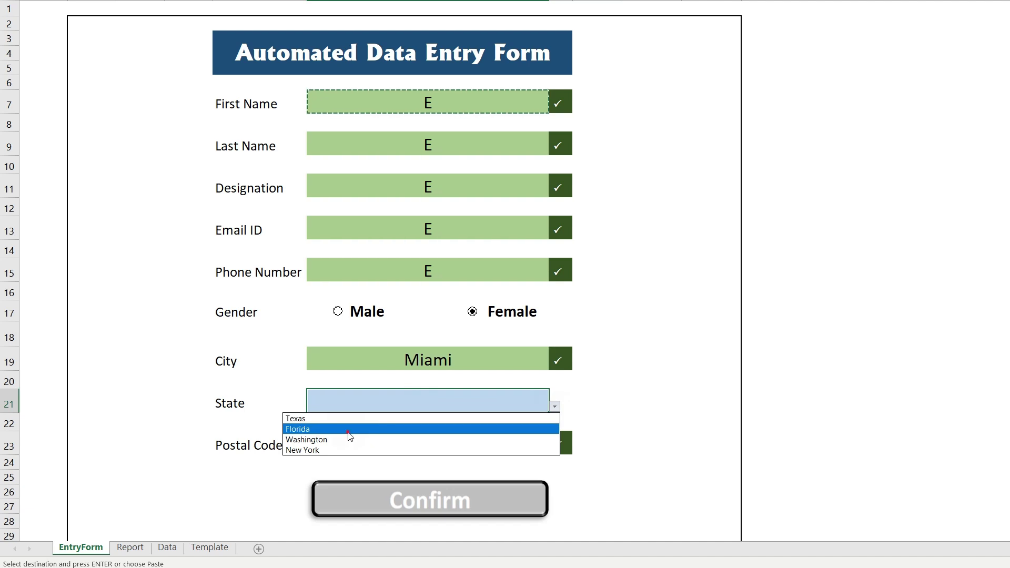
{"action": "left_click", "coordinate": [348, 429]}
{"action": "left_click", "coordinate": [656, 339]}
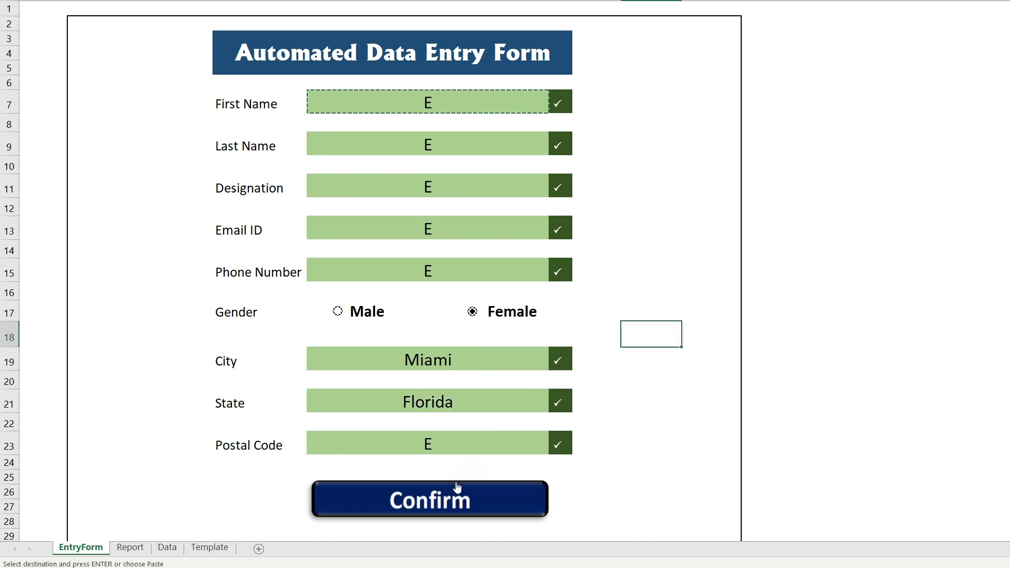
{"action": "left_click", "coordinate": [451, 500]}
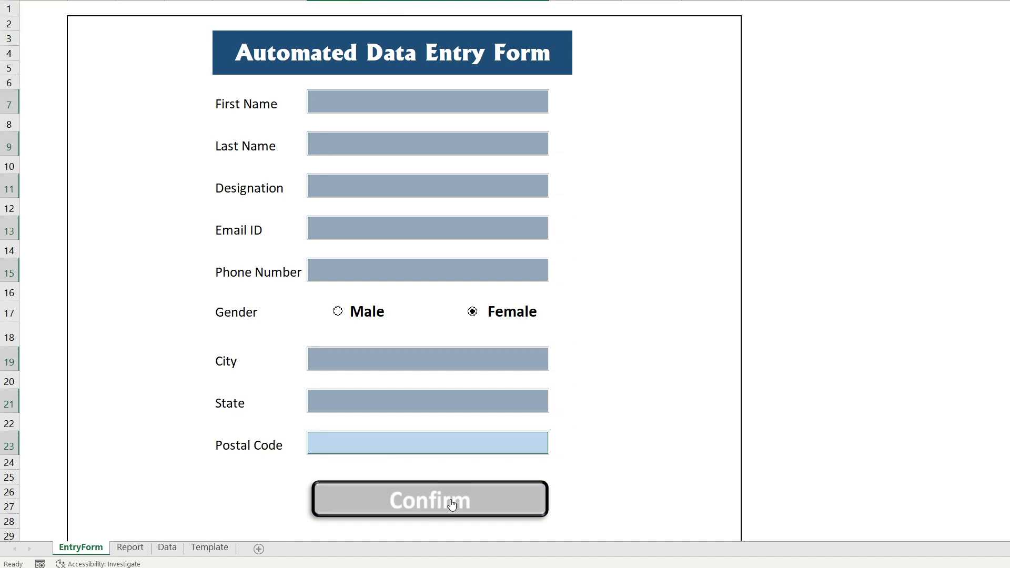
Switch to the Report sheet and review the submitted entry rows 3 to 8
{"action": "left_click", "coordinate": [126, 549]}
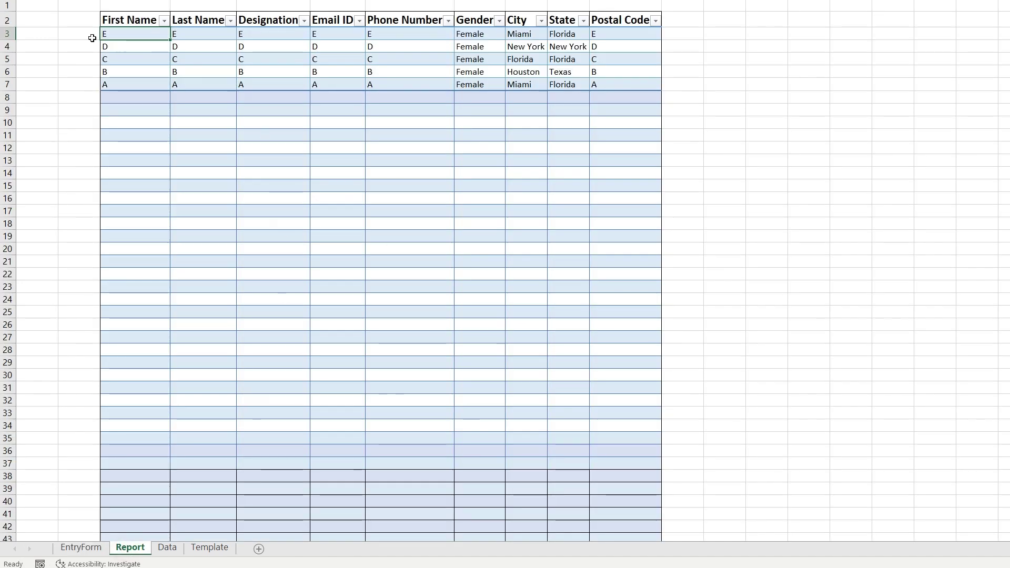
{"action": "left_click_drag", "start_coordinate": [3, 33], "coordinate": [8, 97]}
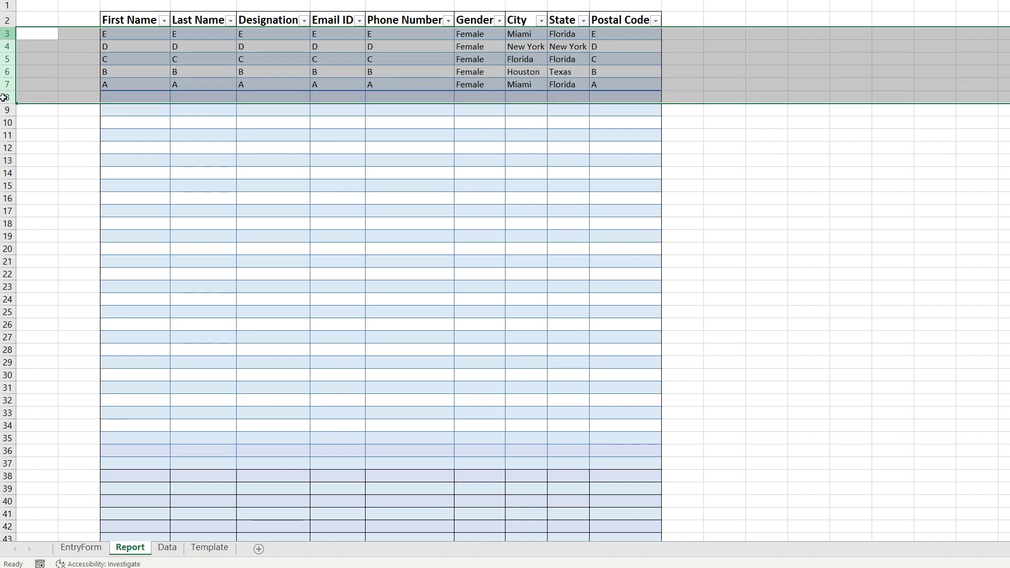
{"action": "left_click", "coordinate": [255, 213]}
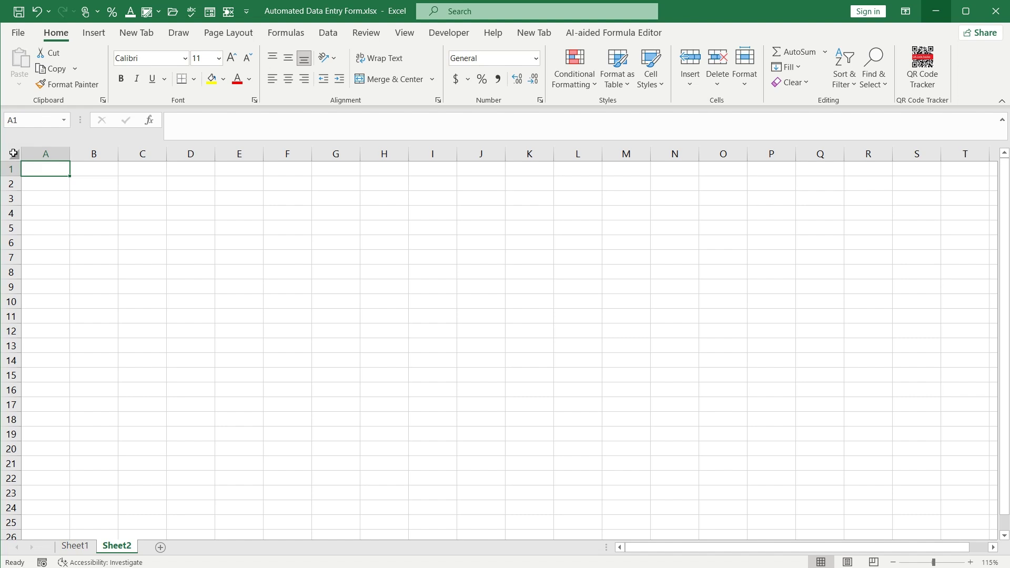
Select all of Sheet2 and give every cell a White fill colour
{"action": "left_click", "coordinate": [14, 154]}
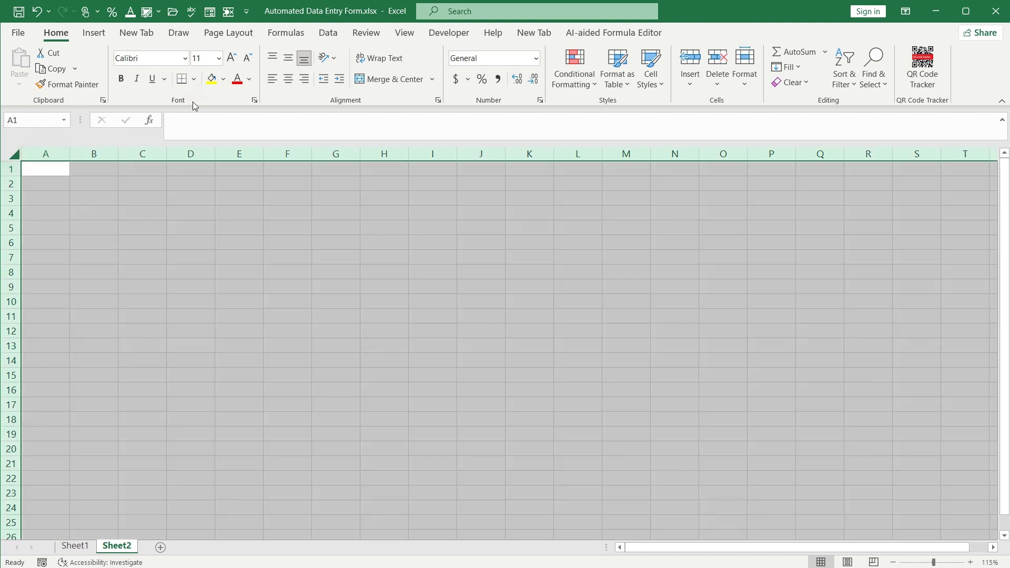
{"action": "left_click", "coordinate": [223, 79]}
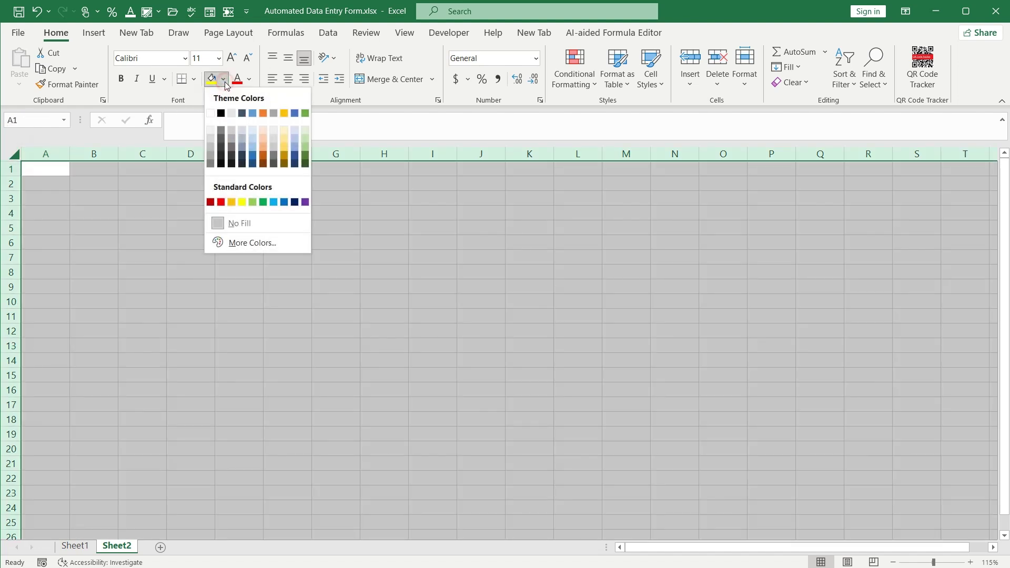
{"action": "left_click", "coordinate": [211, 113]}
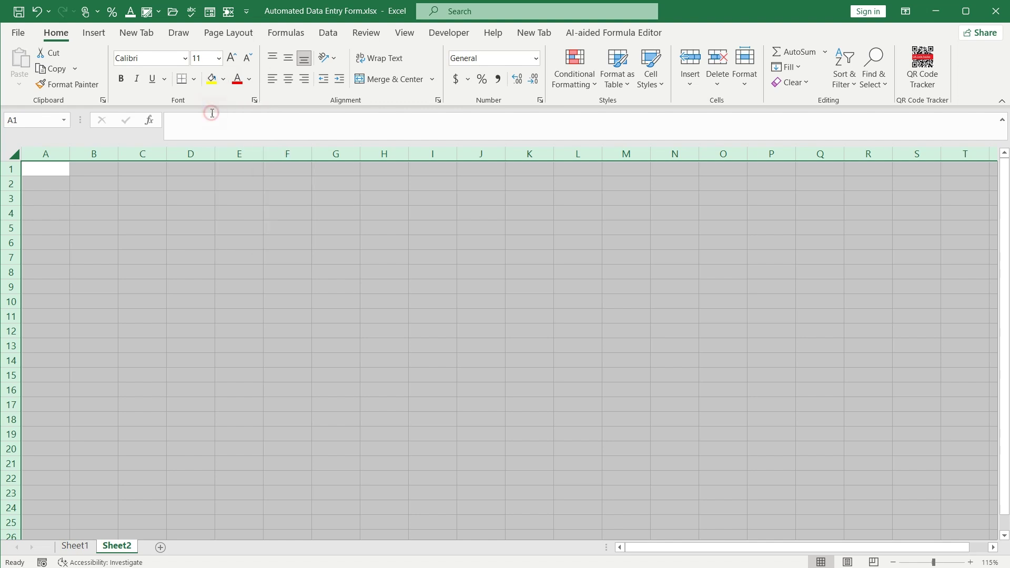
{"action": "left_click", "coordinate": [241, 226]}
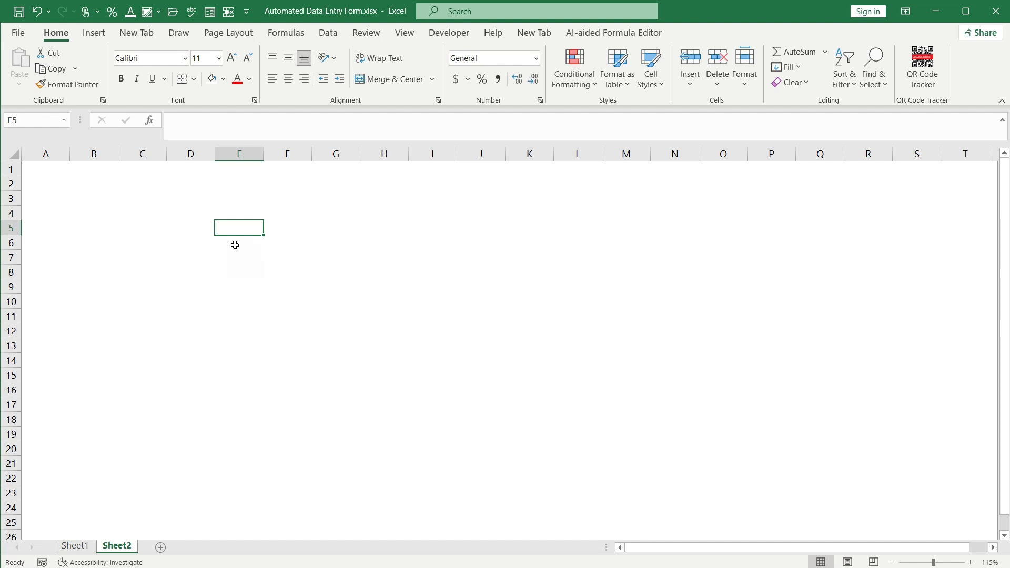
Merge and center E3:J5 with a Dark Blue fill and White font colour
{"action": "left_click", "coordinate": [230, 196]}
{"action": "left_click_drag", "start_coordinate": [230, 196], "coordinate": [478, 212]}
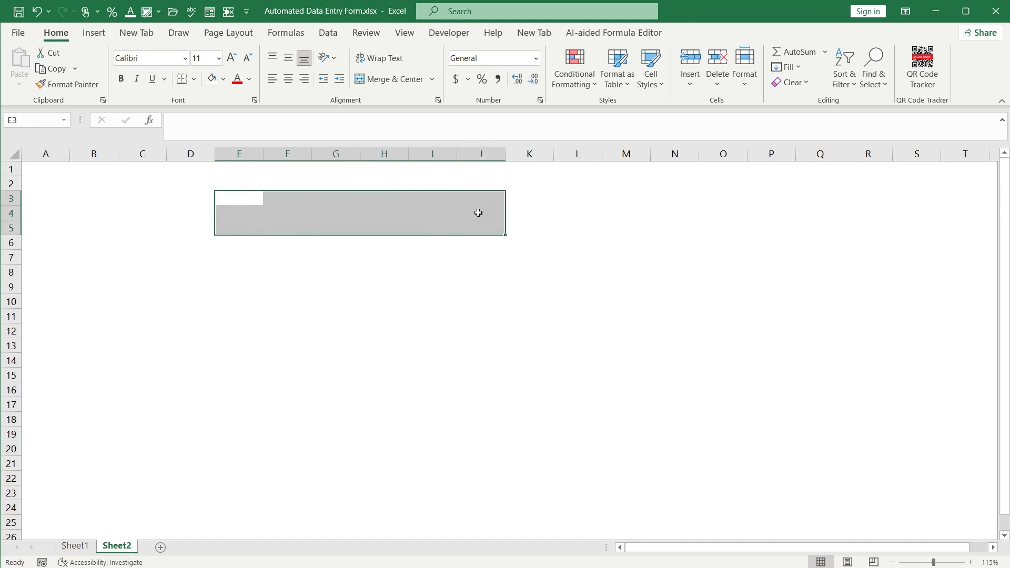
{"action": "left_click", "coordinate": [388, 83]}
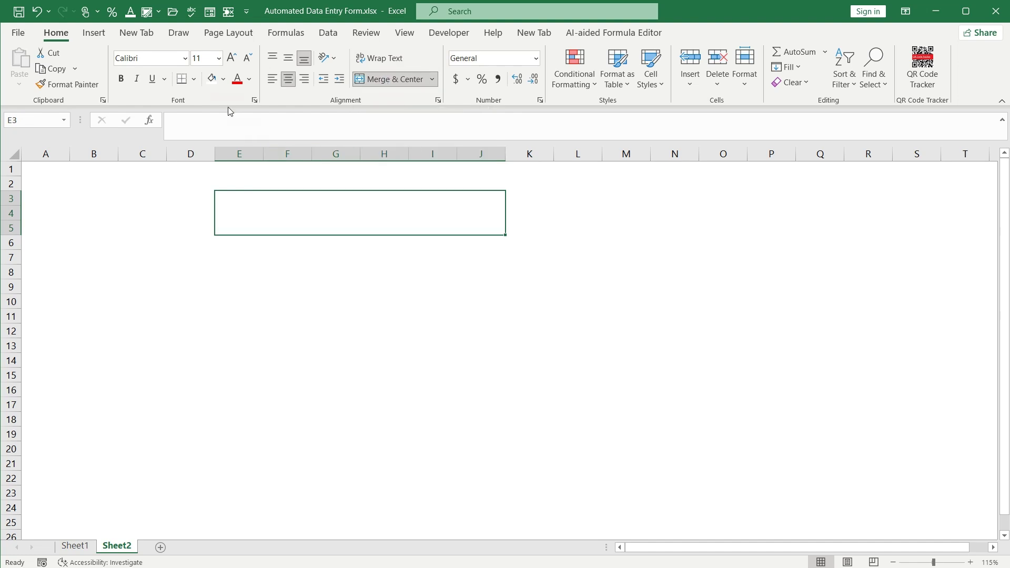
{"action": "left_click", "coordinate": [224, 80]}
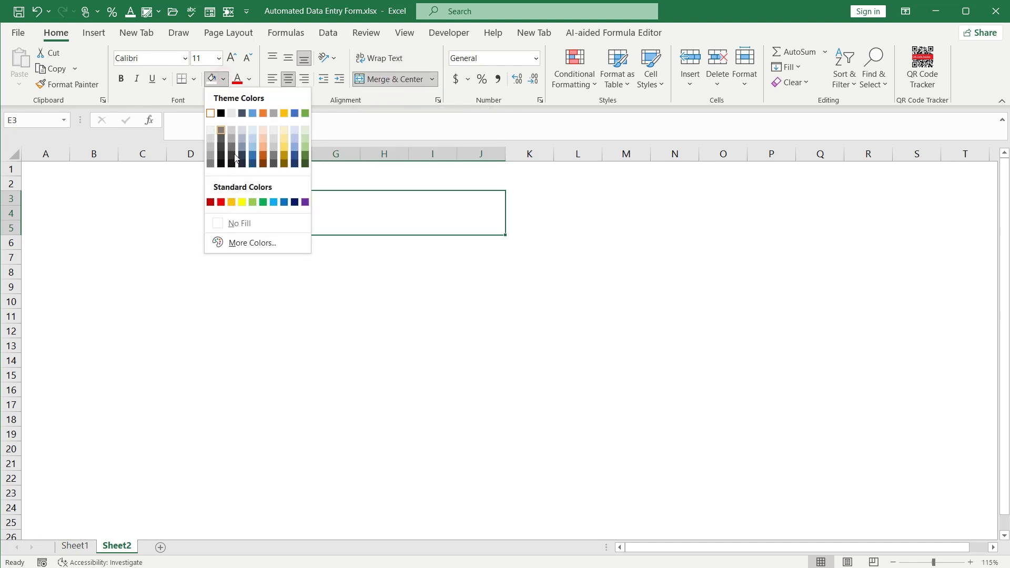
{"action": "left_click", "coordinate": [294, 202]}
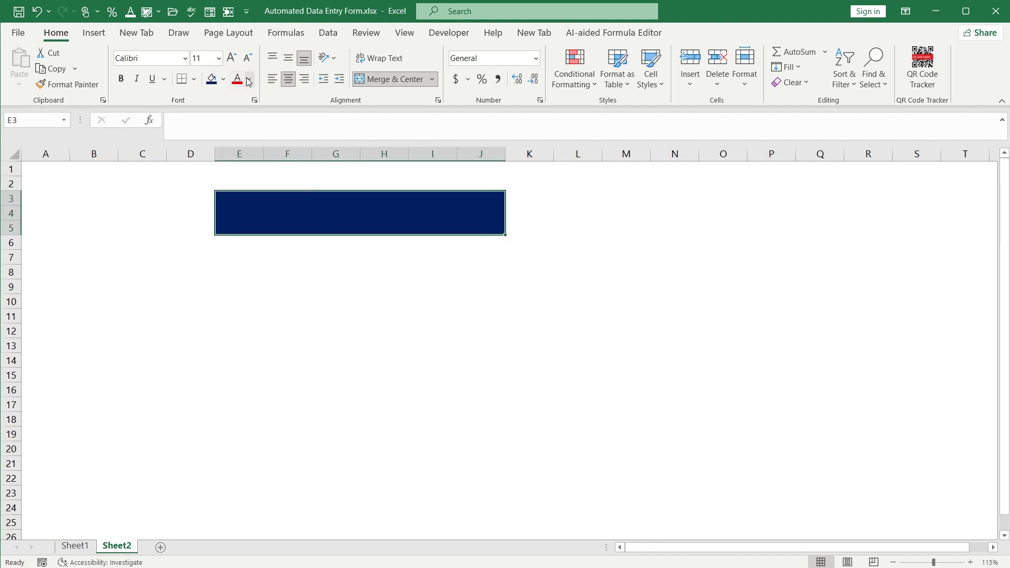
{"action": "left_click", "coordinate": [250, 80]}
{"action": "left_click", "coordinate": [236, 133]}
Type the title 'Automated Data Entry' and make it 28-point bold, middle-aligned
{"action": "type", "text": "Automate"}
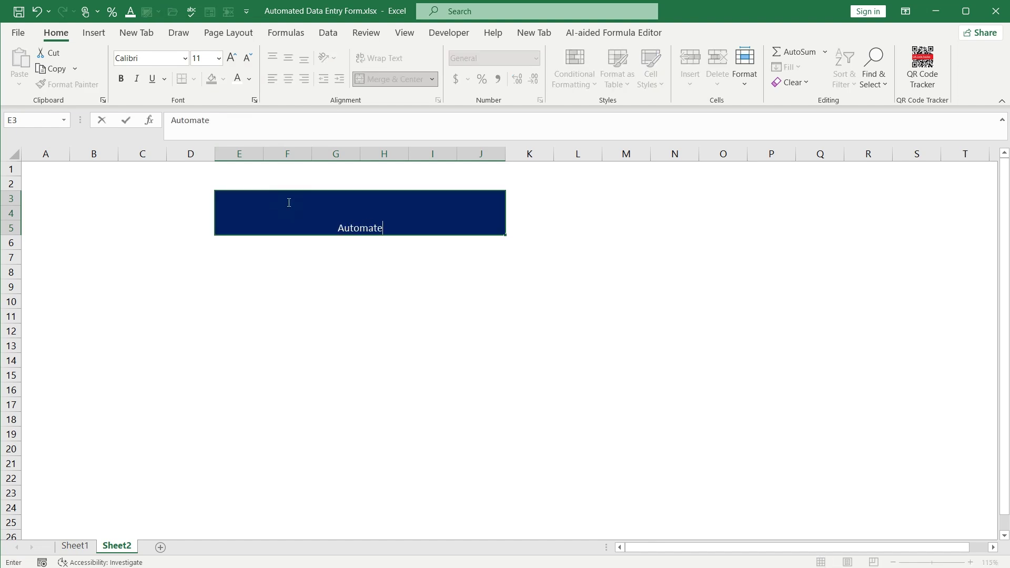
{"action": "type", "text": "d Data Entry"}
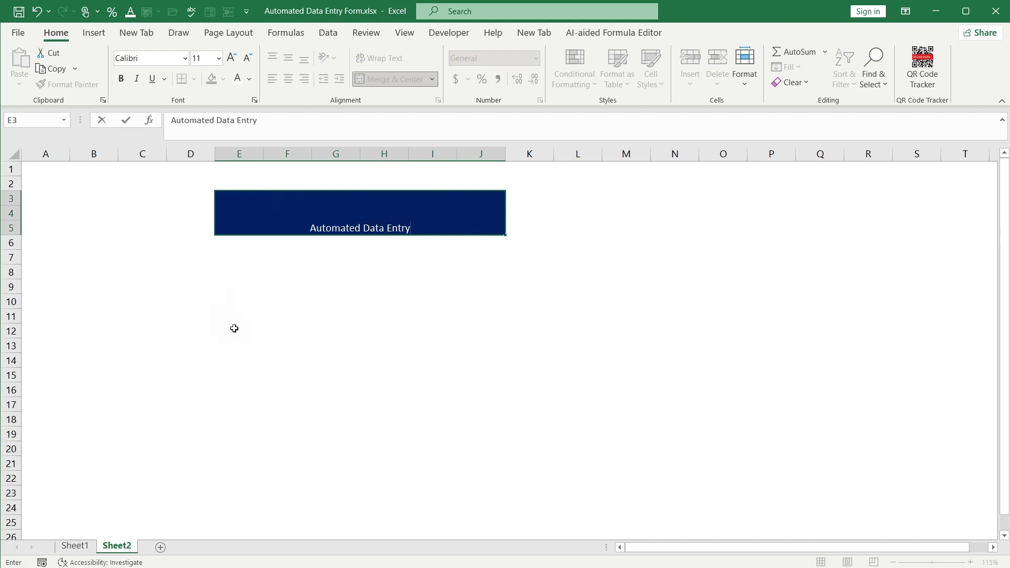
{"action": "left_click", "coordinate": [234, 328]}
{"action": "left_click", "coordinate": [266, 223]}
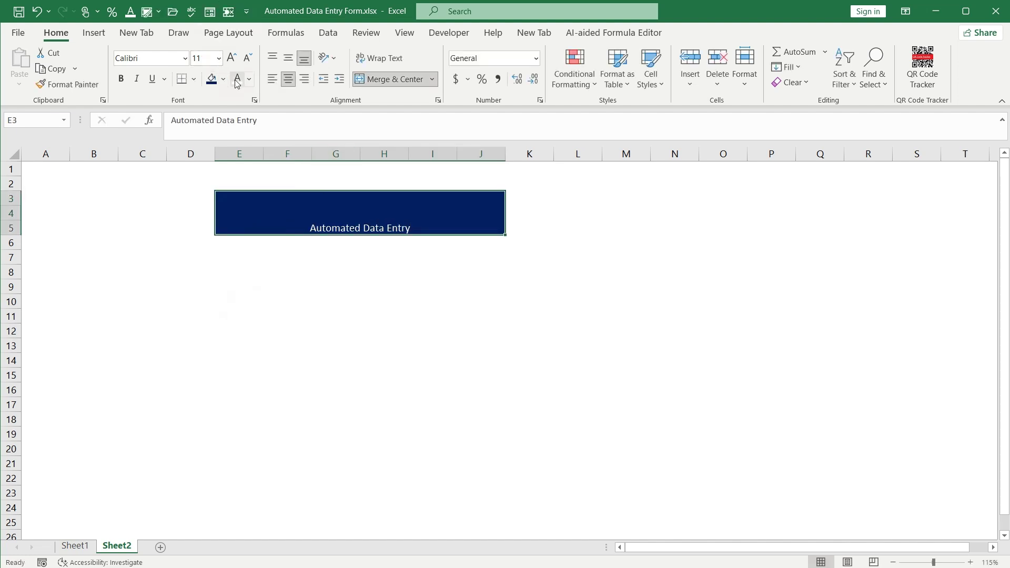
{"action": "left_click", "coordinate": [231, 59]}
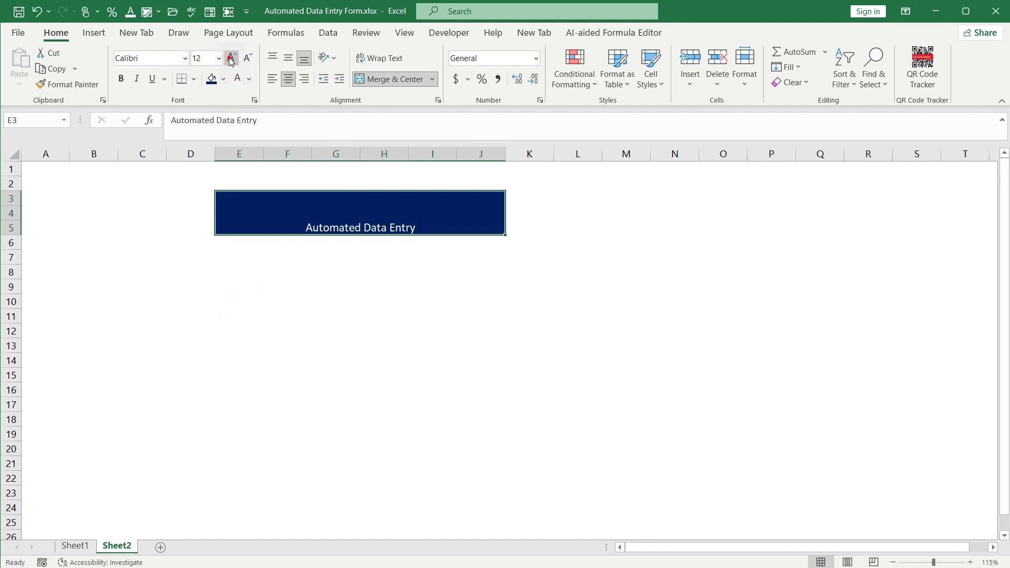
{"action": "left_click", "coordinate": [232, 59]}
{"action": "left_click", "coordinate": [231, 59]}
{"action": "left_click", "coordinate": [231, 59]}
{"action": "left_click", "coordinate": [231, 59]}
{"action": "left_click", "coordinate": [231, 59]}
{"action": "left_click", "coordinate": [231, 59]}
{"action": "left_click", "coordinate": [231, 59]}
{"action": "left_click", "coordinate": [232, 59]}
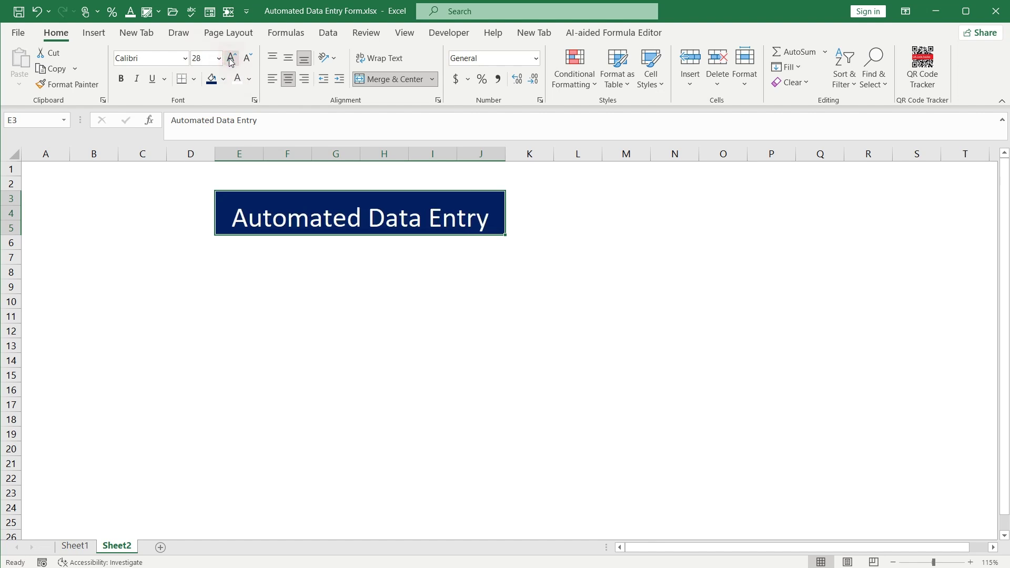
{"action": "left_click", "coordinate": [231, 59]}
{"action": "left_click", "coordinate": [121, 78]}
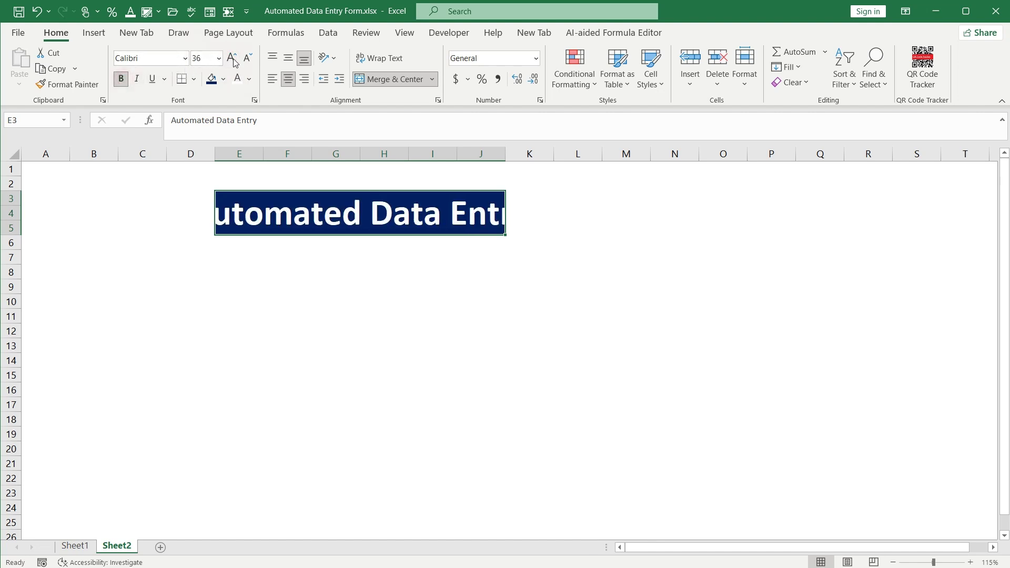
{"action": "left_click", "coordinate": [248, 58]}
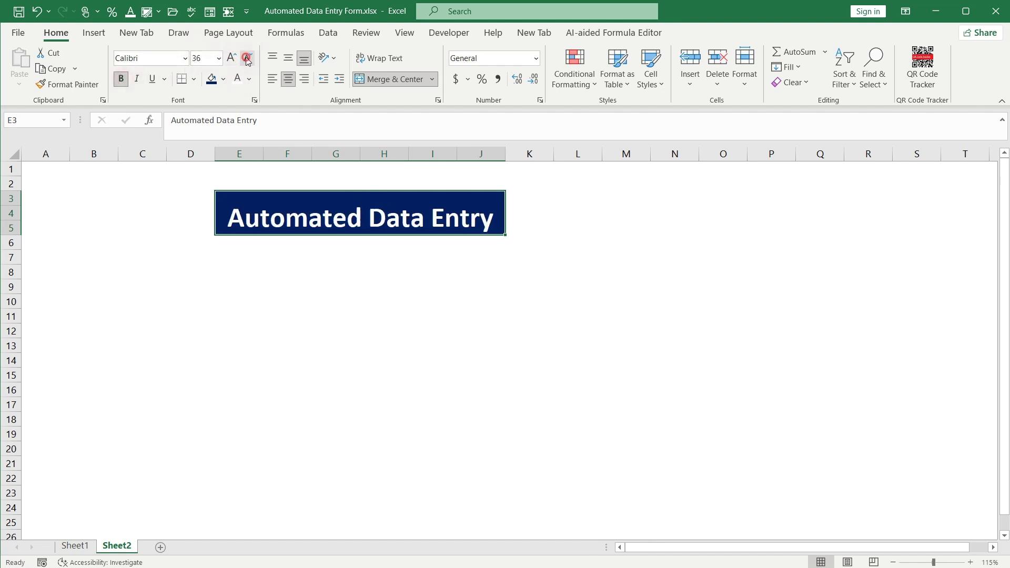
{"action": "left_click", "coordinate": [288, 58]}
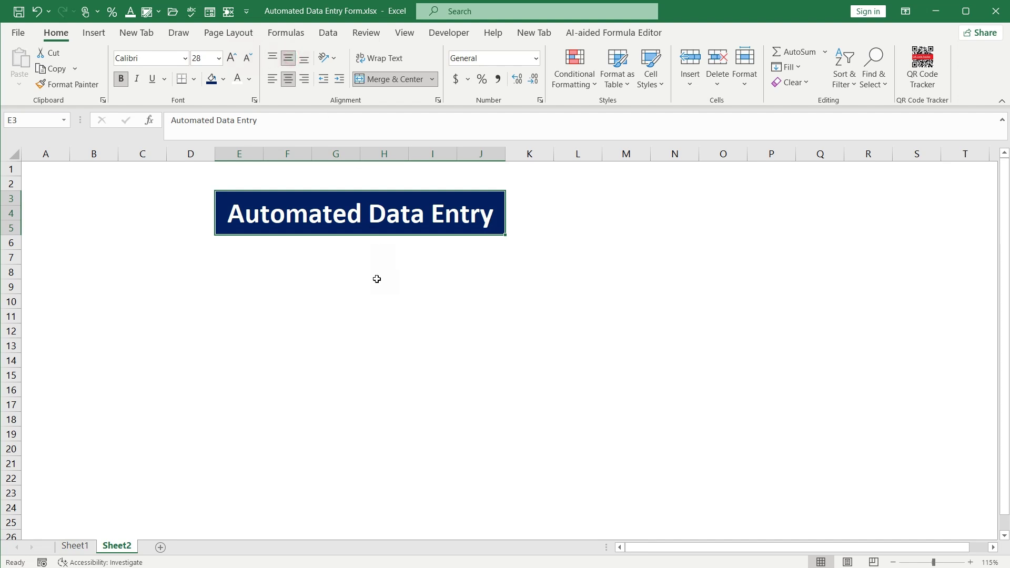
{"action": "left_click", "coordinate": [225, 256]}
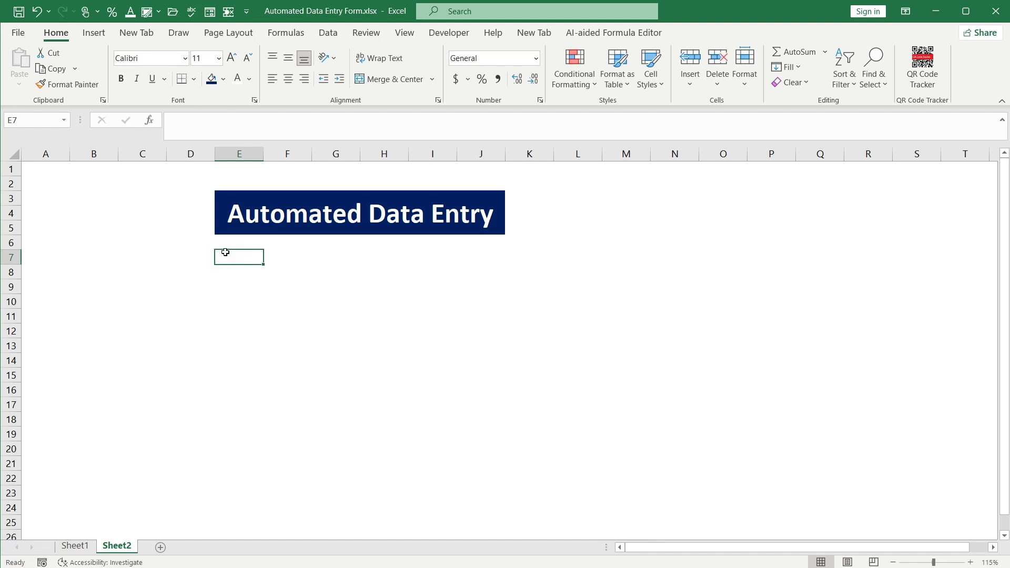
Enter the labels First Name, Last Name, Designation, Email ID and Phone Number in E7:E11
{"action": "type", "text": "First Name"}
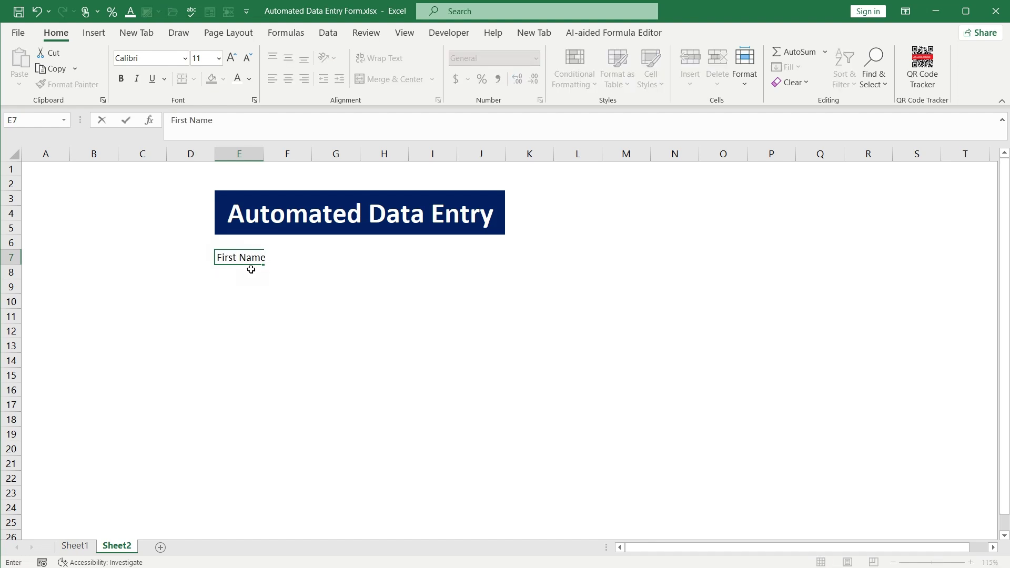
{"action": "key", "text": "Return"}
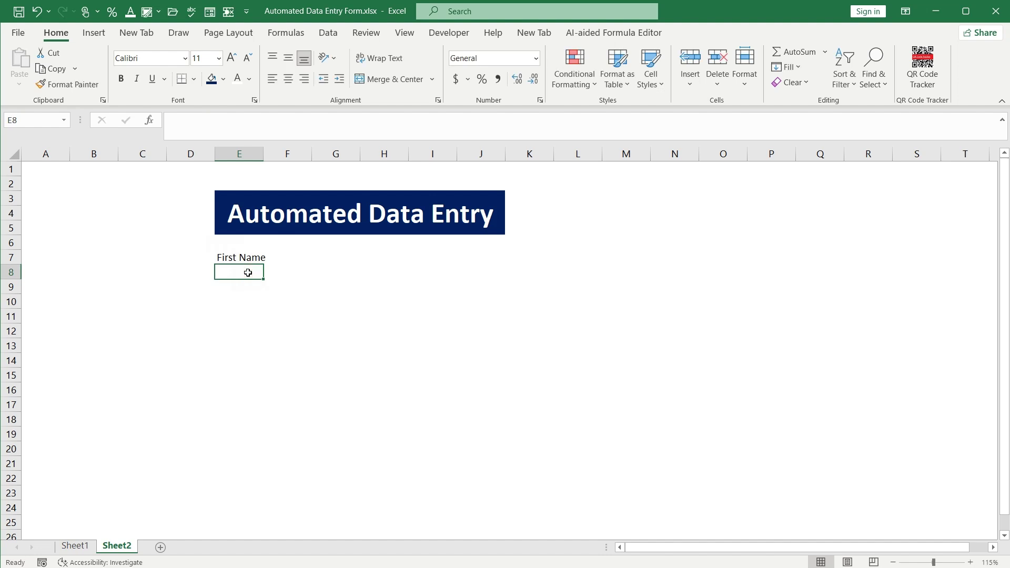
{"action": "type", "text": "Last"}
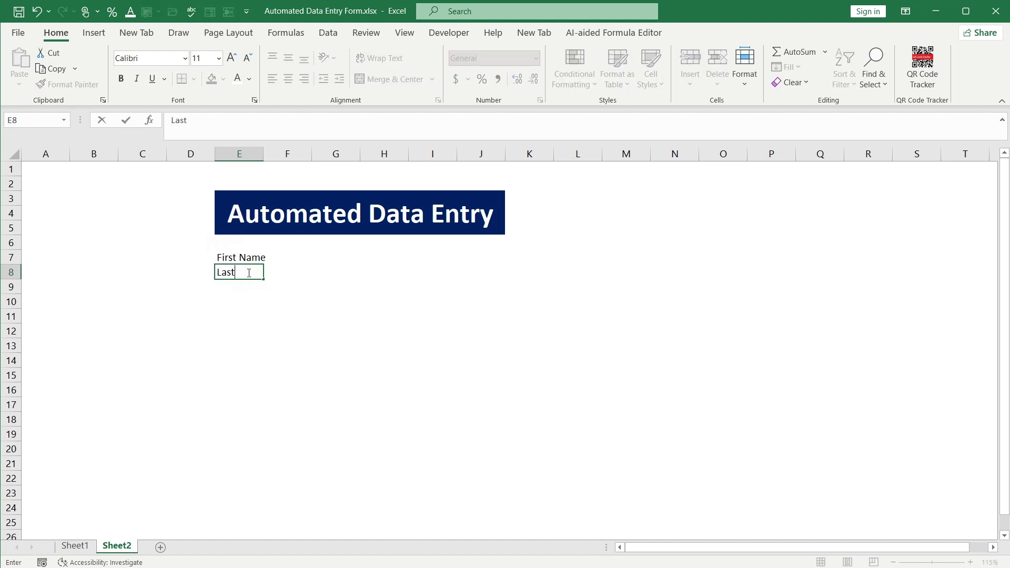
{"action": "type", "text": " Name"}
{"action": "key", "text": "Return"}
{"action": "type", "text": "De"}
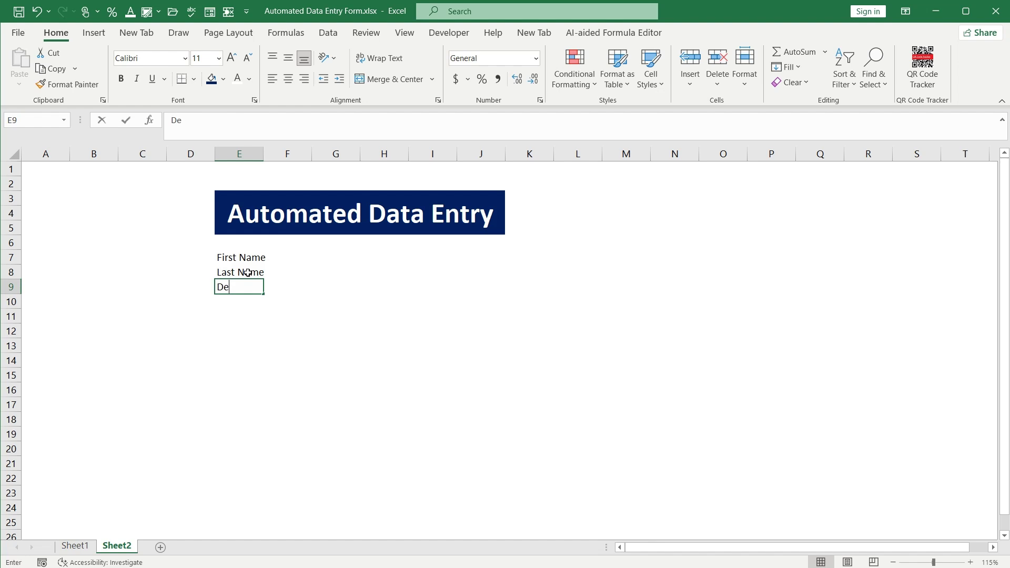
{"action": "type", "text": "s"}
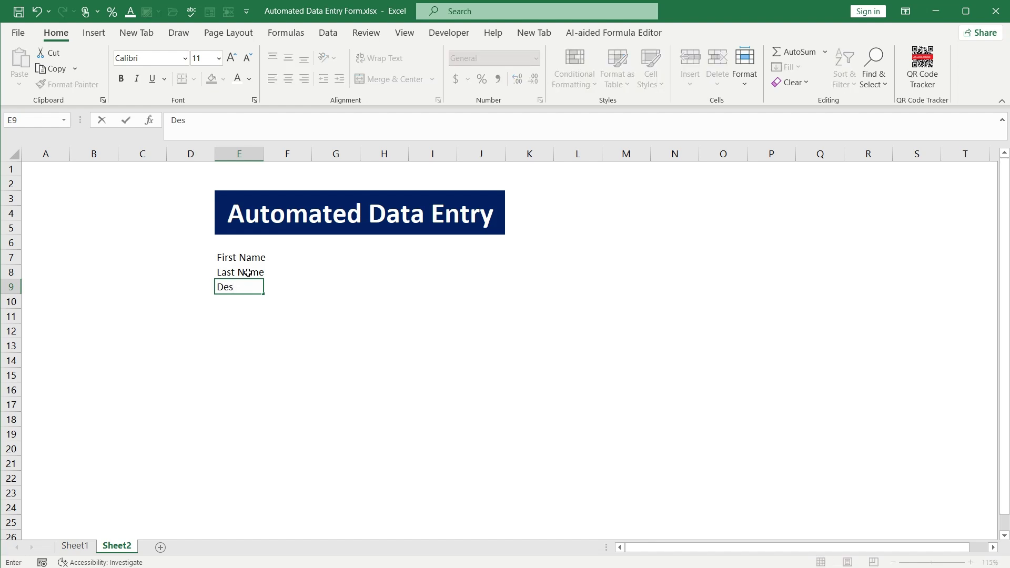
{"action": "type", "text": "nignation"}
{"action": "key", "text": "Return"}
{"action": "type", "text": "Email"}
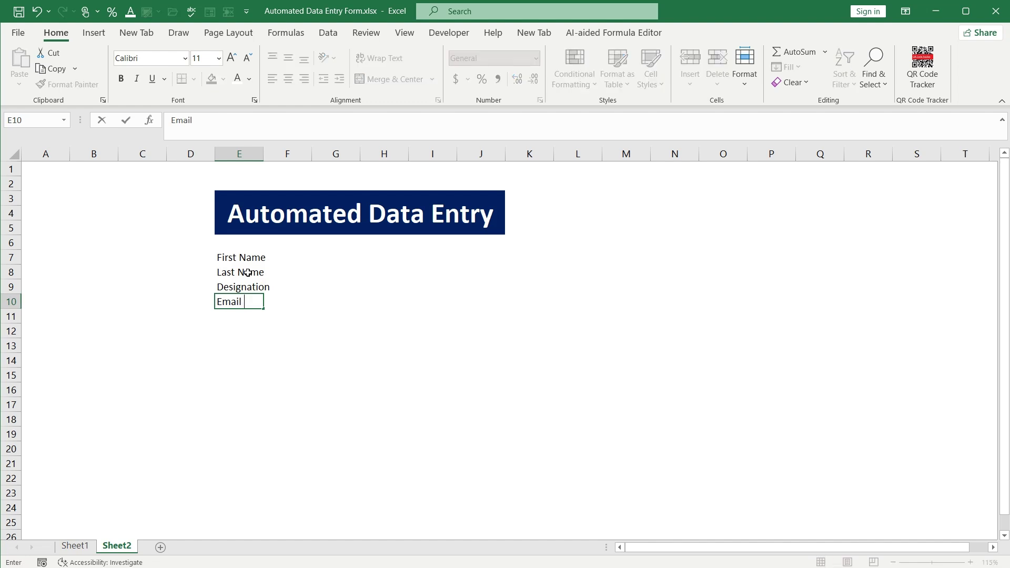
{"action": "type", "text": " ID"}
{"action": "key", "text": "Return"}
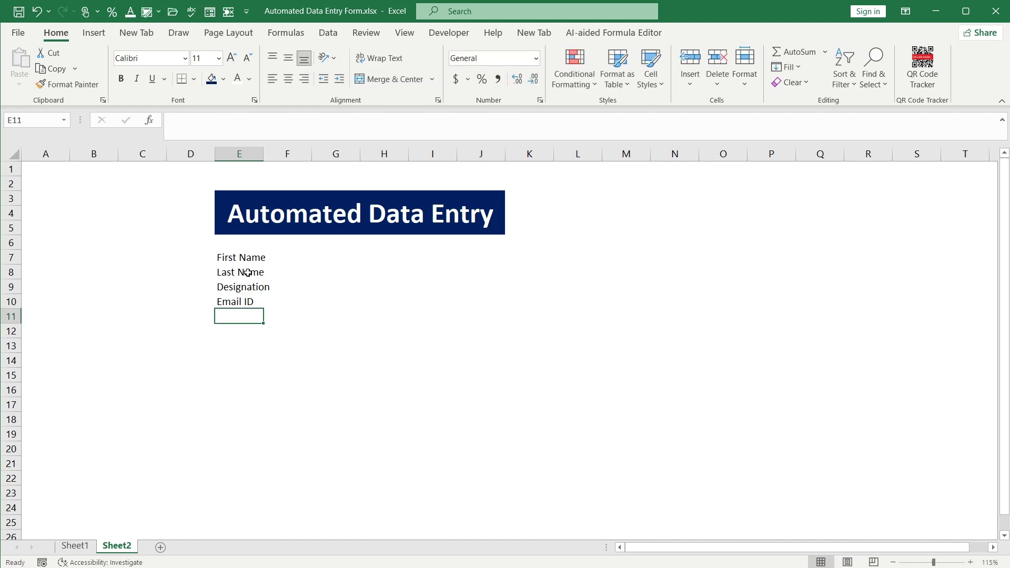
{"action": "type", "text": "Phio"}
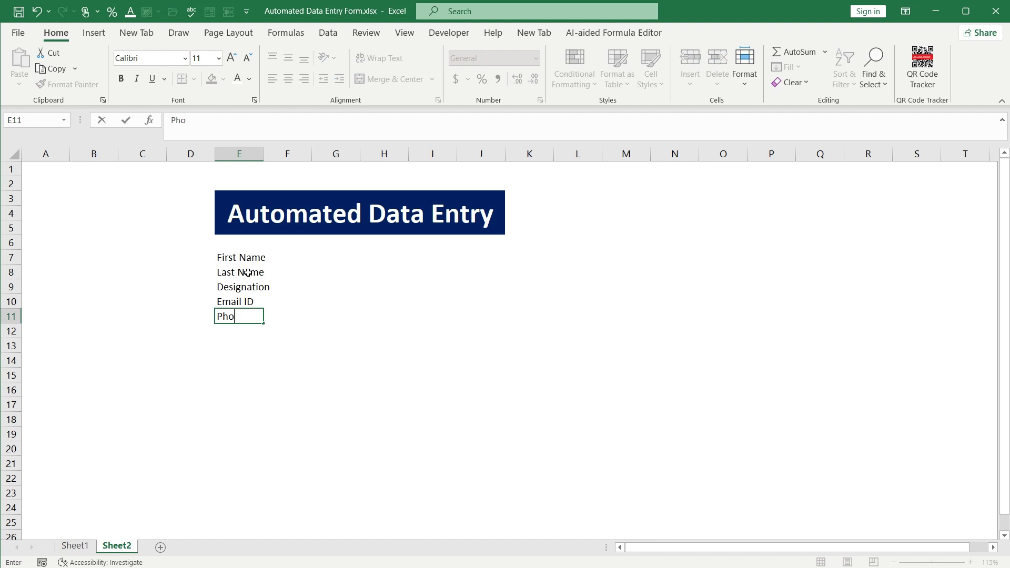
{"action": "type", "text": "ne Number"}
{"action": "key", "text": "Return"}
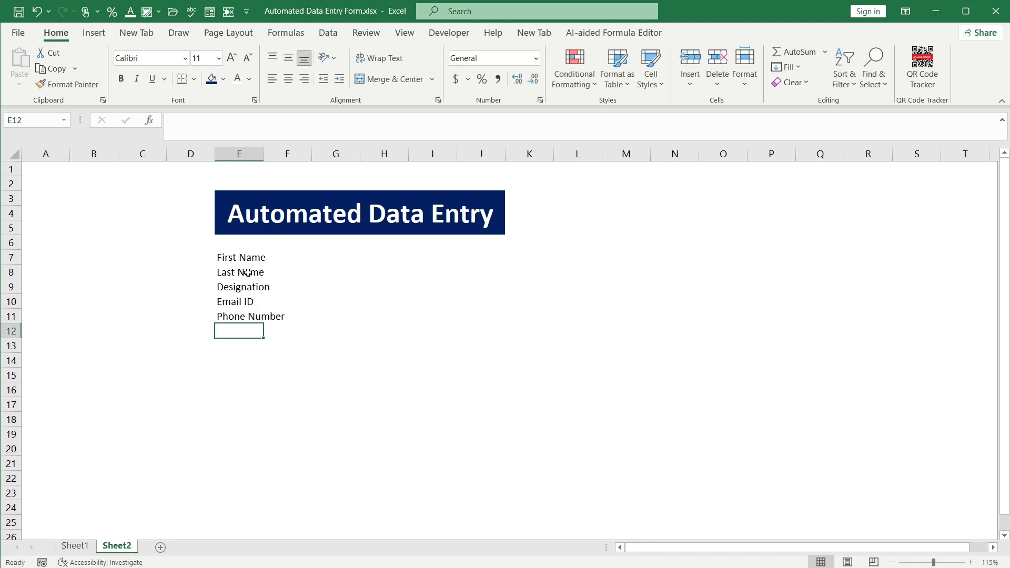
Enter the labels Gender, City, State and Postal Code in E12:E15
{"action": "type", "text": "Gender"}
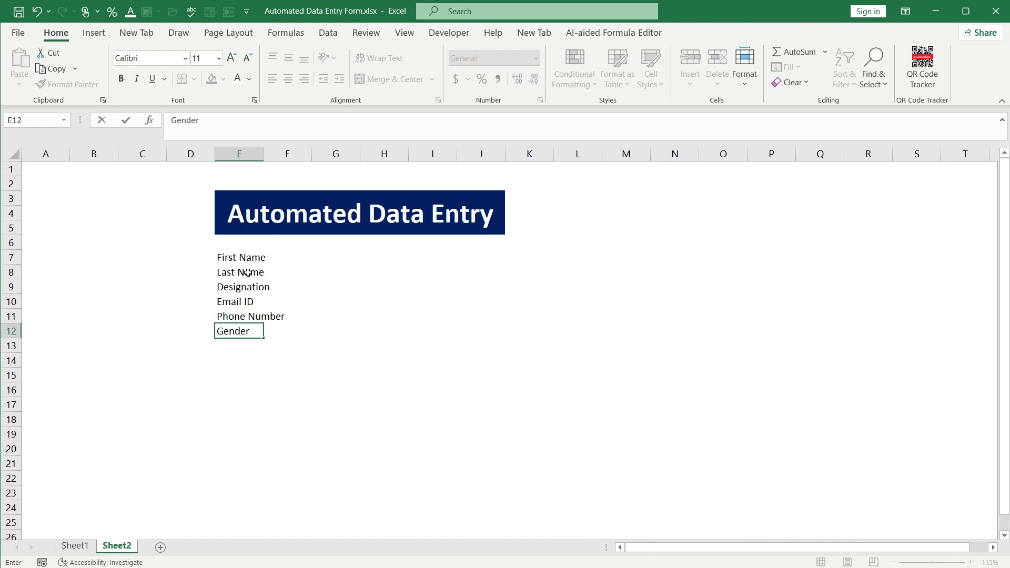
{"action": "key", "text": "Return"}
{"action": "type", "text": "City"}
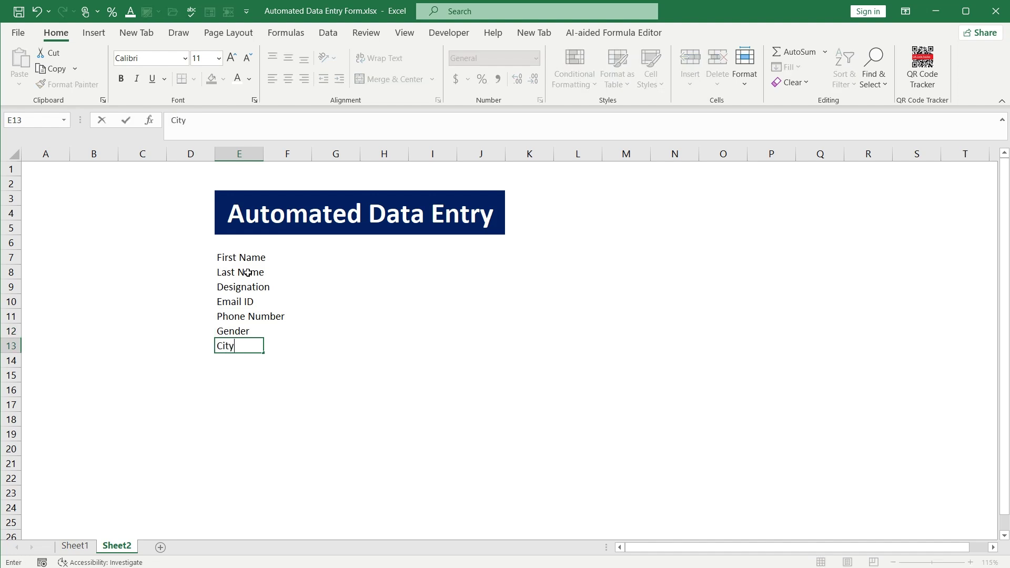
{"action": "key", "text": "Return"}
{"action": "type", "text": "Satte"}
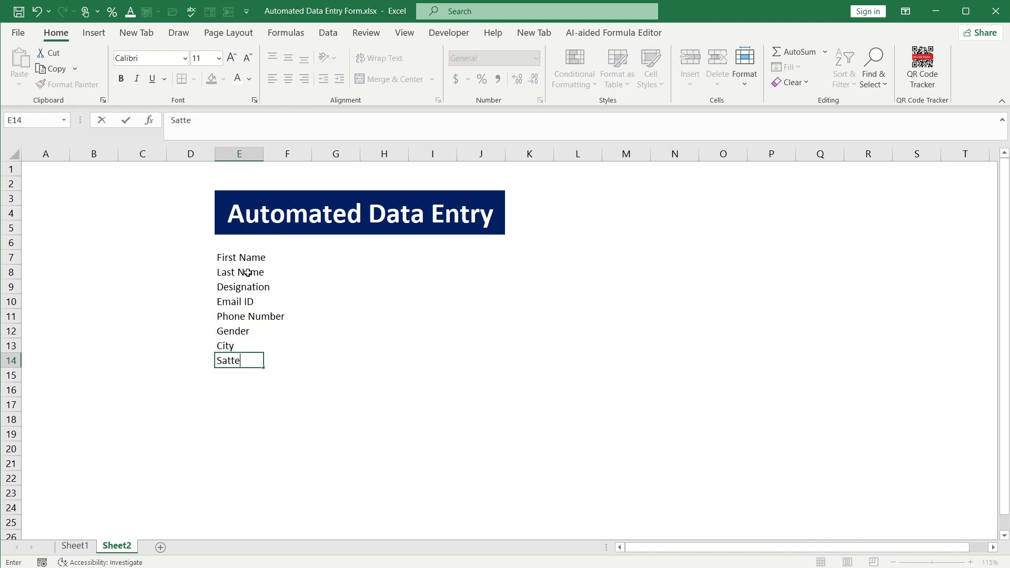
{"action": "key", "text": "BackSpace"}
{"action": "key", "text": "BackSpace"}
{"action": "type", "text": "tate"}
{"action": "key", "text": "Return"}
{"action": "type", "text": "Posta"}
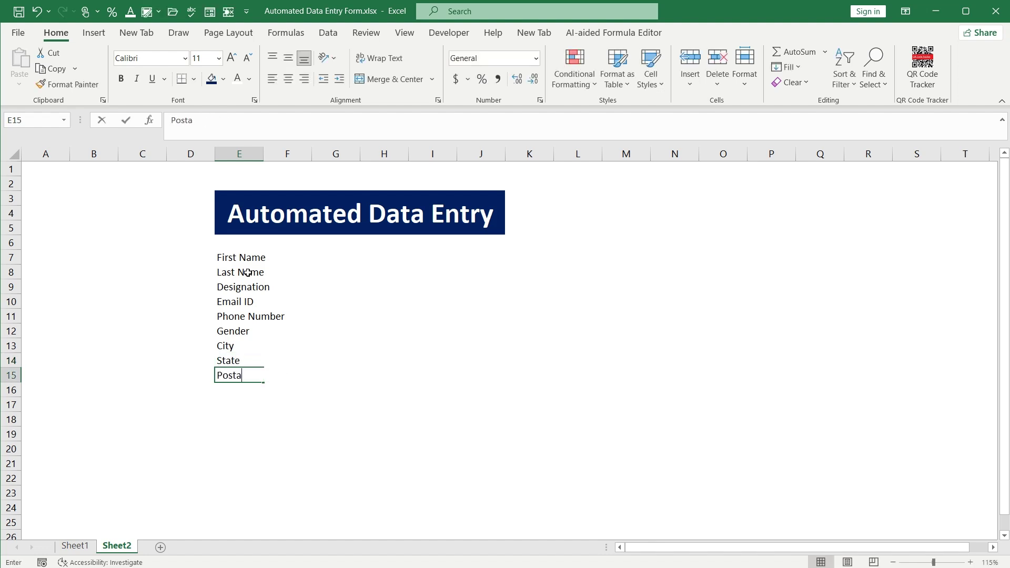
{"action": "type", "text": "l Cod"}
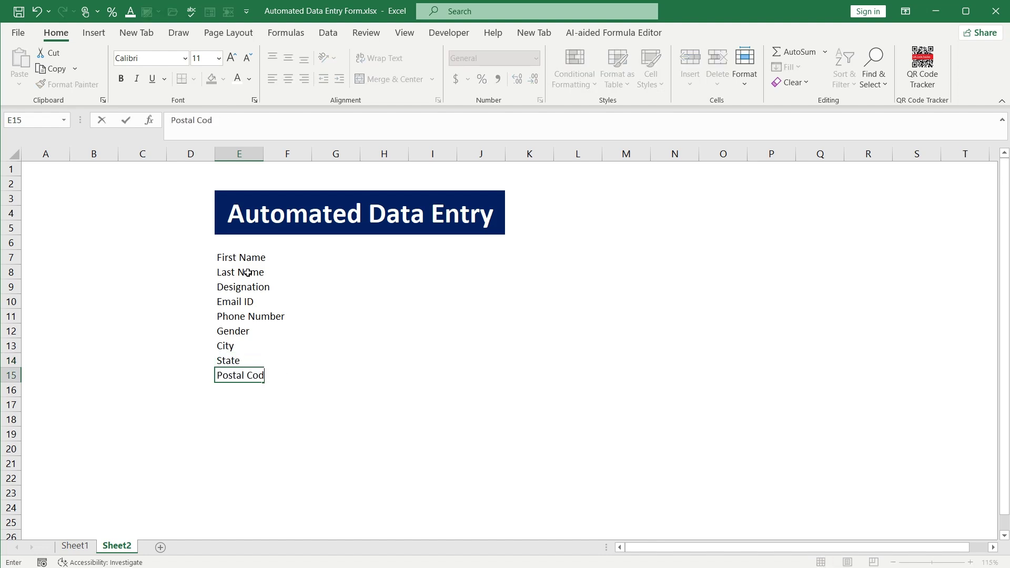
{"action": "type", "text": "e"}
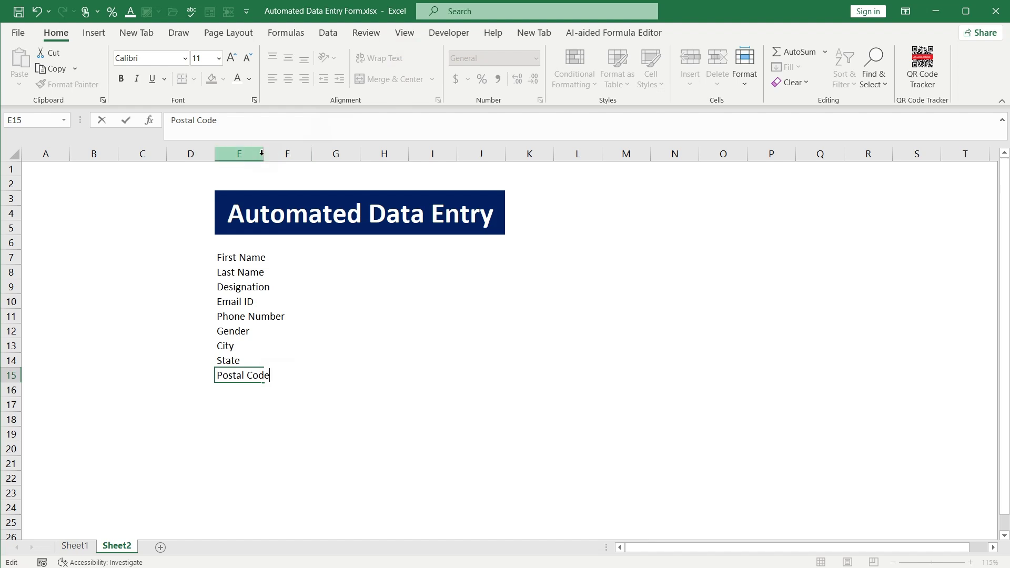
{"action": "left_click", "coordinate": [262, 153]}
Widen column E and insert blank rows above rows 8, 10, 12 and 14
{"action": "left_click_drag", "start_coordinate": [264, 154], "coordinate": [293, 164]}
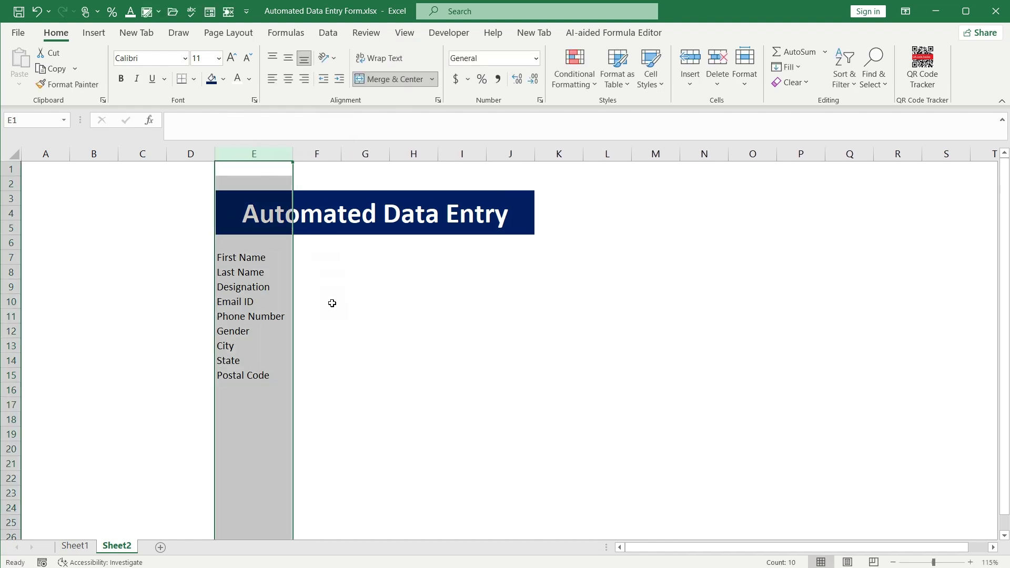
{"action": "left_click", "coordinate": [332, 303]}
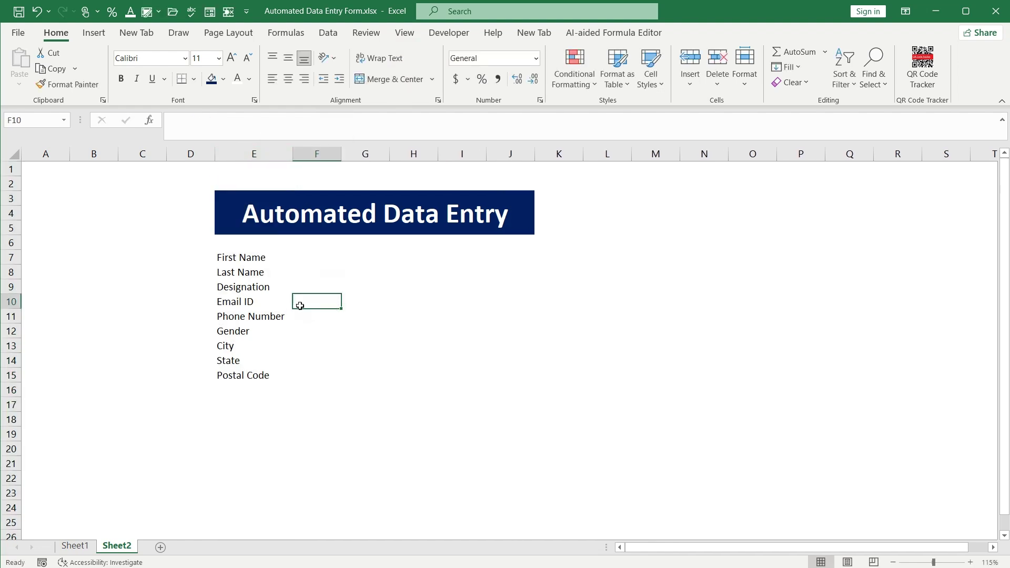
{"action": "left_click_drag", "start_coordinate": [10, 257], "coordinate": [10, 272]}
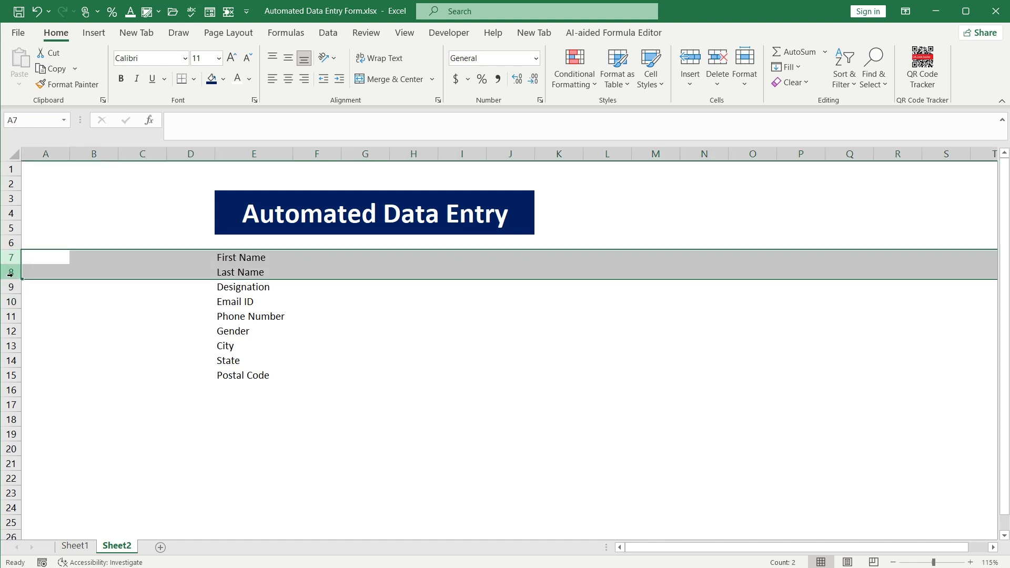
{"action": "left_click", "coordinate": [10, 272]}
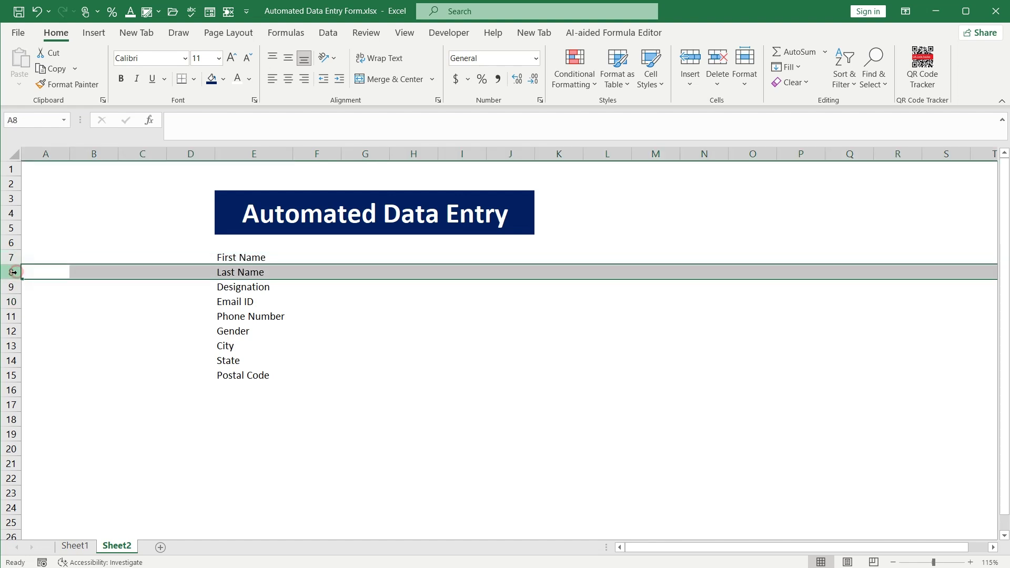
{"action": "left_click", "coordinate": [11, 301]}
{"action": "left_click", "coordinate": [11, 331]}
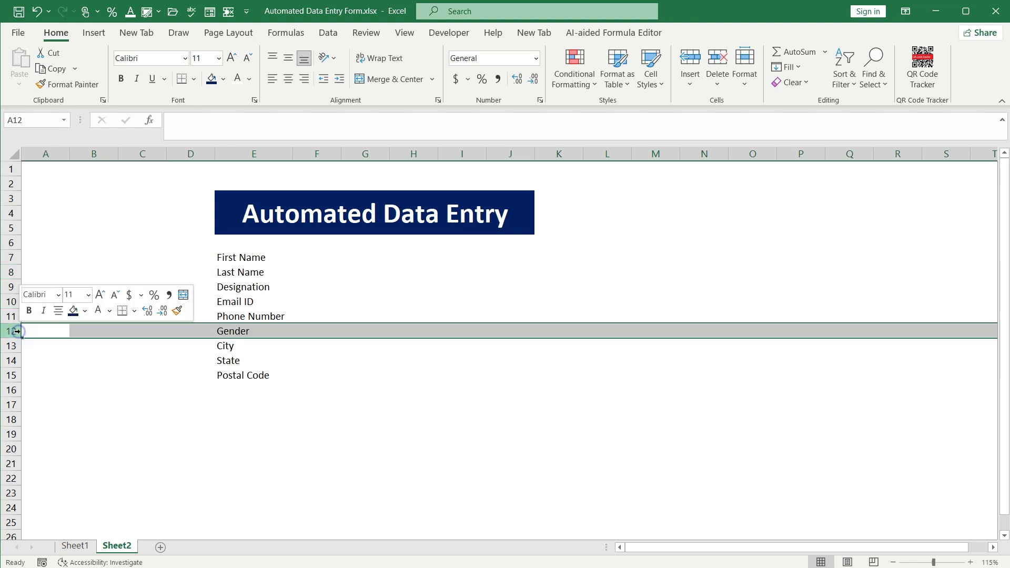
{"action": "left_click", "coordinate": [11, 271]}
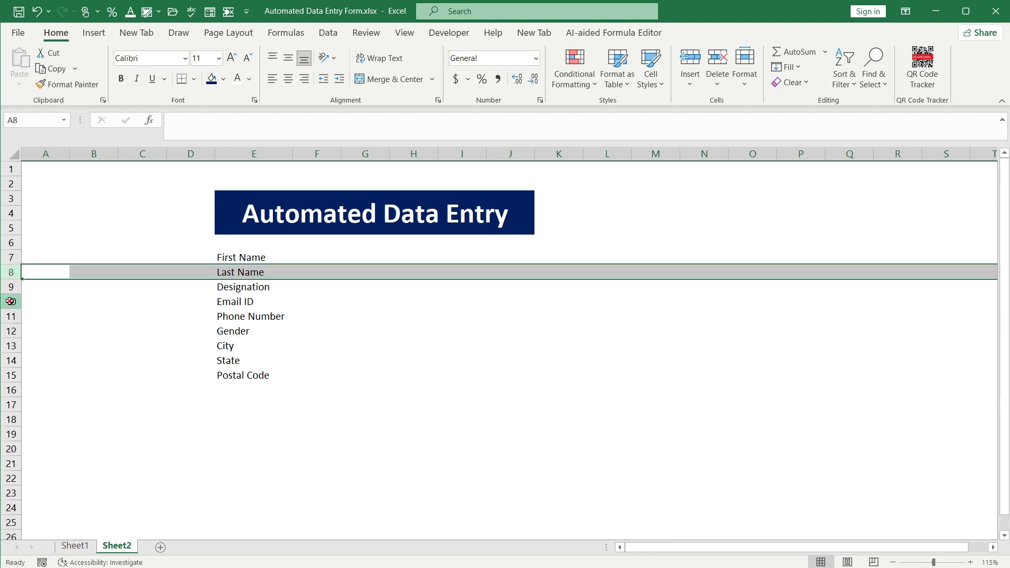
{"action": "left_click", "coordinate": [11, 301], "text": "ctrl"}
{"action": "left_click", "coordinate": [11, 331], "text": "ctrl"}
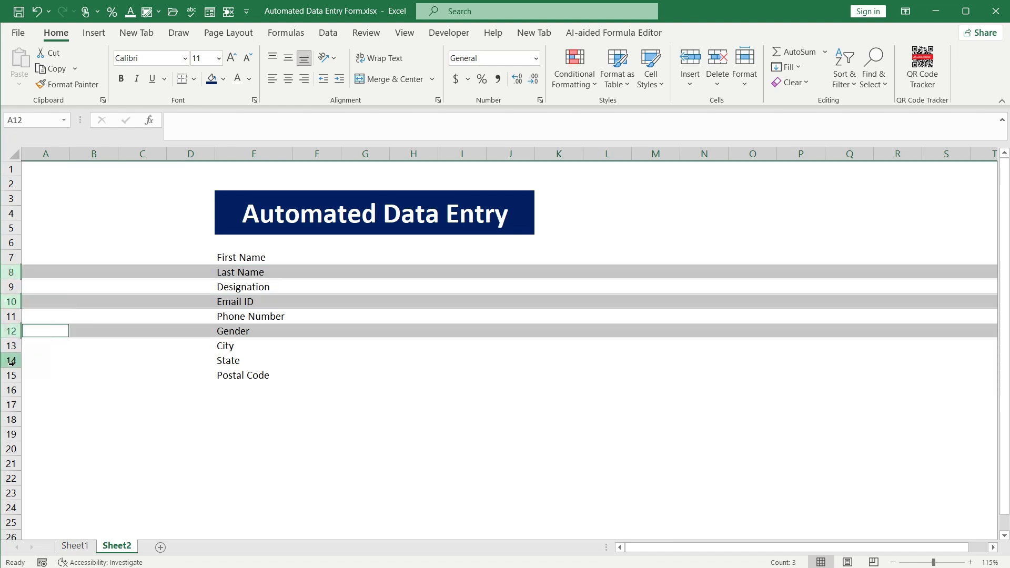
{"action": "left_click", "coordinate": [11, 360], "text": "ctrl"}
{"action": "left_click", "coordinate": [689, 58]}
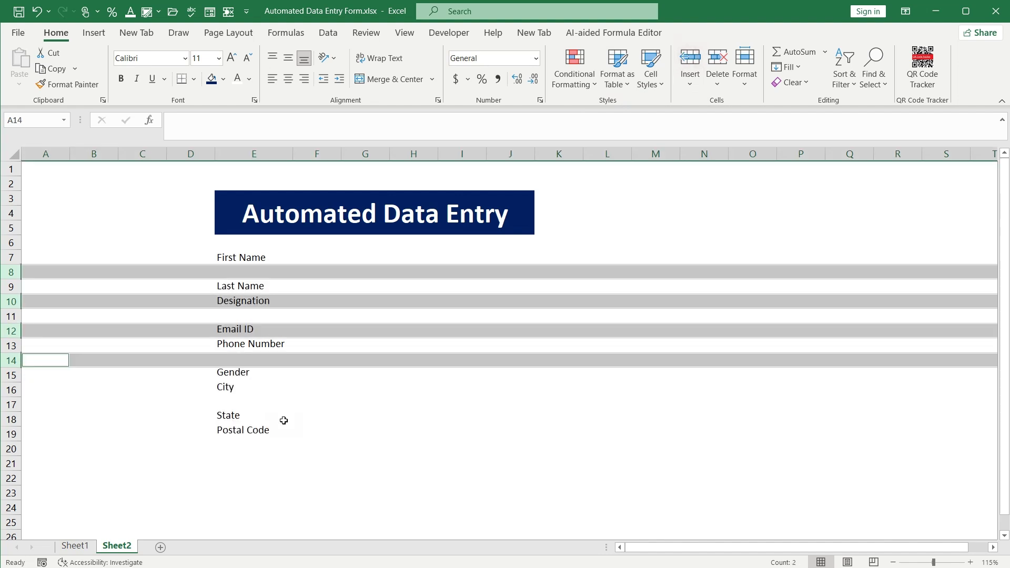
Insert blank rows above the remaining labels so Postal Code ends in E23
{"action": "key", "text": "ctrl+plus"}
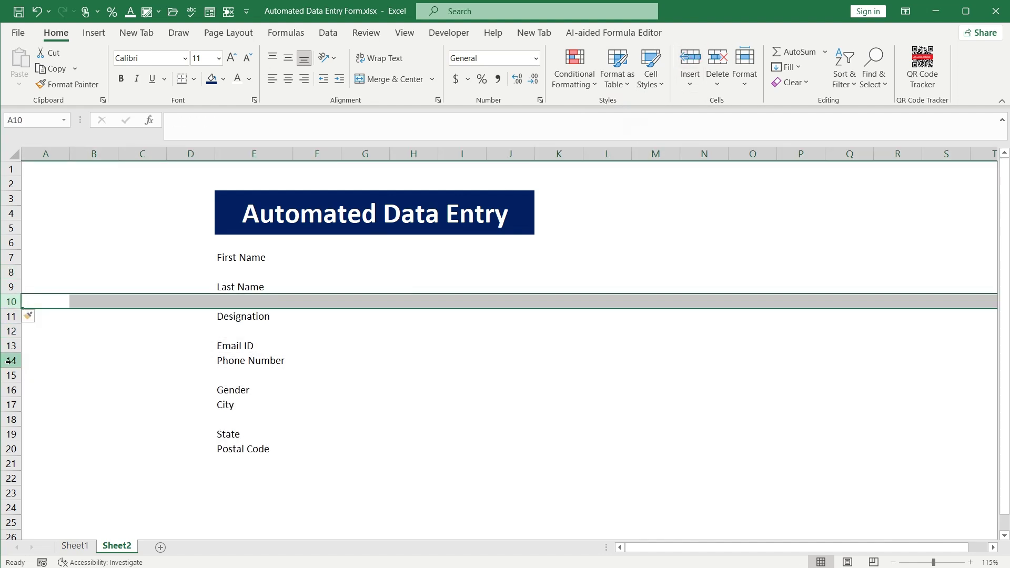
{"action": "left_click", "coordinate": [11, 360]}
{"action": "key", "text": "ctrl+plus"}
{"action": "left_click", "coordinate": [11, 419]}
{"action": "key", "text": "ctrl+plus"}
{"action": "left_click", "coordinate": [11, 449]}
{"action": "key", "text": "ctrl+plus"}
{"action": "left_click", "coordinate": [11, 478]}
{"action": "key", "text": "ctrl+plus"}
{"action": "left_click", "coordinate": [312, 394]}
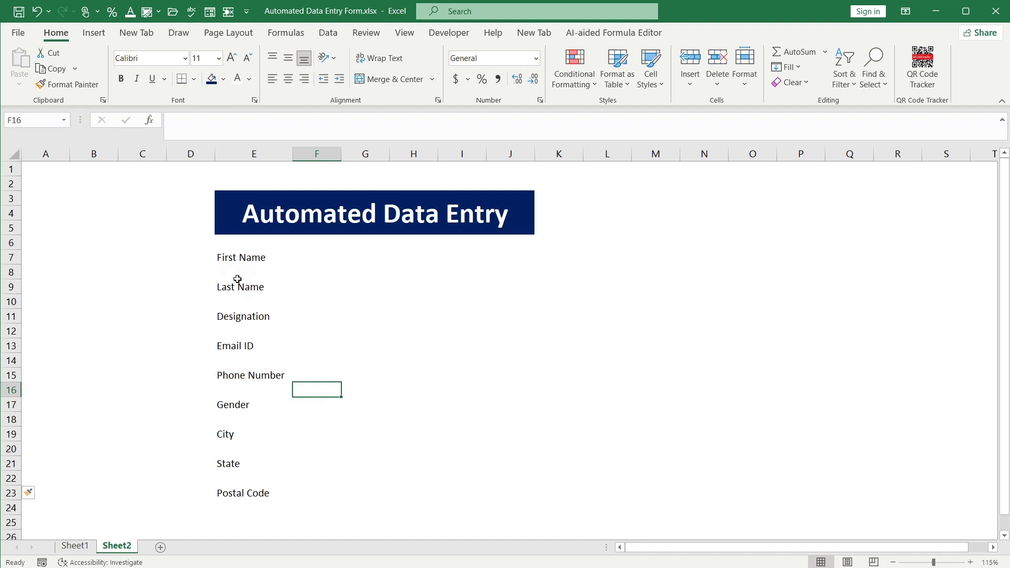
Select the F:J ranges beside each label except Gender and merge F23:J23 into an entry cell
{"action": "left_click_drag", "start_coordinate": [302, 256], "coordinate": [509, 260]}
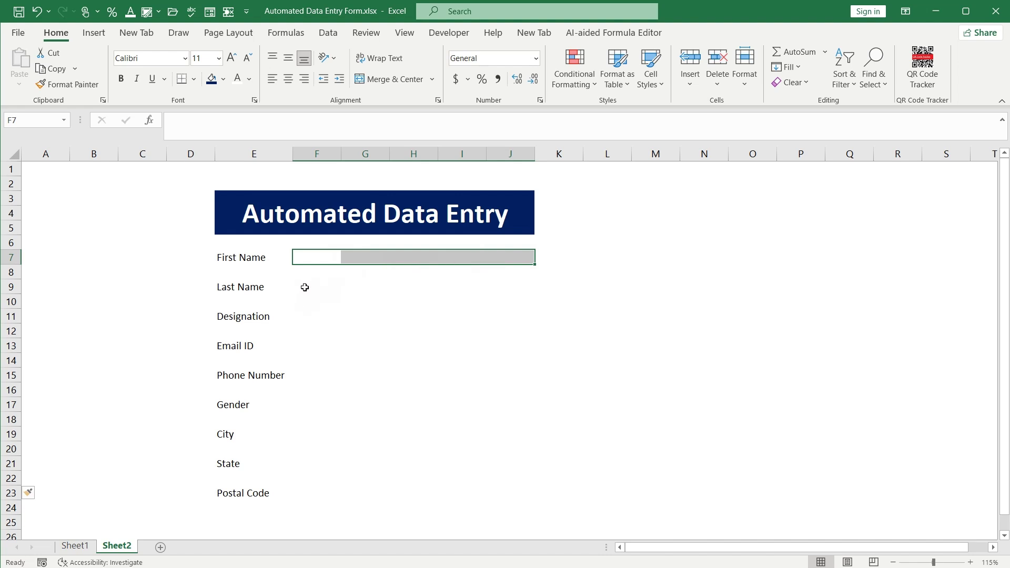
{"action": "left_click_drag", "start_coordinate": [305, 287], "coordinate": [508, 289]}
{"action": "left_click_drag", "start_coordinate": [300, 316], "coordinate": [504, 316]}
{"action": "left_click_drag", "start_coordinate": [309, 345], "coordinate": [504, 345]}
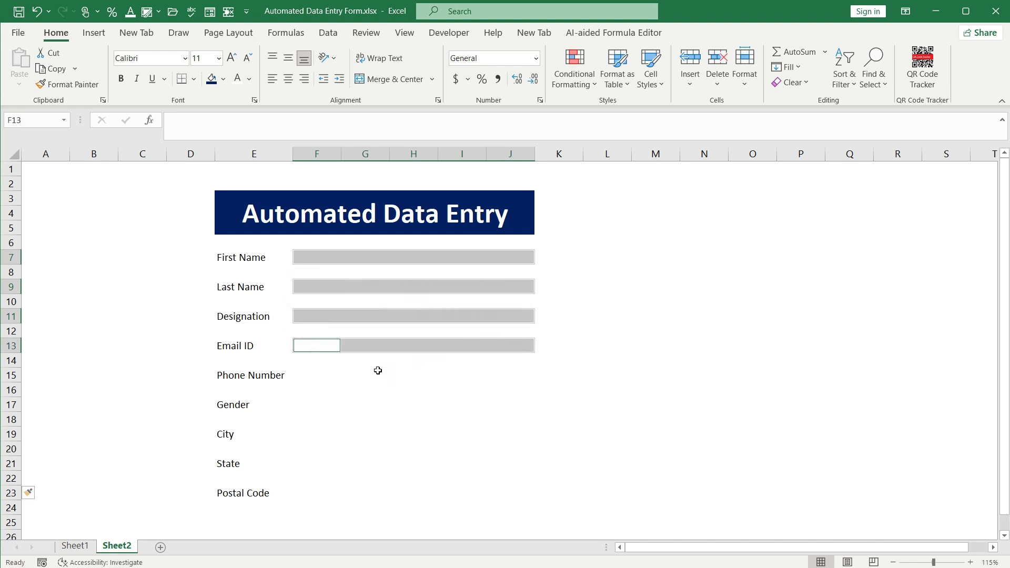
{"action": "left_click_drag", "start_coordinate": [304, 374], "coordinate": [489, 381]}
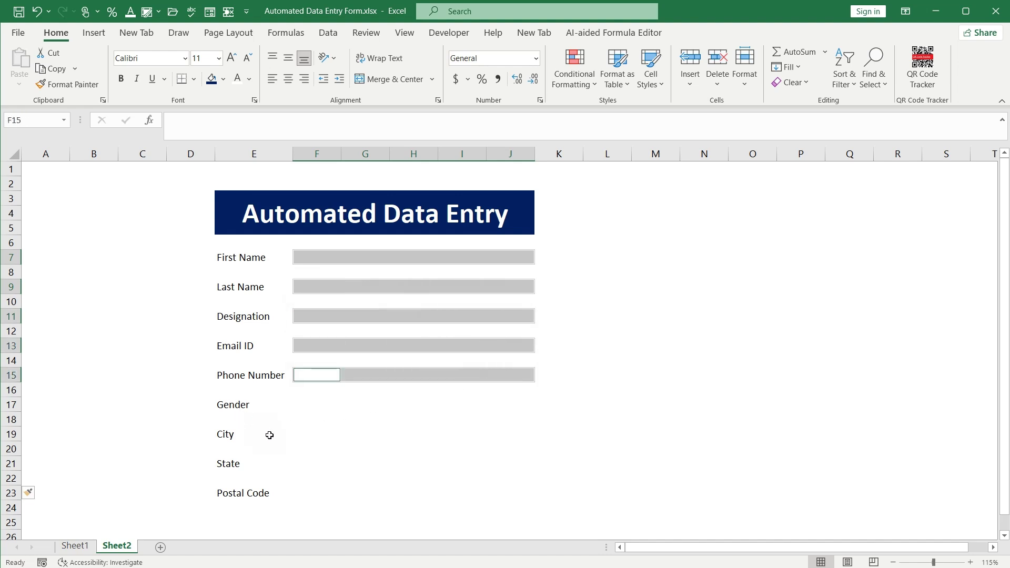
{"action": "left_click_drag", "start_coordinate": [302, 436], "coordinate": [508, 438]}
{"action": "left_click_drag", "start_coordinate": [304, 461], "coordinate": [504, 466]}
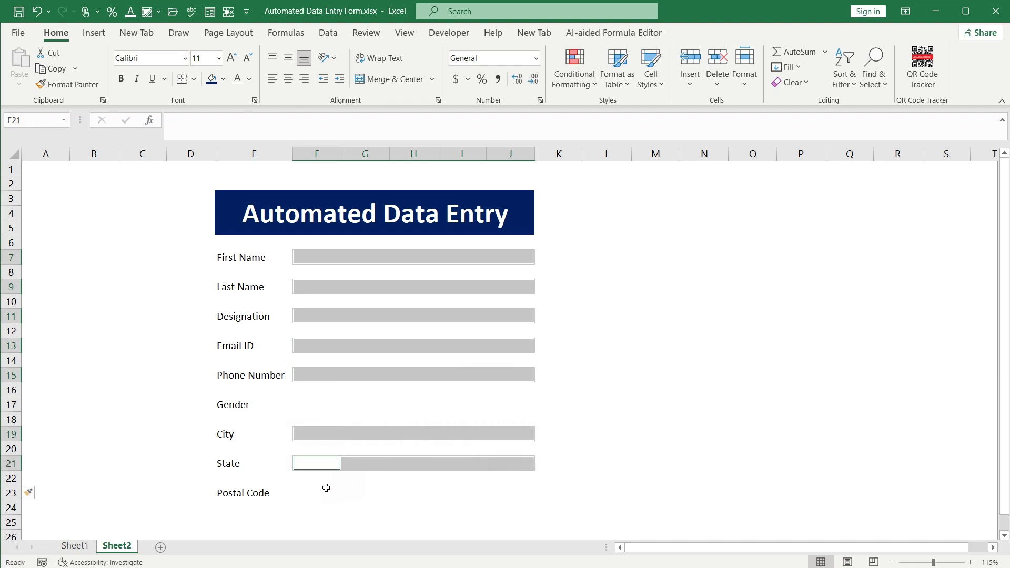
{"action": "left_click_drag", "start_coordinate": [305, 492], "coordinate": [499, 494]}
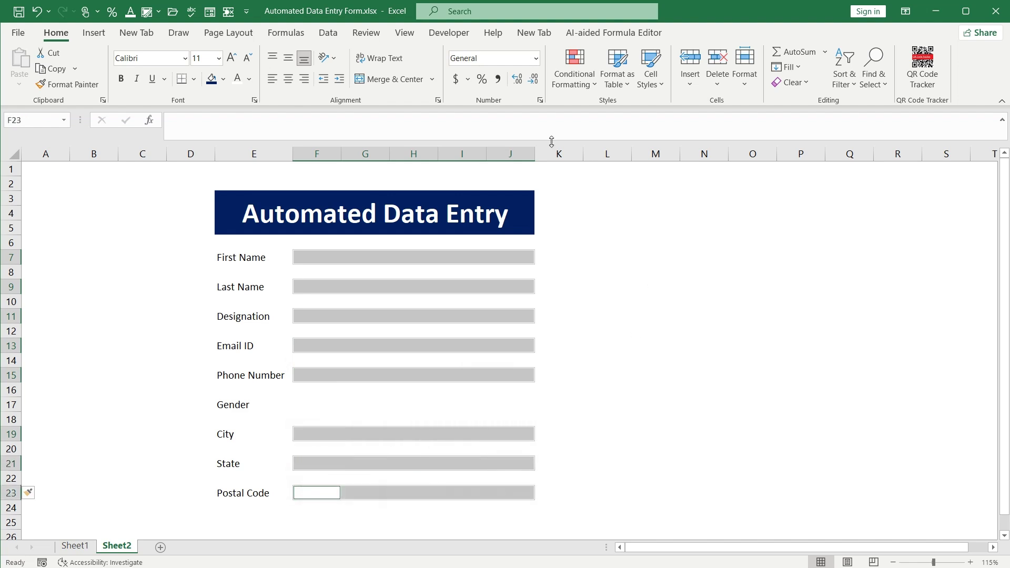
{"action": "left_click", "coordinate": [379, 81]}
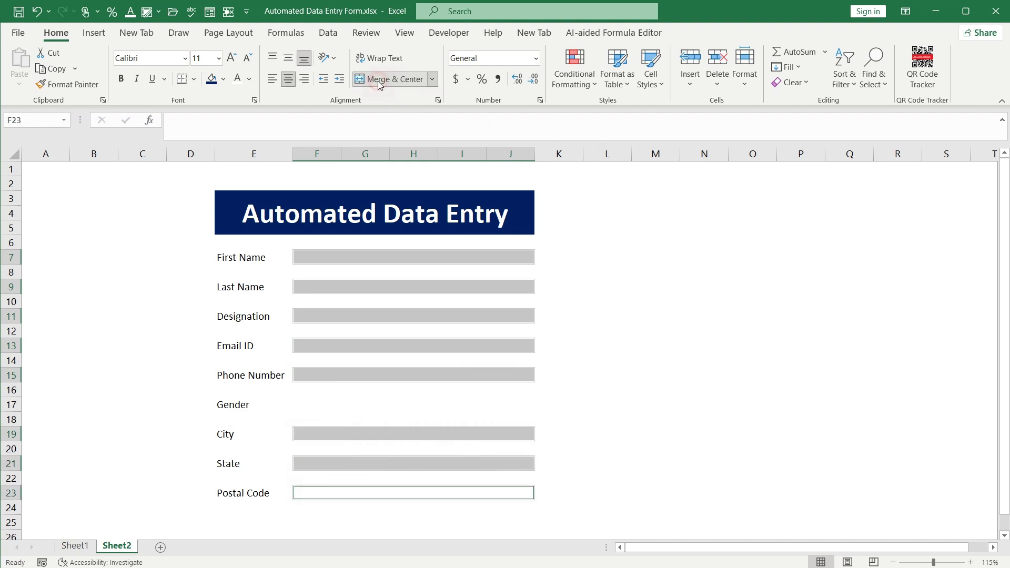
Select the First Name, Last Name, Designation and Email ID input fields together
{"action": "left_click", "coordinate": [382, 258]}
{"action": "left_click", "coordinate": [380, 284]}
{"action": "left_click", "coordinate": [382, 314]}
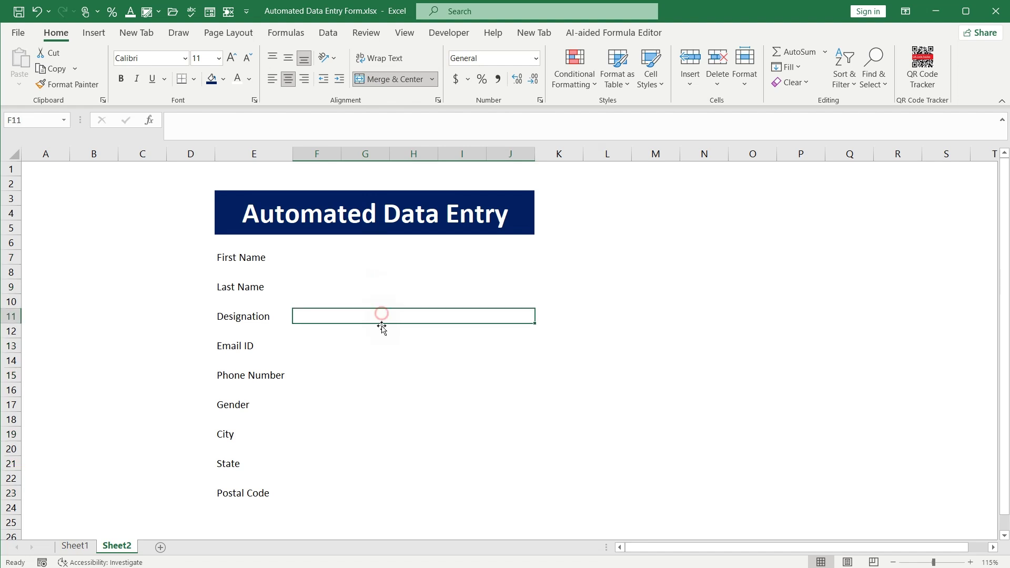
{"action": "left_click", "coordinate": [381, 346]}
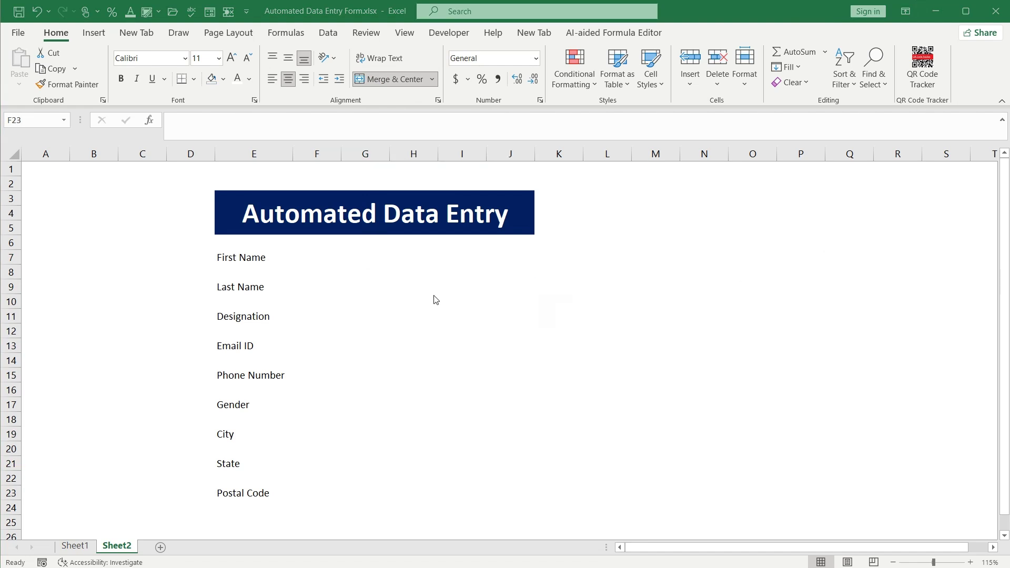
{"action": "left_click", "coordinate": [321, 258], "text": "ctrl"}
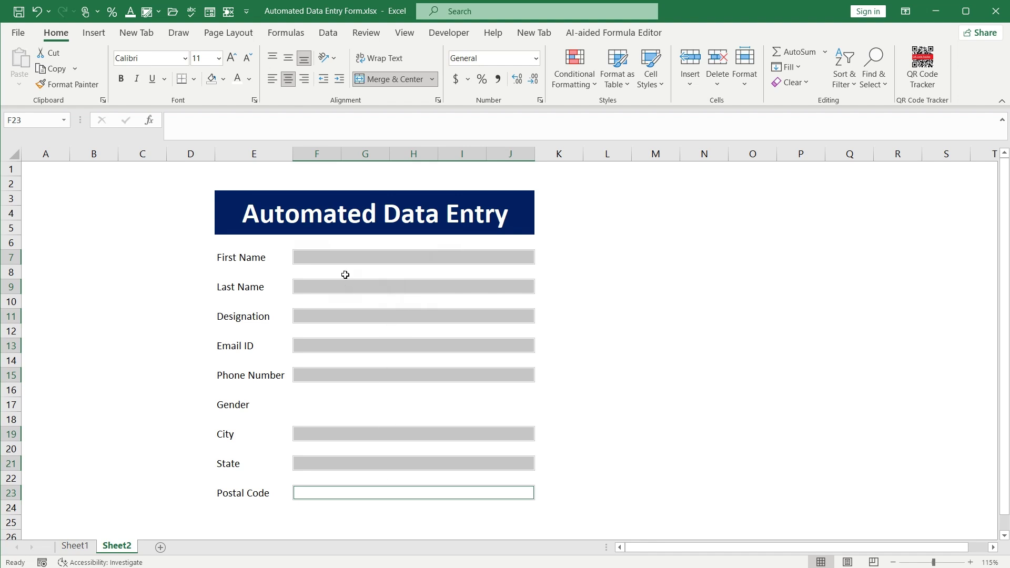
In Manage Rules, start a new 'Format only cells that contain' rule for Blanks
{"action": "left_click", "coordinate": [591, 87]}
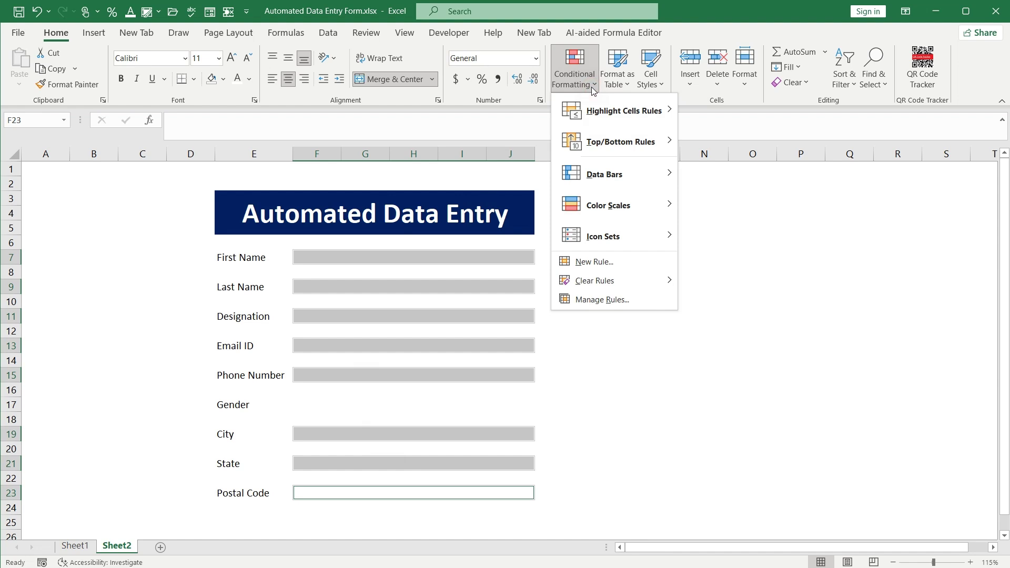
{"action": "left_click", "coordinate": [571, 300]}
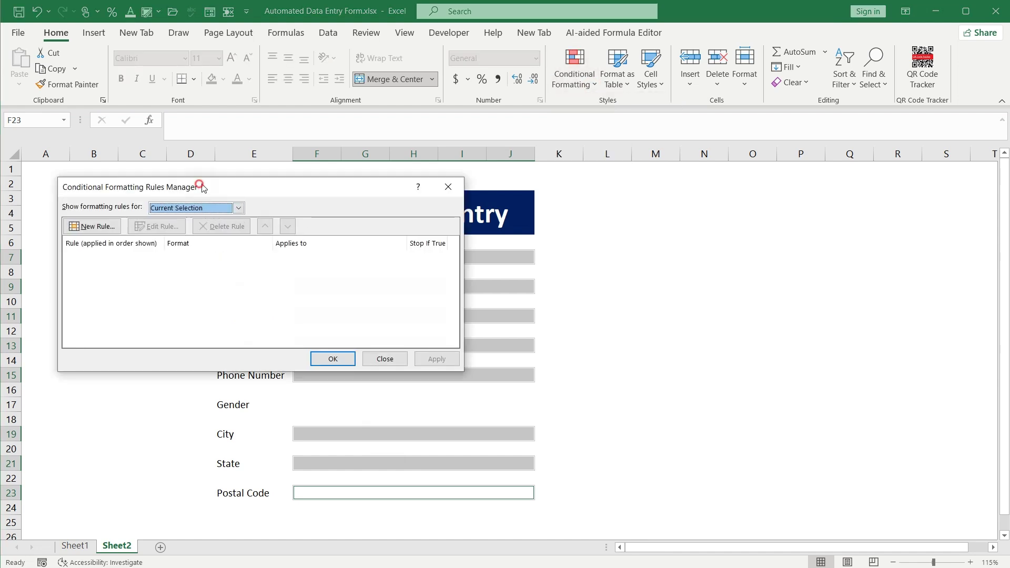
{"action": "left_click_drag", "start_coordinate": [201, 185], "coordinate": [270, 198]}
{"action": "left_click", "coordinate": [146, 241]}
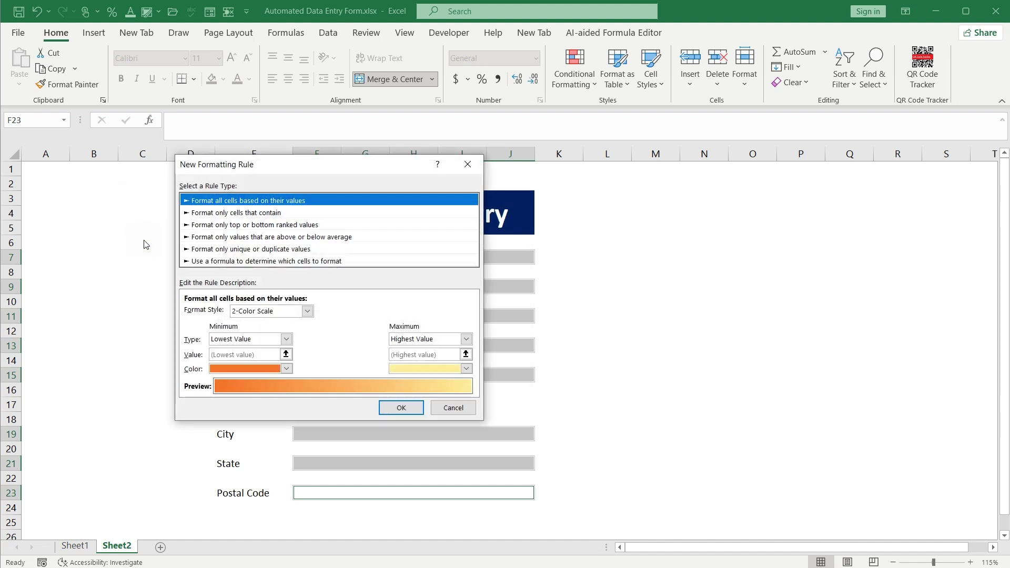
{"action": "left_click", "coordinate": [234, 261]}
{"action": "left_click", "coordinate": [228, 214]}
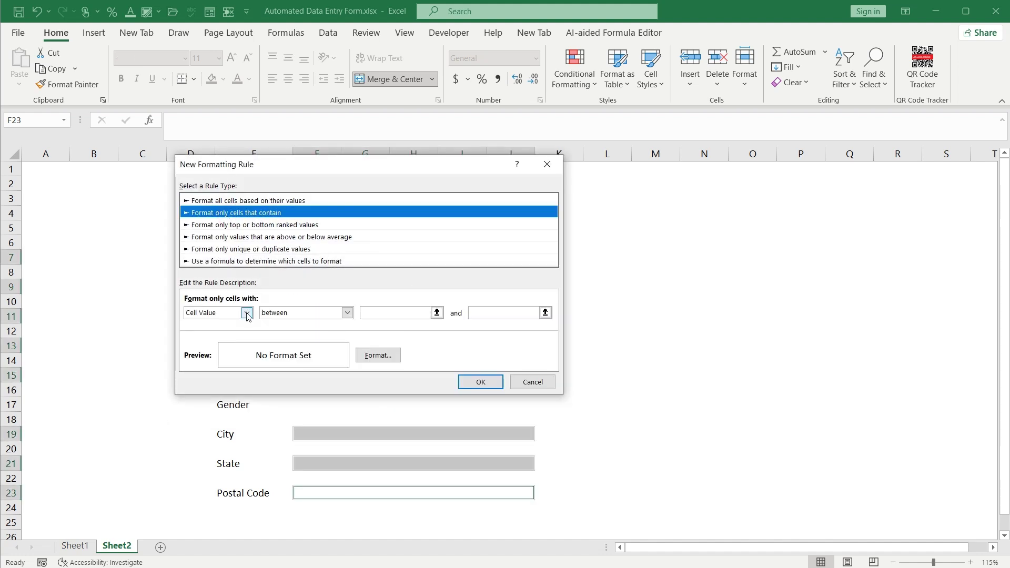
{"action": "left_click", "coordinate": [248, 312]}
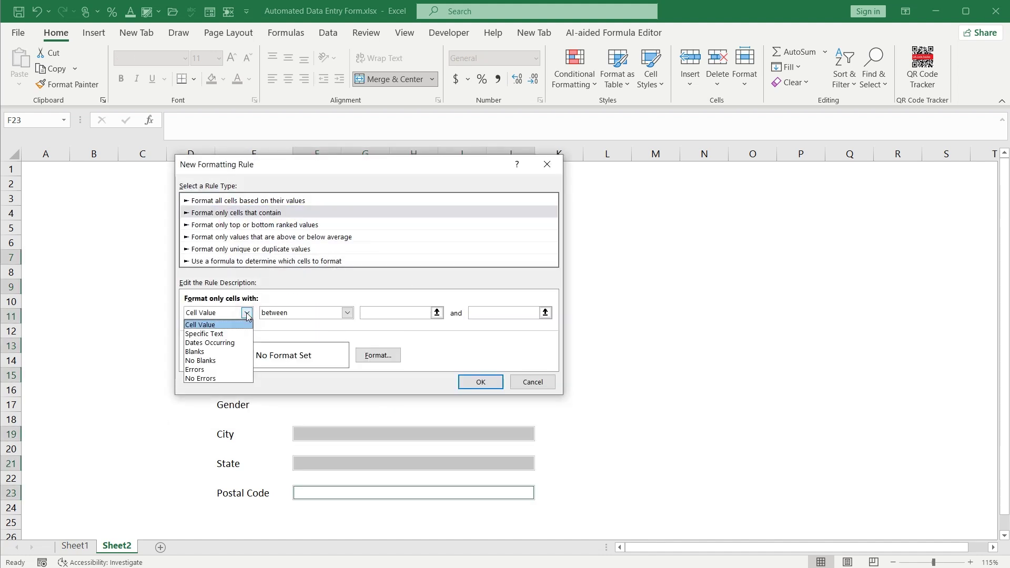
{"action": "left_click", "coordinate": [221, 351]}
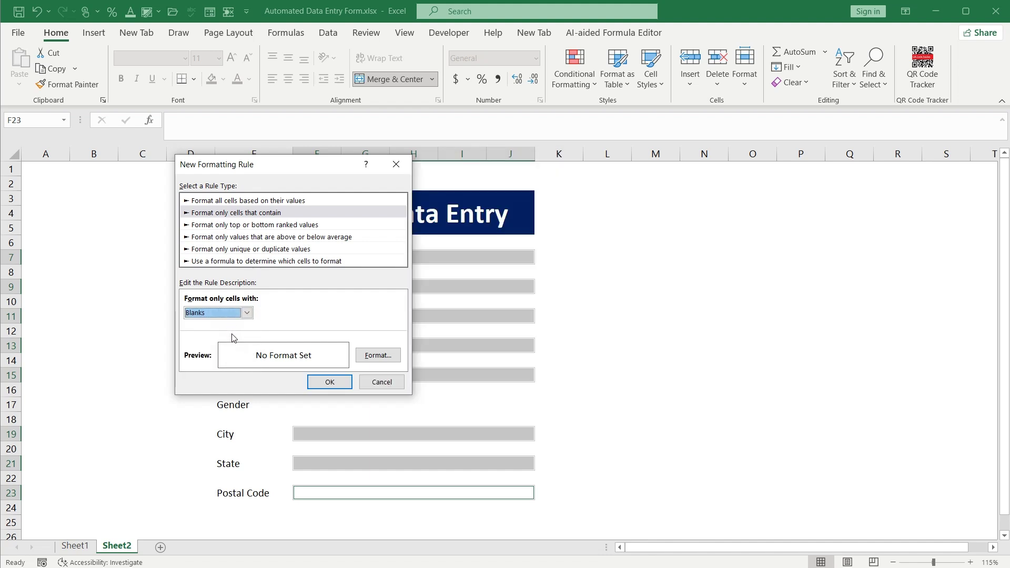
Give the Blanks rule a light blue fill and apply it to the form fields
{"action": "left_click", "coordinate": [367, 357]}
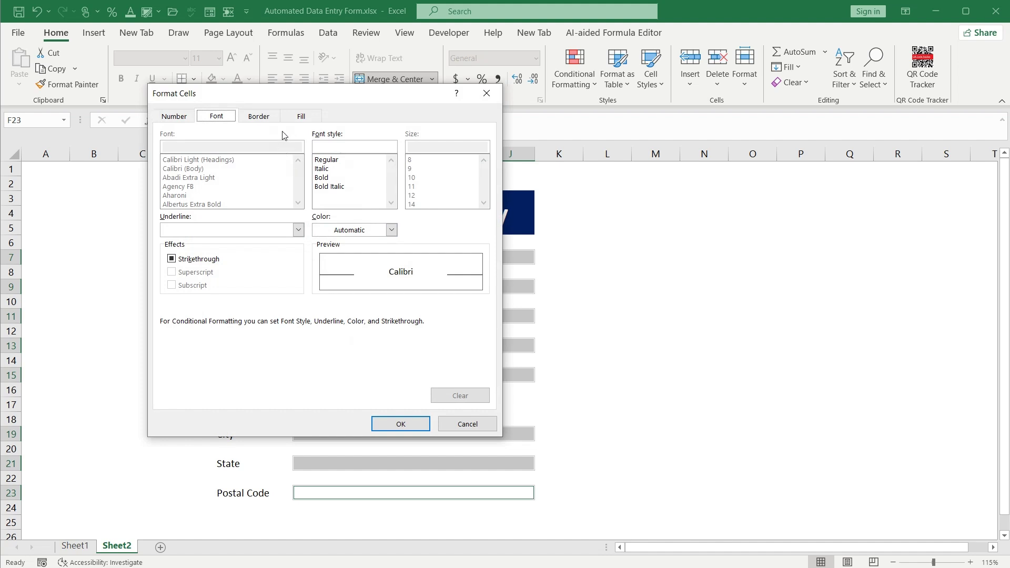
{"action": "left_click", "coordinate": [294, 117]}
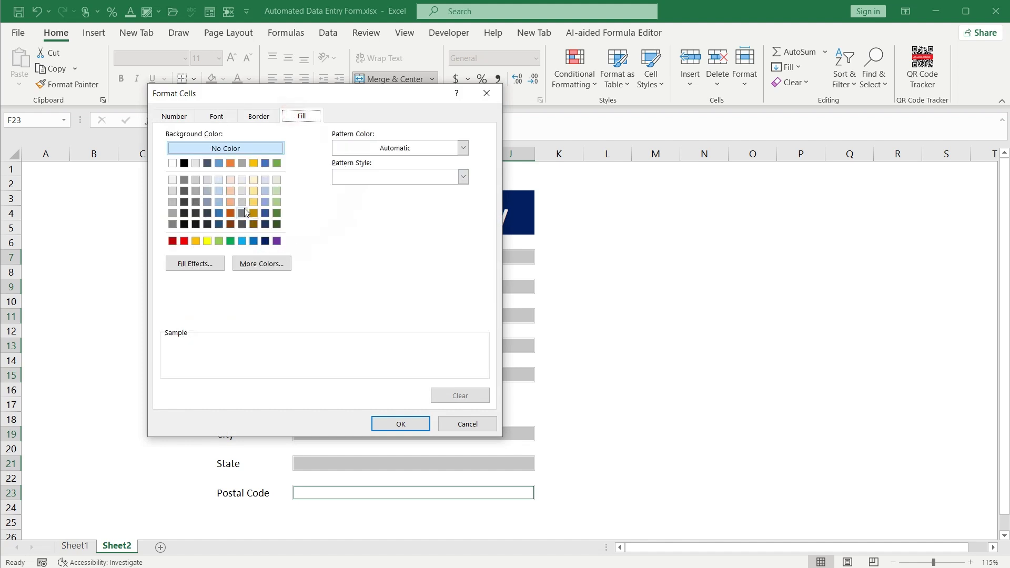
{"action": "left_click", "coordinate": [218, 191]}
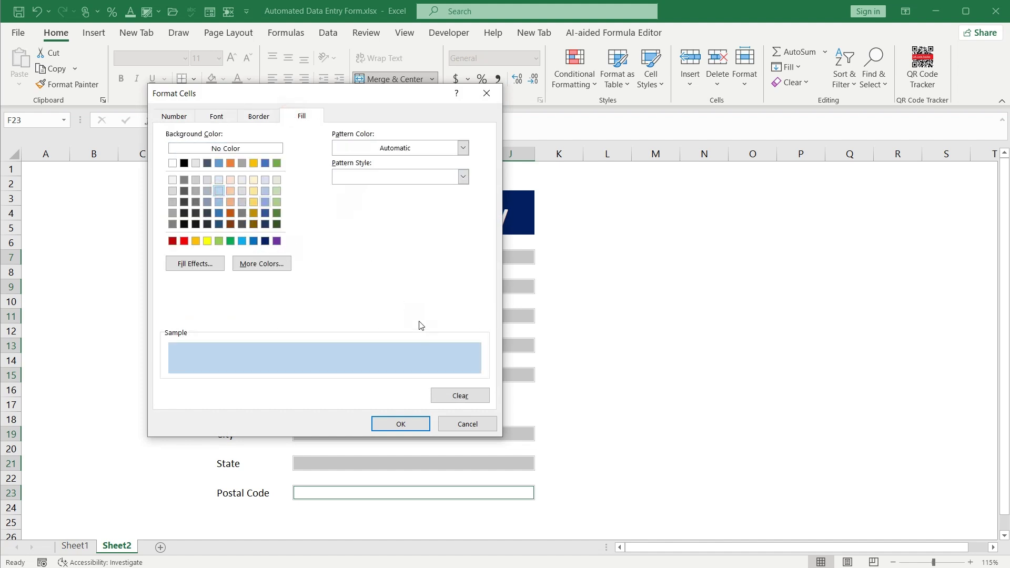
{"action": "left_click", "coordinate": [398, 427]}
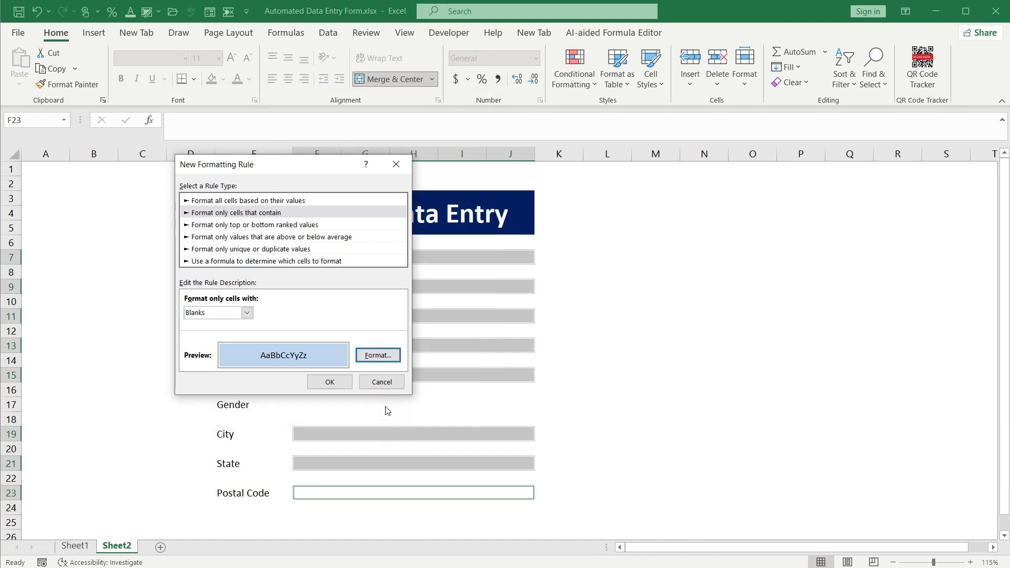
{"action": "left_click", "coordinate": [337, 381]}
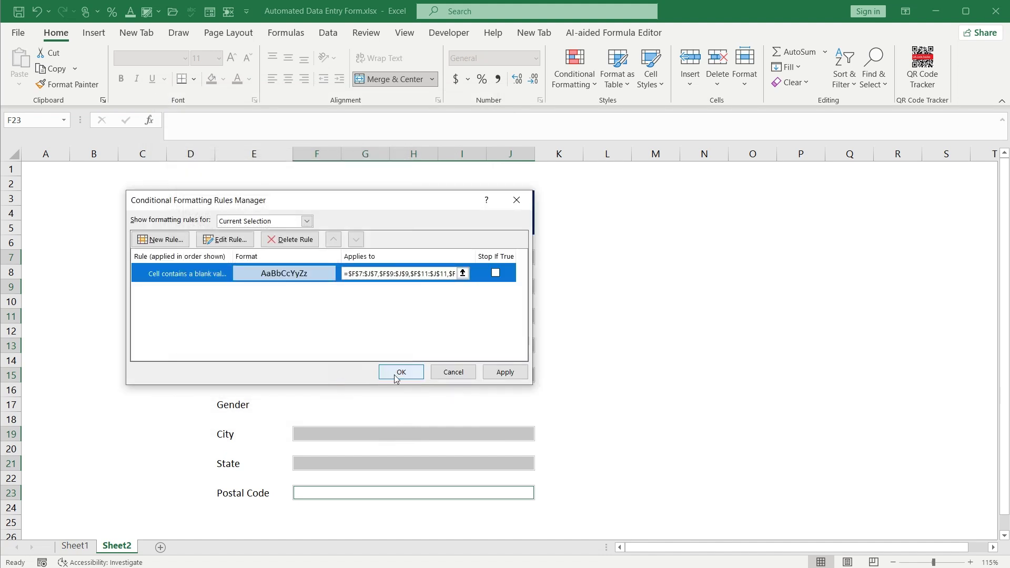
{"action": "left_click", "coordinate": [408, 374]}
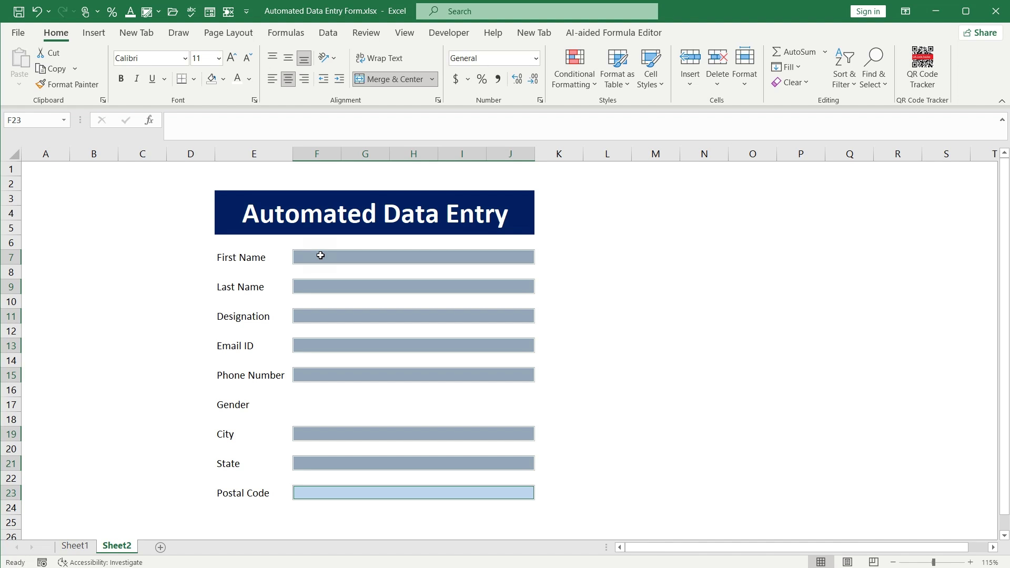
Add a 'Format only cells that contain' No Blanks rule with light green fill and apply both rules
{"action": "left_click", "coordinate": [591, 85]}
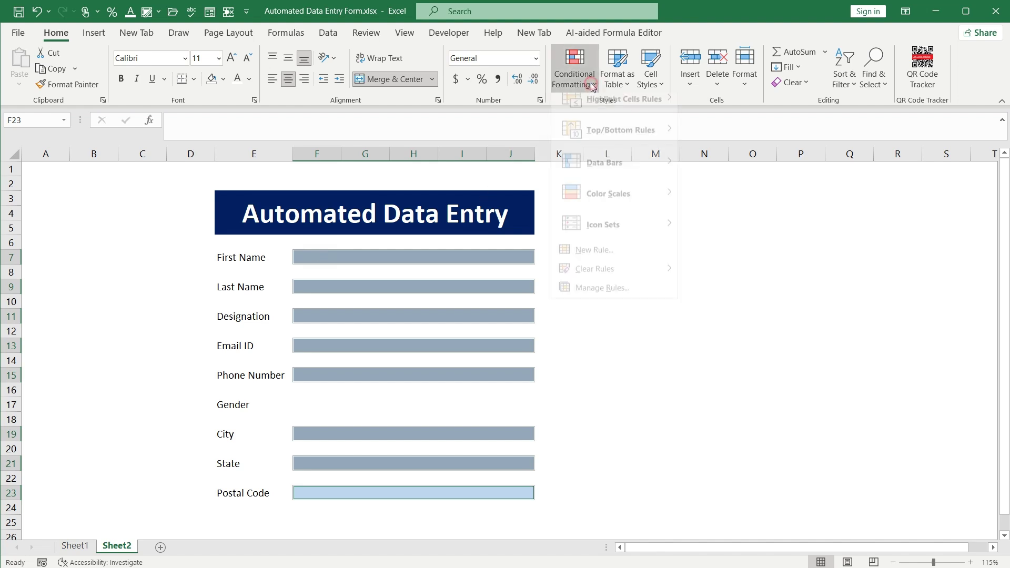
{"action": "left_click", "coordinate": [579, 289]}
{"action": "left_click", "coordinate": [167, 241]}
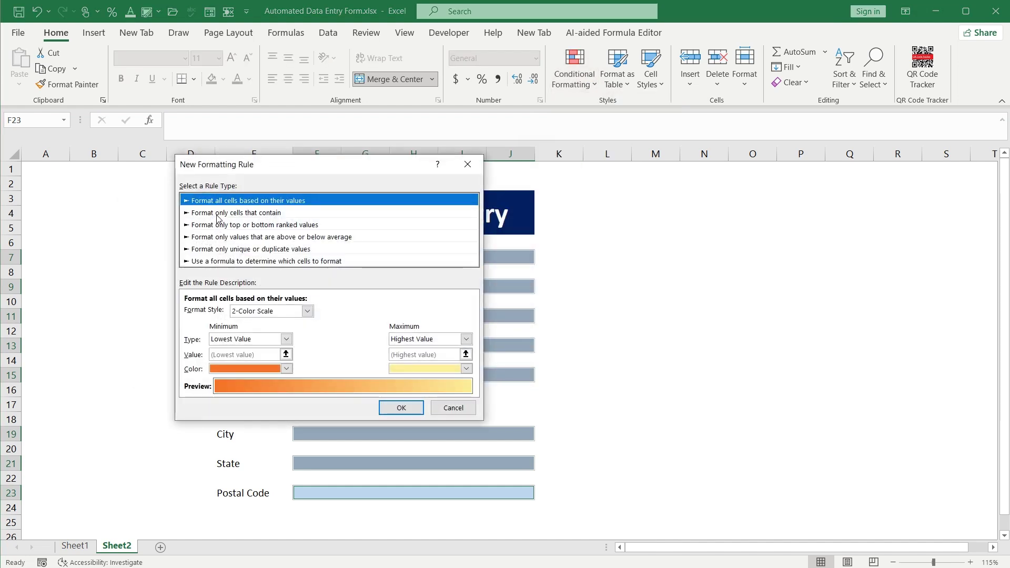
{"action": "left_click", "coordinate": [218, 214]}
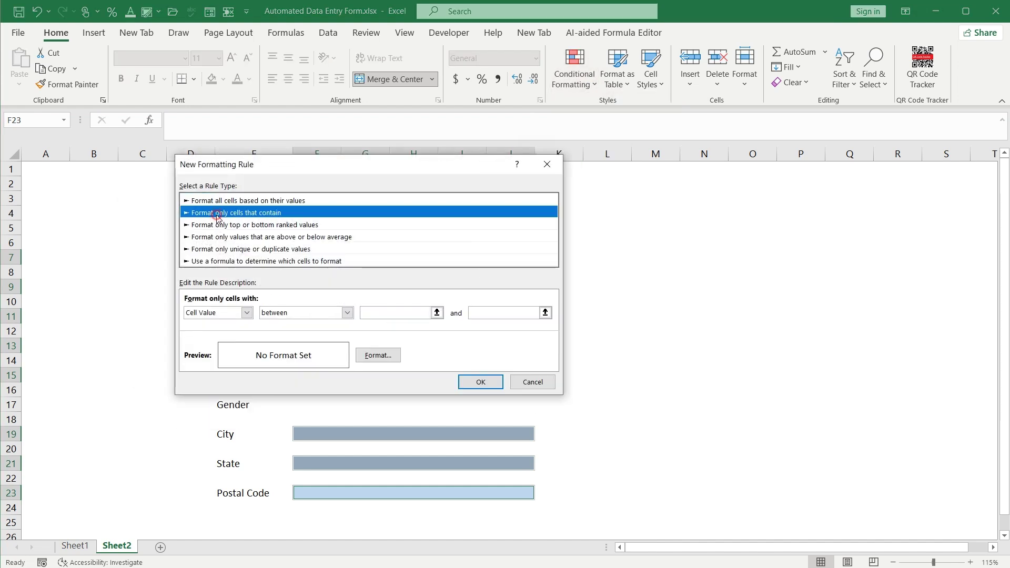
{"action": "left_click", "coordinate": [246, 313]}
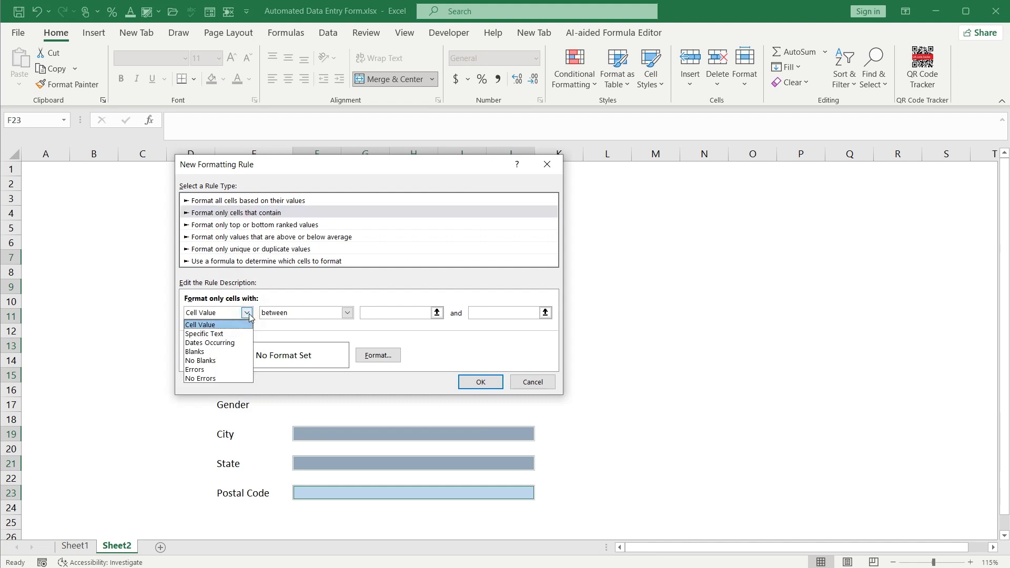
{"action": "left_click", "coordinate": [208, 361]}
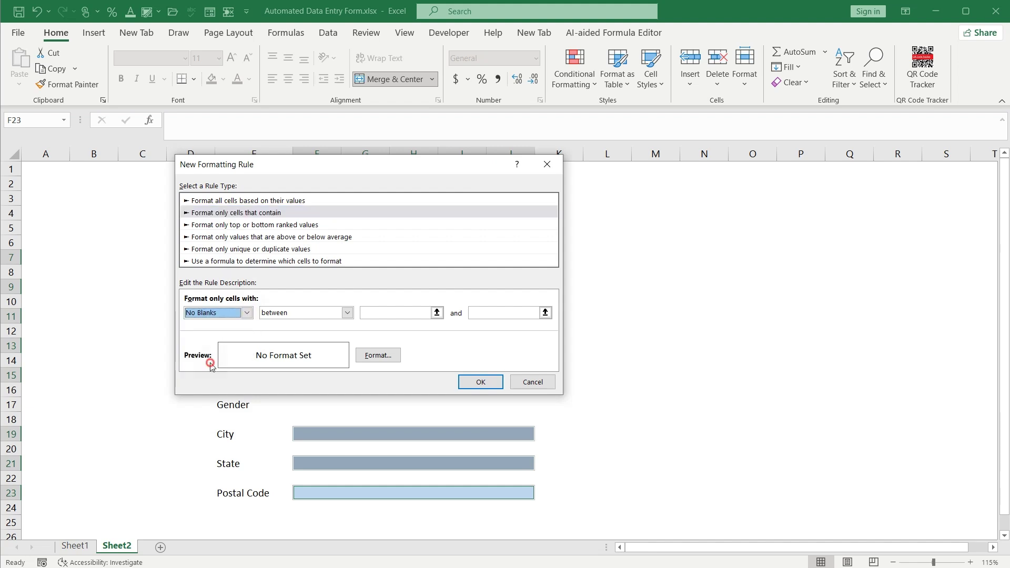
{"action": "left_click", "coordinate": [373, 356]}
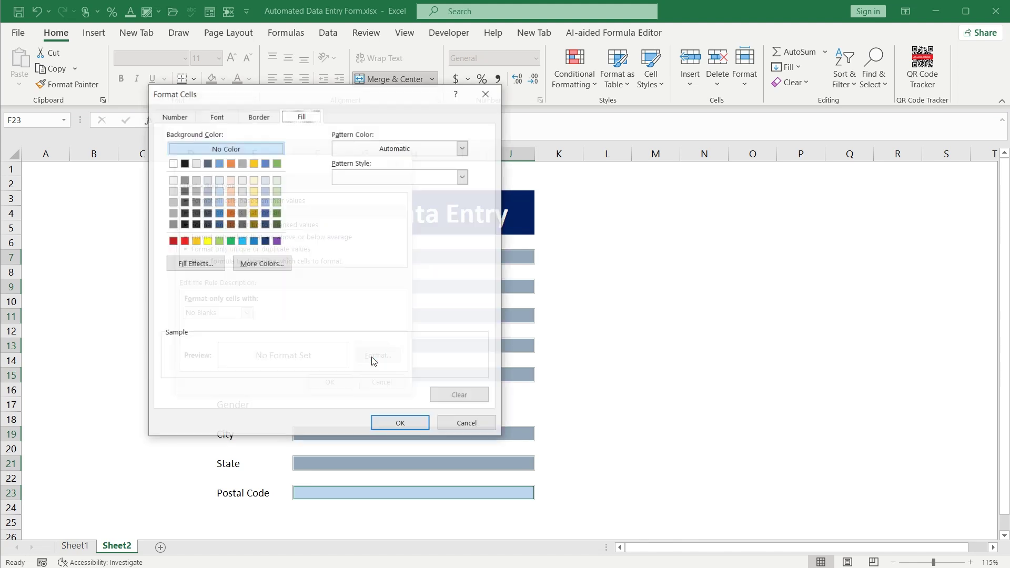
{"action": "left_click", "coordinate": [277, 202]}
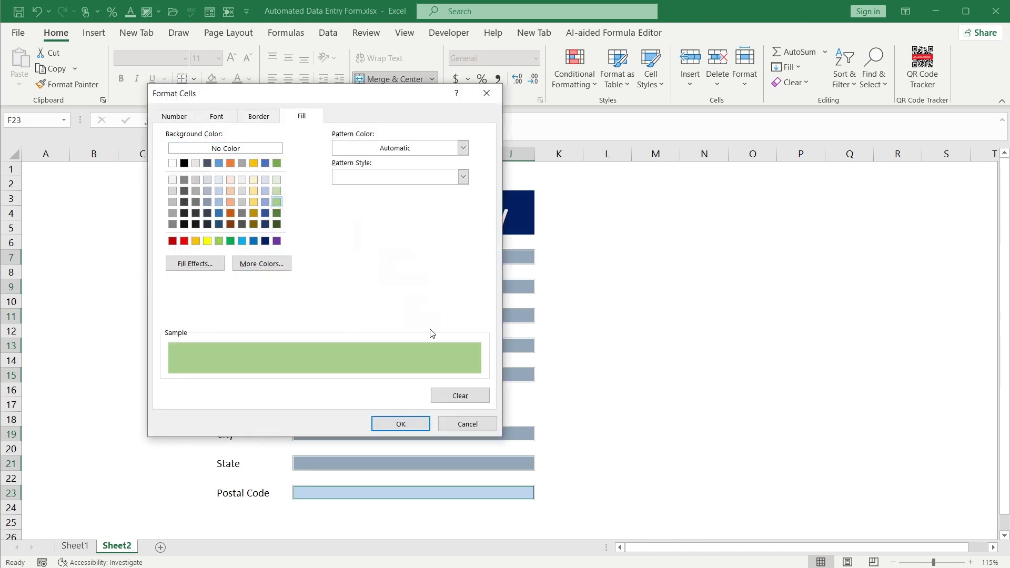
{"action": "left_click", "coordinate": [404, 427]}
{"action": "left_click", "coordinate": [331, 383]}
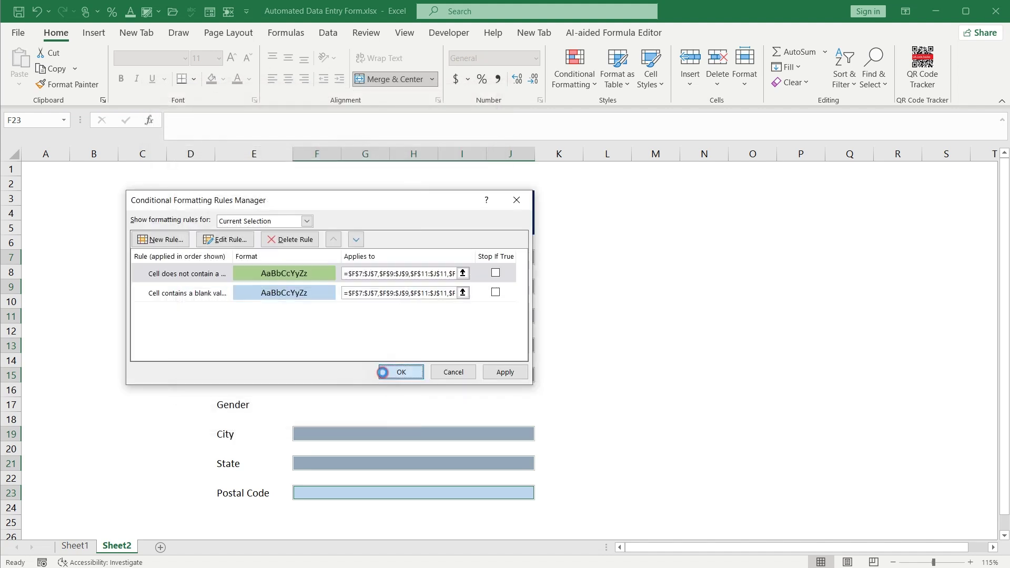
{"action": "left_click", "coordinate": [384, 372]}
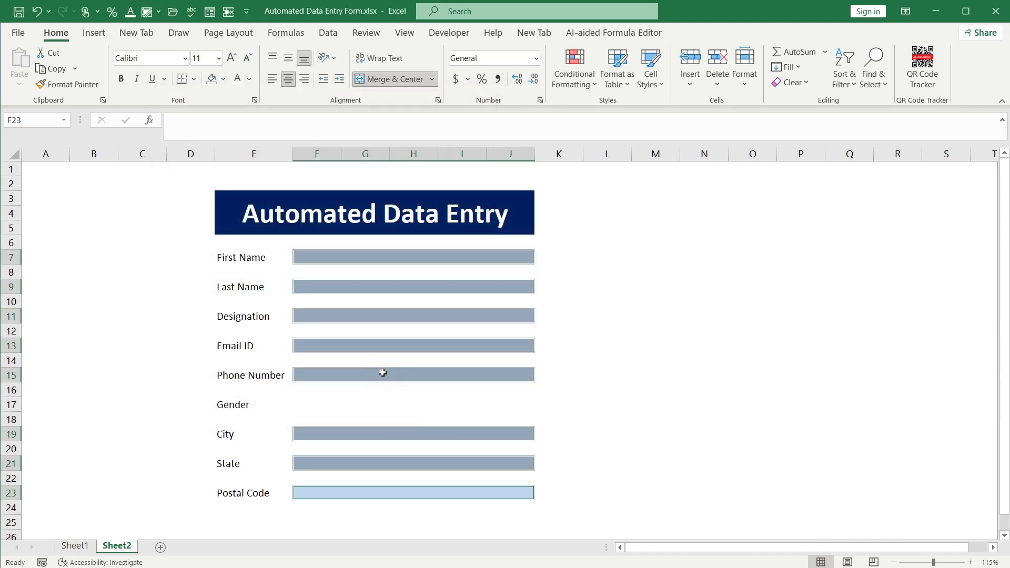
{"action": "left_click", "coordinate": [401, 266]}
{"action": "left_click", "coordinate": [403, 258]}
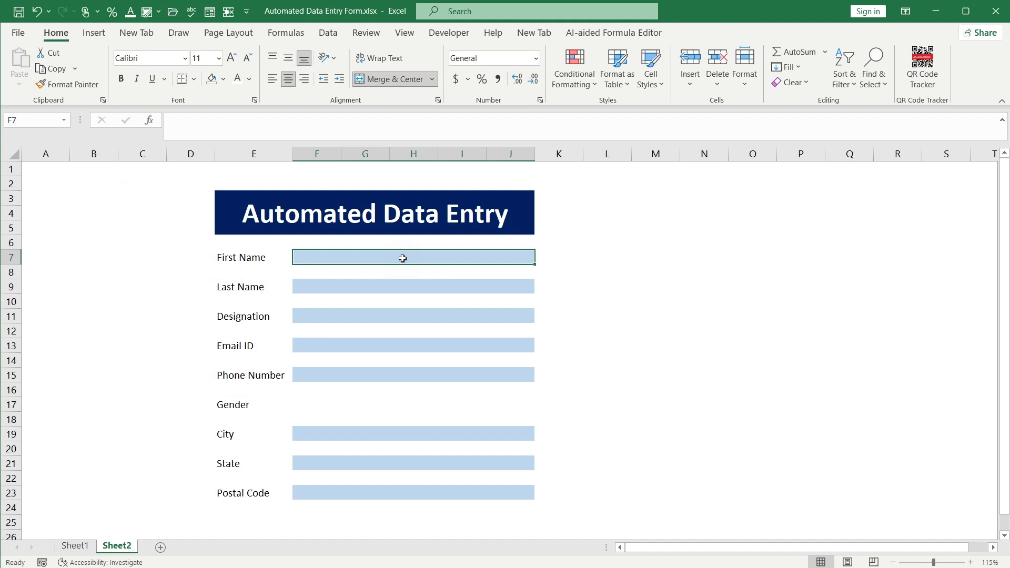
{"action": "type", "text": "hjhjk"}
{"action": "key", "text": "Return"}
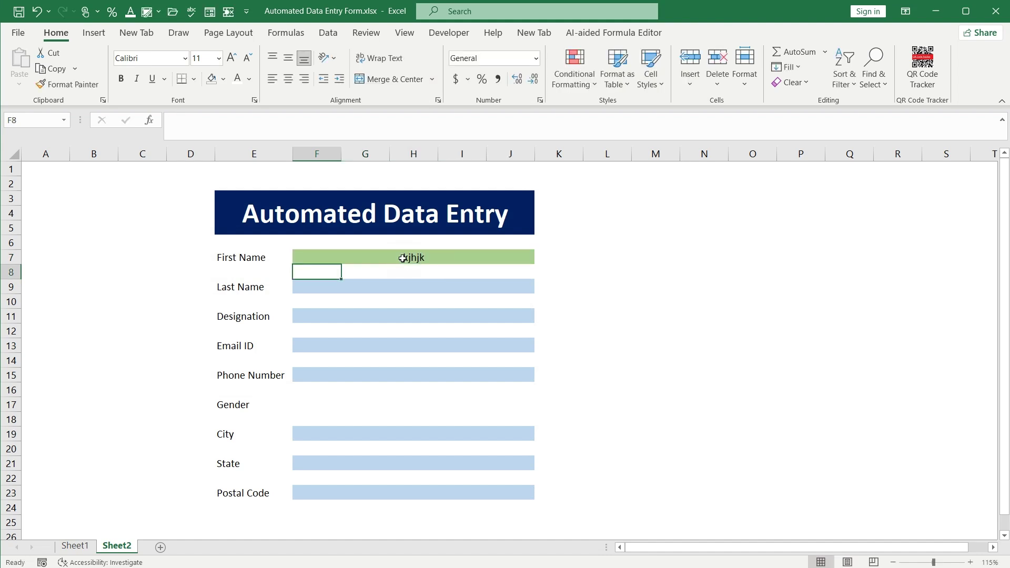
{"action": "left_click", "coordinate": [403, 259]}
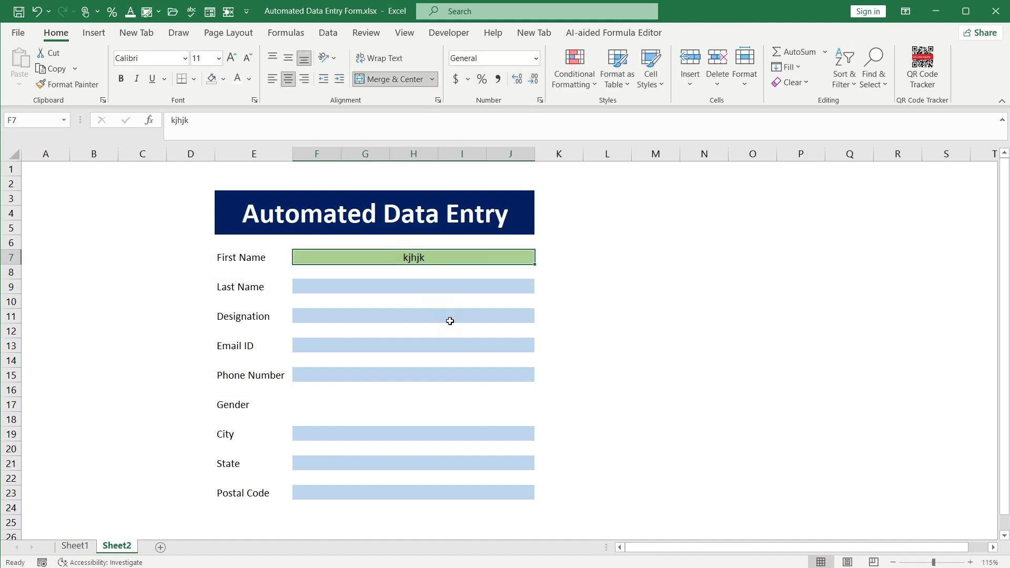
{"action": "key", "text": "Delete"}
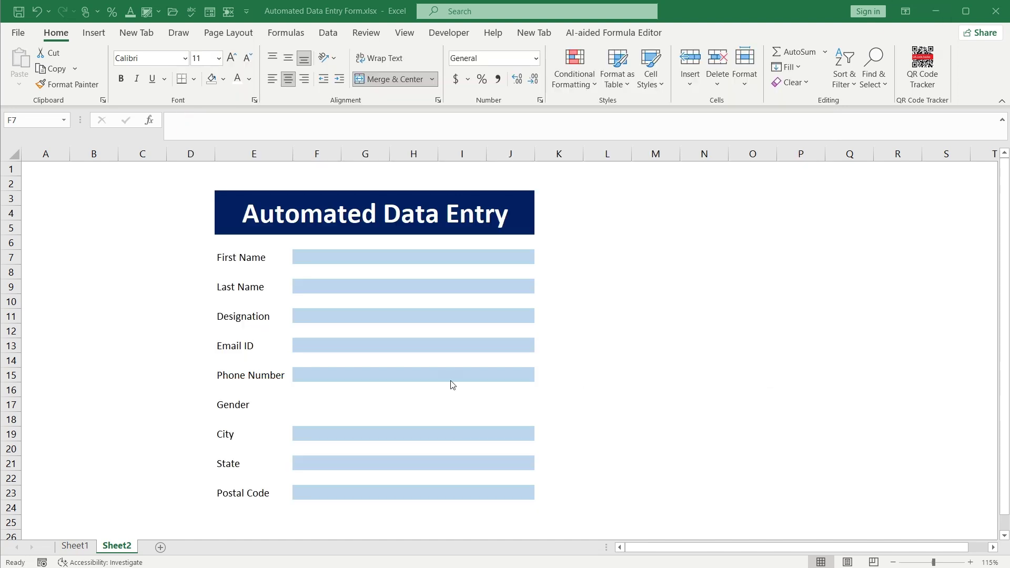
Narrow column K and enter =IF(F7="","","P") in K7 to flag a filled First Name
{"action": "left_click", "coordinate": [546, 256]}
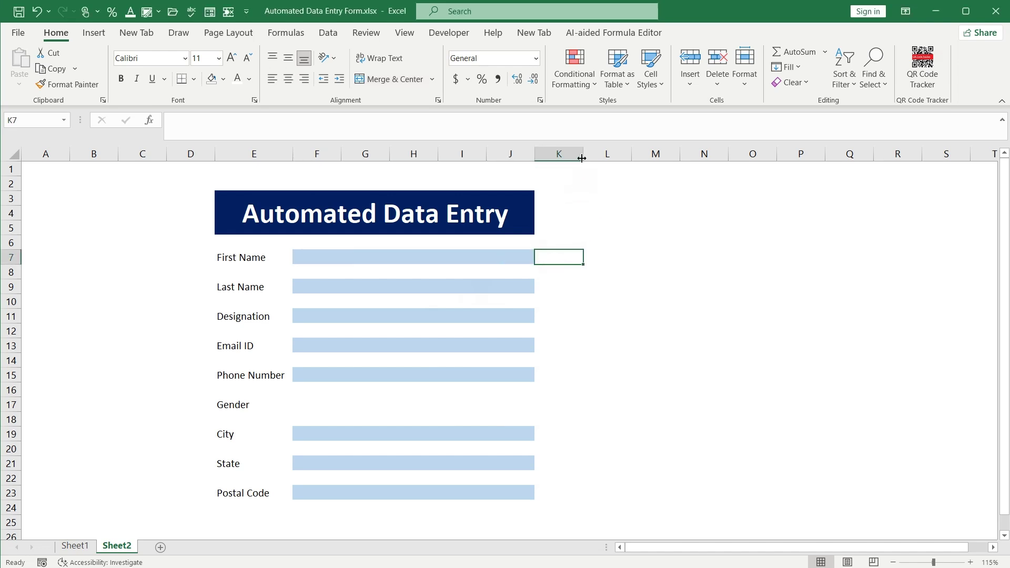
{"action": "left_click_drag", "start_coordinate": [583, 157], "coordinate": [557, 158]}
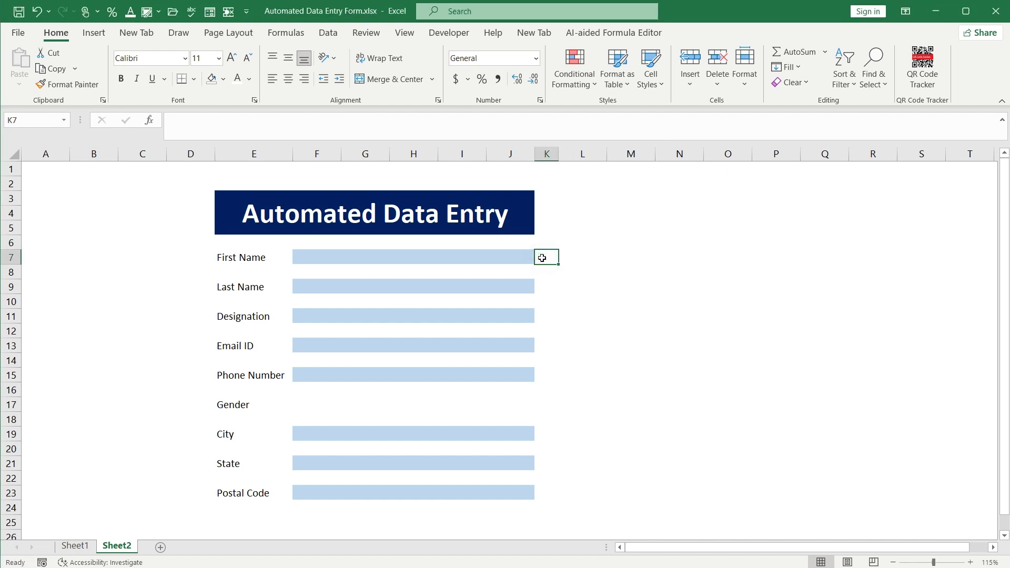
{"action": "double_click", "coordinate": [542, 257]}
{"action": "type", "text": "="}
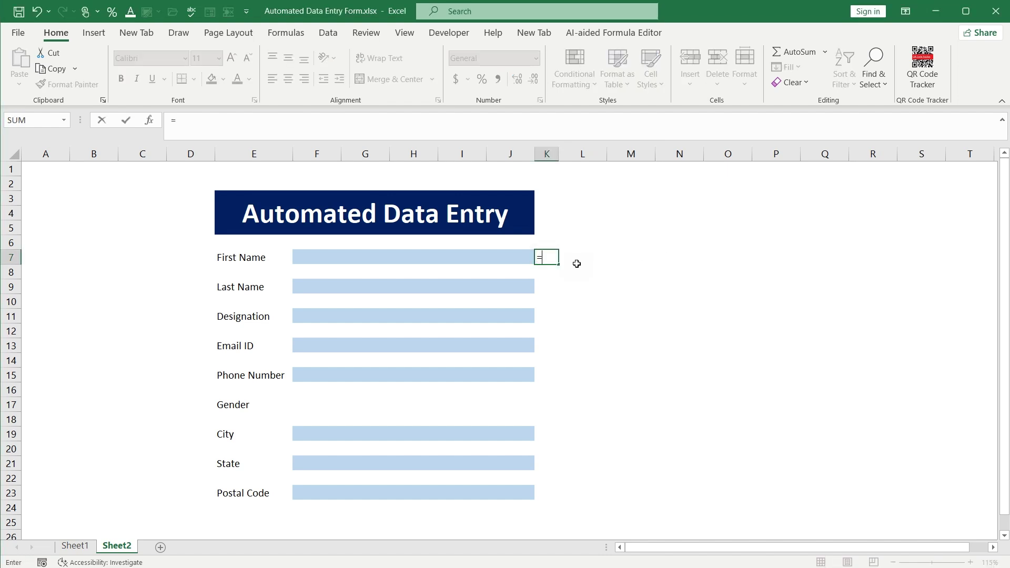
{"action": "type", "text": "if"}
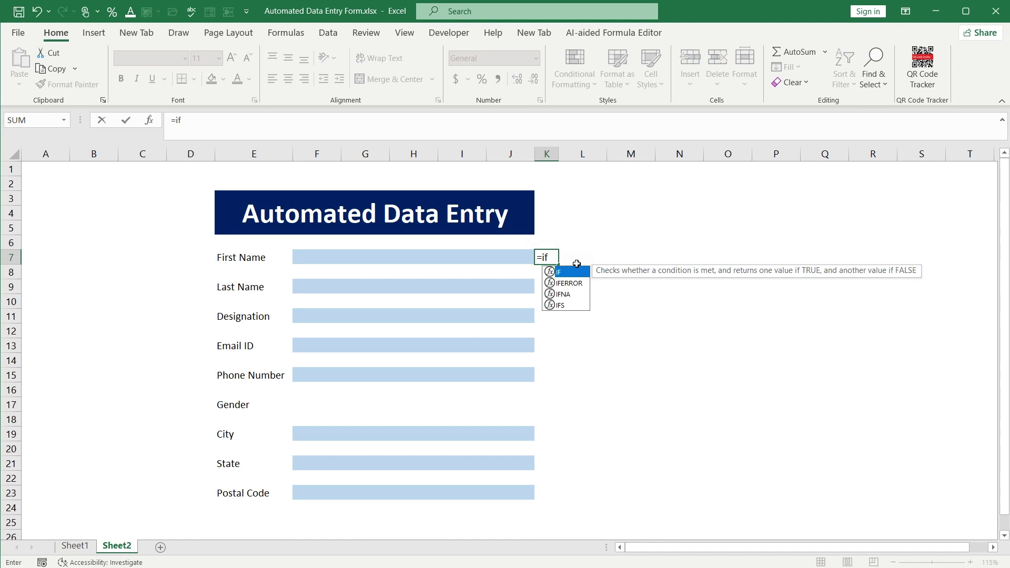
{"action": "double_click", "coordinate": [573, 272]}
{"action": "left_click", "coordinate": [478, 254]}
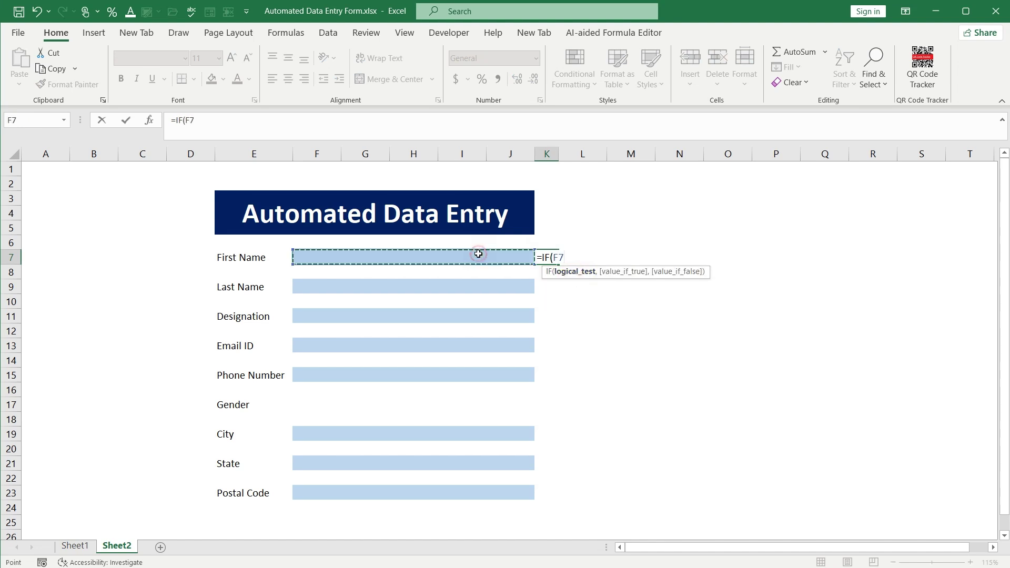
{"action": "type", "text": "="}
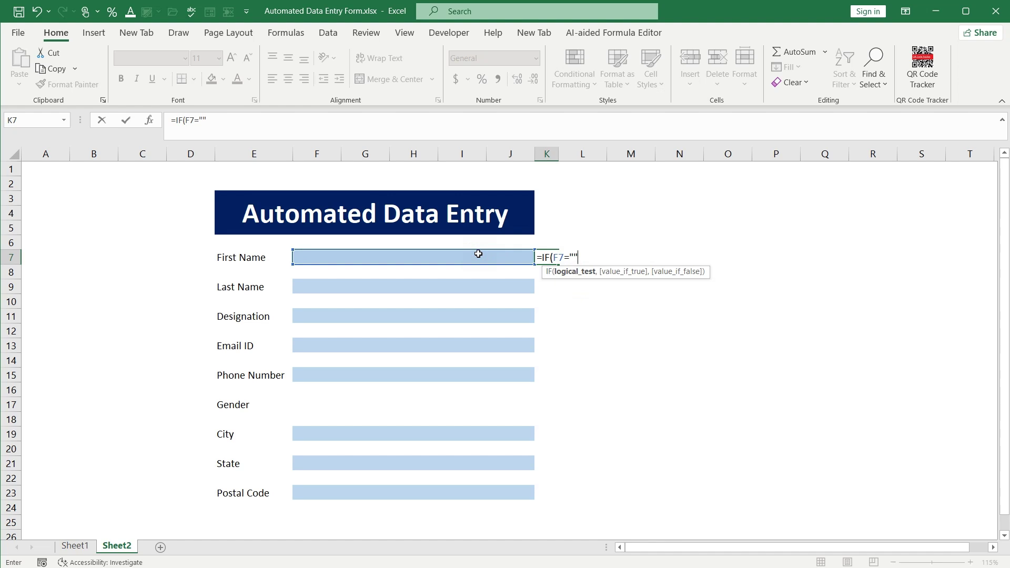
{"action": "type", "text": "\"\","}
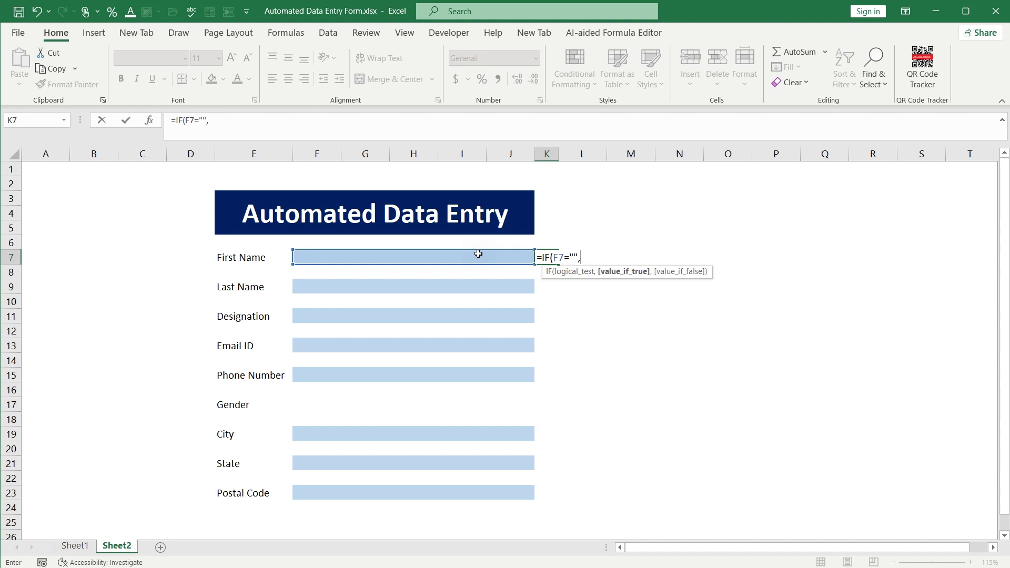
{"action": "type", "text": "\"\","}
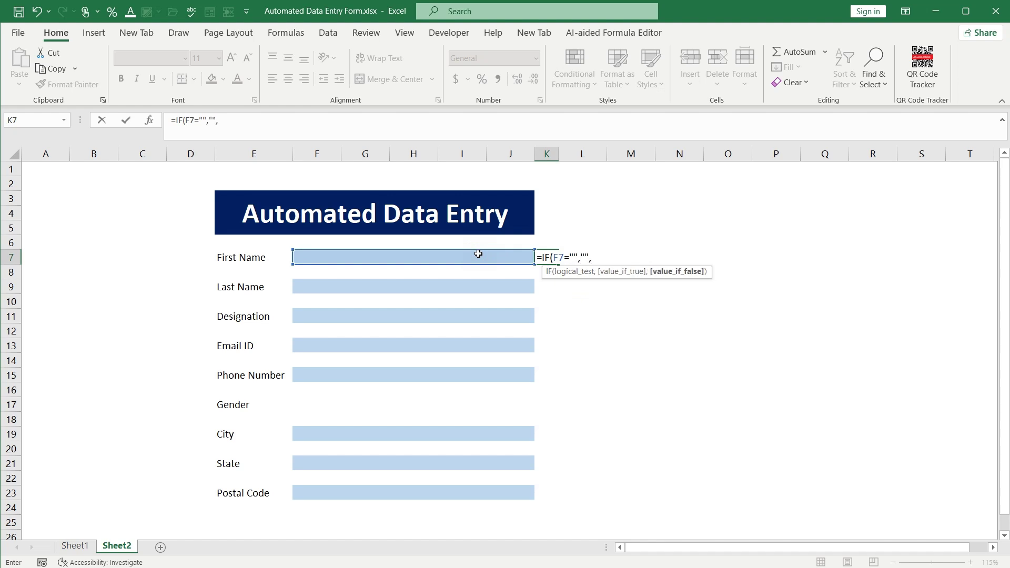
{"action": "type", "text": "\"P\")"}
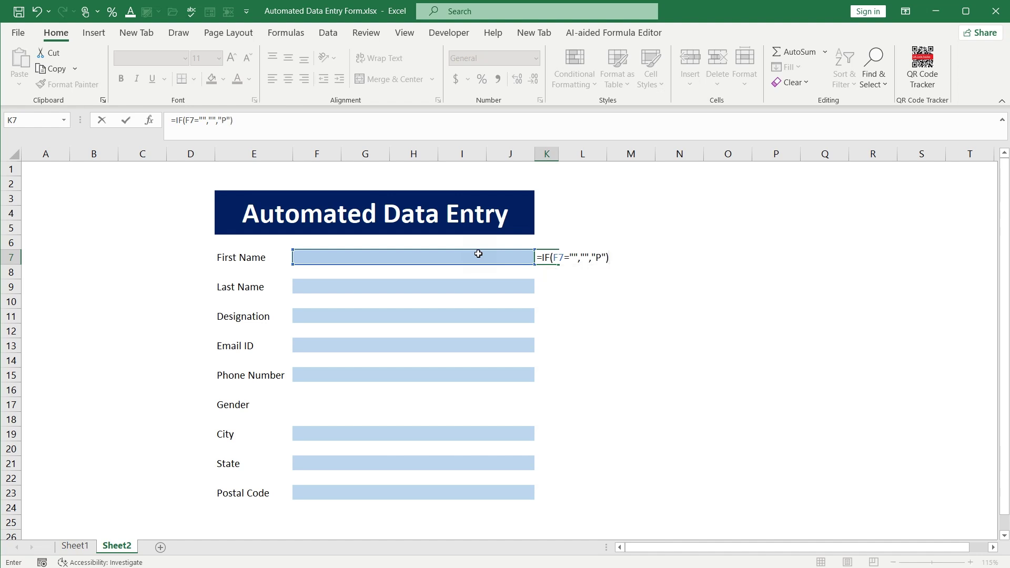
{"action": "key", "text": "Return"}
Enter test text 'dfgdfg' in the First Name field so K7 shows P
{"action": "left_click", "coordinate": [478, 254]}
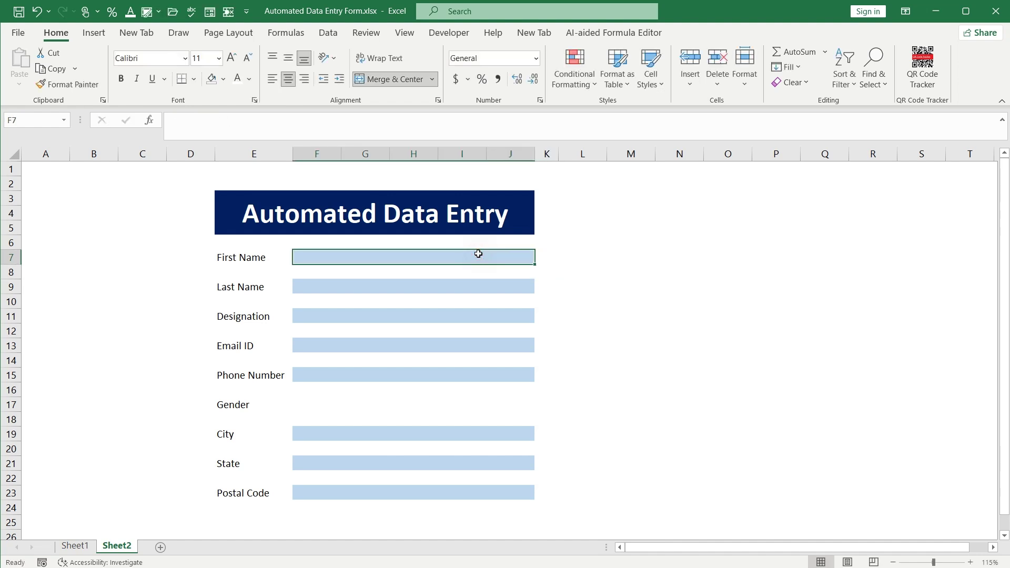
{"action": "type", "text": "dfgdfg"}
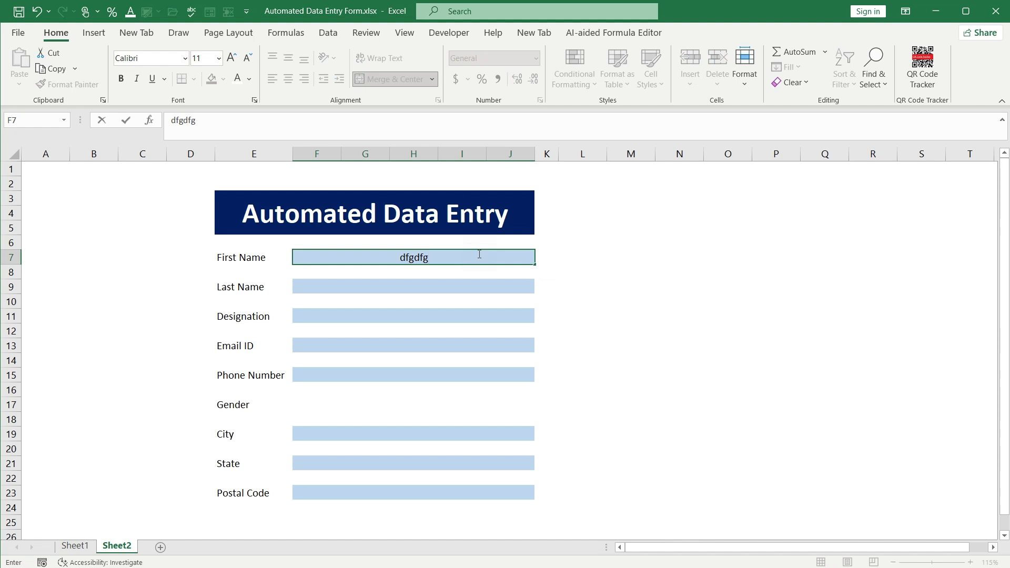
{"action": "key", "text": "Return"}
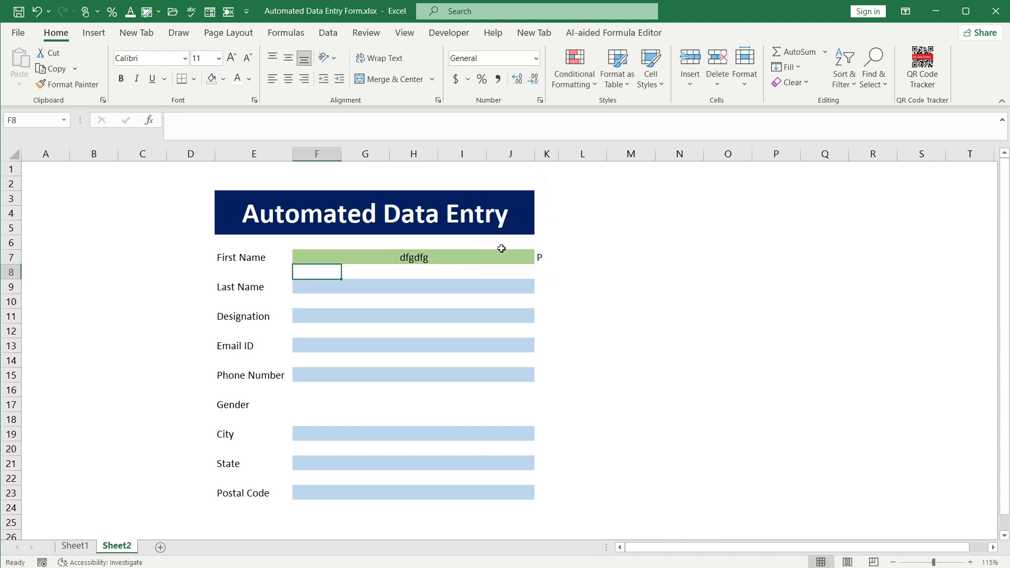
Copy the K7 check formula to K9, K11, K13, K15, K19, K21 and K23
{"action": "left_click", "coordinate": [541, 258]}
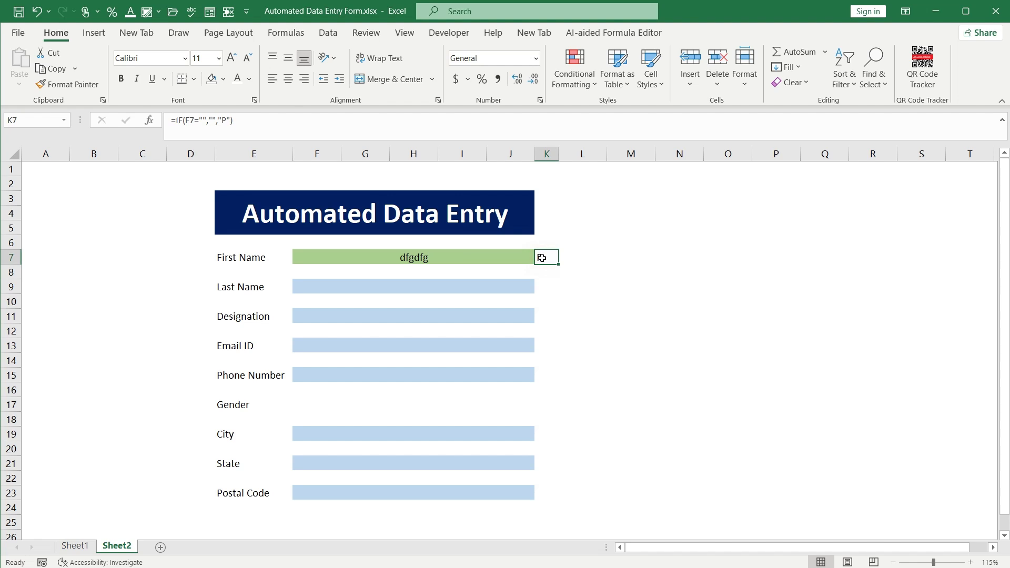
{"action": "key", "text": "ctrl+c"}
{"action": "left_click", "coordinate": [541, 286]}
{"action": "left_click", "coordinate": [541, 316], "text": "ctrl"}
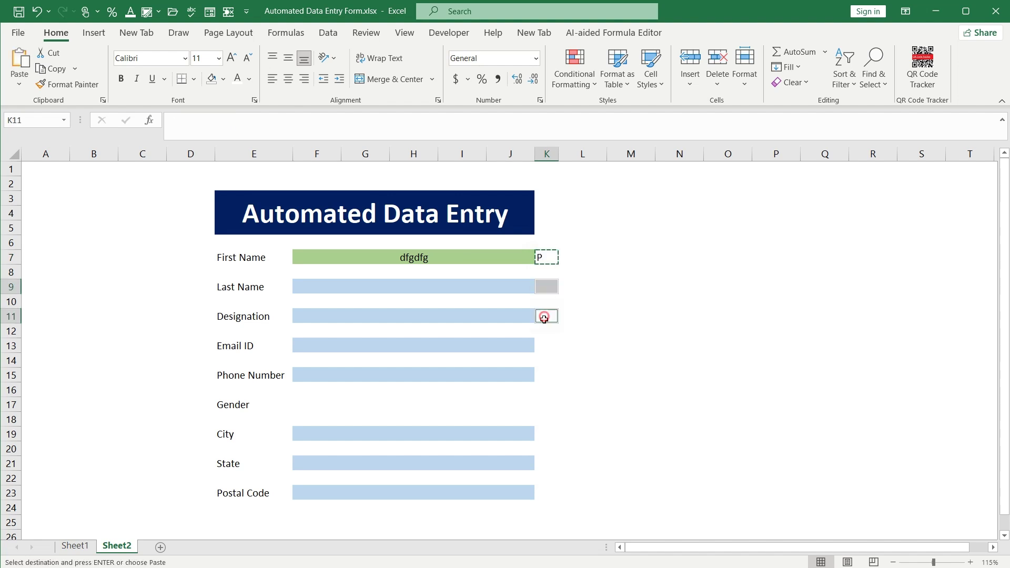
{"action": "left_click", "coordinate": [541, 346], "text": "ctrl"}
{"action": "left_click", "coordinate": [541, 373], "text": "ctrl"}
{"action": "left_click", "coordinate": [542, 434], "text": "ctrl"}
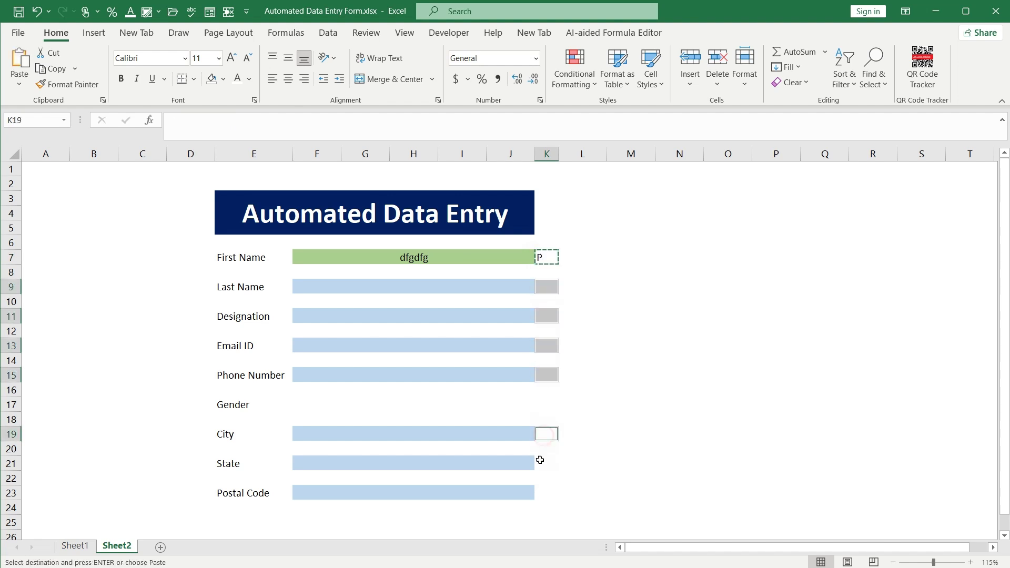
{"action": "left_click", "coordinate": [542, 463], "text": "ctrl"}
{"action": "left_click", "coordinate": [543, 494], "text": "ctrl"}
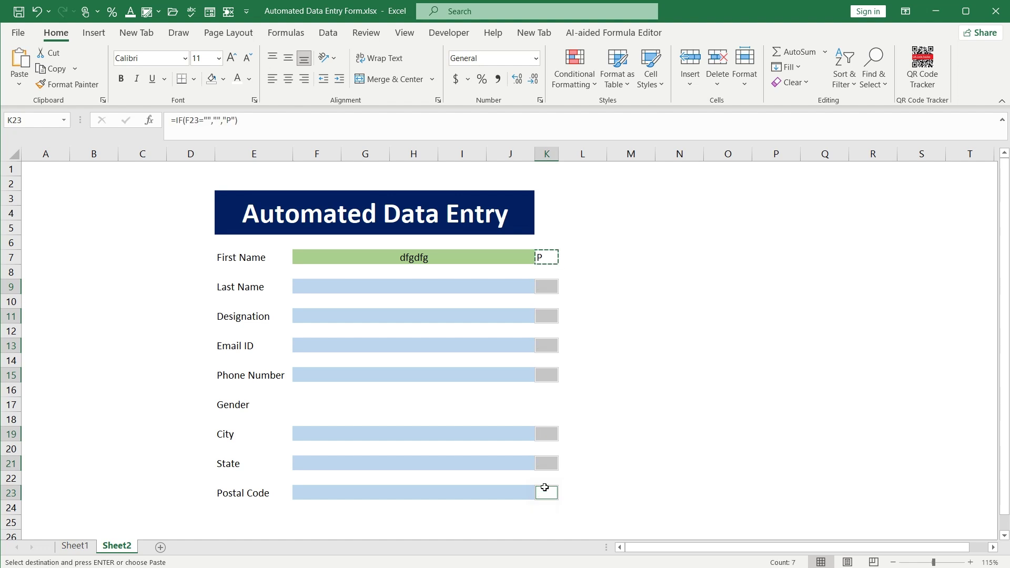
{"action": "left_click", "coordinate": [602, 262]}
{"action": "left_click", "coordinate": [548, 255]}
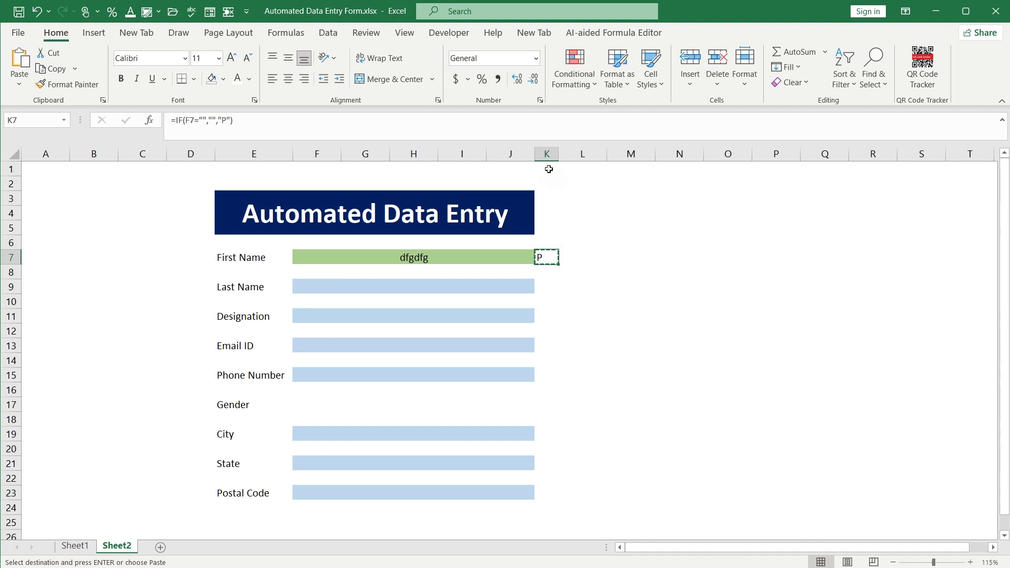
Set column K's font to Wingdings 2 so P displays as a check mark
{"action": "left_click", "coordinate": [546, 153]}
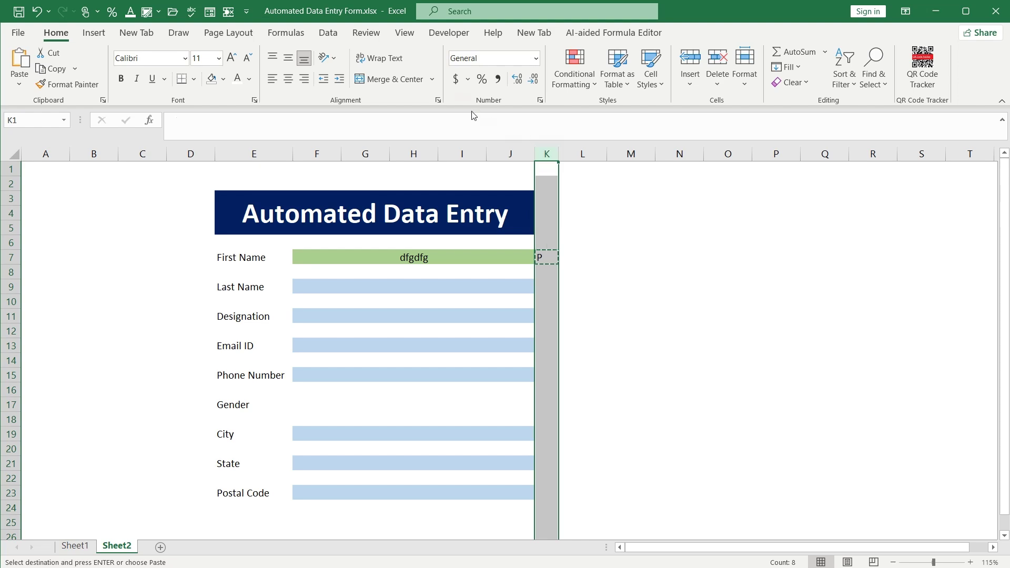
{"action": "left_click", "coordinate": [185, 58]}
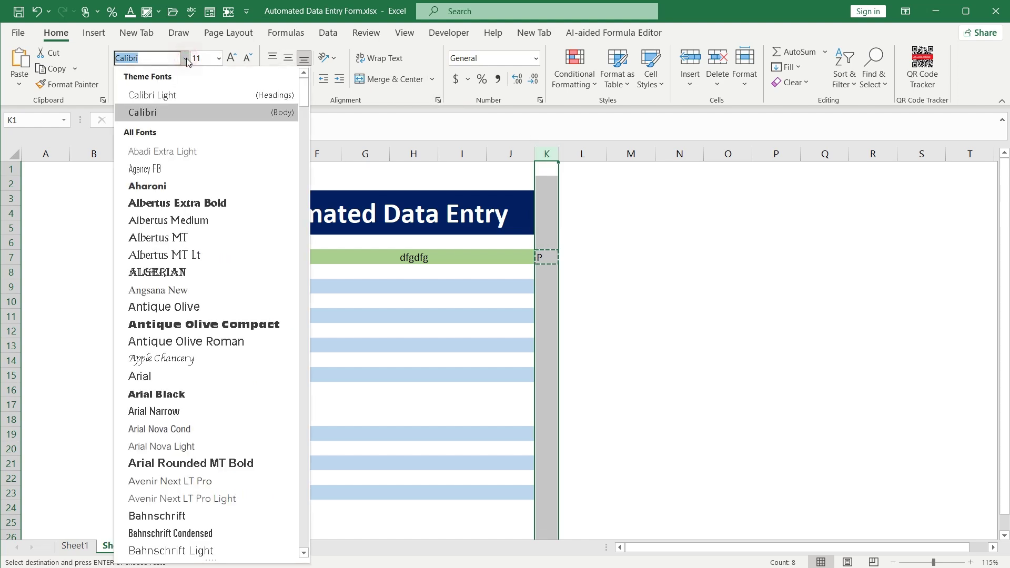
{"action": "scroll", "coordinate": [184, 339], "scroll_direction": "down", "scroll_amount": 9}
{"action": "scroll", "coordinate": [184, 339], "scroll_direction": "down", "scroll_amount": 6}
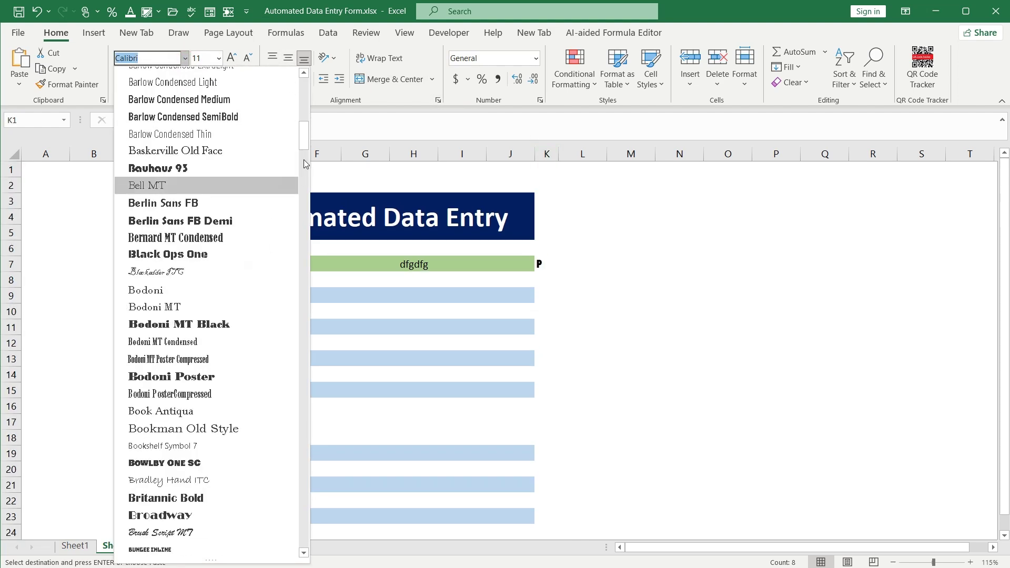
{"action": "left_click_drag", "start_coordinate": [304, 159], "coordinate": [305, 532]}
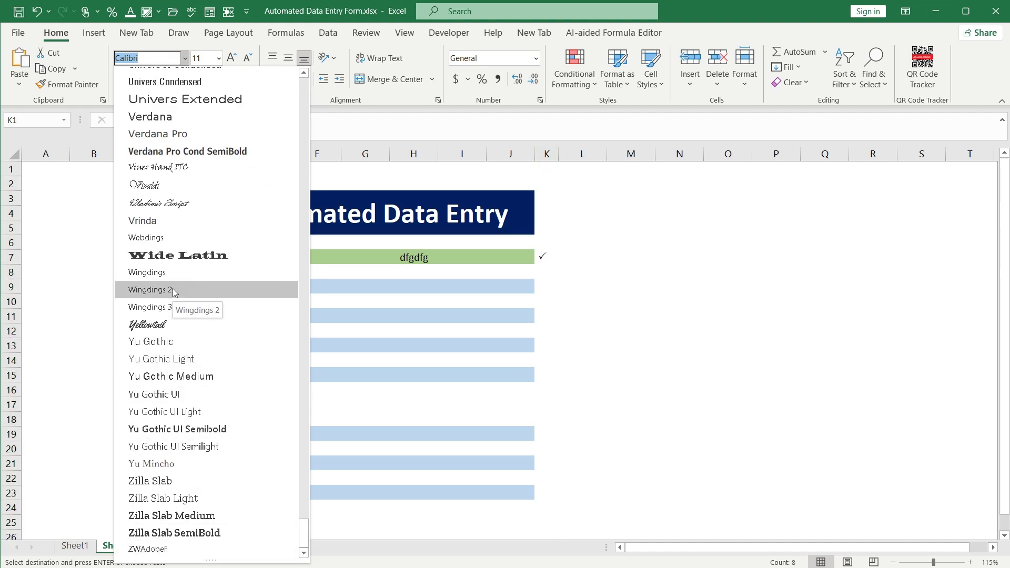
{"action": "left_click", "coordinate": [173, 288]}
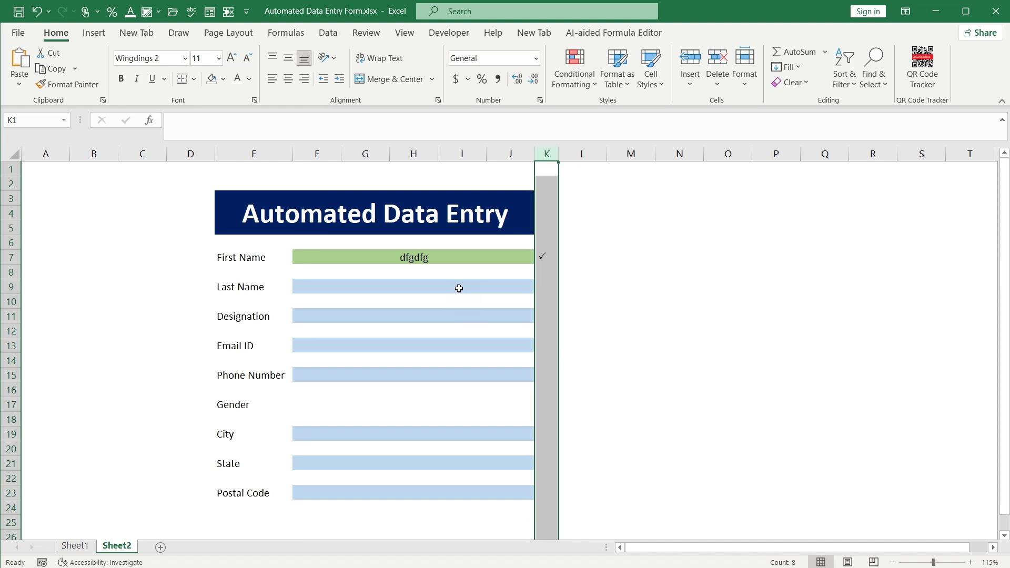
Test with a Designation entry, then clear the First Name and Designation test values
{"action": "left_click", "coordinate": [444, 316]}
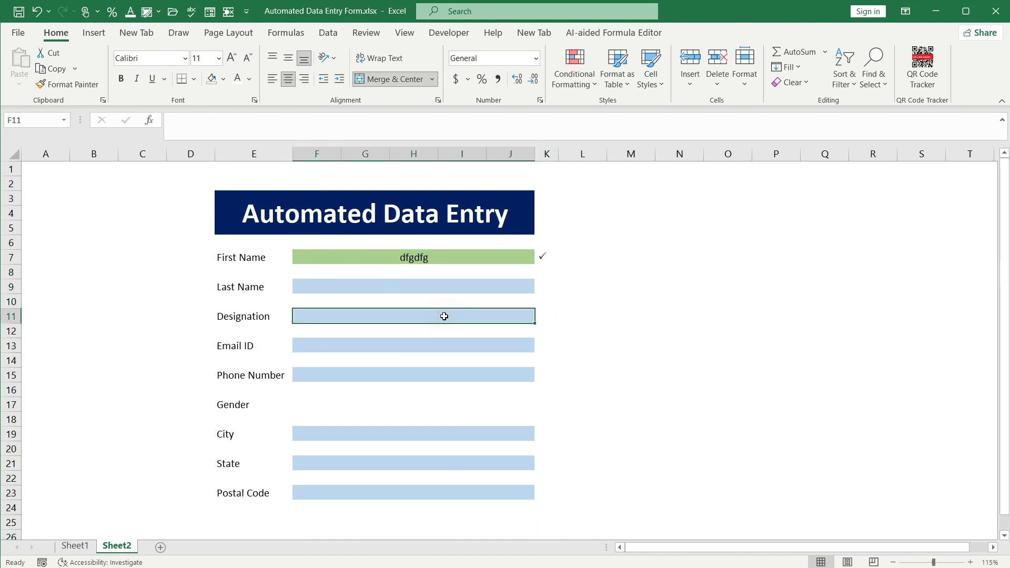
{"action": "type", "text": "dfjkghkdf"}
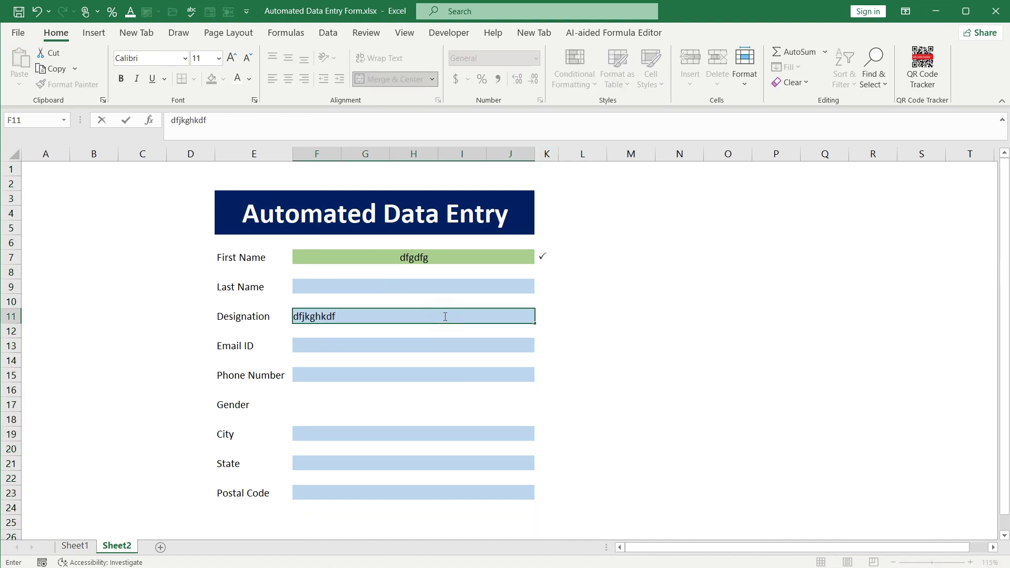
{"action": "key", "text": "Return"}
{"action": "left_click", "coordinate": [453, 258]}
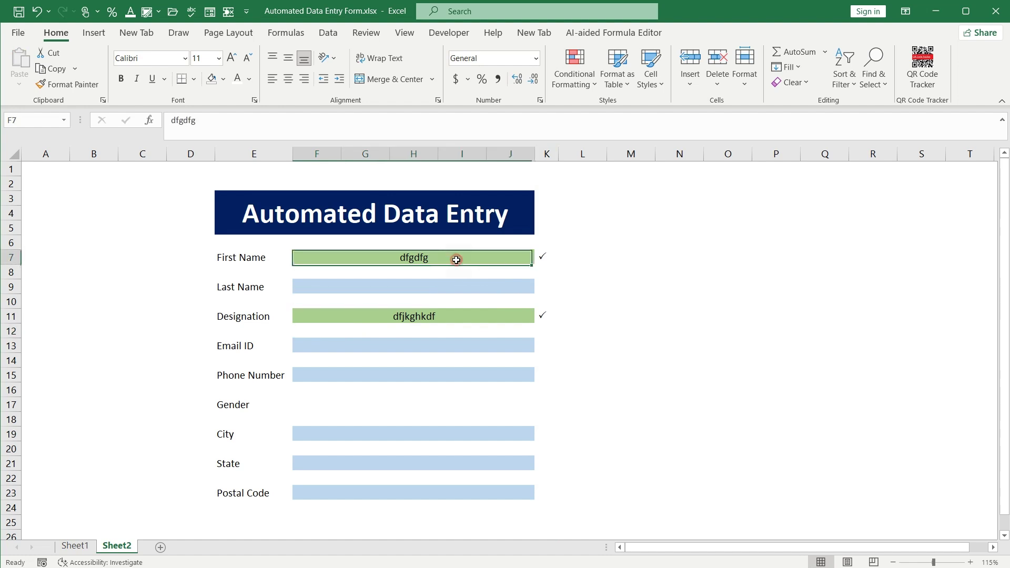
{"action": "key", "text": "Delete"}
{"action": "key", "text": "Down"}
{"action": "key", "text": "Down"}
{"action": "key", "text": "Down"}
{"action": "key", "text": "Down"}
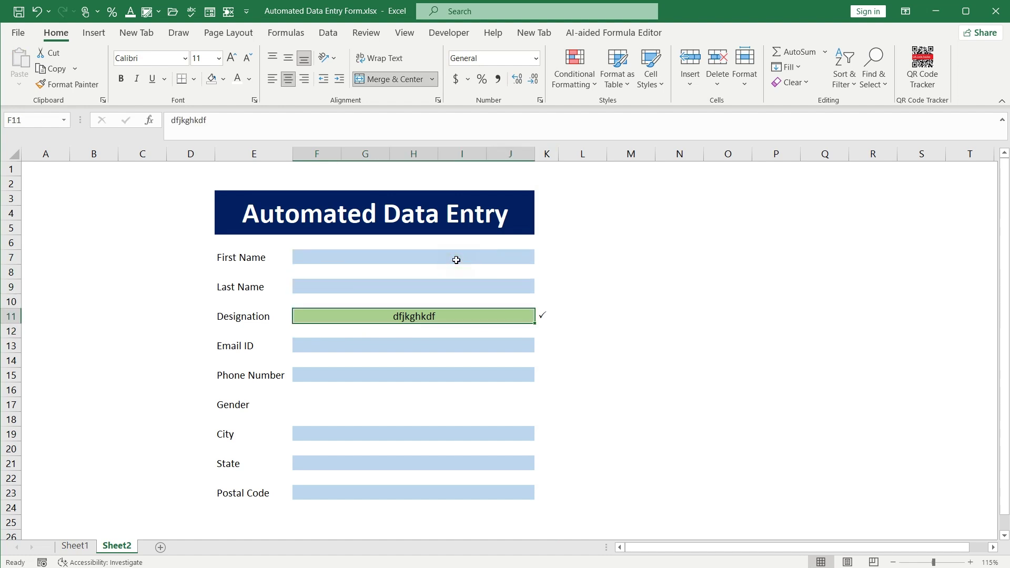
{"action": "key", "text": "Delete"}
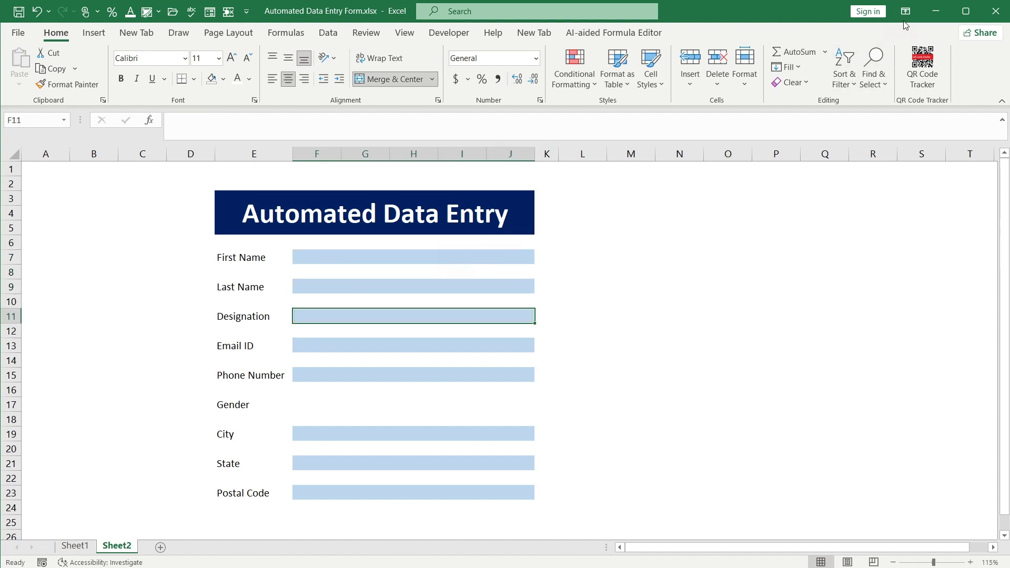
Type 'dfg' in First Name and 'sdf' in Designation to show their check marks
{"action": "left_click", "coordinate": [446, 258]}
{"action": "left_click", "coordinate": [404, 257]}
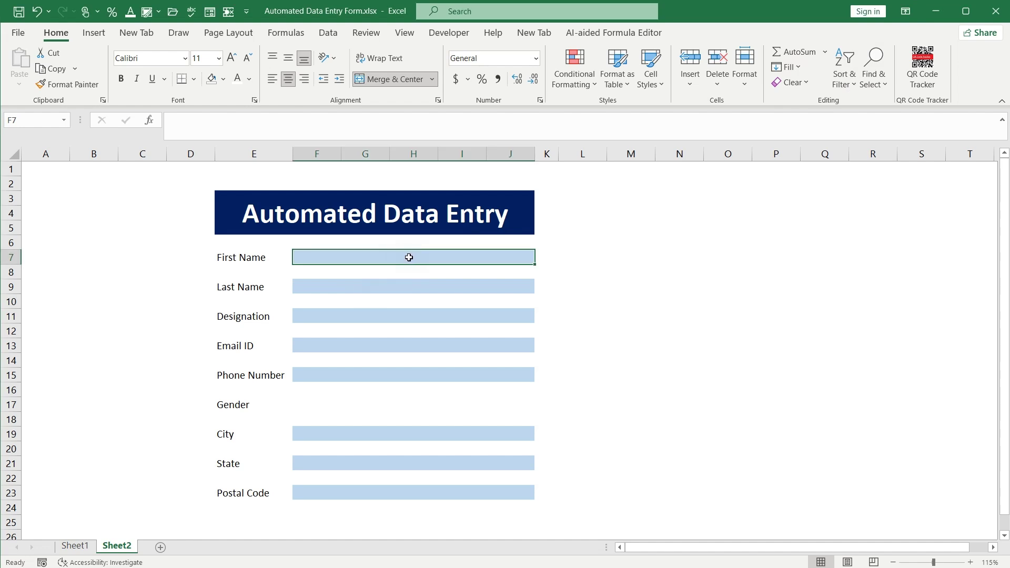
{"action": "type", "text": "dfg"}
{"action": "key", "text": "Return"}
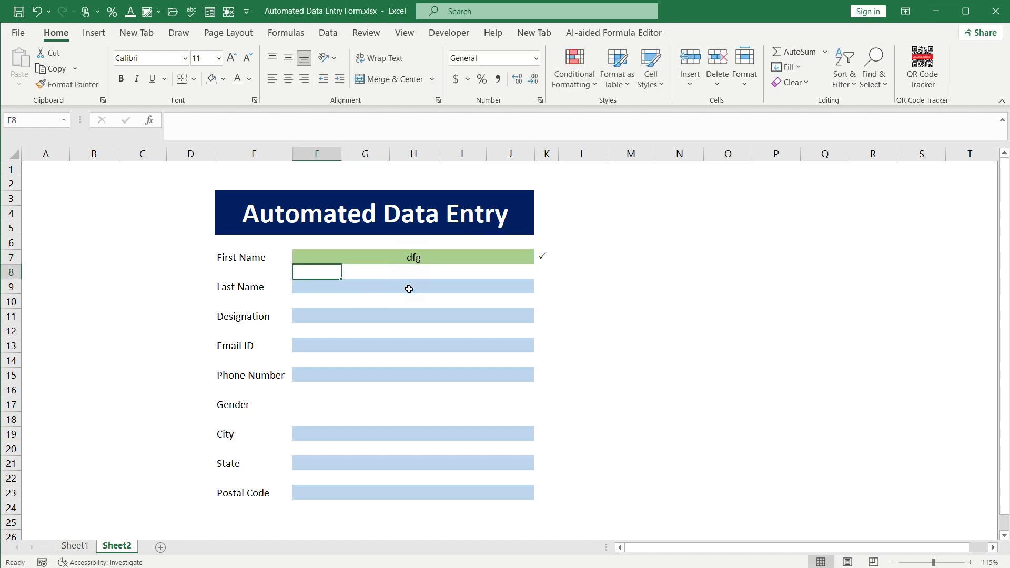
{"action": "left_click", "coordinate": [405, 315]}
{"action": "type", "text": "sdf"}
{"action": "key", "text": "Return"}
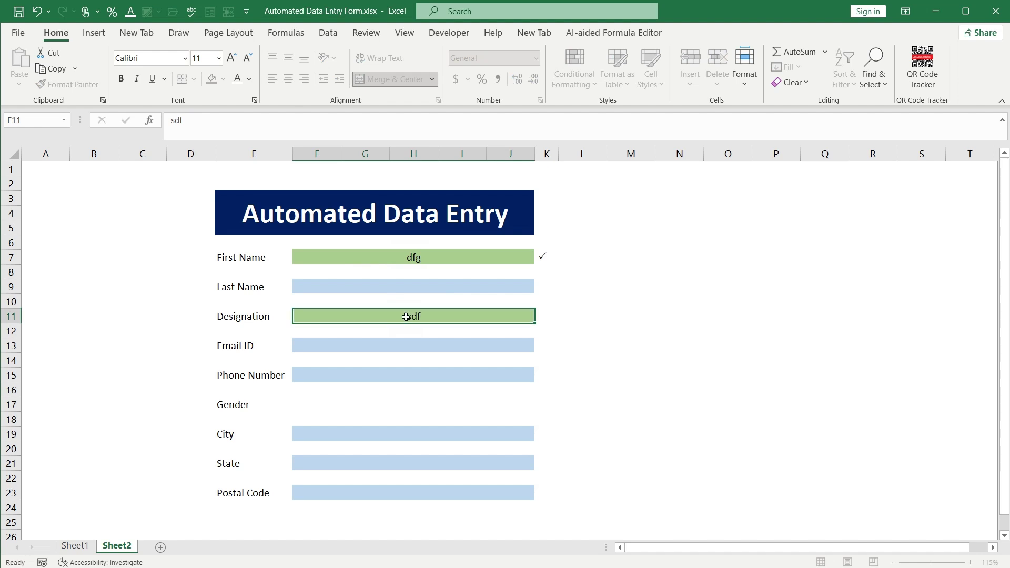
{"action": "left_click", "coordinate": [539, 256]}
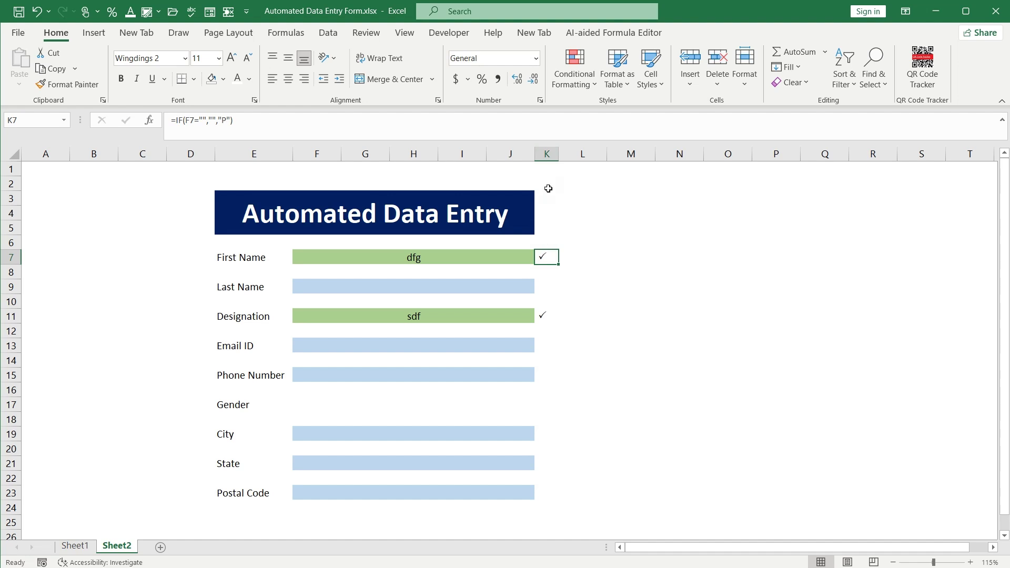
Start a new conditional formatting rule on column K for cells with No Blanks
{"action": "left_click", "coordinate": [545, 153]}
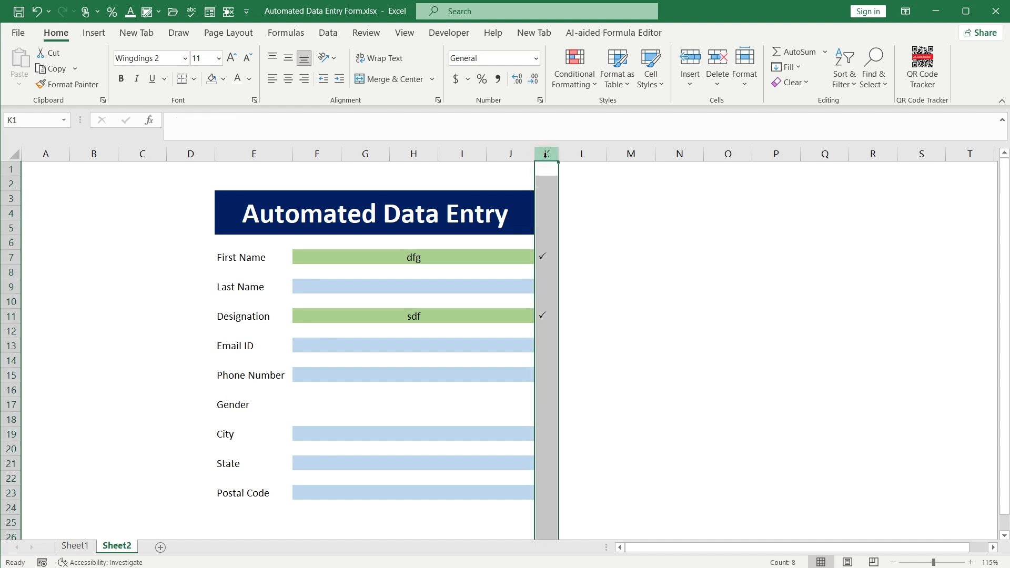
{"action": "left_click", "coordinate": [574, 69]}
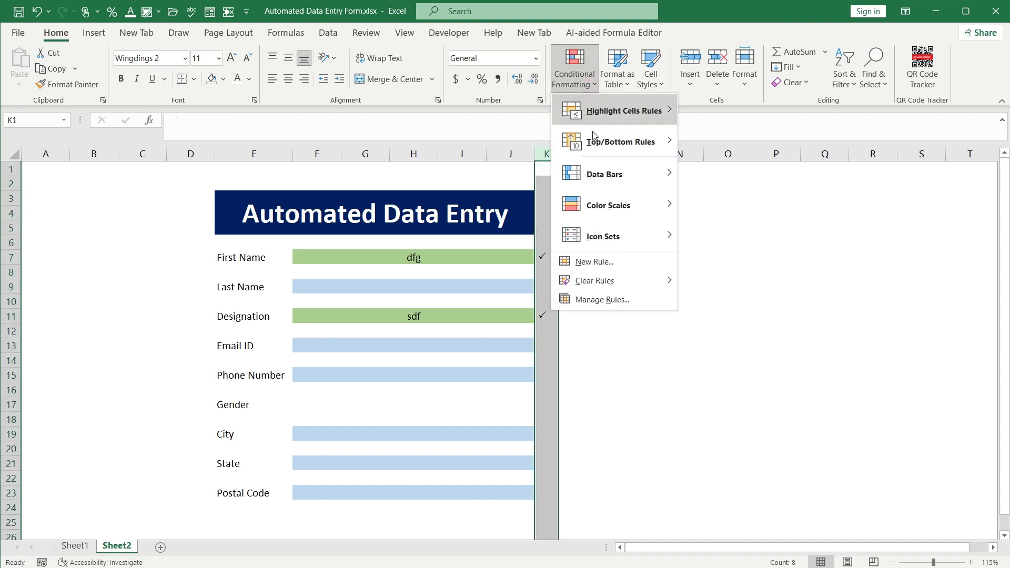
{"action": "left_click", "coordinate": [590, 301]}
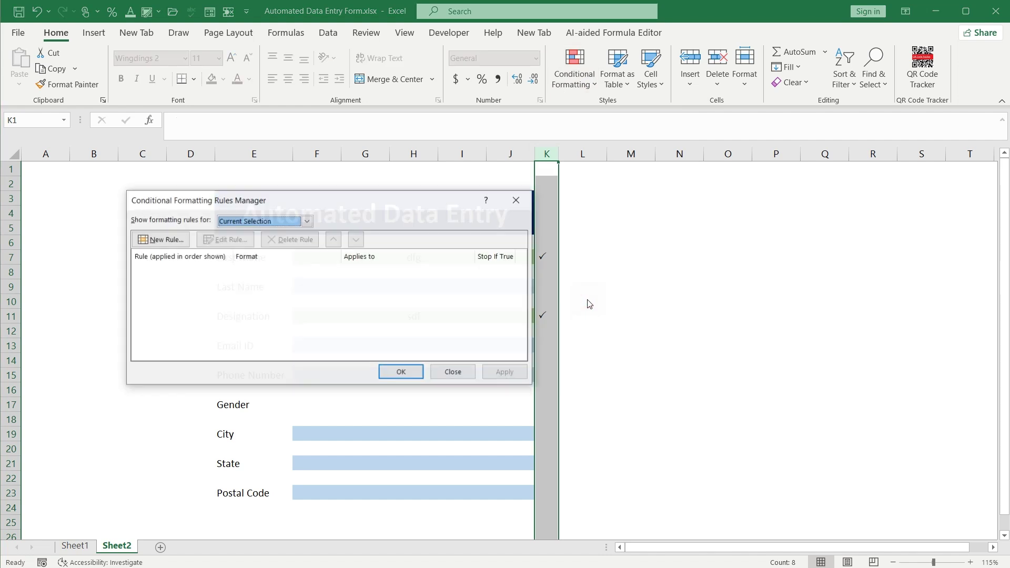
{"action": "left_click", "coordinate": [162, 240]}
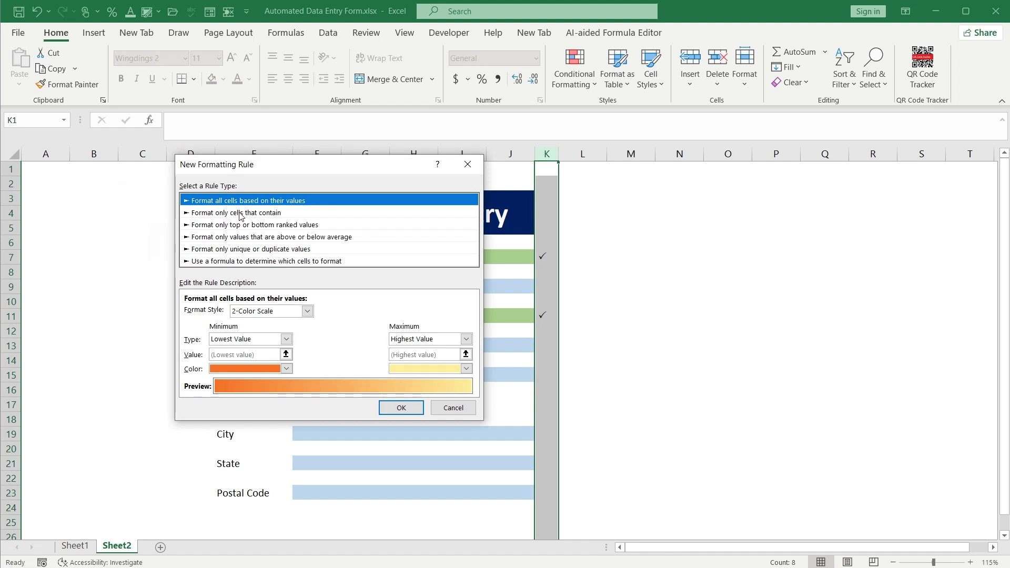
{"action": "left_click", "coordinate": [237, 213]}
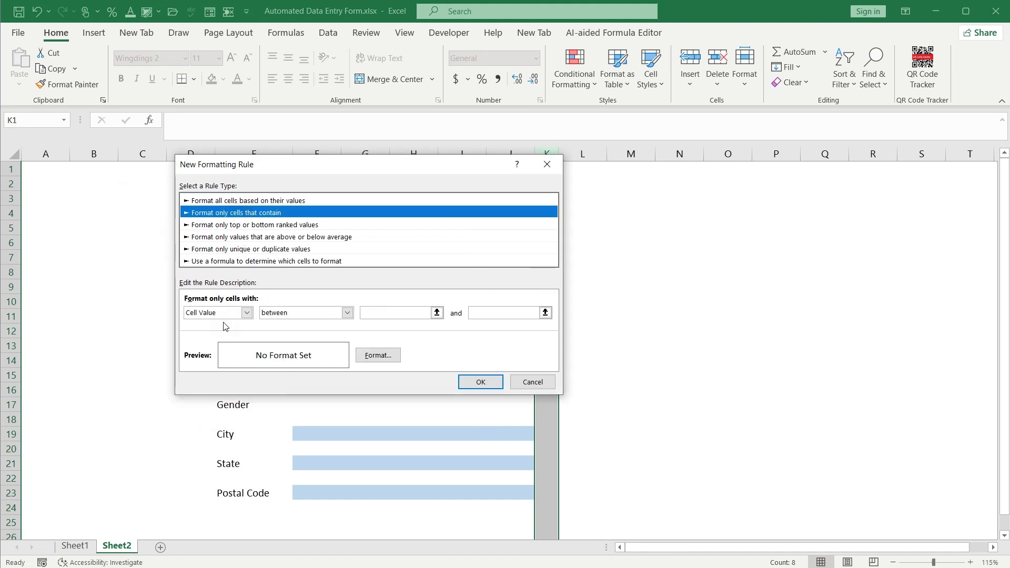
{"action": "left_click", "coordinate": [247, 313]}
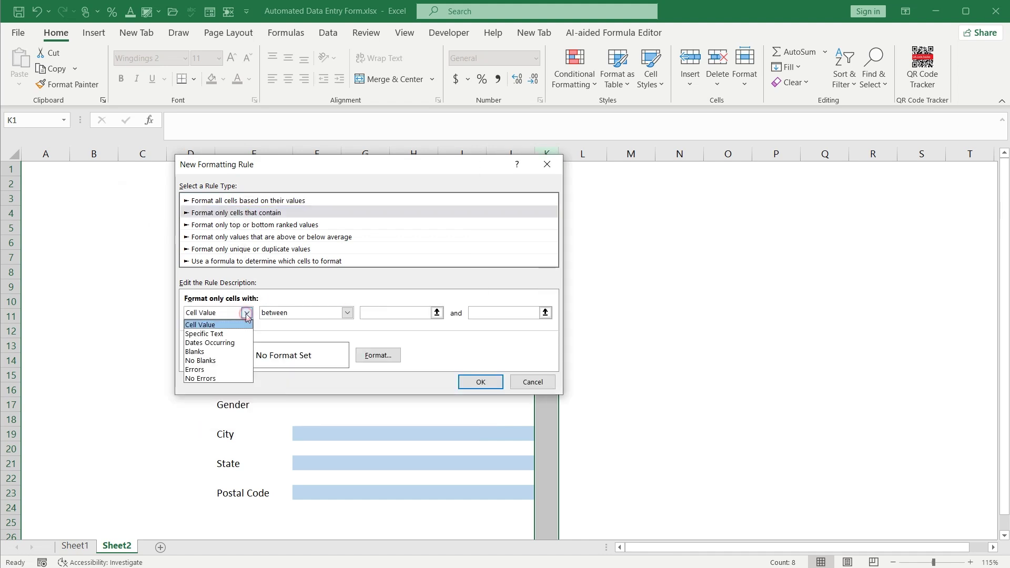
{"action": "left_click", "coordinate": [213, 361]}
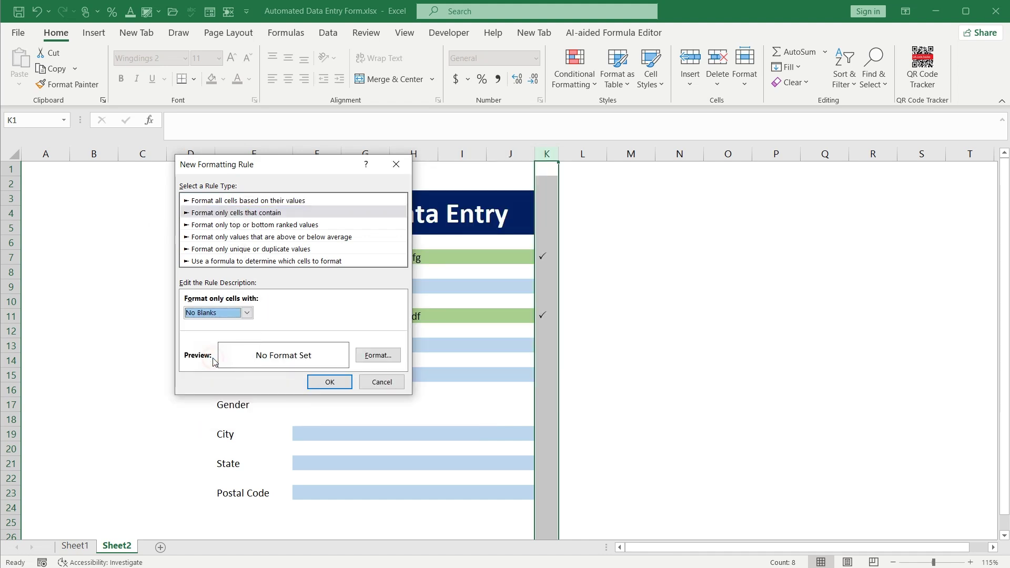
Give the rule a dark green fill and white font, then save and apply it
{"action": "left_click", "coordinate": [367, 360]}
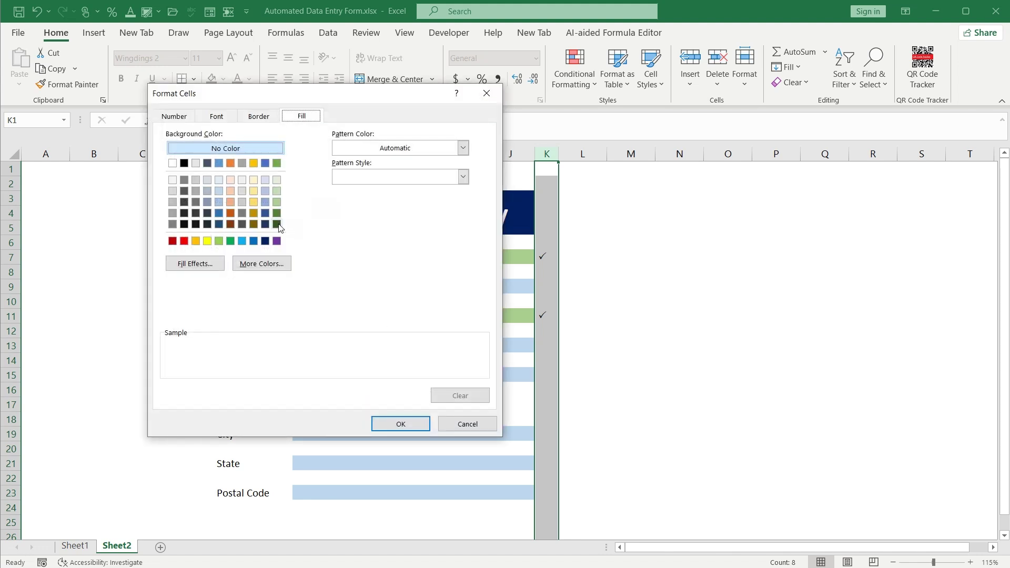
{"action": "left_click", "coordinate": [277, 225]}
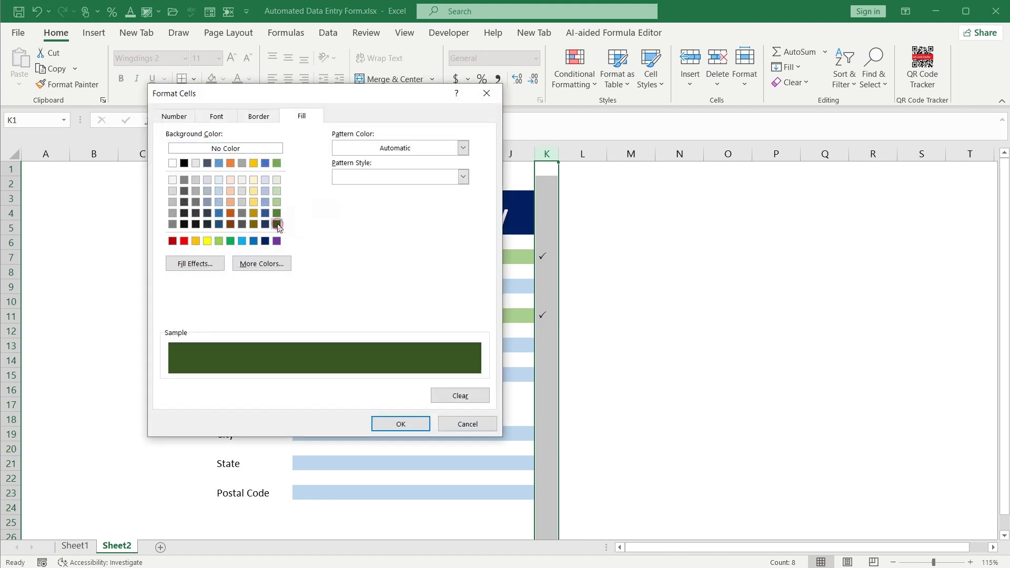
{"action": "left_click", "coordinate": [252, 117]}
{"action": "left_click", "coordinate": [216, 116]}
{"action": "left_click", "coordinate": [391, 230]}
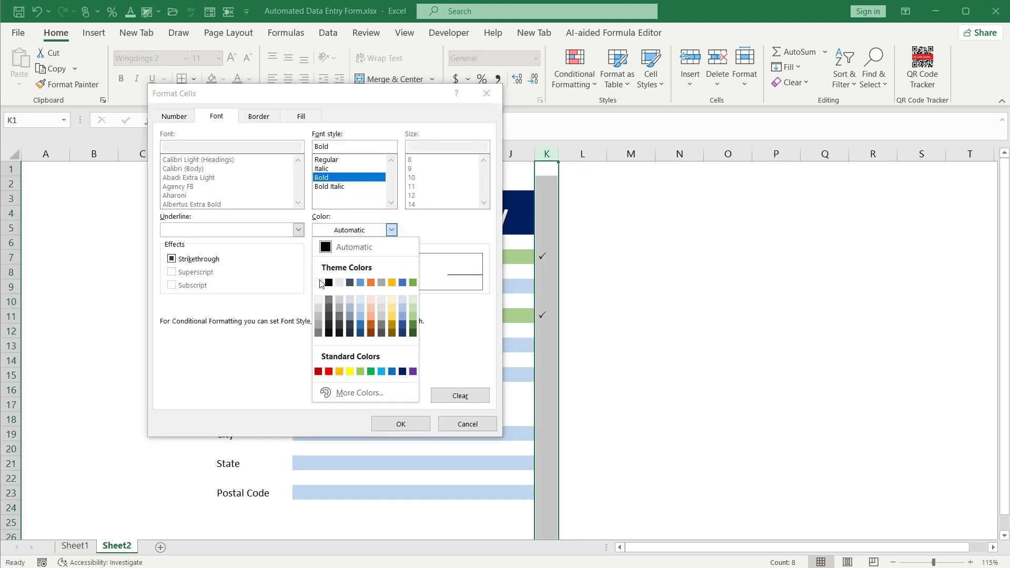
{"action": "left_click", "coordinate": [319, 282]}
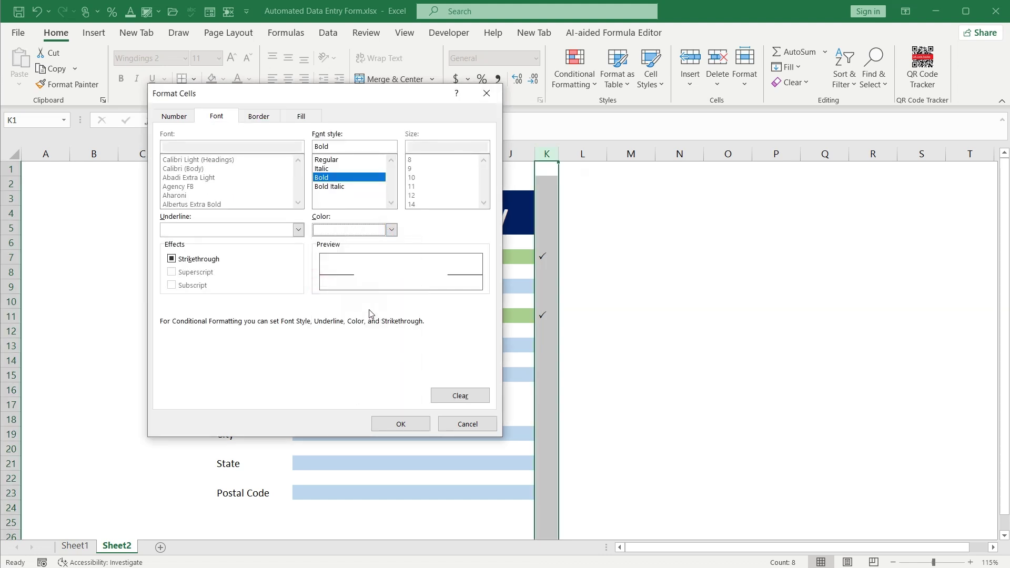
{"action": "left_click", "coordinate": [397, 422]}
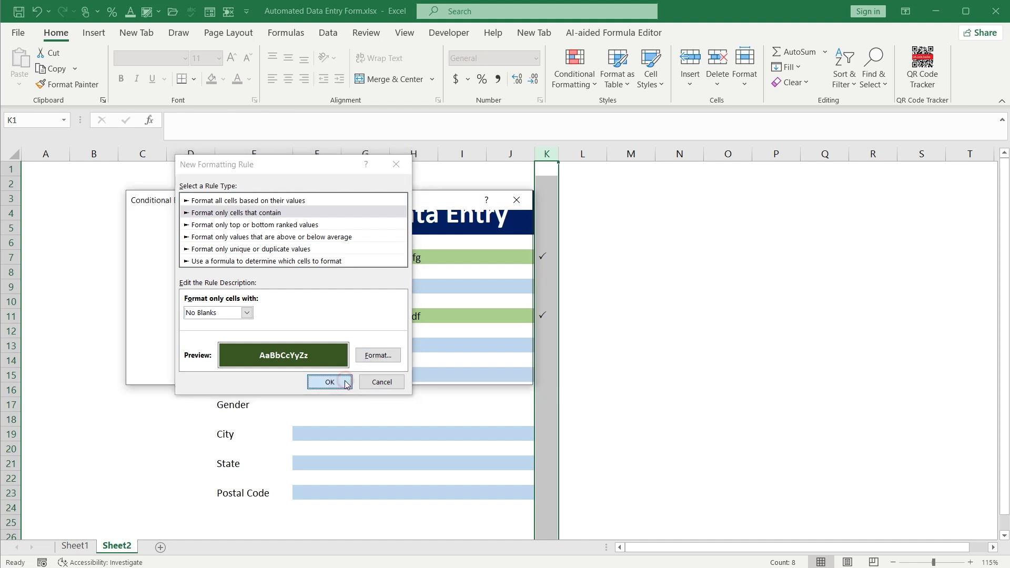
{"action": "left_click", "coordinate": [330, 382]}
{"action": "left_click", "coordinate": [397, 371]}
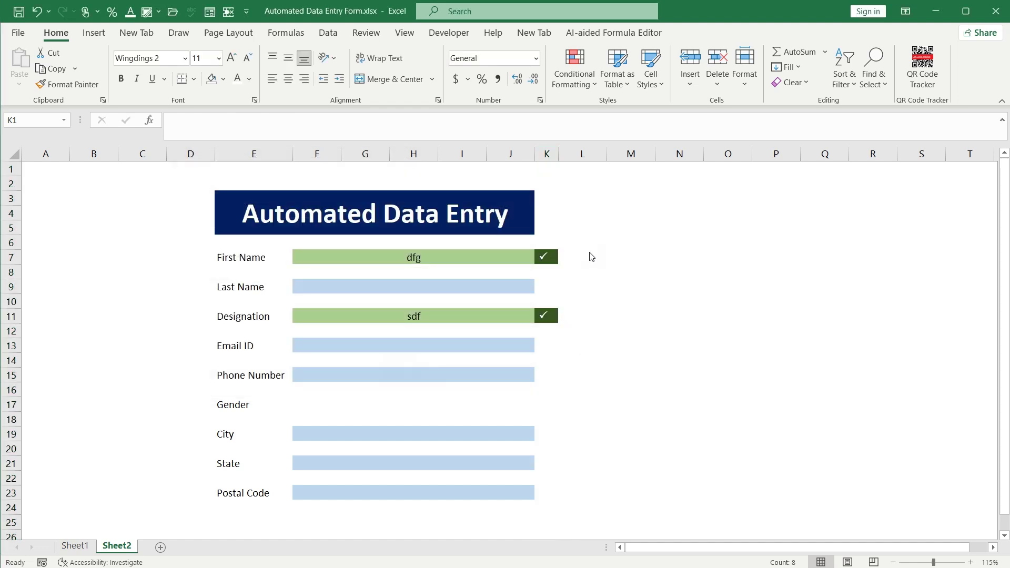
Enter 'dfgh' in Email ID so K13 shows its check mark
{"action": "left_click", "coordinate": [547, 258]}
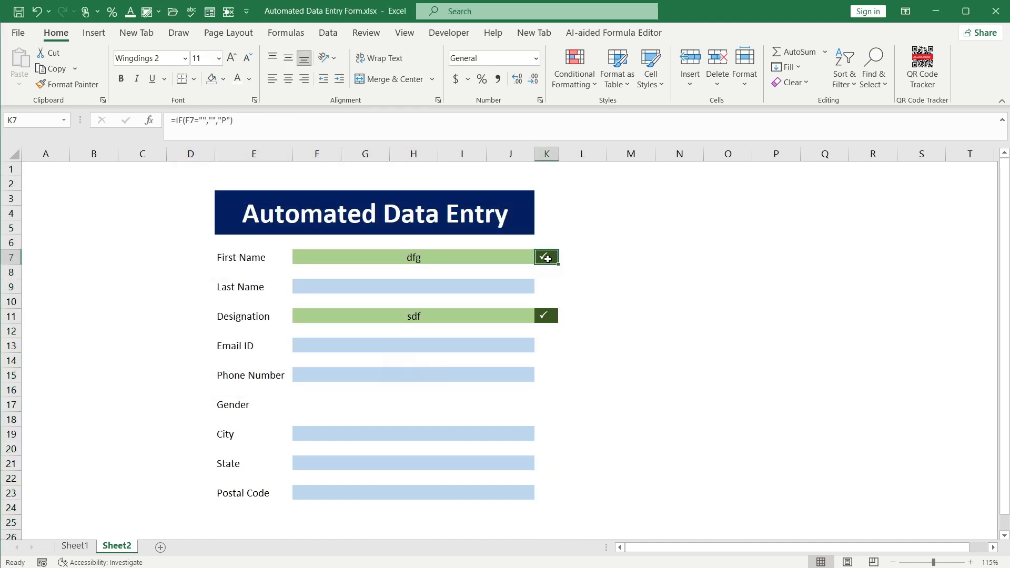
{"action": "left_click", "coordinate": [477, 345]}
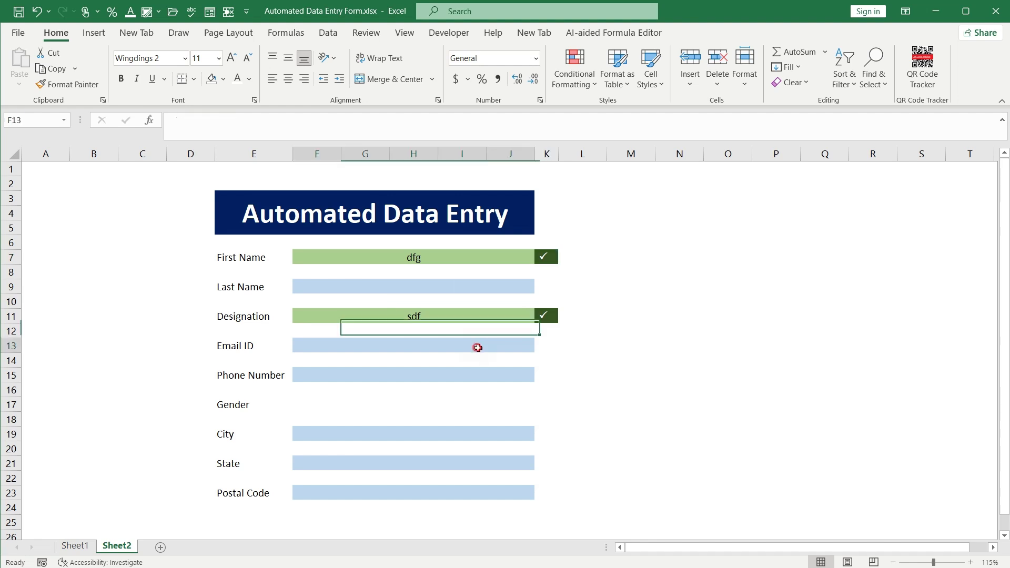
{"action": "type", "text": "dfgh"}
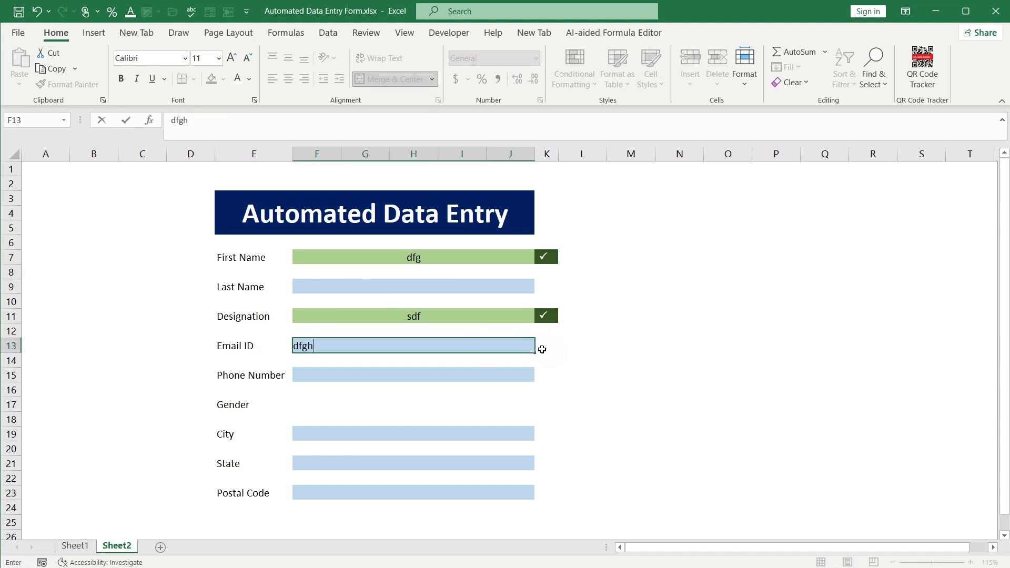
{"action": "key", "text": "Return"}
{"action": "left_click", "coordinate": [546, 345]}
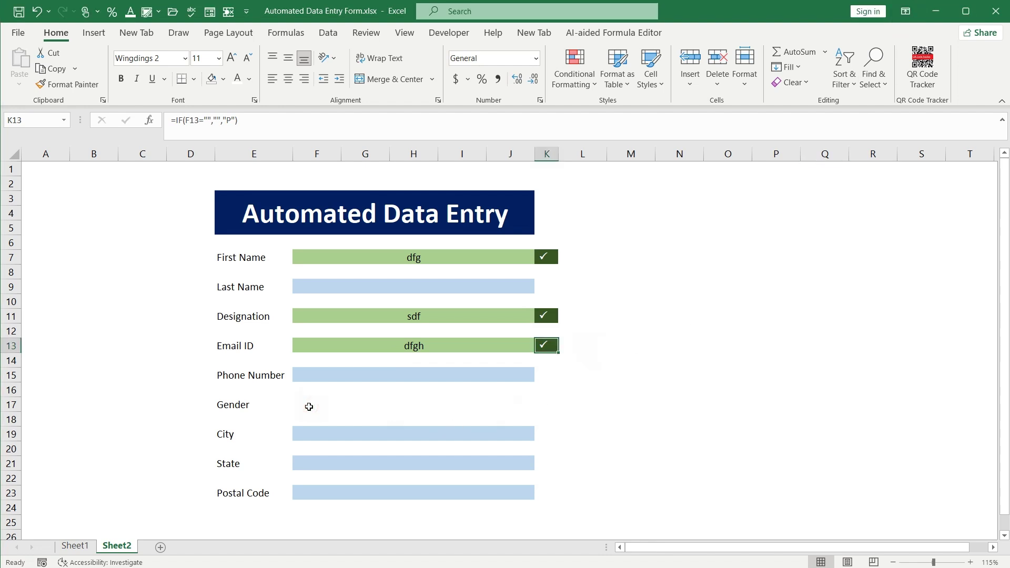
Merge and center the Gender cells F17:J17 into one box
{"action": "left_click", "coordinate": [308, 404]}
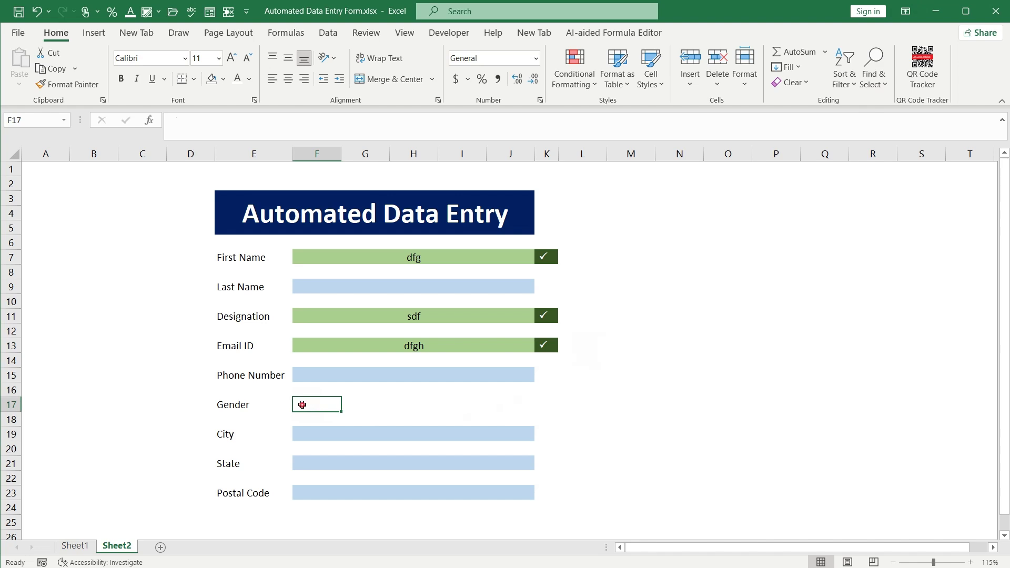
{"action": "left_click_drag", "start_coordinate": [302, 404], "coordinate": [498, 406]}
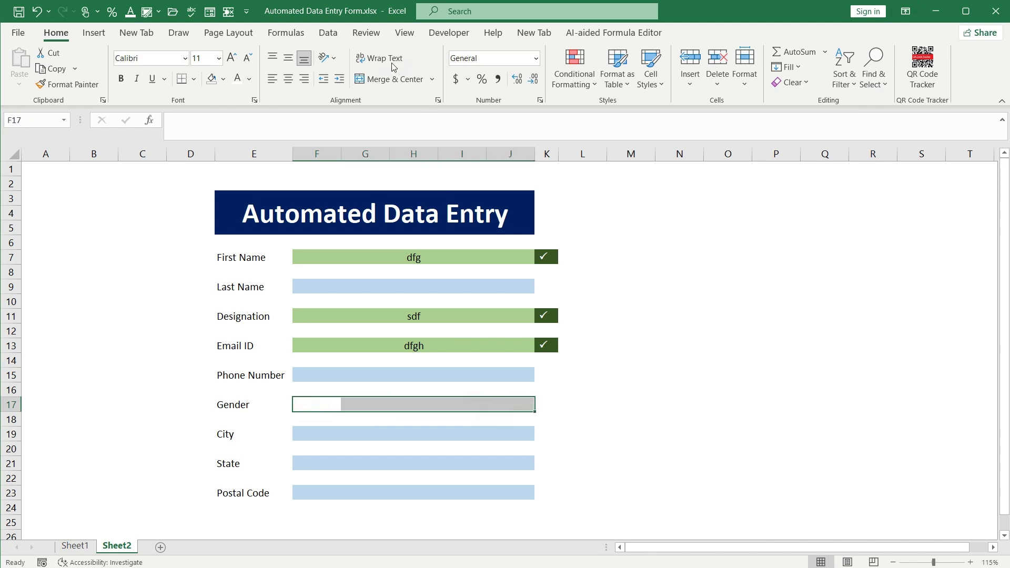
{"action": "left_click", "coordinate": [379, 79]}
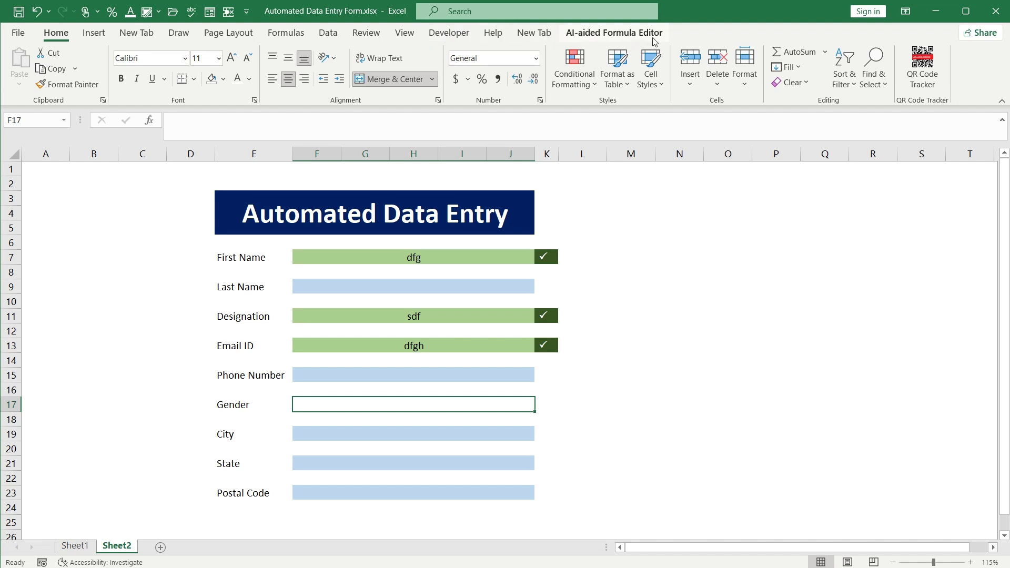
Check Customize the Ribbon, close Excel Options unchanged, and switch to the Developer tab
{"action": "right_click", "coordinate": [654, 100]}
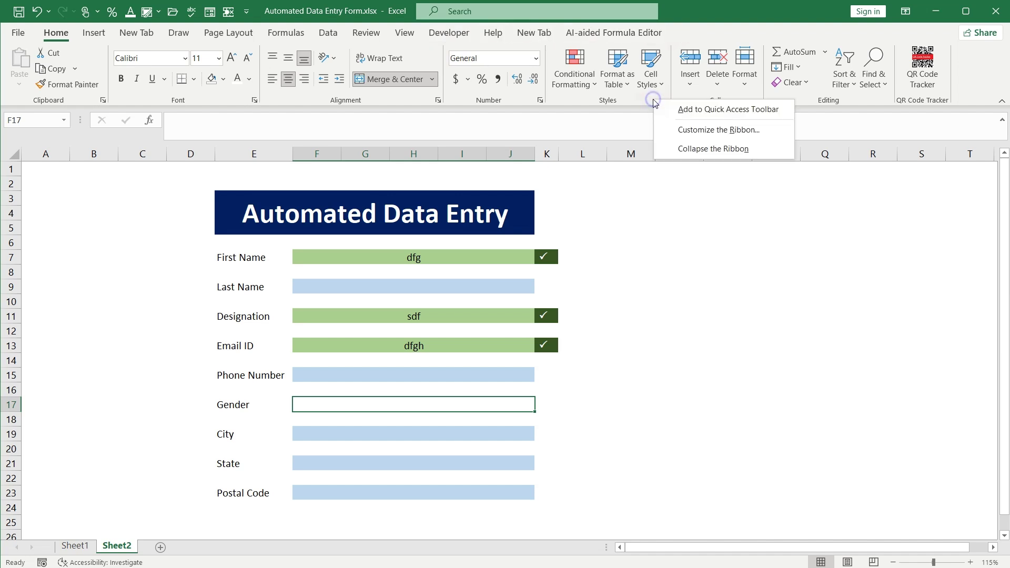
{"action": "left_click", "coordinate": [681, 131]}
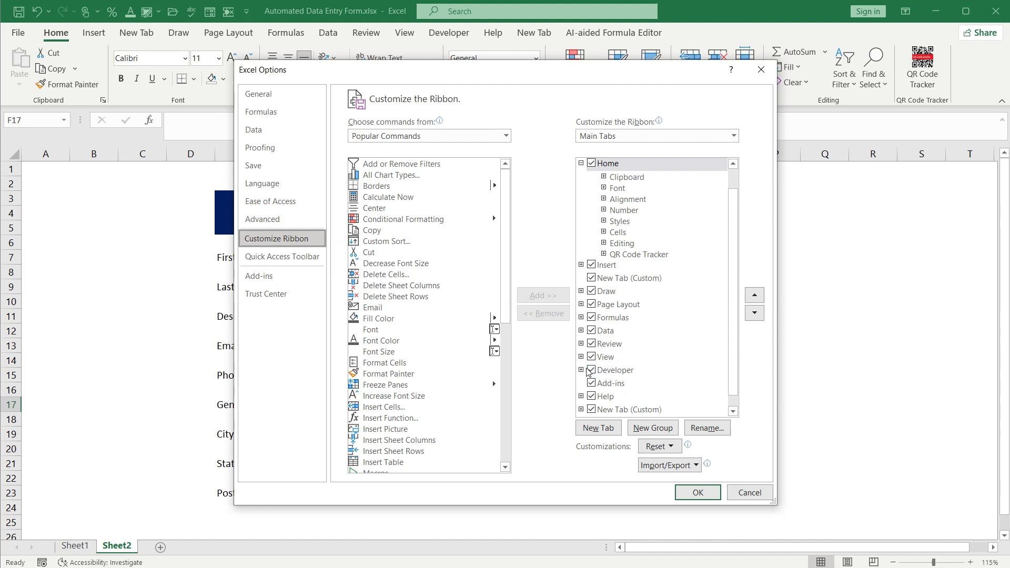
{"action": "left_click", "coordinate": [741, 491]}
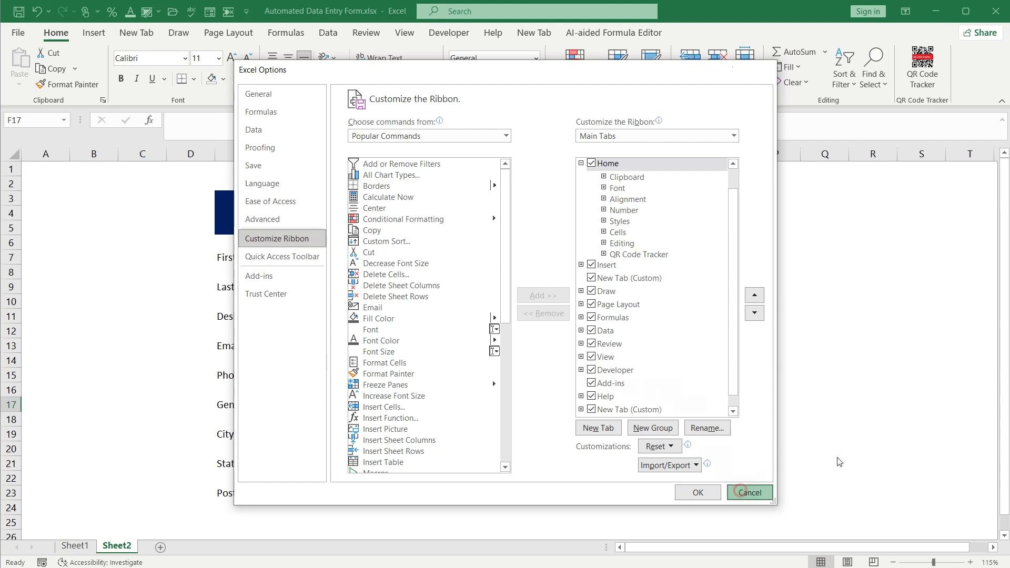
{"action": "left_click", "coordinate": [449, 33]}
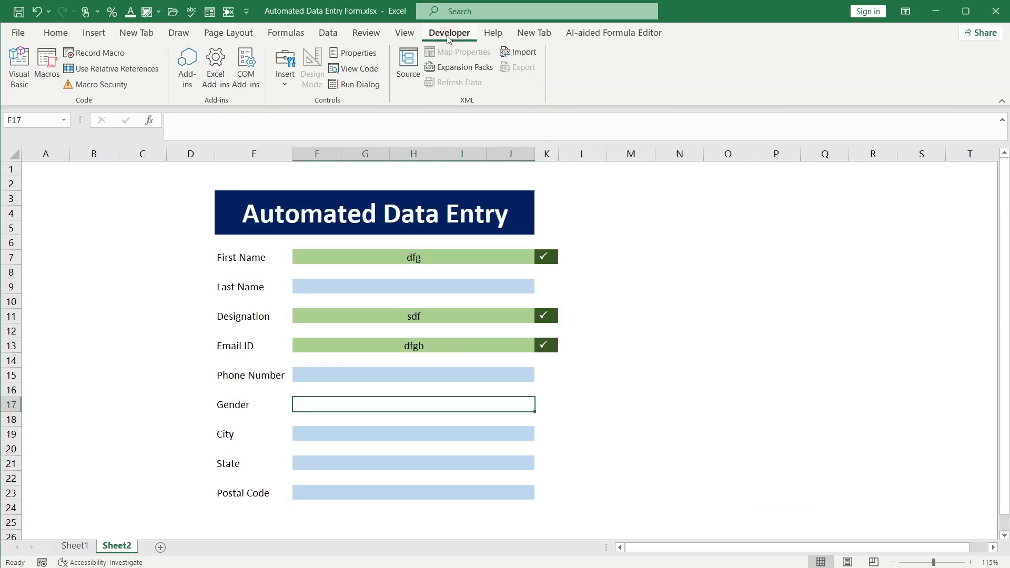
Draw an Option Button form control in the Gender row and delete its caption
{"action": "left_click", "coordinate": [284, 87]}
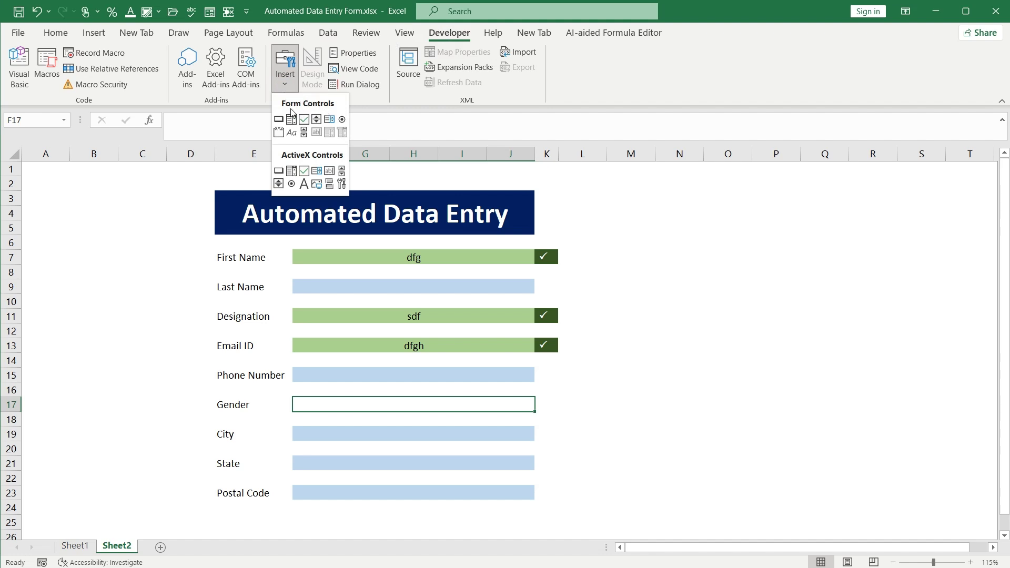
{"action": "left_click", "coordinate": [342, 121]}
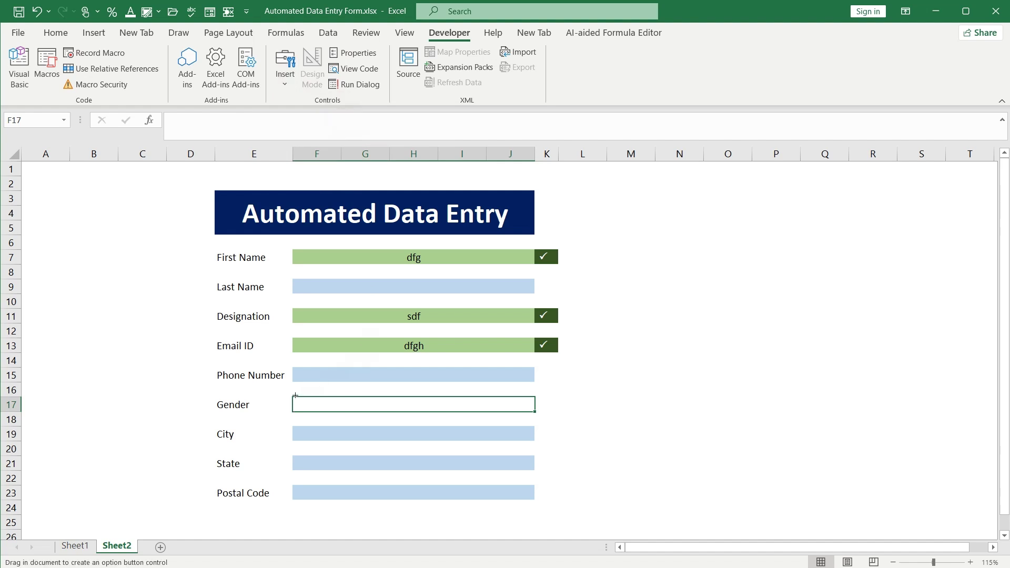
{"action": "mouse_move", "coordinate": [295, 393]}
{"action": "left_mouse_down"}
{"action": "mouse_move", "coordinate": [315, 414]}
{"action": "mouse_move", "coordinate": [331, 413]}
{"action": "left_mouse_up"}
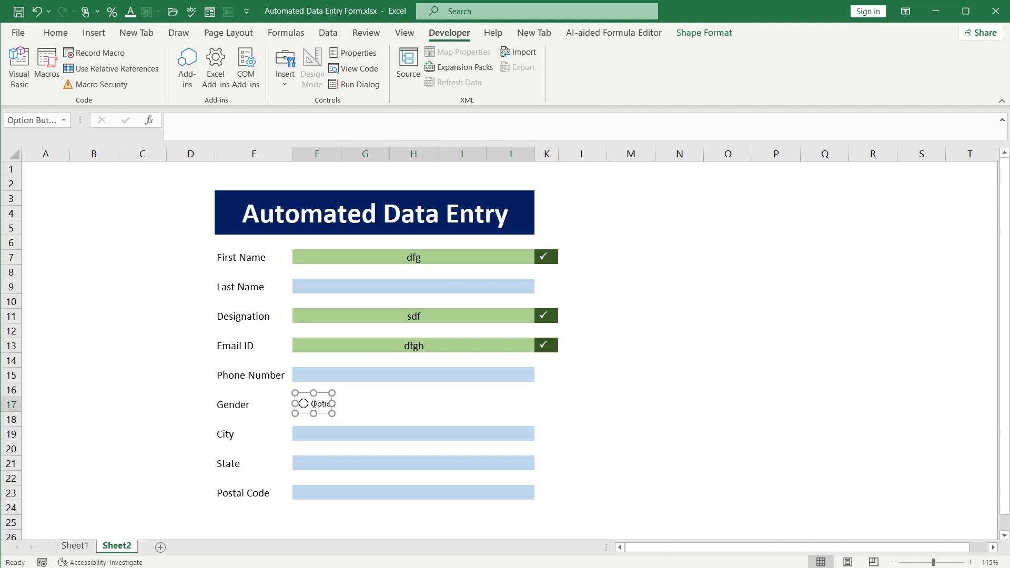
{"action": "left_click", "coordinate": [313, 404]}
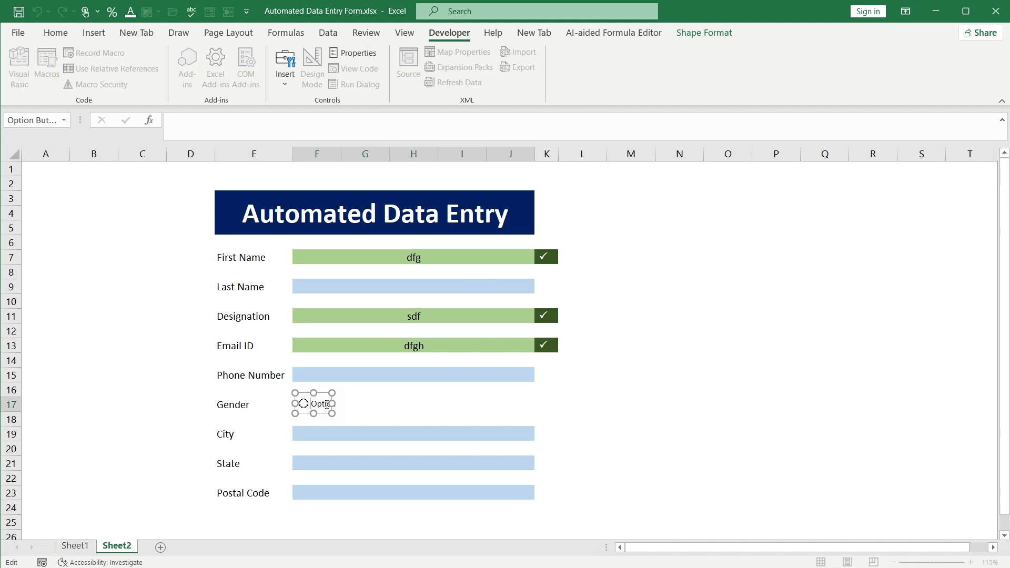
{"action": "key", "text": "Delete"}
{"action": "key", "text": "Delete"}
{"action": "key", "text": "Delete"}
{"action": "key", "text": "Delete"}
{"action": "key", "text": "Delete"}
{"action": "key", "text": "Delete"}
{"action": "key", "text": "Delete"}
{"action": "key", "text": "Delete"}
{"action": "key", "text": "Delete"}
{"action": "key", "text": "Delete"}
{"action": "key", "text": "Delete"}
{"action": "key", "text": "Delete"}
{"action": "left_click", "coordinate": [353, 408]}
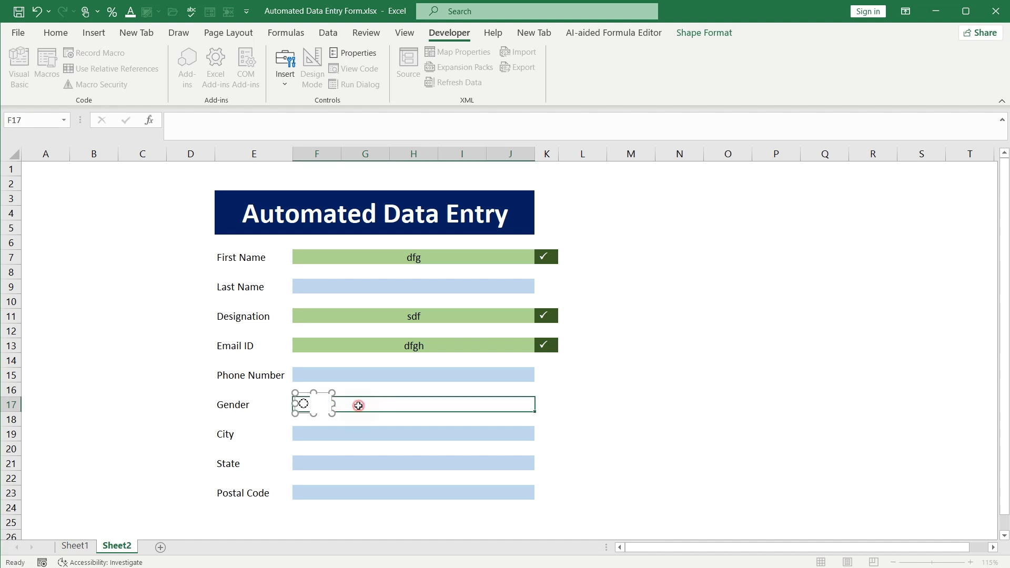
Narrow the option button and Ctrl-drag it within the Gender row
{"action": "left_click", "coordinate": [304, 405], "text": "ctrl"}
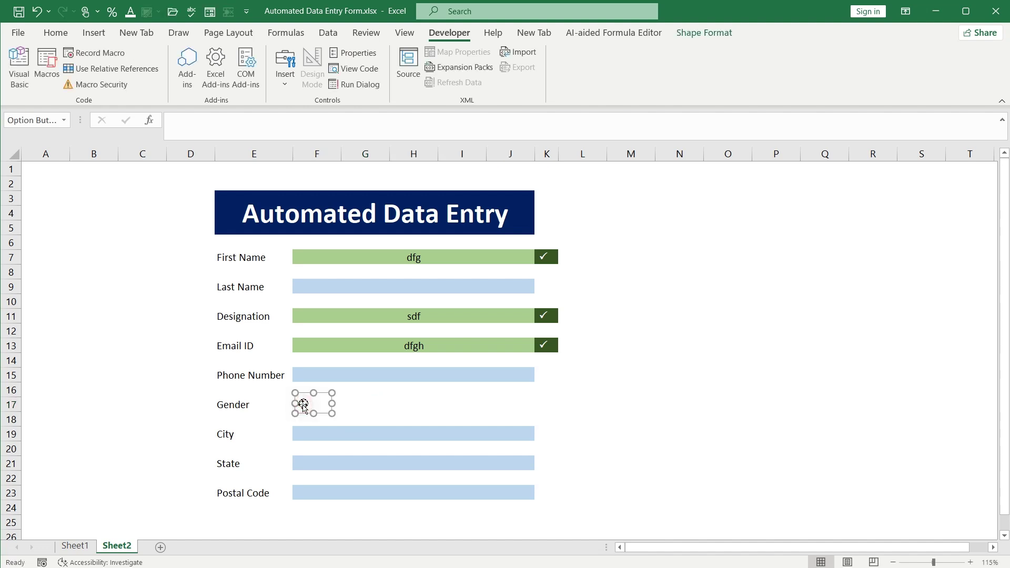
{"action": "left_click_drag", "start_coordinate": [331, 403], "coordinate": [318, 404]}
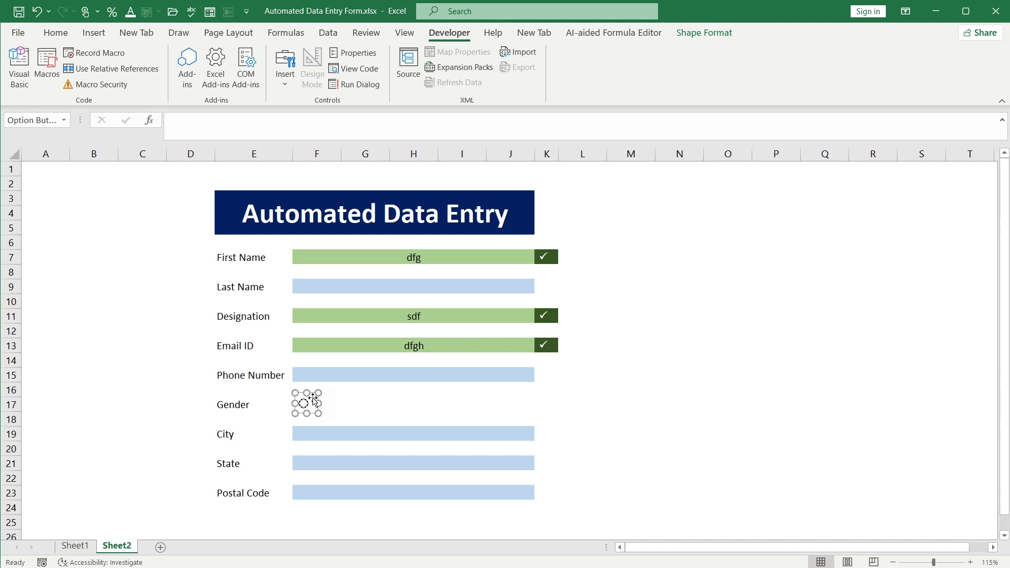
{"action": "key", "text": "ctrl"}
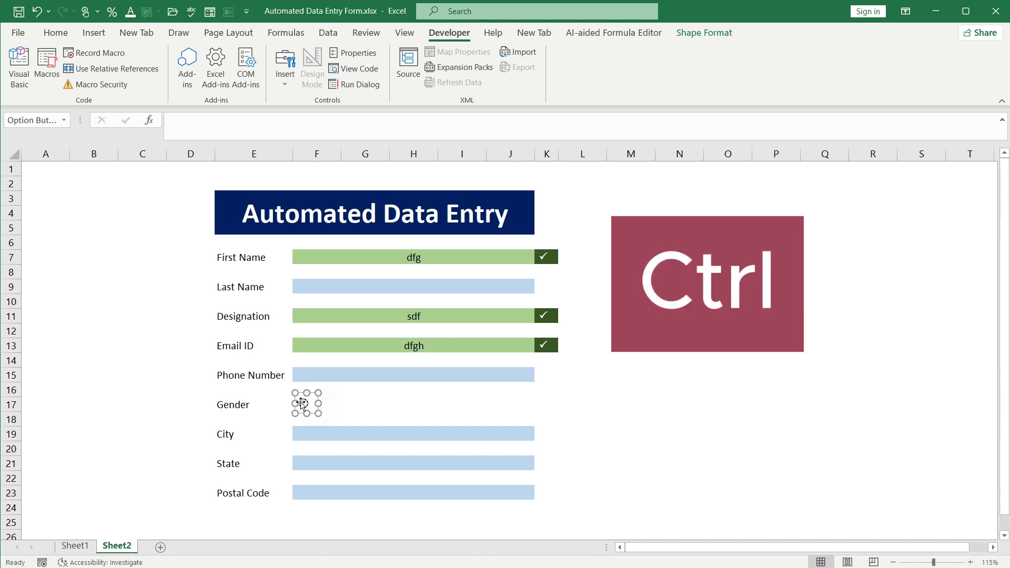
{"action": "left_click_drag", "start_coordinate": [320, 404], "coordinate": [313, 403]}
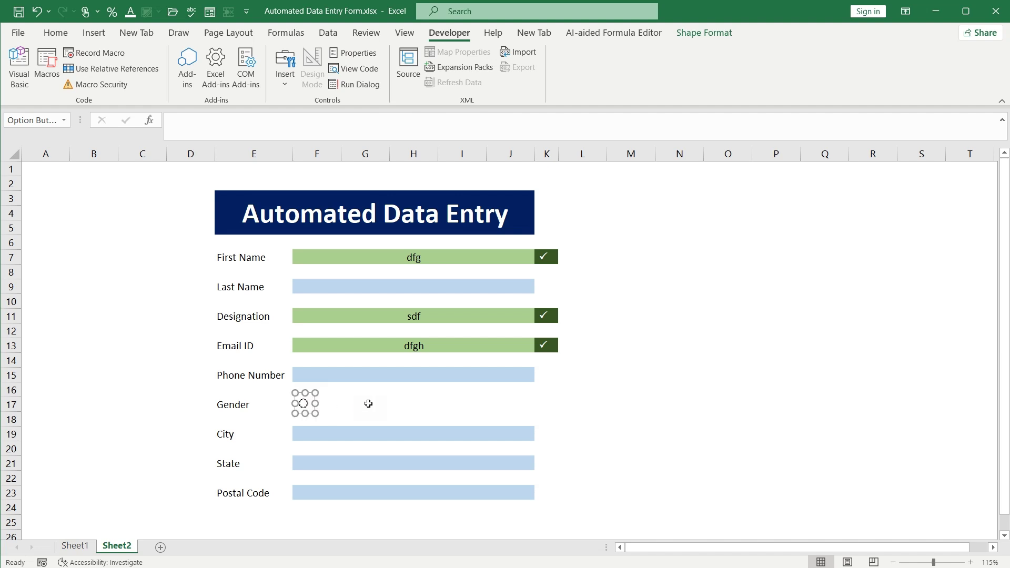
{"action": "left_click", "coordinate": [373, 403]}
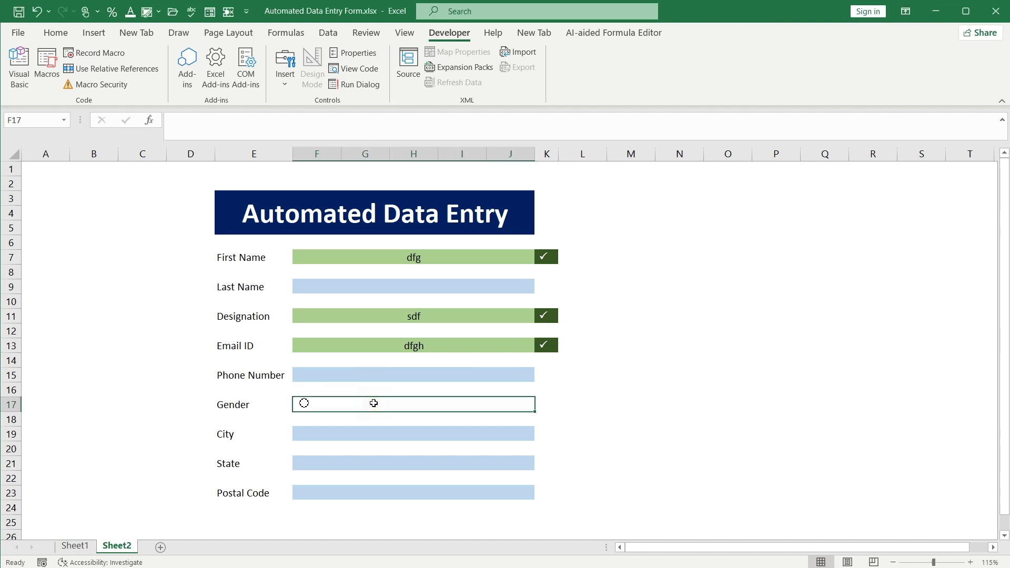
Type 'Male Female' into the merged Gender cell F17
{"action": "double_click", "coordinate": [373, 404]}
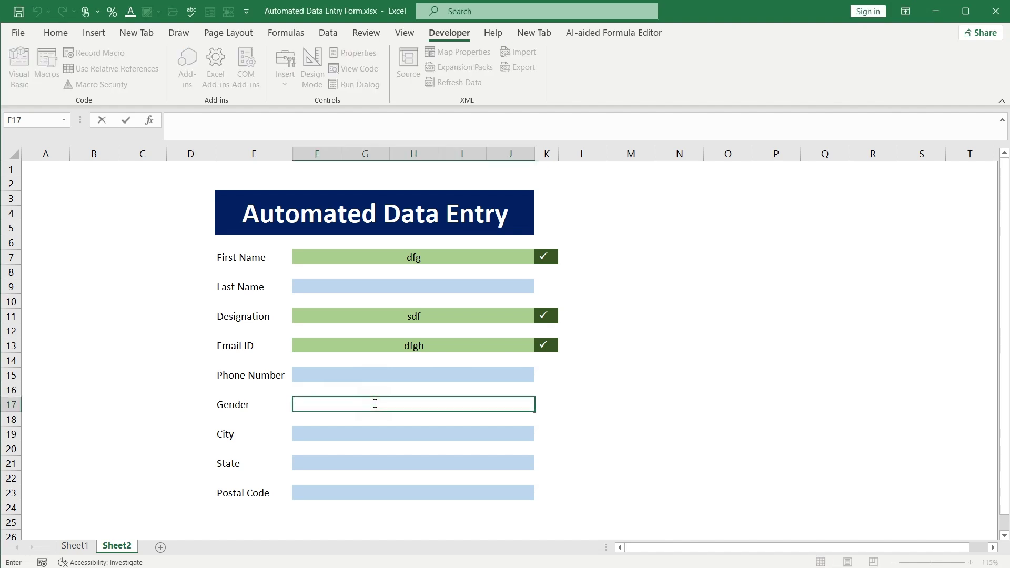
{"action": "type", "text": "Male       Female"}
{"action": "key", "text": "Return"}
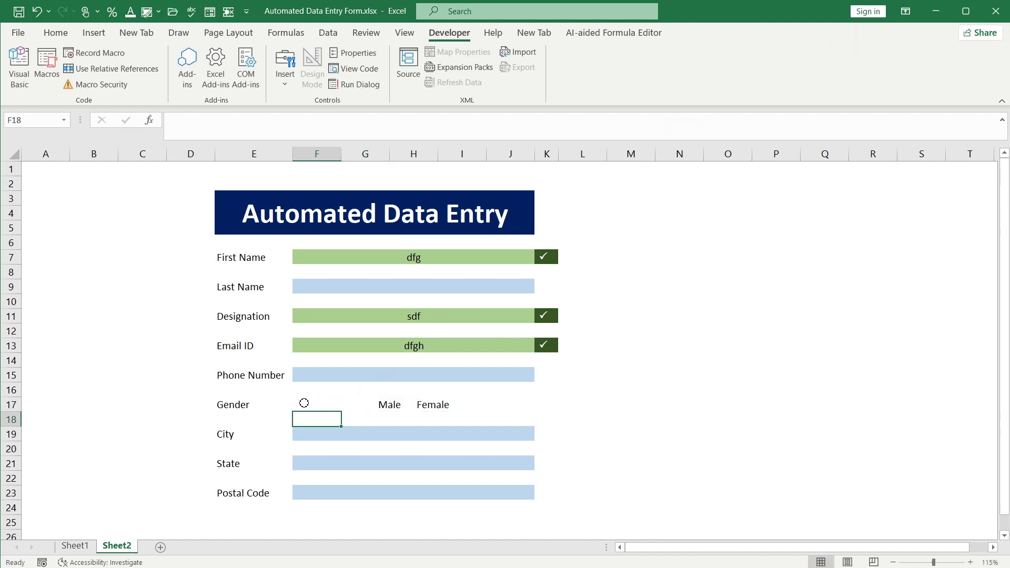
Copy the option button to sit before Female and add spacing to the labels
{"action": "left_click", "coordinate": [307, 405], "text": "ctrl"}
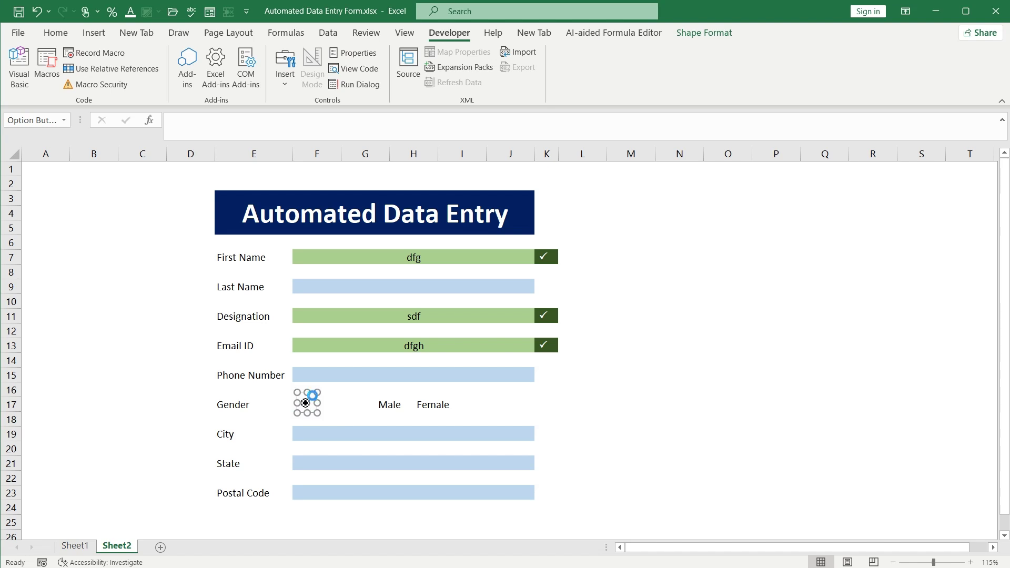
{"action": "left_click_drag", "start_coordinate": [311, 393], "coordinate": [416, 400]}
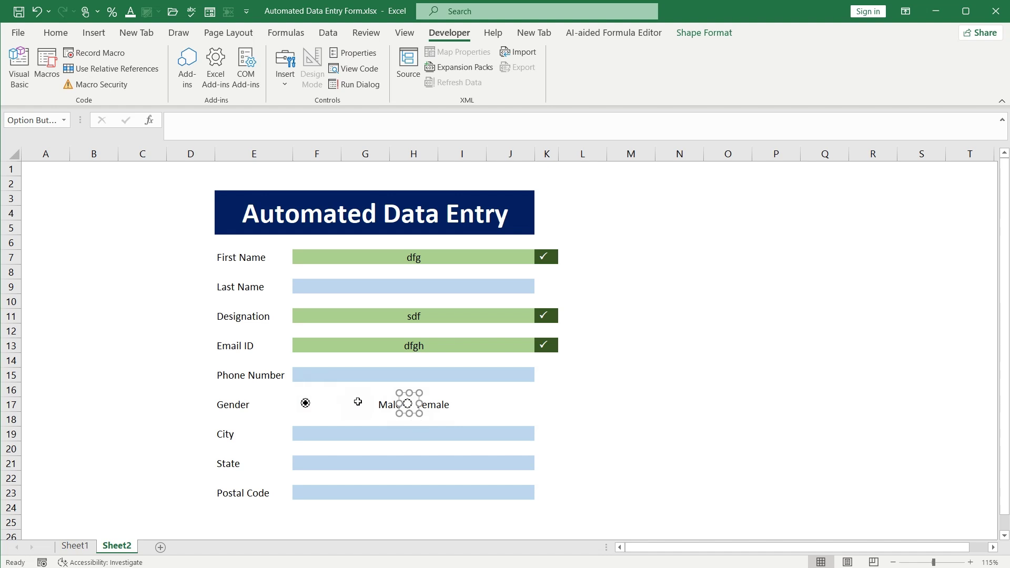
{"action": "double_click", "coordinate": [357, 402]}
{"action": "left_click", "coordinate": [333, 404]}
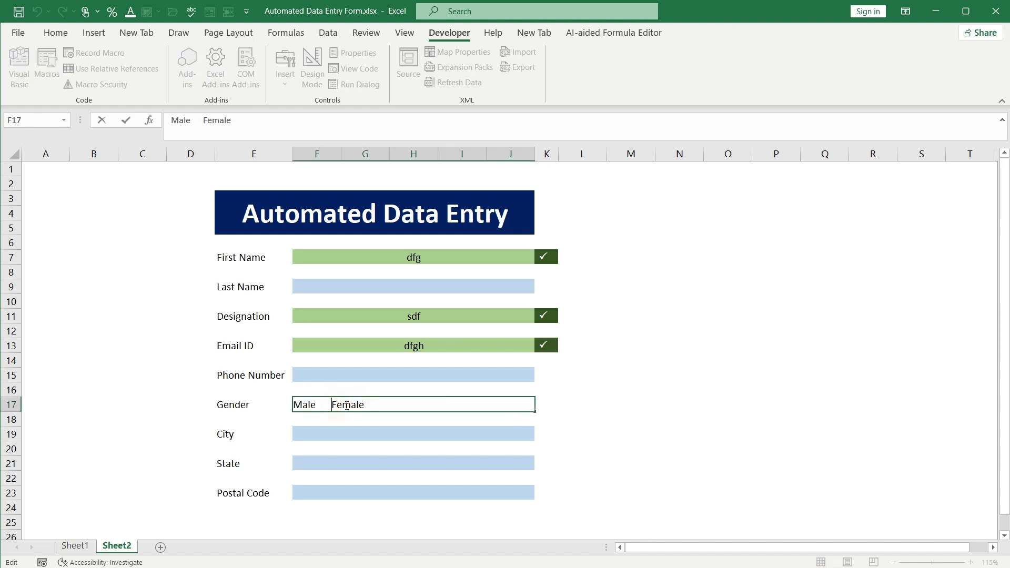
{"action": "left_click", "coordinate": [368, 414]}
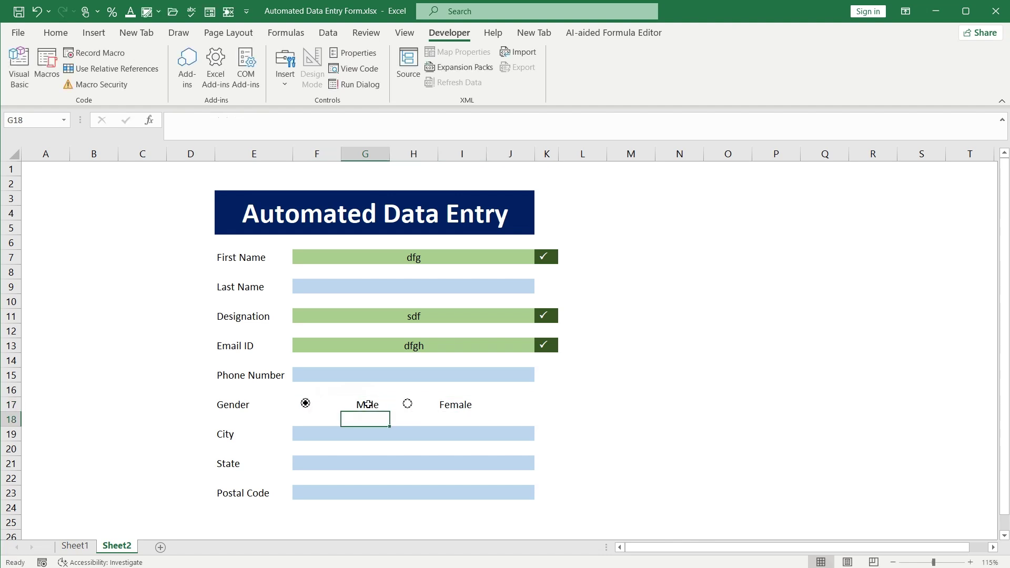
{"action": "left_click", "coordinate": [321, 417]}
{"action": "left_click", "coordinate": [365, 405]}
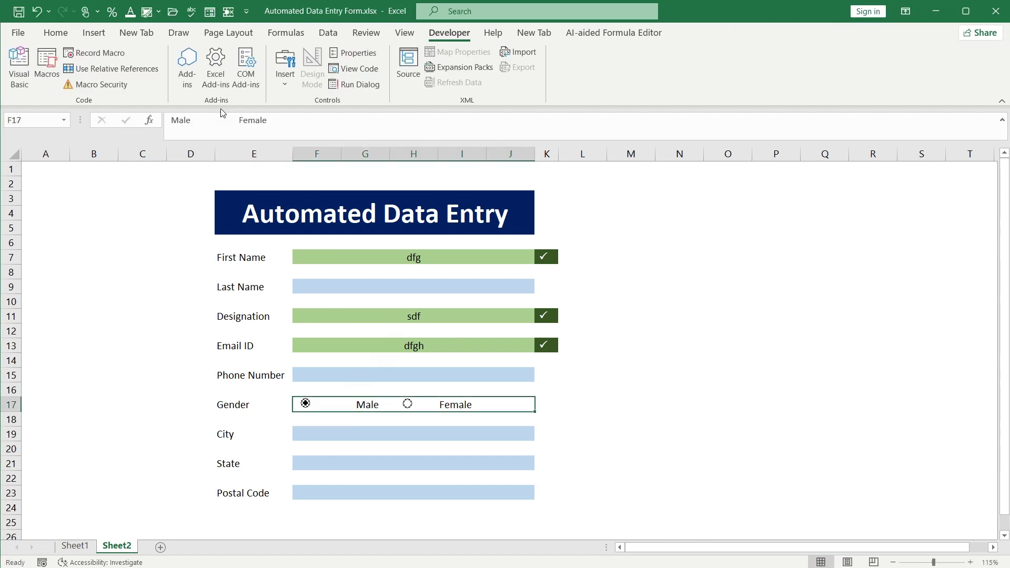
{"action": "left_click", "coordinate": [56, 32]}
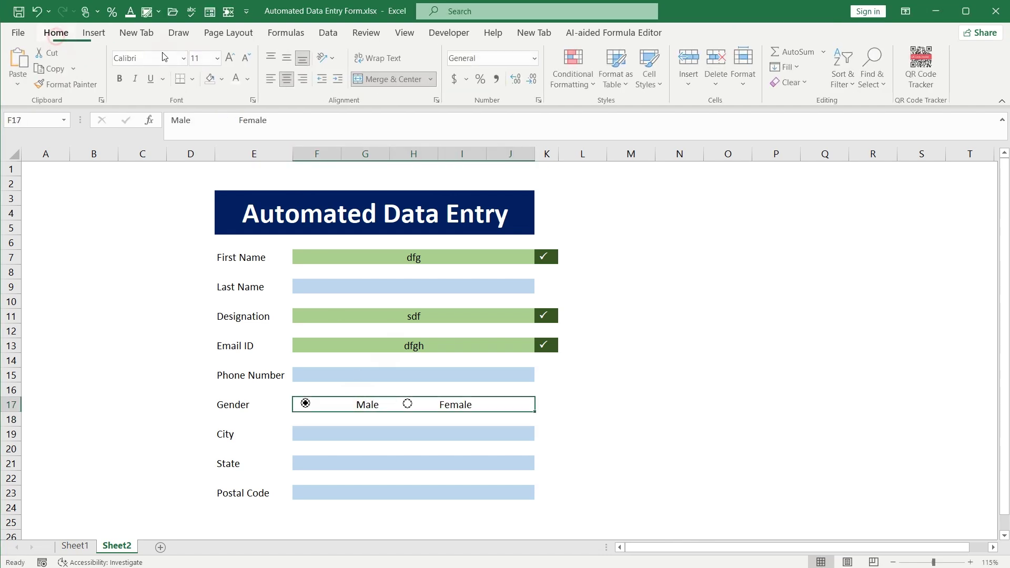
Left-align the Gender labels and adjust the spacing before Male
{"action": "left_click", "coordinate": [272, 79]}
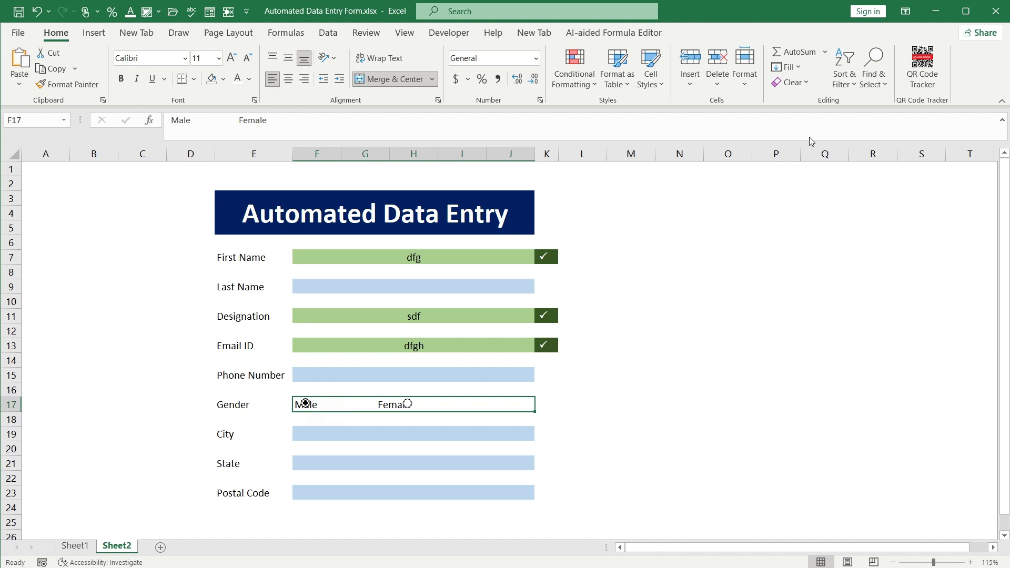
{"action": "double_click", "coordinate": [318, 405]}
{"action": "left_click", "coordinate": [295, 404]}
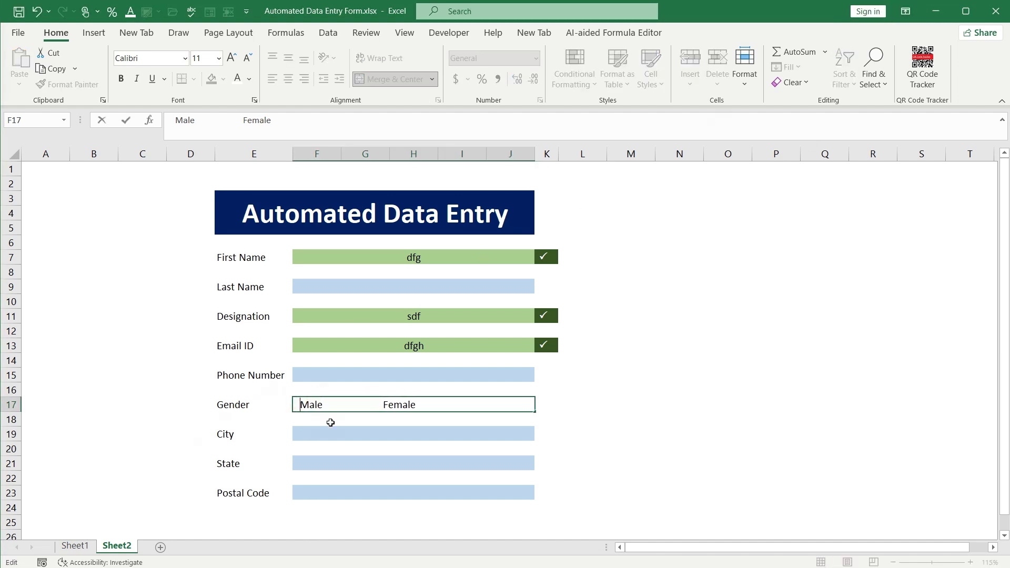
{"action": "key", "text": "Return"}
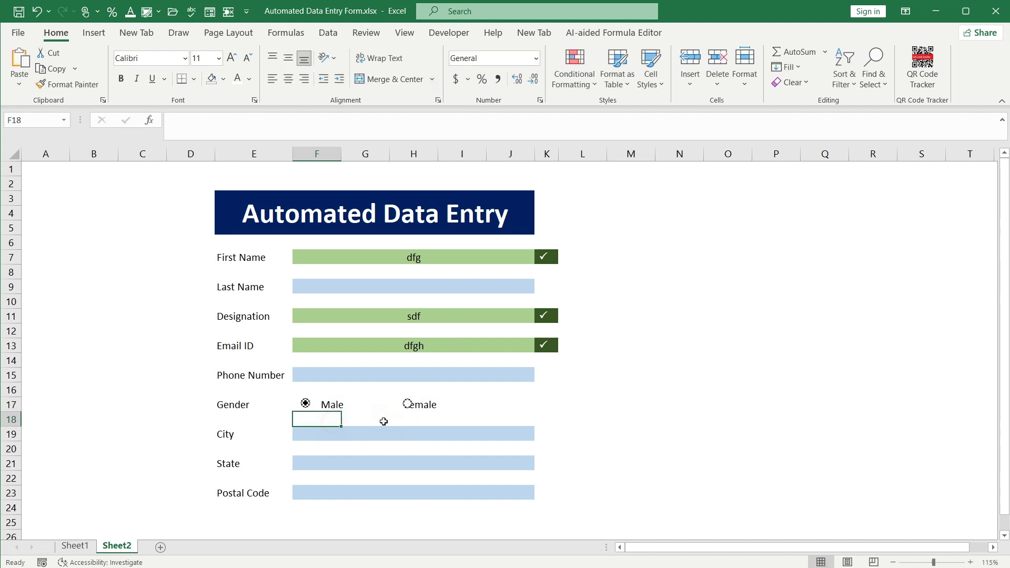
{"action": "double_click", "coordinate": [330, 404]}
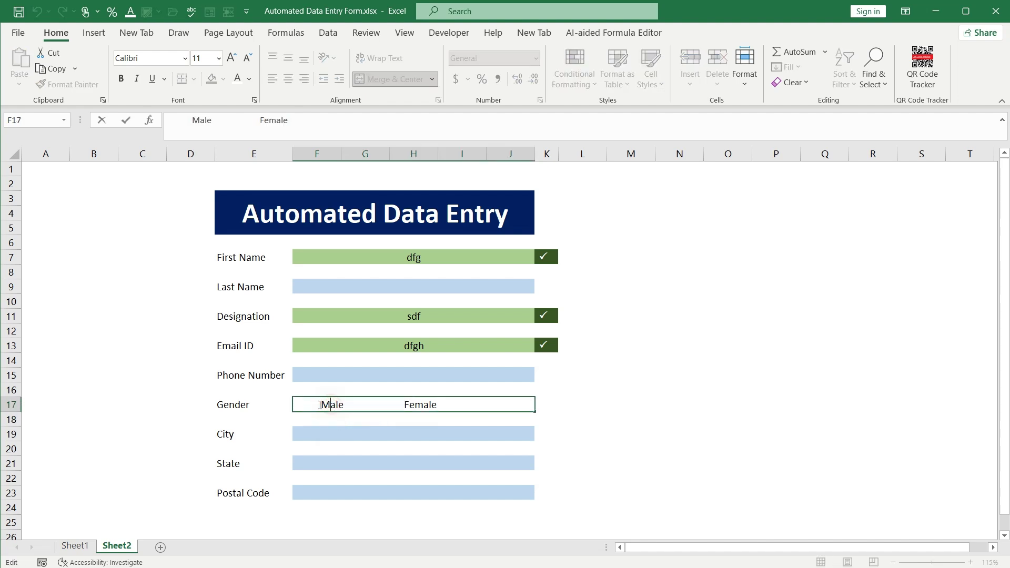
{"action": "left_click", "coordinate": [345, 419]}
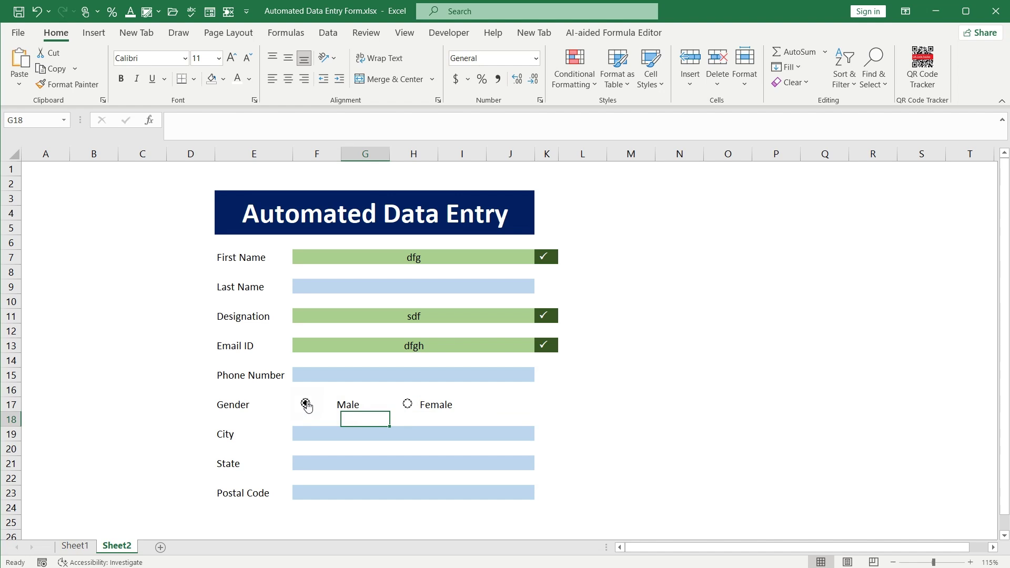
Reposition the Male and Female option buttons beside their labels and test them
{"action": "left_click", "coordinate": [306, 405], "text": "ctrl"}
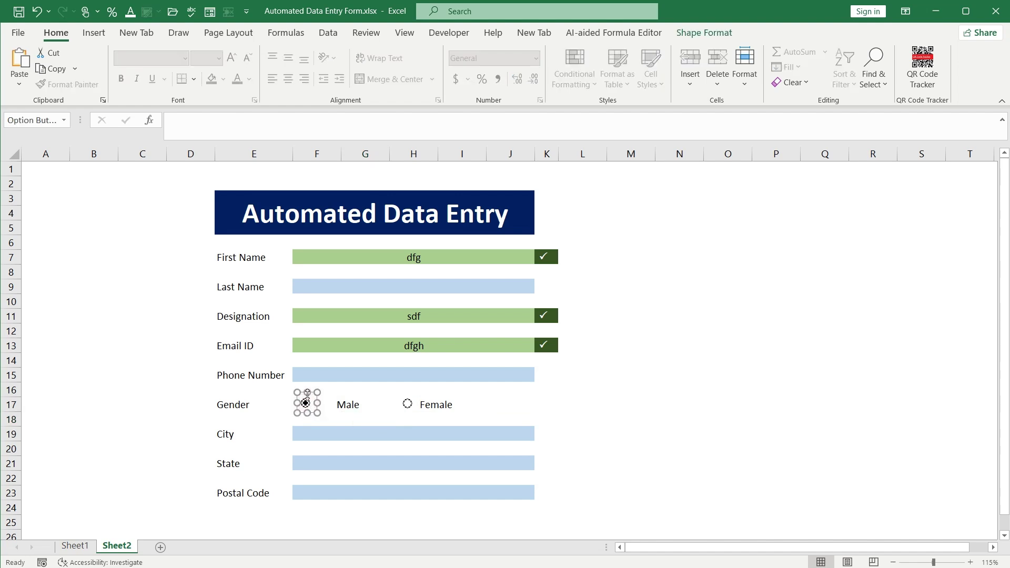
{"action": "mouse_move", "coordinate": [305, 404]}
{"action": "left_mouse_down"}
{"action": "mouse_move", "coordinate": [329, 406]}
{"action": "mouse_move", "coordinate": [319, 413]}
{"action": "left_mouse_up"}
{"action": "left_click", "coordinate": [312, 394]}
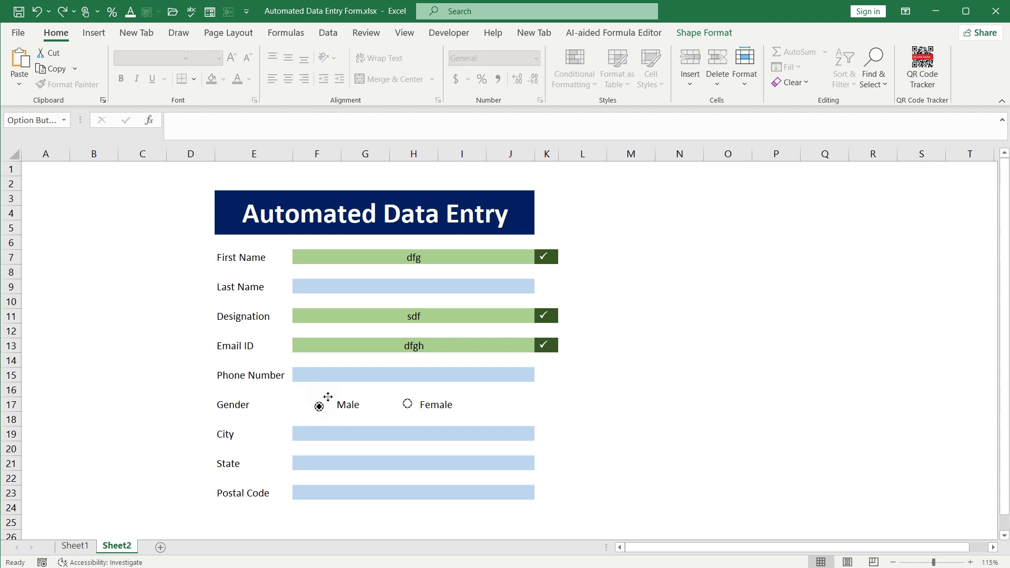
{"action": "left_click", "coordinate": [330, 402], "text": "ctrl"}
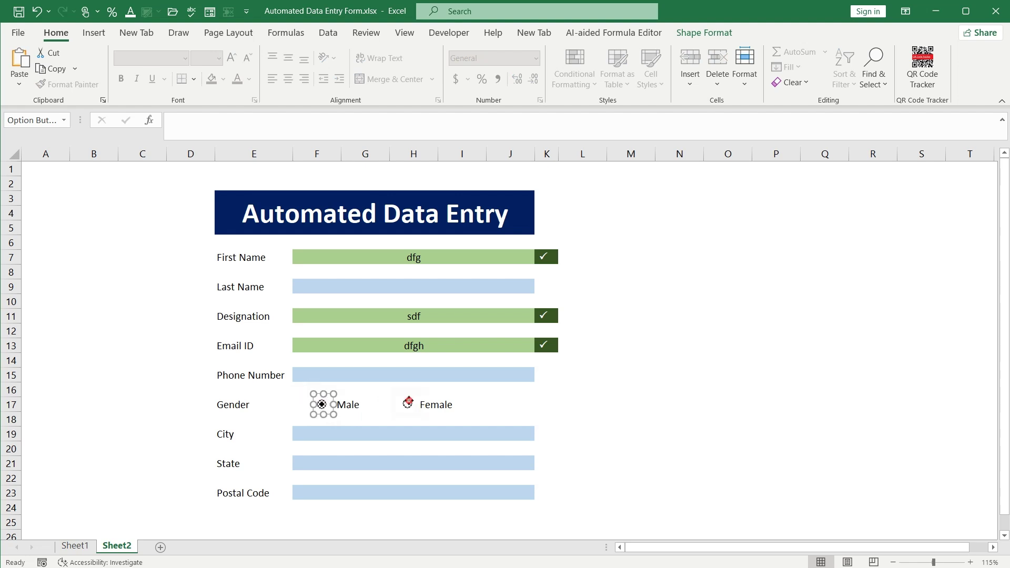
{"action": "left_click", "coordinate": [410, 402], "text": "ctrl"}
{"action": "left_click", "coordinate": [371, 417]}
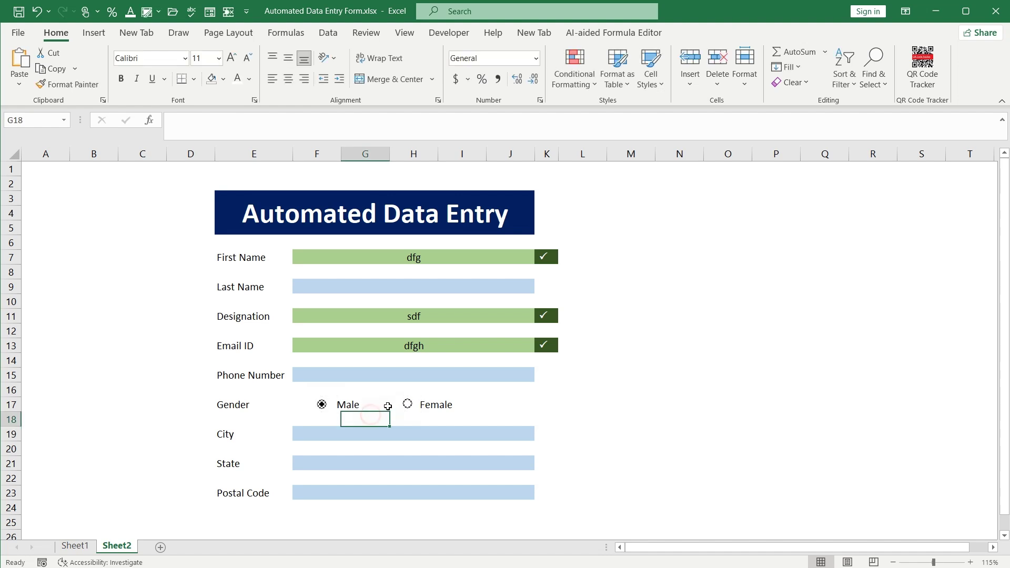
{"action": "left_click", "coordinate": [408, 404], "text": "ctrl"}
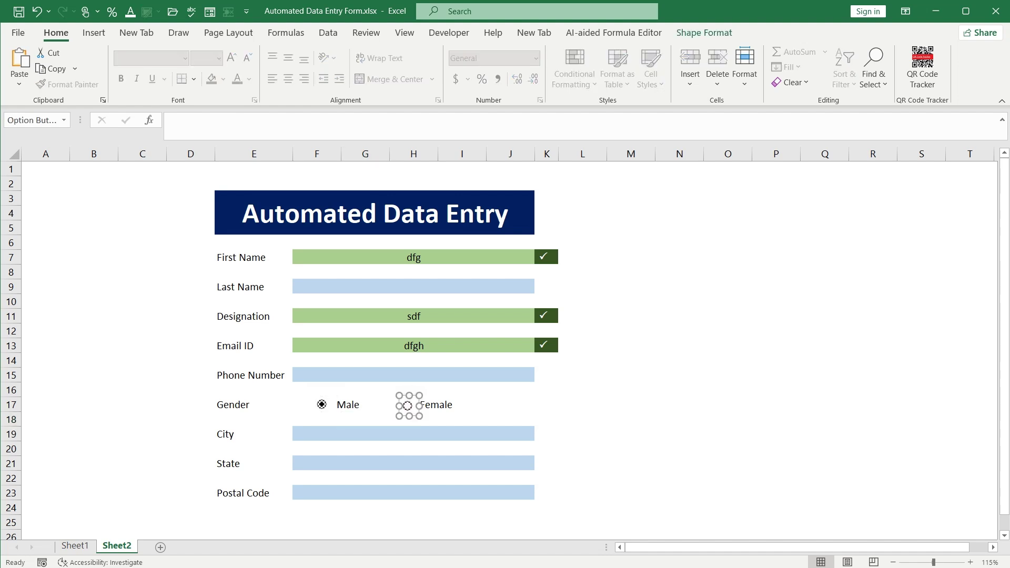
{"action": "left_click", "coordinate": [410, 409]}
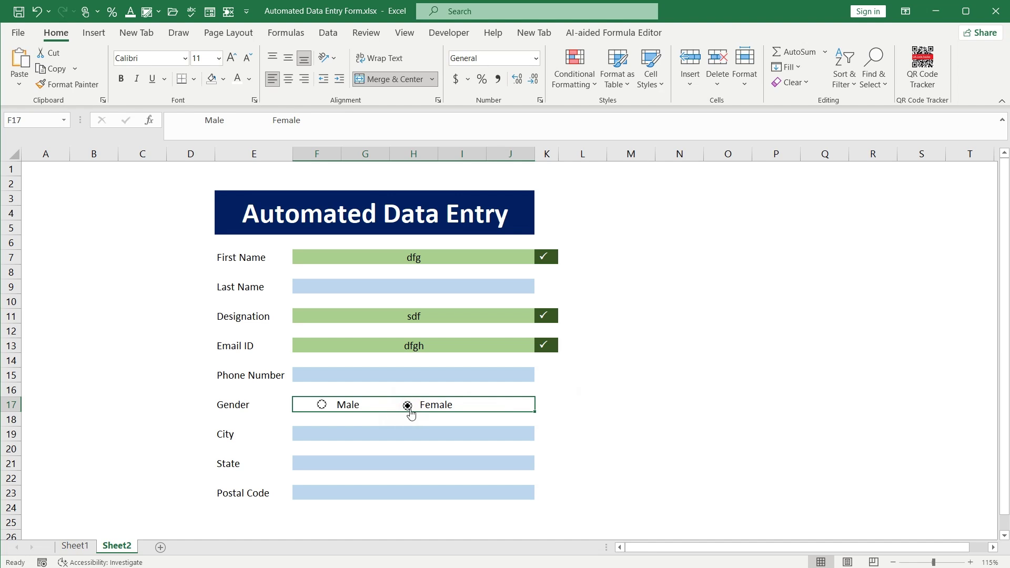
{"action": "left_click", "coordinate": [320, 405]}
{"action": "left_click", "coordinate": [343, 420]}
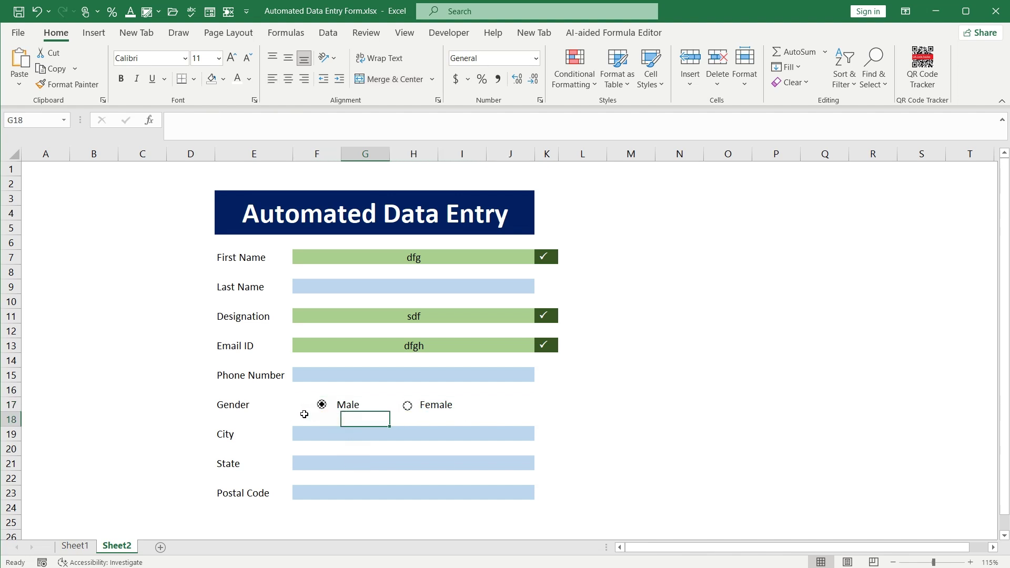
Widen both option buttons over their labels and test, leaving Female chosen
{"action": "left_click", "coordinate": [322, 406], "text": "ctrl"}
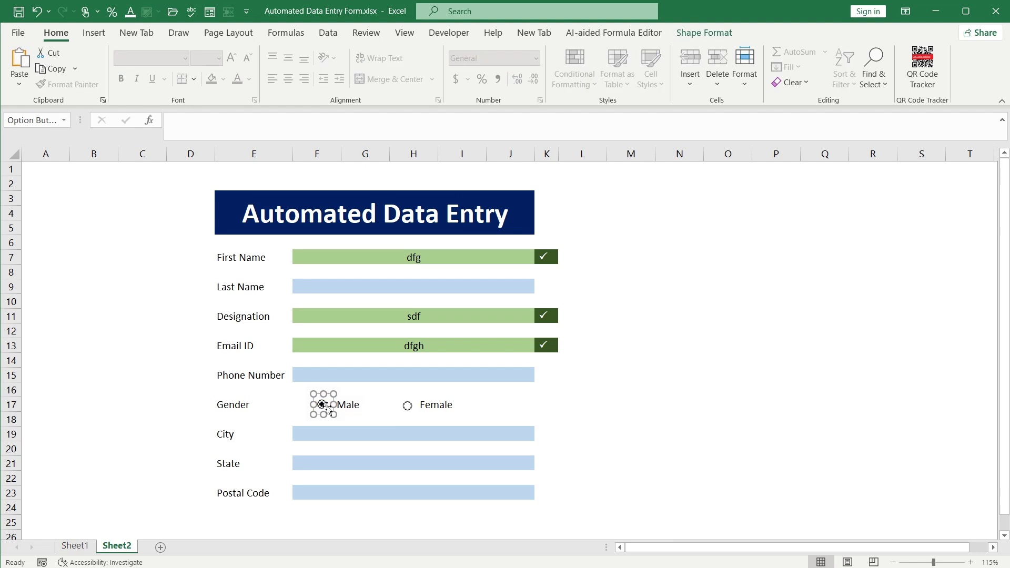
{"action": "left_click_drag", "start_coordinate": [333, 413], "coordinate": [366, 412]}
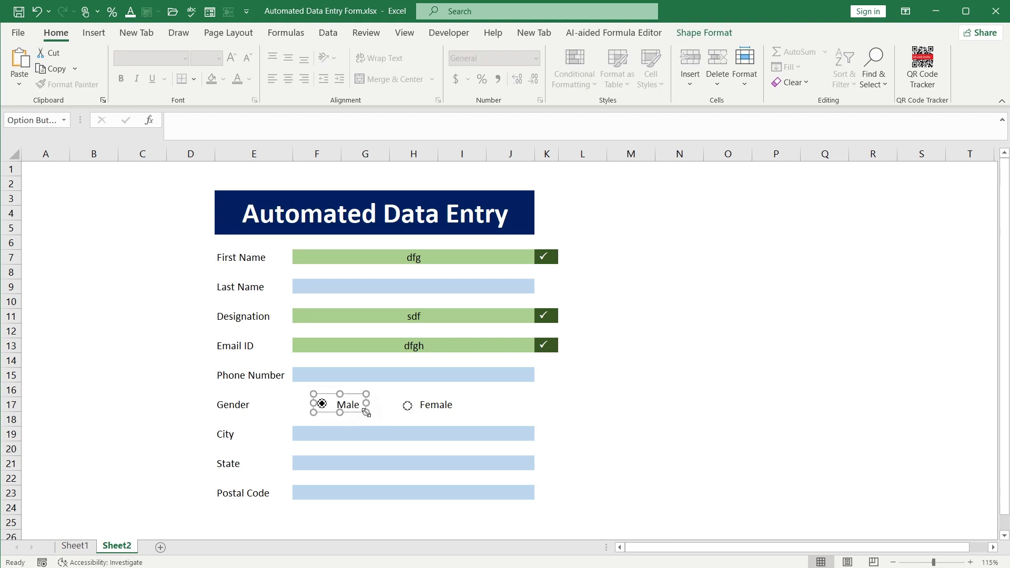
{"action": "left_click", "coordinate": [408, 409]}
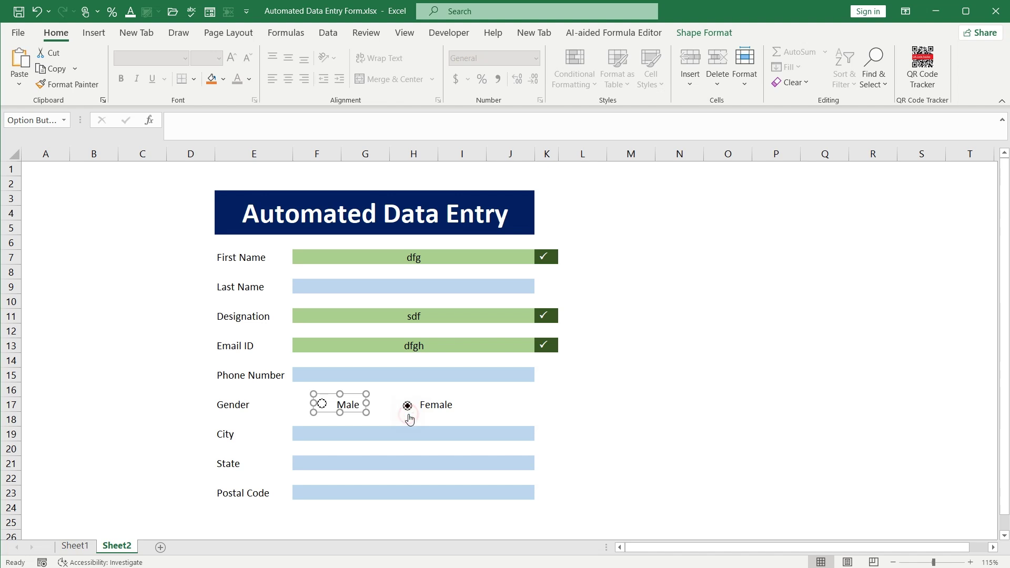
{"action": "left_click", "coordinate": [408, 408]}
{"action": "left_click", "coordinate": [408, 408], "text": "ctrl"}
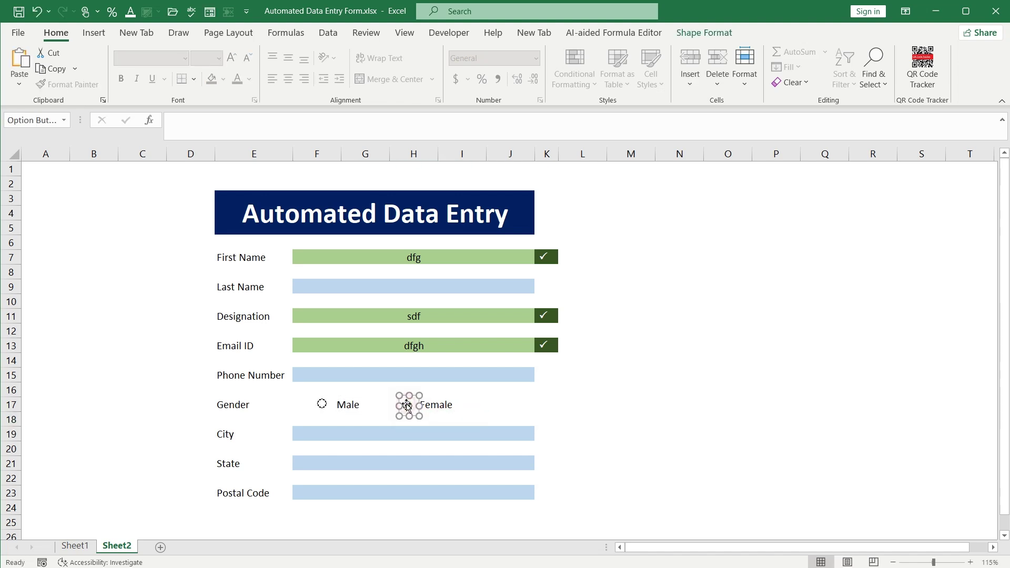
{"action": "left_click_drag", "start_coordinate": [419, 415], "coordinate": [461, 415]}
{"action": "left_click", "coordinate": [582, 420]}
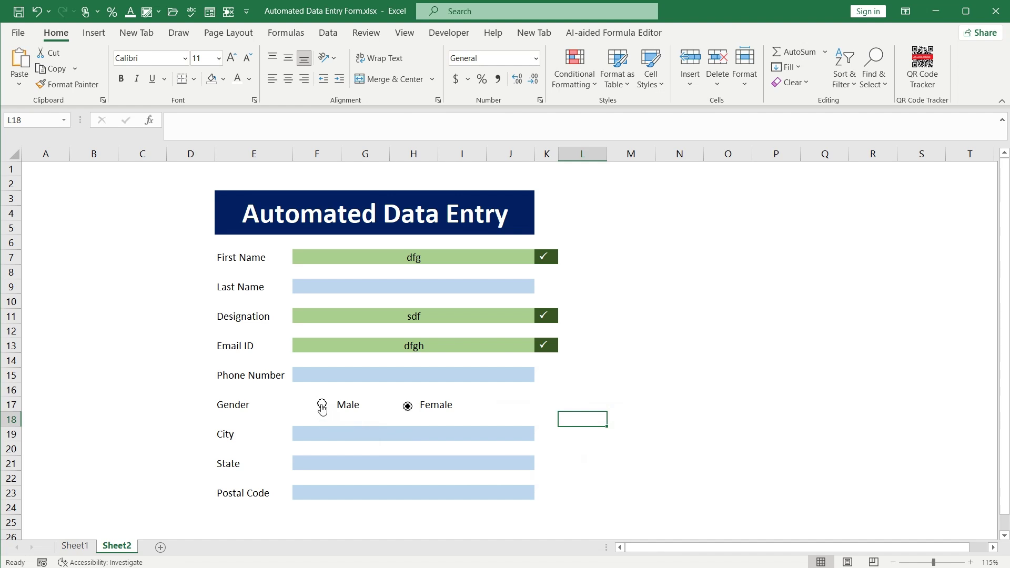
{"action": "left_click", "coordinate": [322, 405]}
{"action": "left_click", "coordinate": [407, 406]}
{"action": "left_click", "coordinate": [680, 390]}
Select the merged City field F19
{"action": "left_click", "coordinate": [476, 451]}
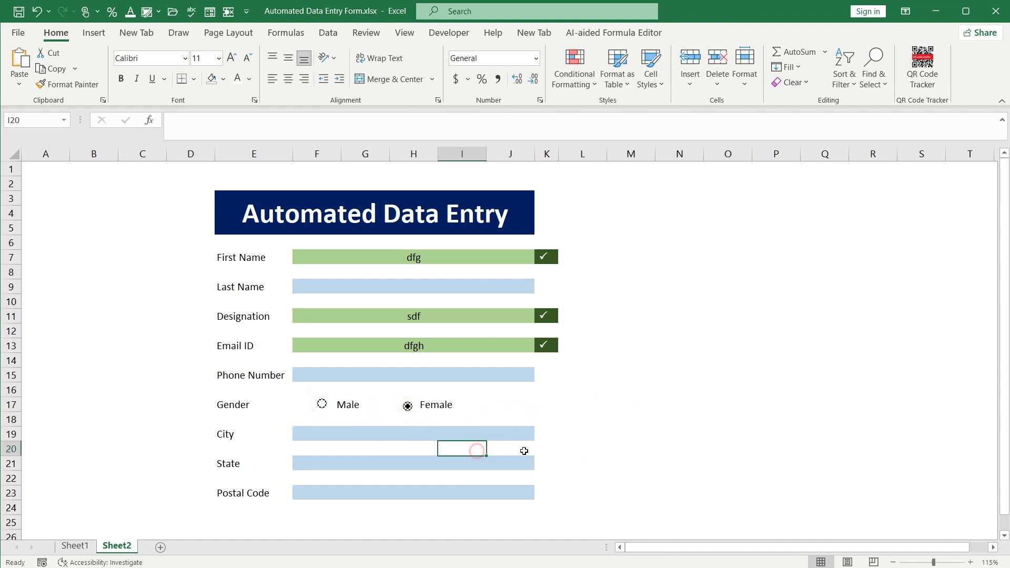
{"action": "left_click", "coordinate": [427, 431]}
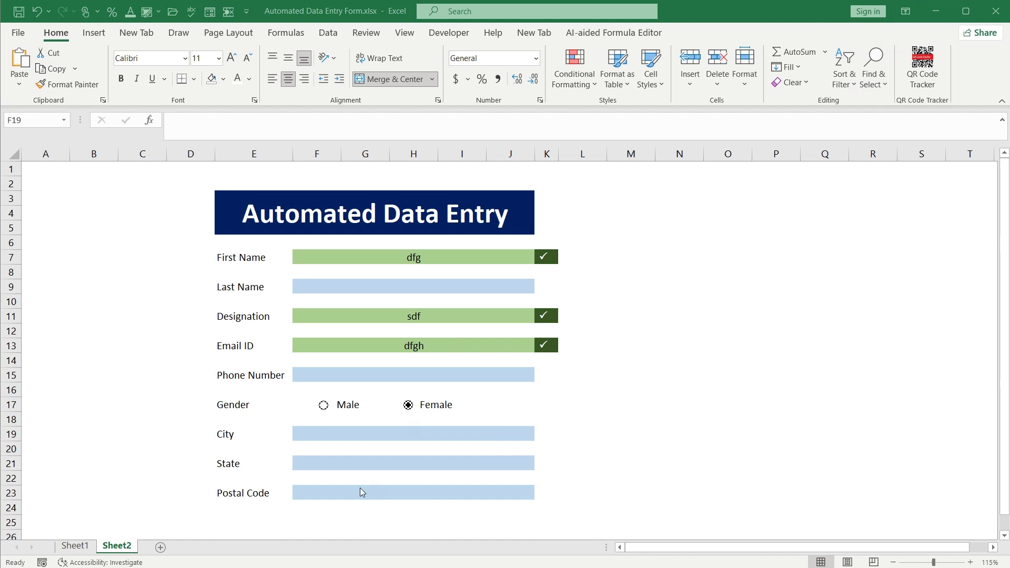
{"action": "left_click", "coordinate": [337, 432]}
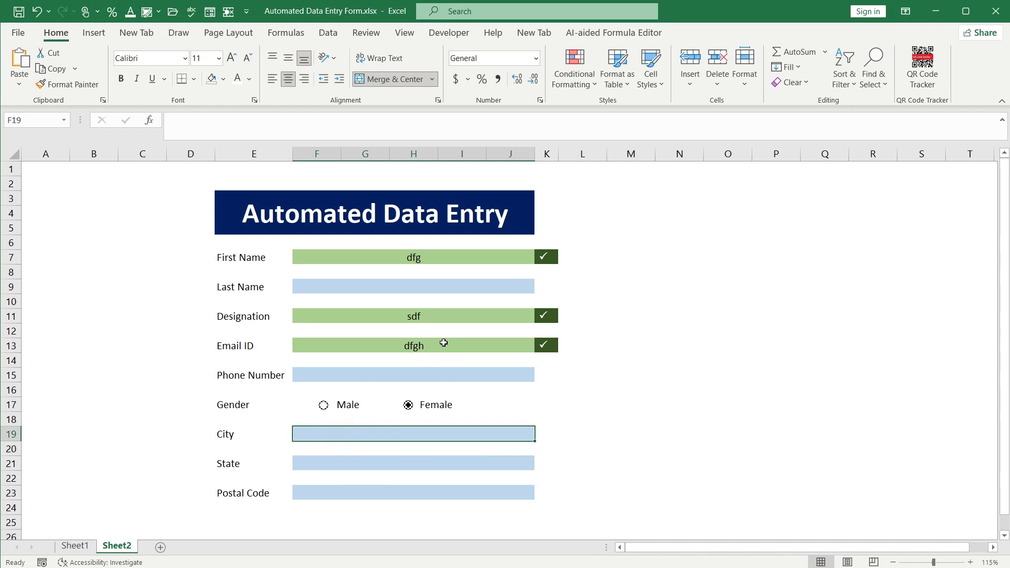
Add List data validation to City with source Houston,Miami,Florida
{"action": "left_click", "coordinate": [329, 32]}
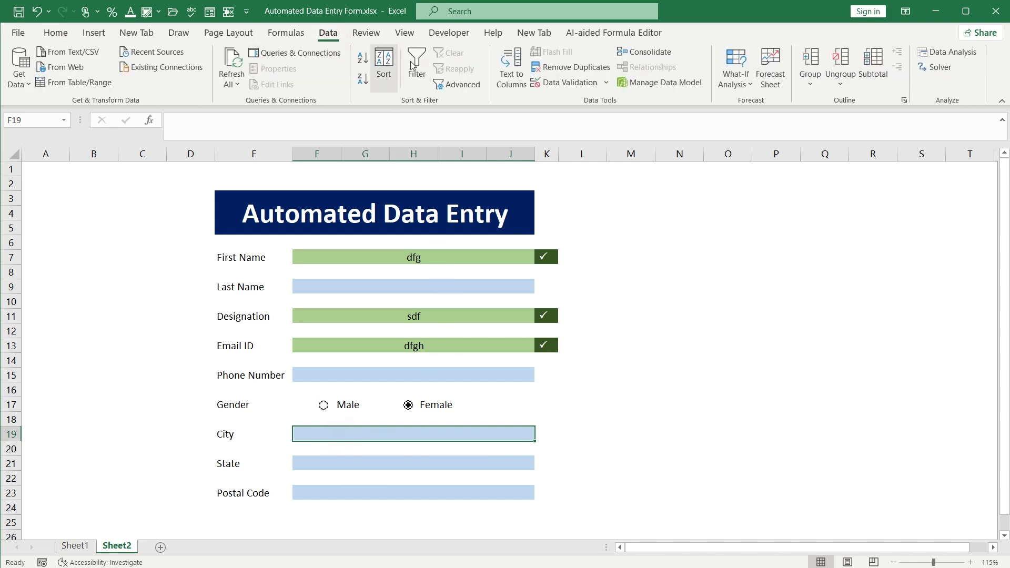
{"action": "left_click", "coordinate": [606, 84]}
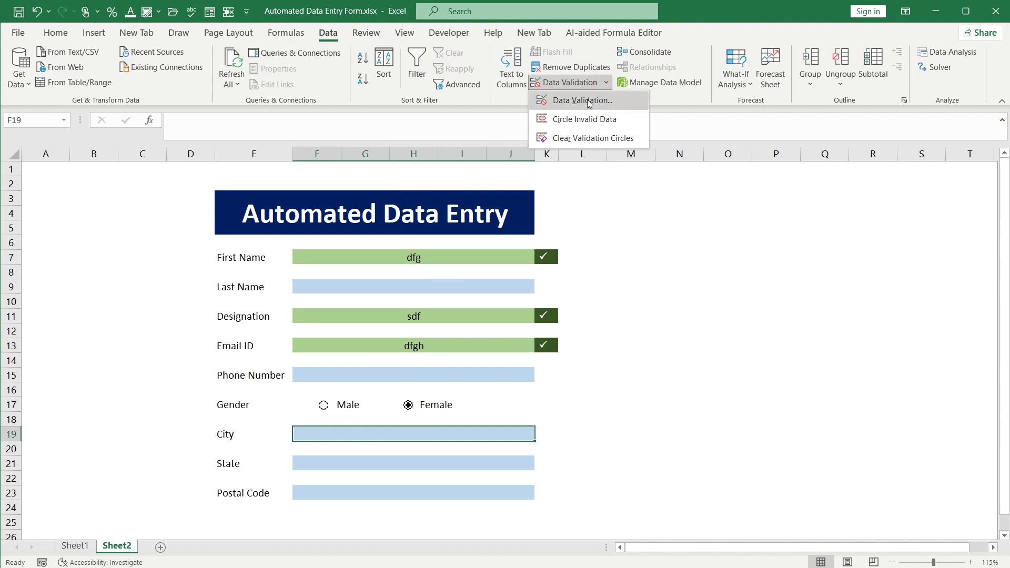
{"action": "left_click", "coordinate": [582, 100]}
{"action": "left_click_drag", "start_coordinate": [296, 168], "coordinate": [665, 164]}
{"action": "left_click", "coordinate": [587, 232]}
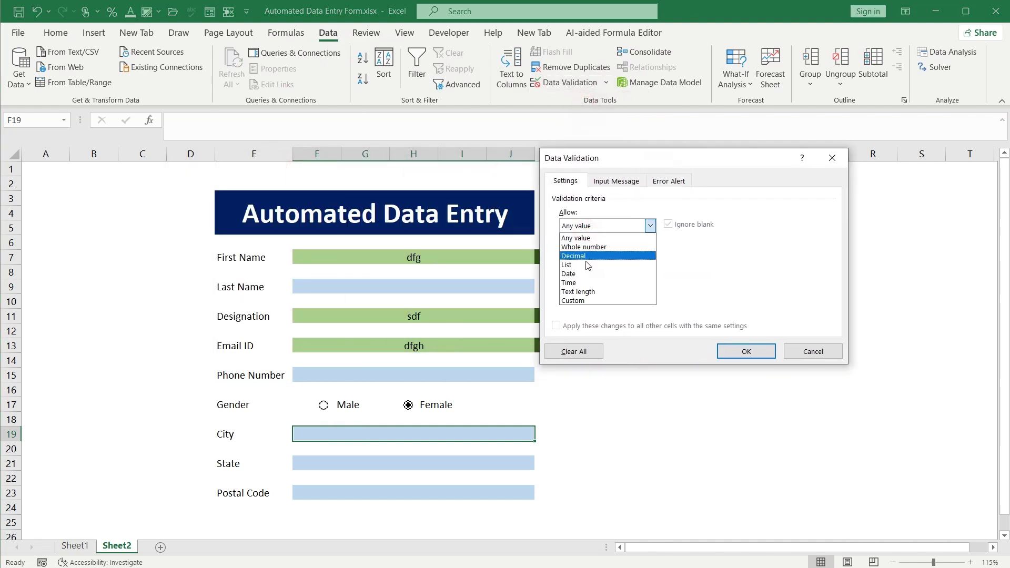
{"action": "left_click", "coordinate": [580, 266]}
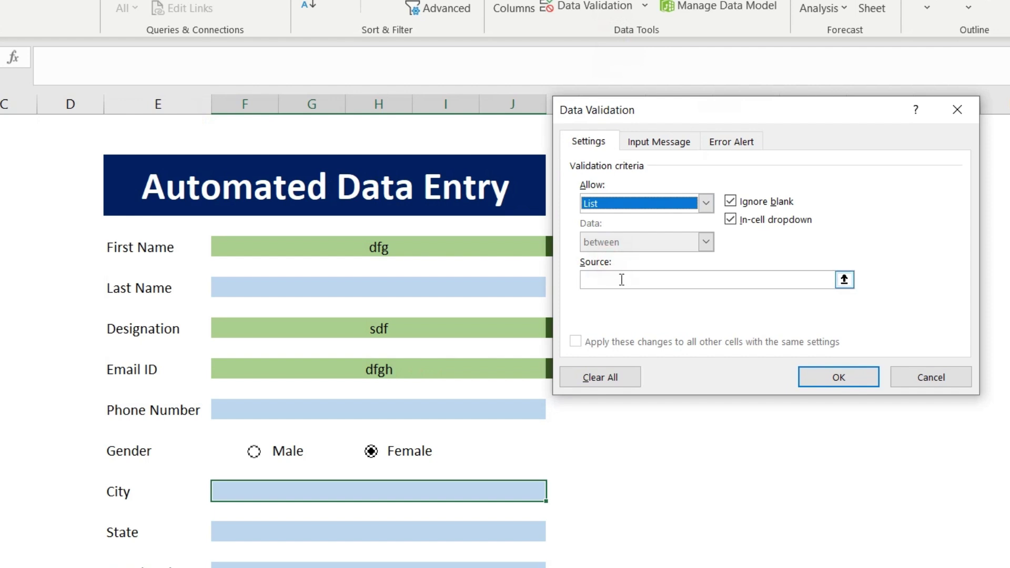
{"action": "left_click", "coordinate": [621, 279]}
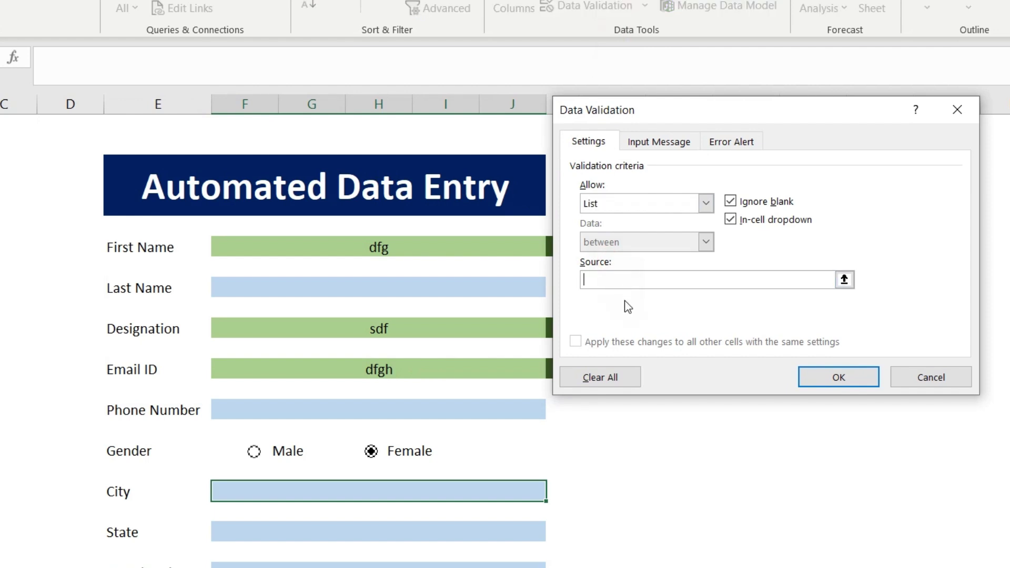
{"action": "type", "text": "Houston,Miami,Florida"}
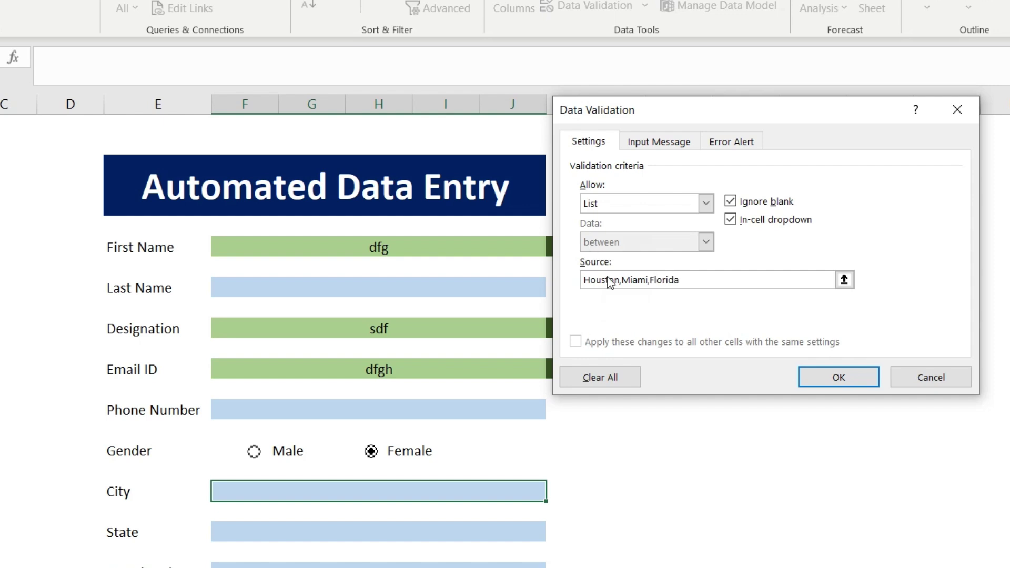
{"action": "left_click", "coordinate": [818, 379]}
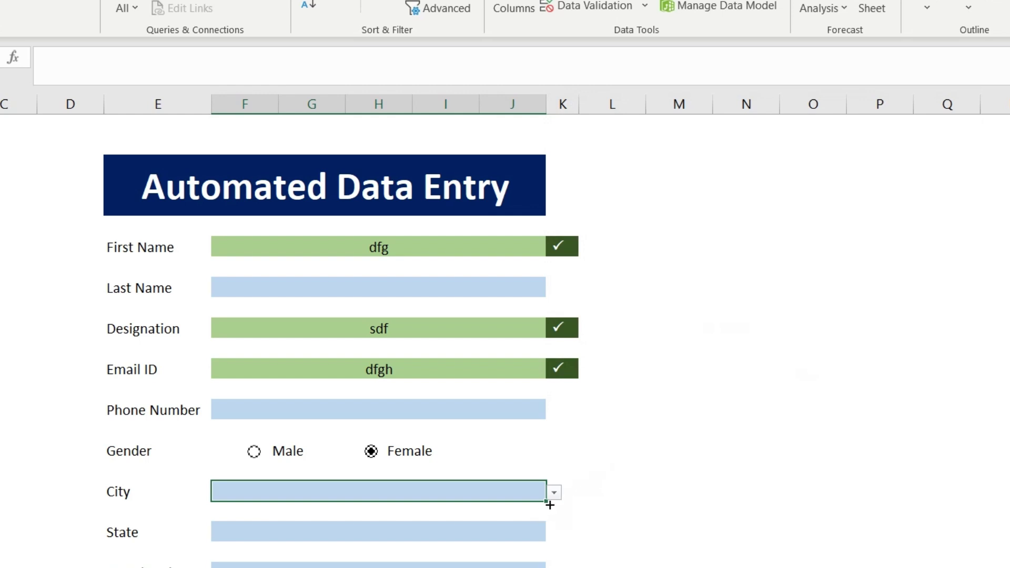
Pick Miami from the City dropdown
{"action": "left_click", "coordinate": [554, 492]}
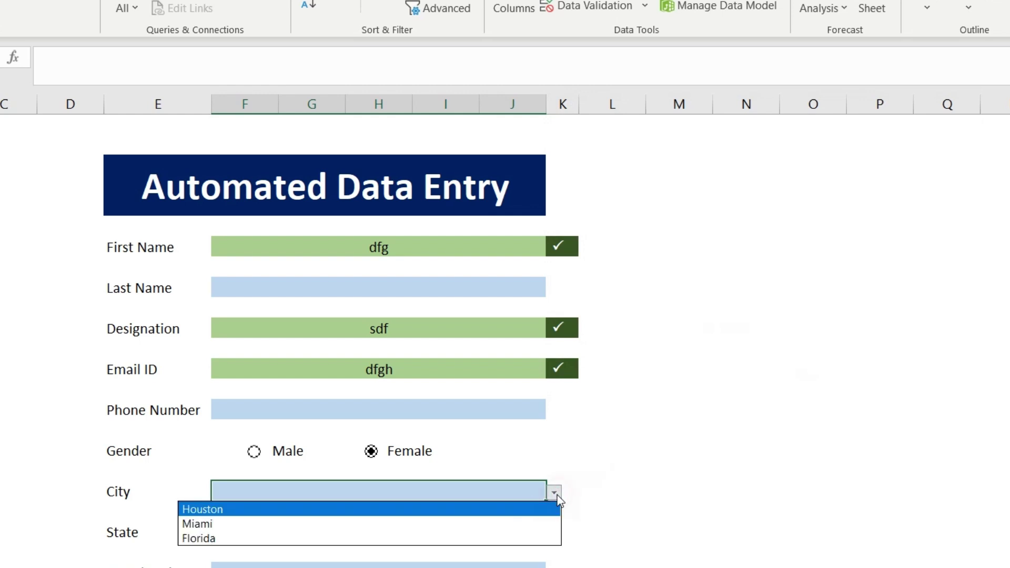
{"action": "left_click", "coordinate": [251, 523]}
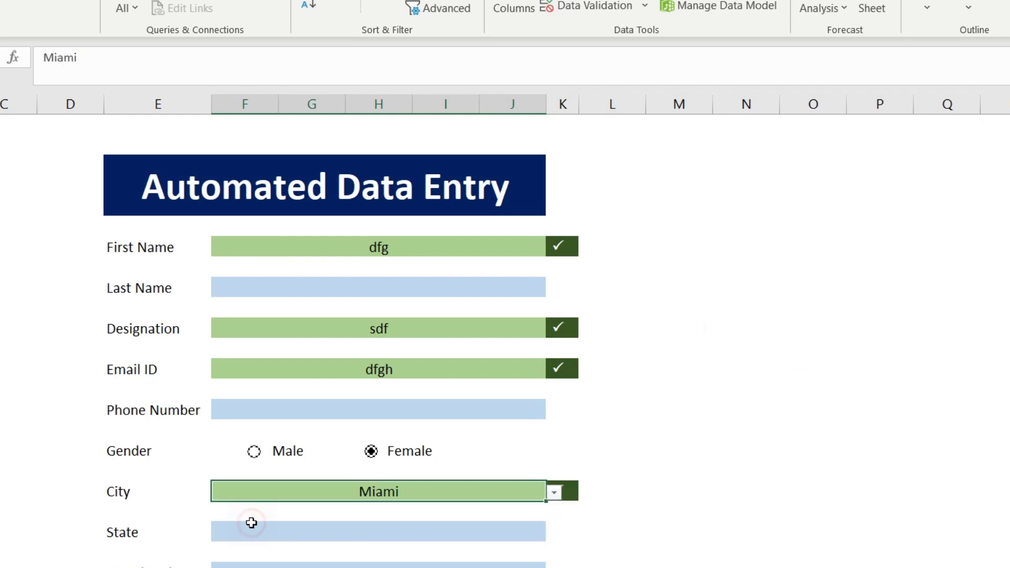
{"action": "left_click", "coordinate": [330, 531]}
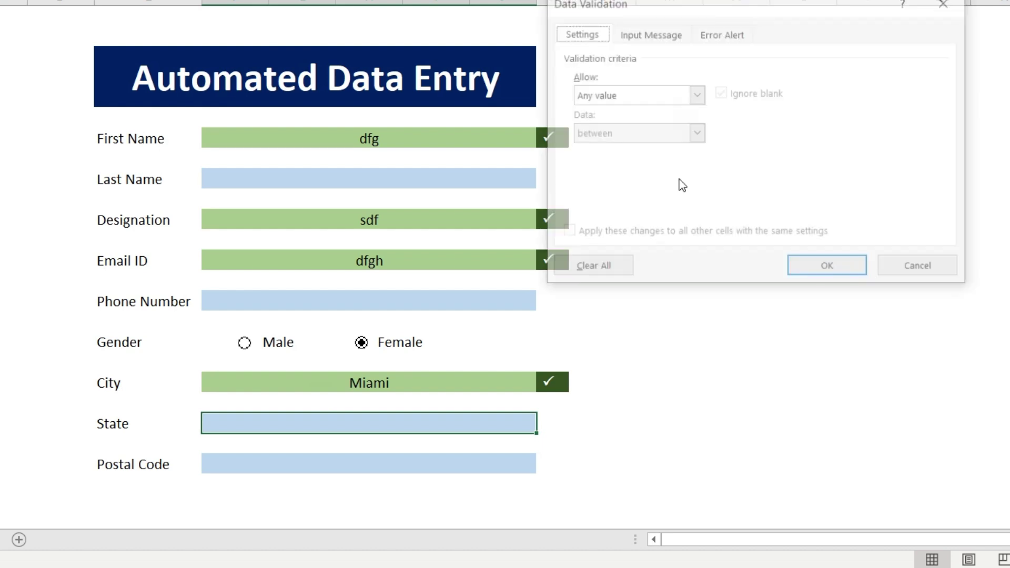
Restrict the State cell to a dropdown list of Texas, Florida and Washington
{"action": "left_click", "coordinate": [633, 95]}
{"action": "left_click", "coordinate": [623, 149]}
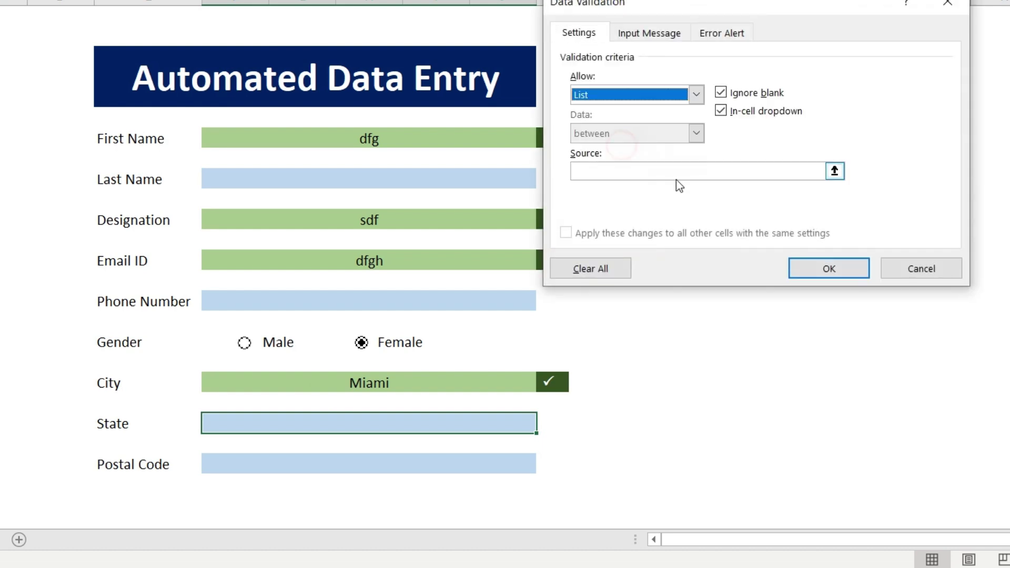
{"action": "left_click", "coordinate": [660, 169]}
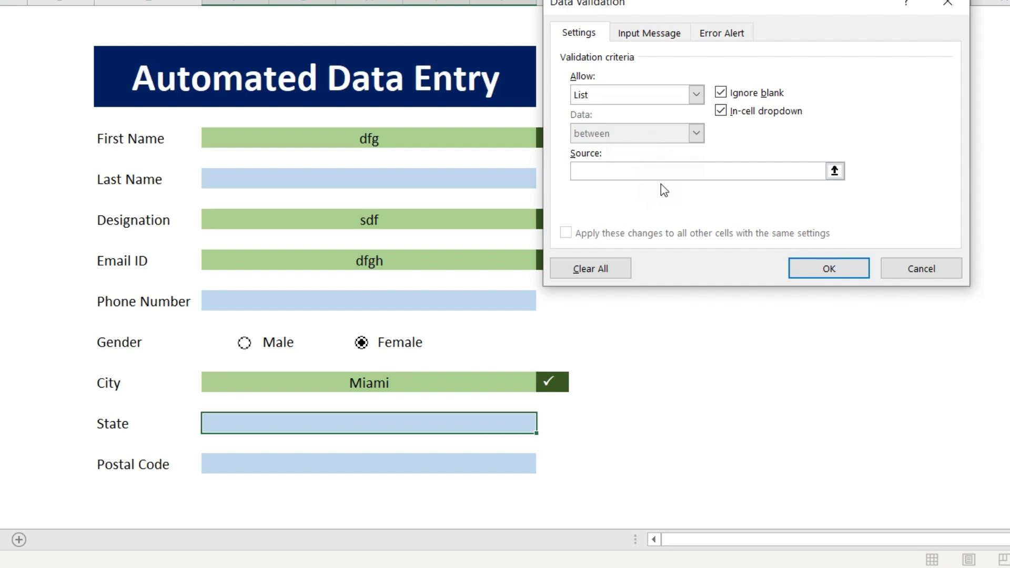
{"action": "type", "text": "Texas,Florida,Washington"}
{"action": "left_click", "coordinate": [803, 269]}
Pick Florida from the State dropdown
{"action": "left_click", "coordinate": [543, 425]}
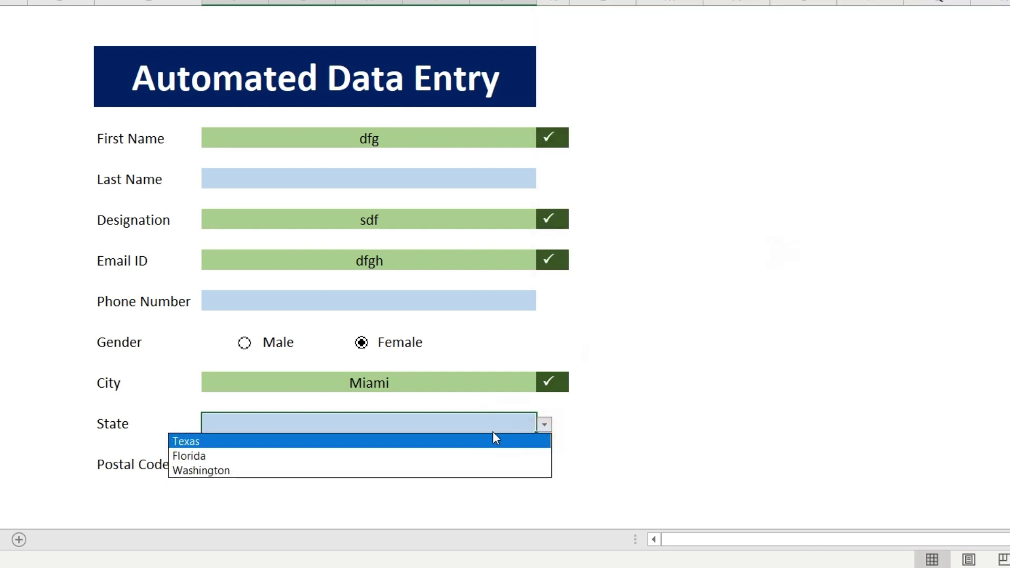
{"action": "left_click", "coordinate": [319, 459]}
{"action": "left_click", "coordinate": [316, 461]}
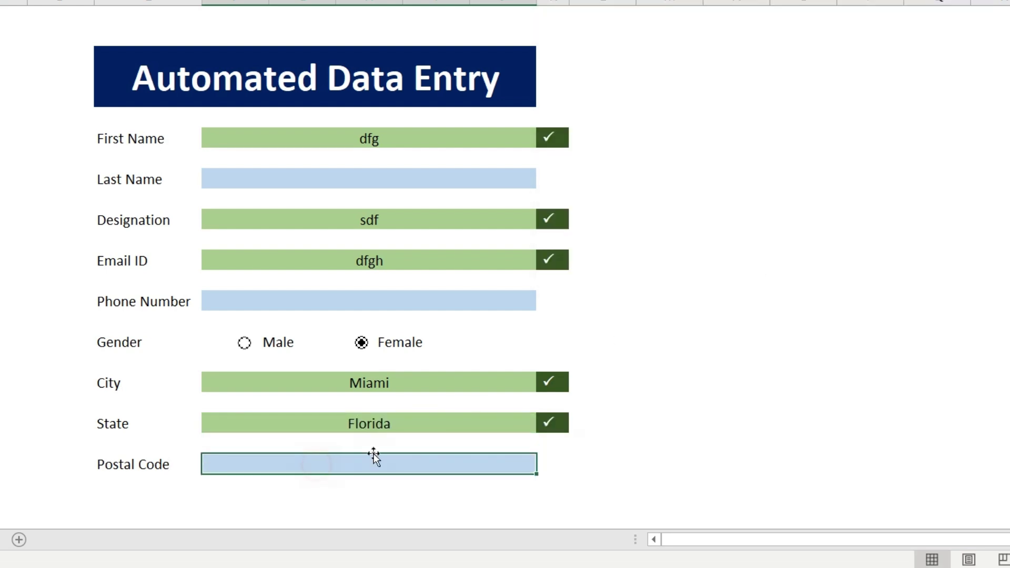
{"action": "left_click", "coordinate": [213, 463]}
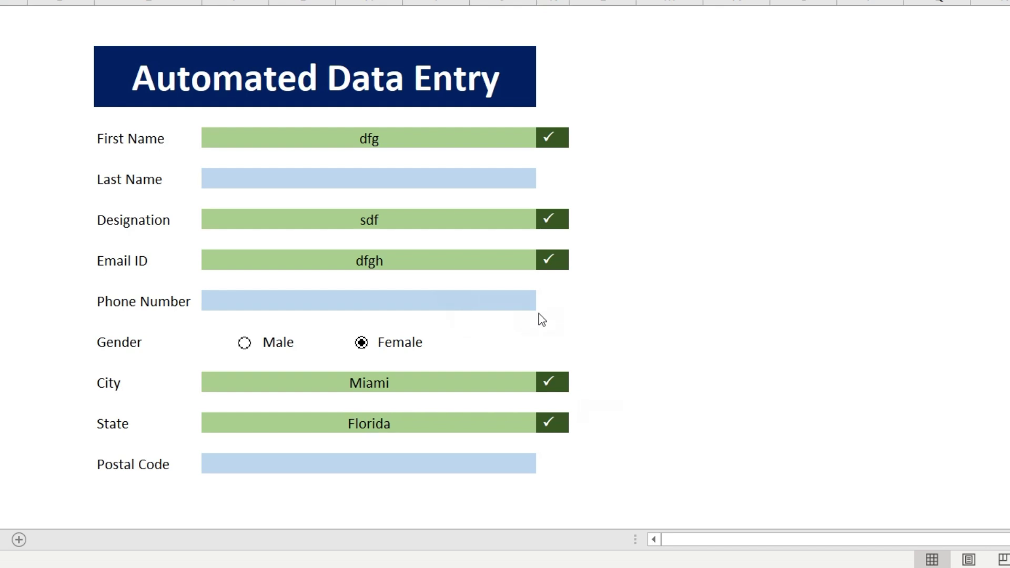
Merge cells G25:H25 below the form into one button cell
{"action": "key", "text": "Up"}
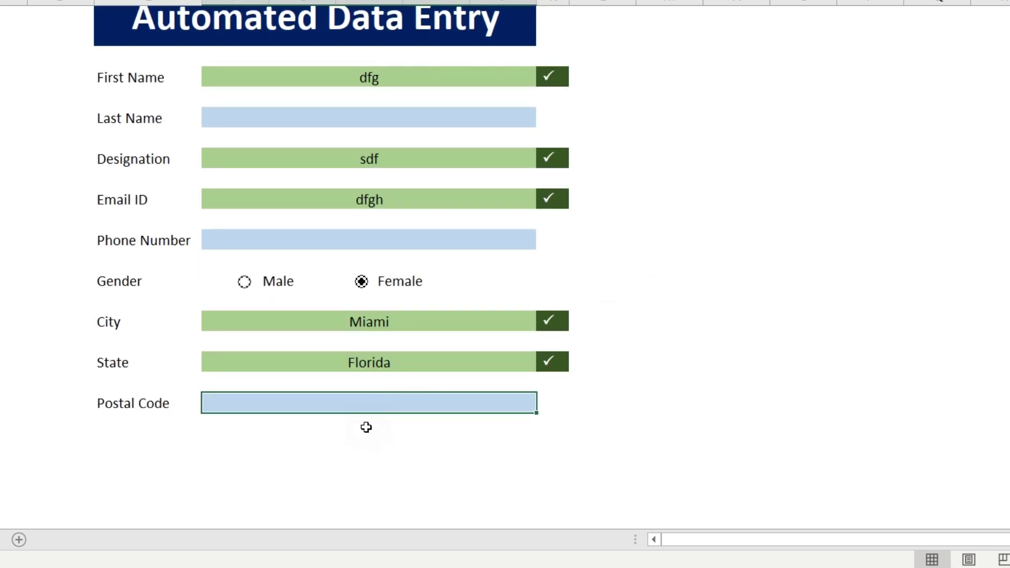
{"action": "left_click", "coordinate": [338, 442]}
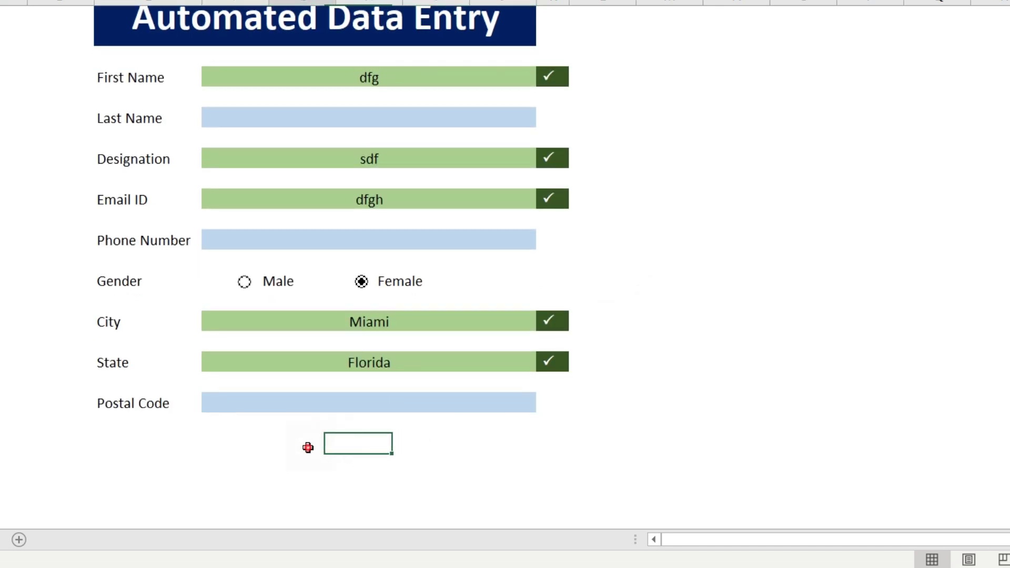
{"action": "left_click_drag", "start_coordinate": [307, 443], "coordinate": [397, 443]}
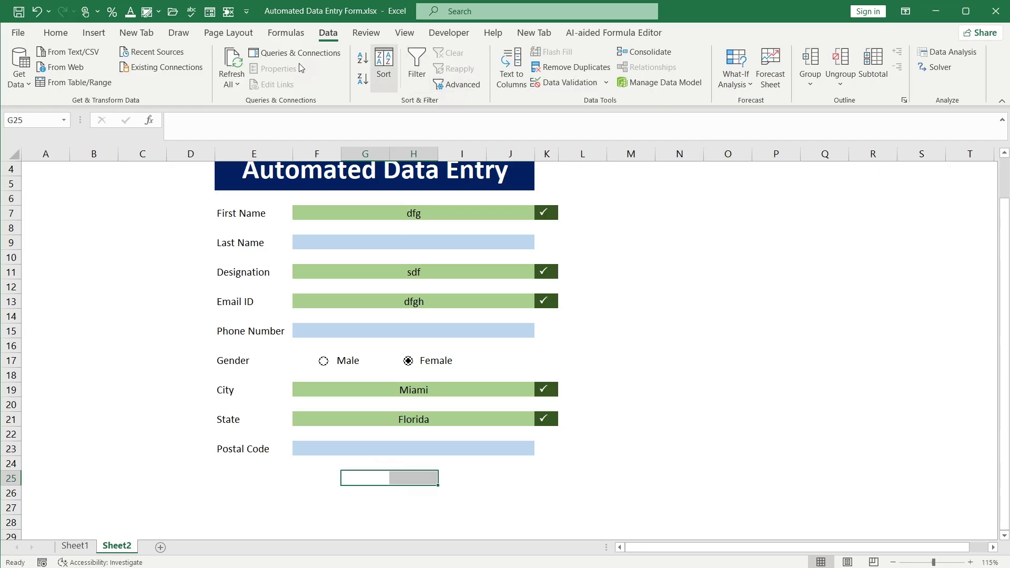
{"action": "left_click", "coordinate": [56, 34]}
{"action": "left_click", "coordinate": [374, 80]}
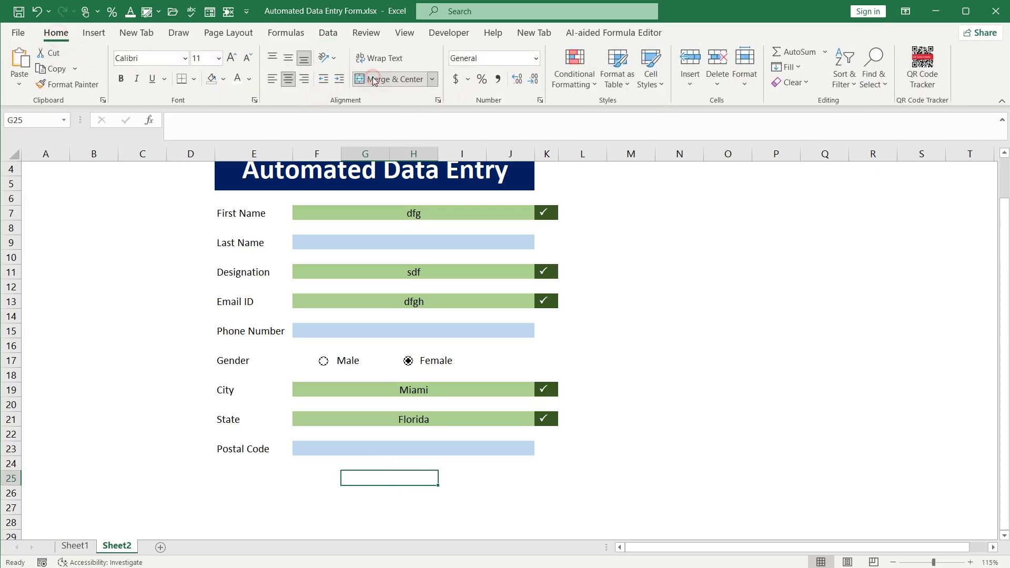
Give the merged cell a dark blue-grey fill and enter the label 'Confirm'
{"action": "left_click", "coordinate": [224, 84]}
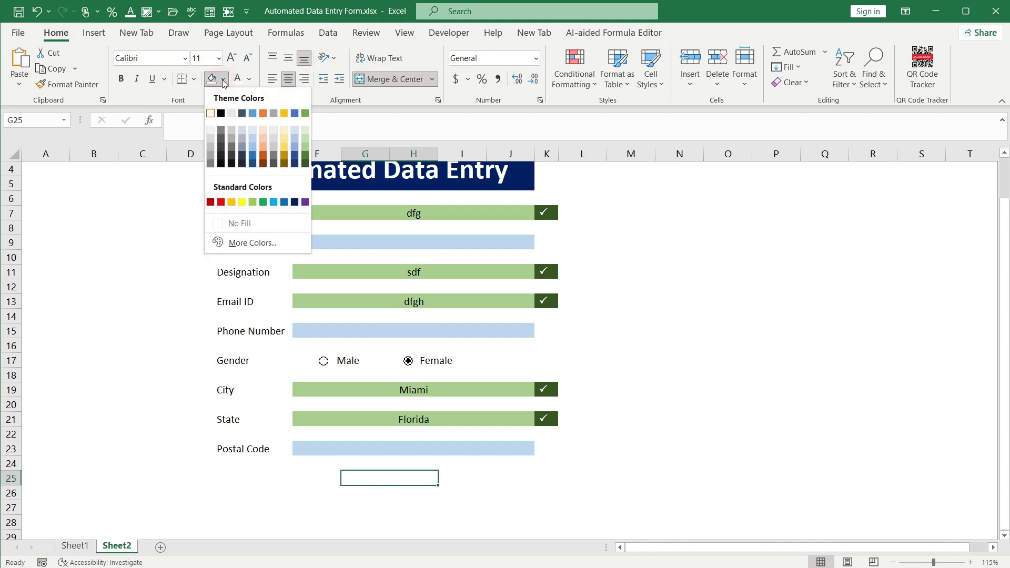
{"action": "left_click", "coordinate": [242, 156]}
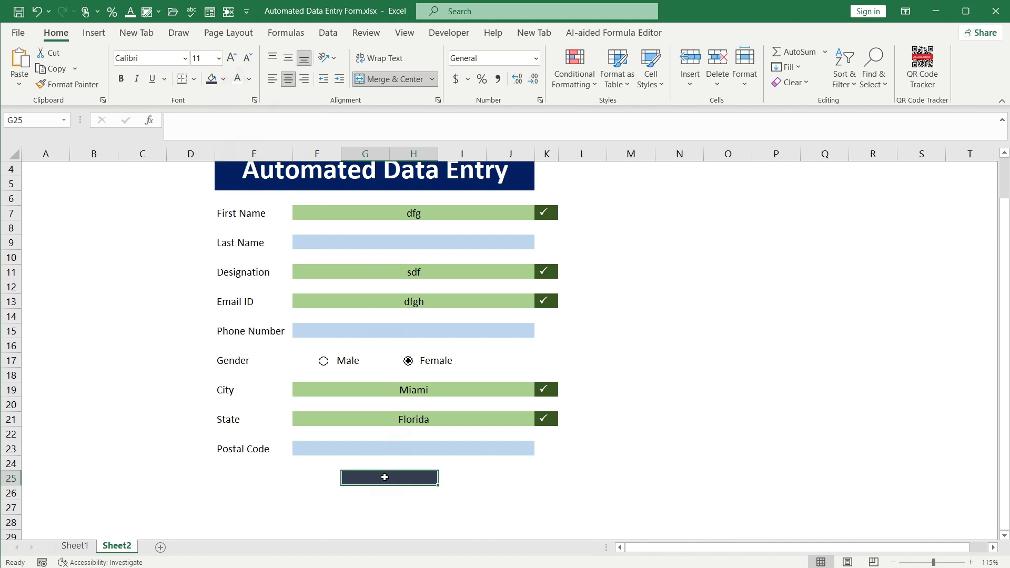
{"action": "type", "text": "Con"}
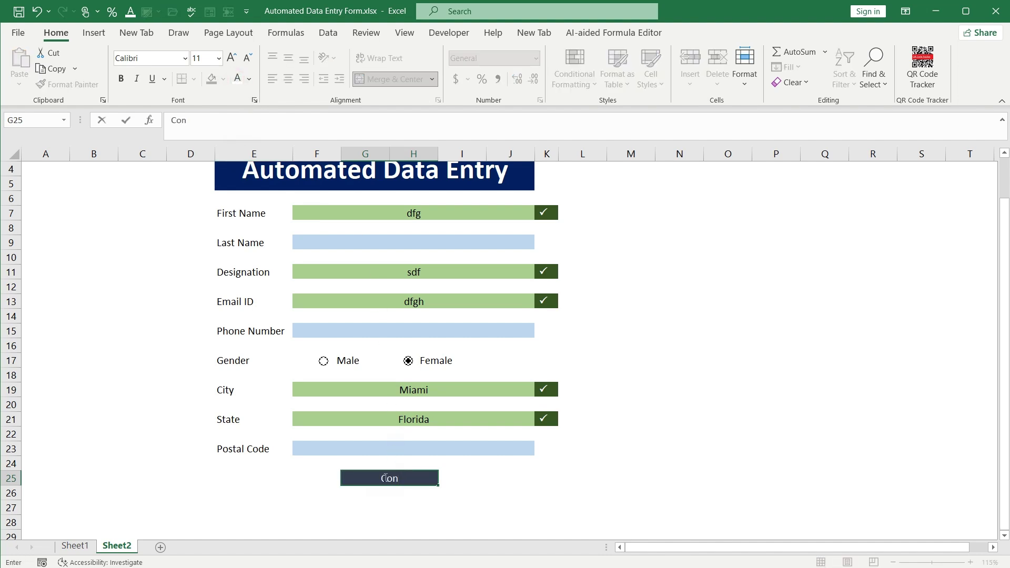
{"action": "type", "text": "firm"}
{"action": "key", "text": "ctrl+Return"}
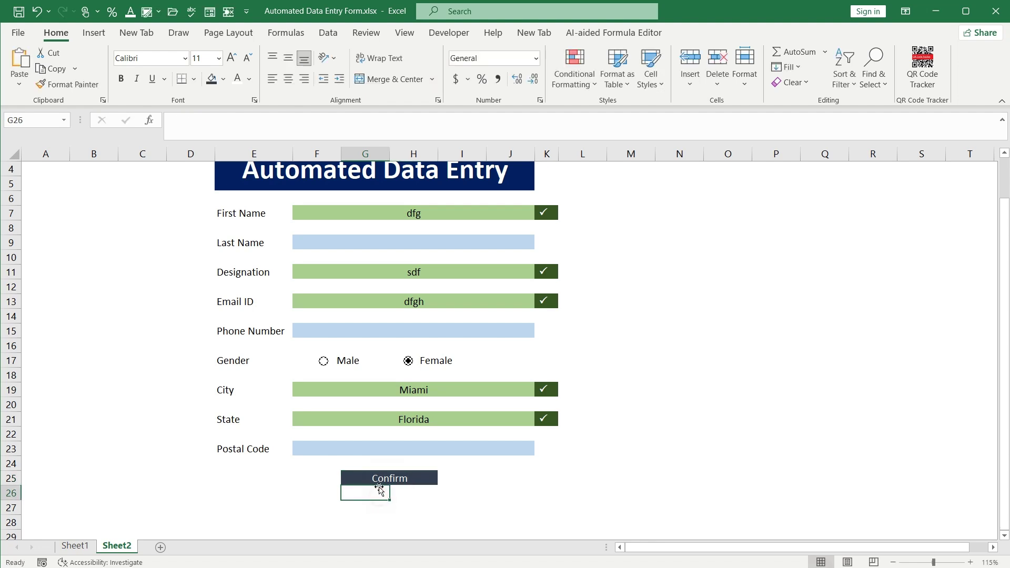
Make the Confirm label bold at 20 pt
{"action": "left_click", "coordinate": [122, 78]}
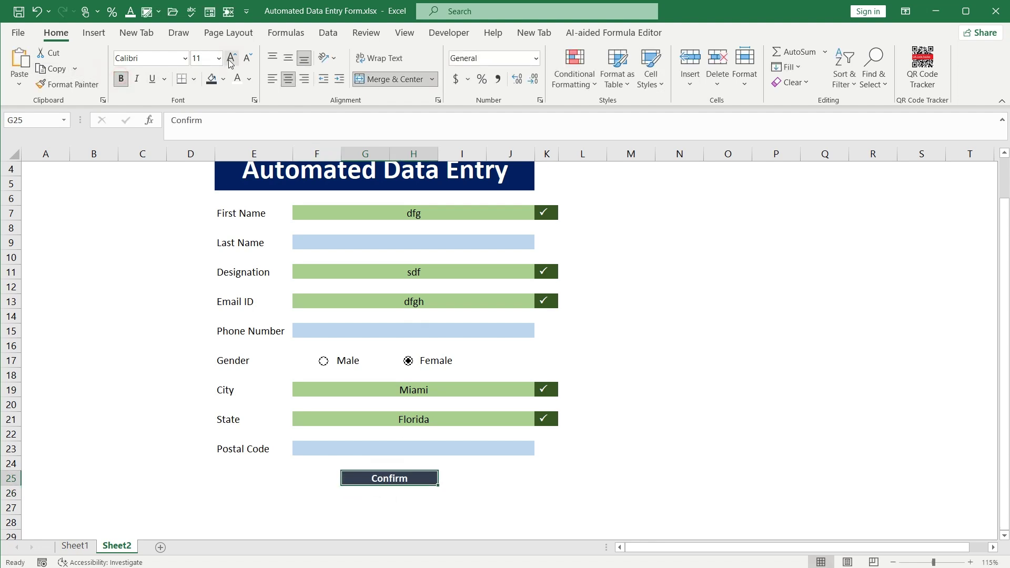
{"action": "left_click", "coordinate": [232, 58]}
{"action": "left_click", "coordinate": [232, 58]}
{"action": "left_click", "coordinate": [232, 57]}
{"action": "left_click", "coordinate": [232, 58]}
{"action": "left_click", "coordinate": [232, 58]}
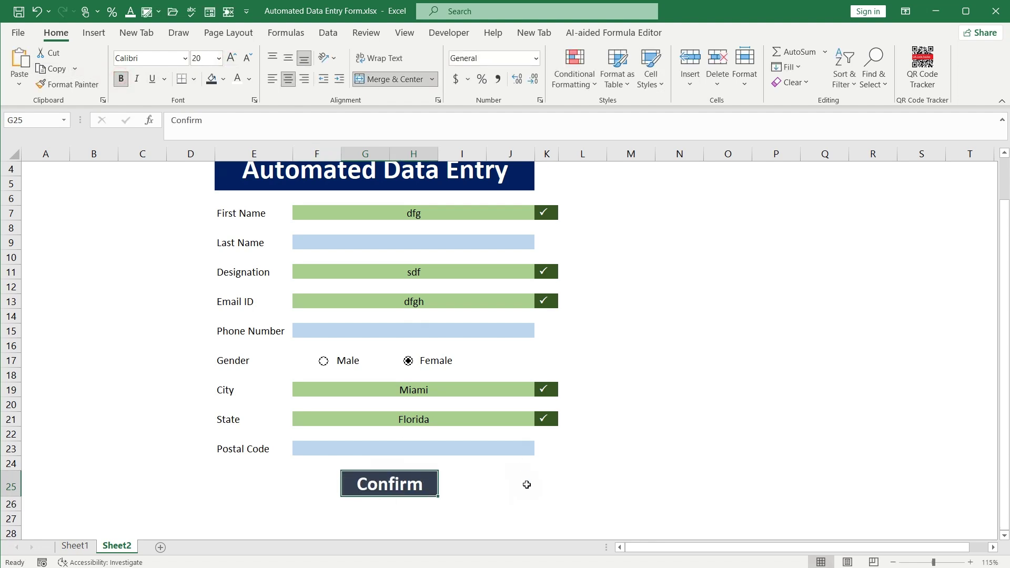
{"action": "left_click", "coordinate": [501, 487]}
Change the Confirm cell's fill to standard Blue
{"action": "left_click", "coordinate": [391, 483]}
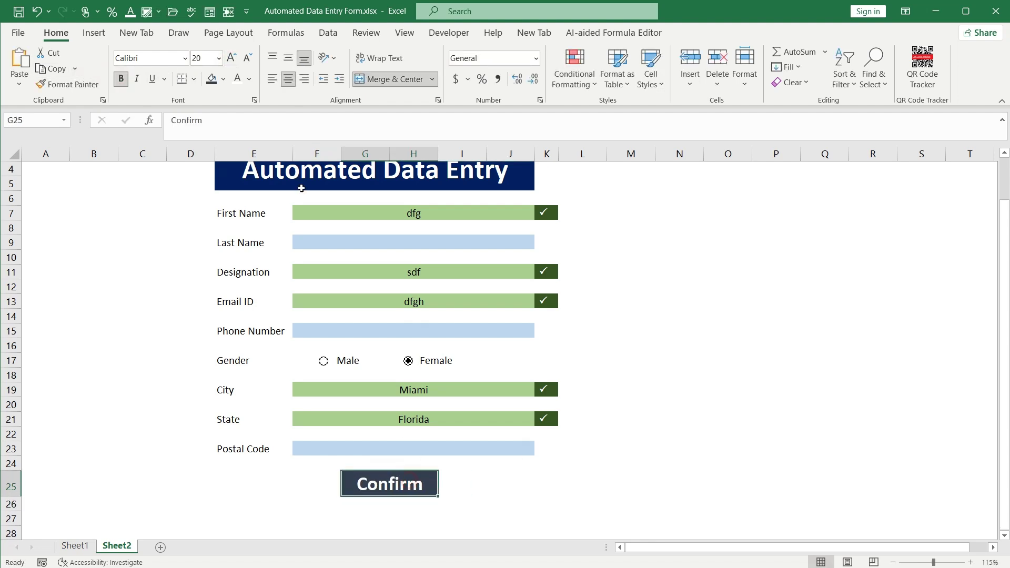
{"action": "left_click", "coordinate": [222, 79]}
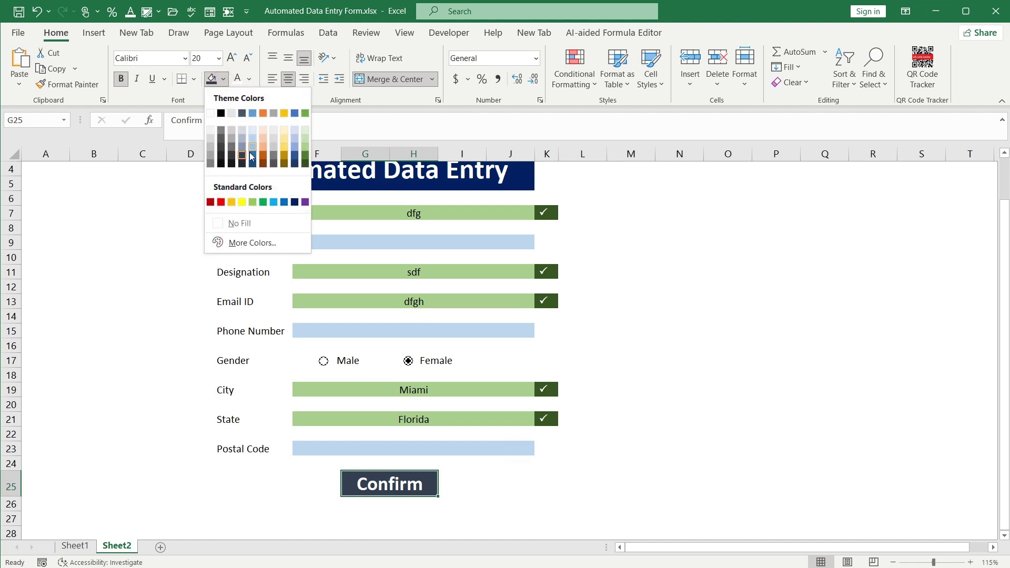
{"action": "left_click", "coordinate": [284, 202]}
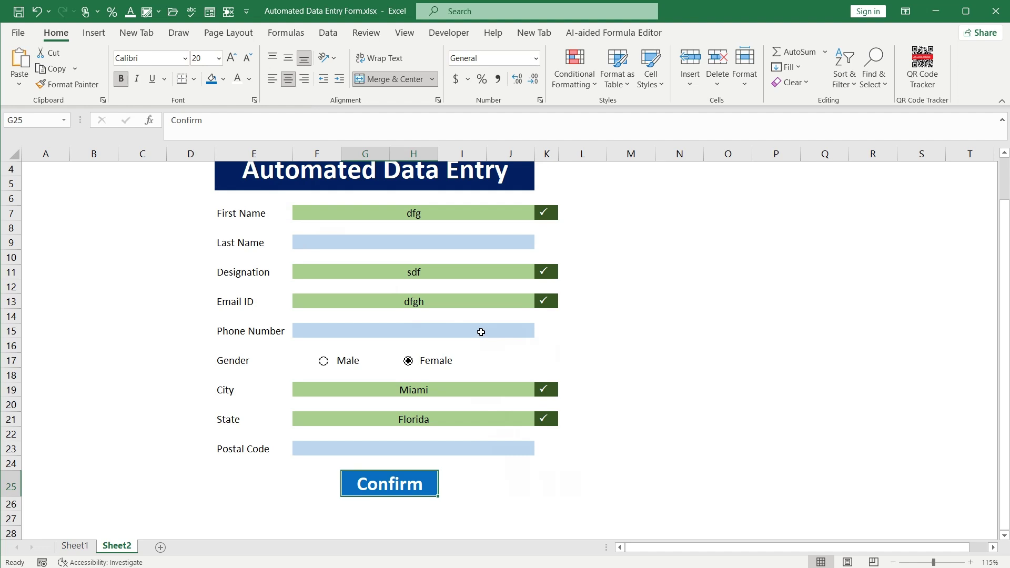
{"action": "scroll", "coordinate": [481, 331], "scroll_direction": "down", "scroll_amount": 1}
{"action": "left_click", "coordinate": [412, 285]}
{"action": "scroll", "coordinate": [426, 294], "scroll_direction": "up", "scroll_amount": 2}
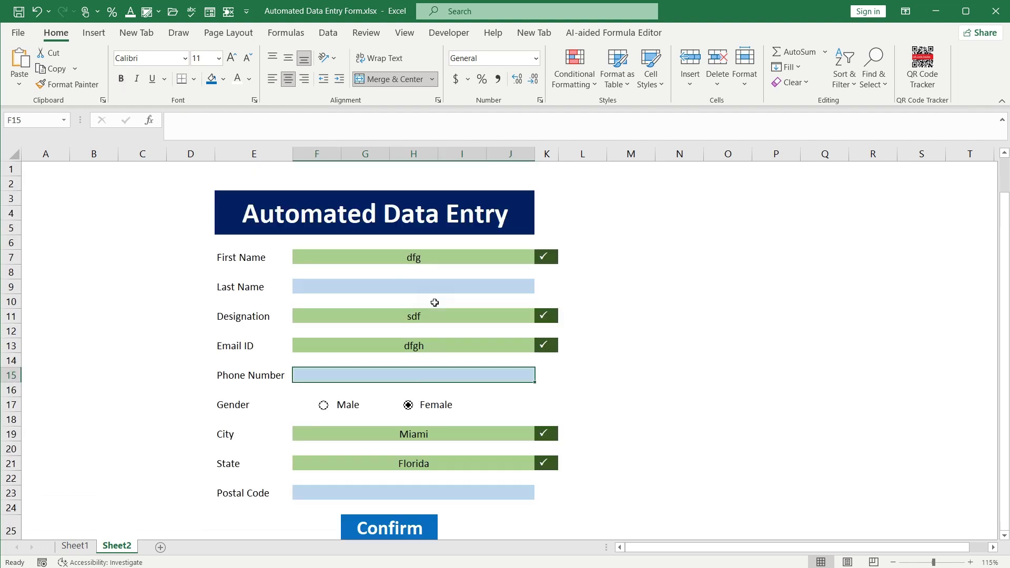
{"action": "left_click", "coordinate": [421, 285]}
{"action": "scroll", "coordinate": [478, 385], "scroll_direction": "down", "scroll_amount": 1}
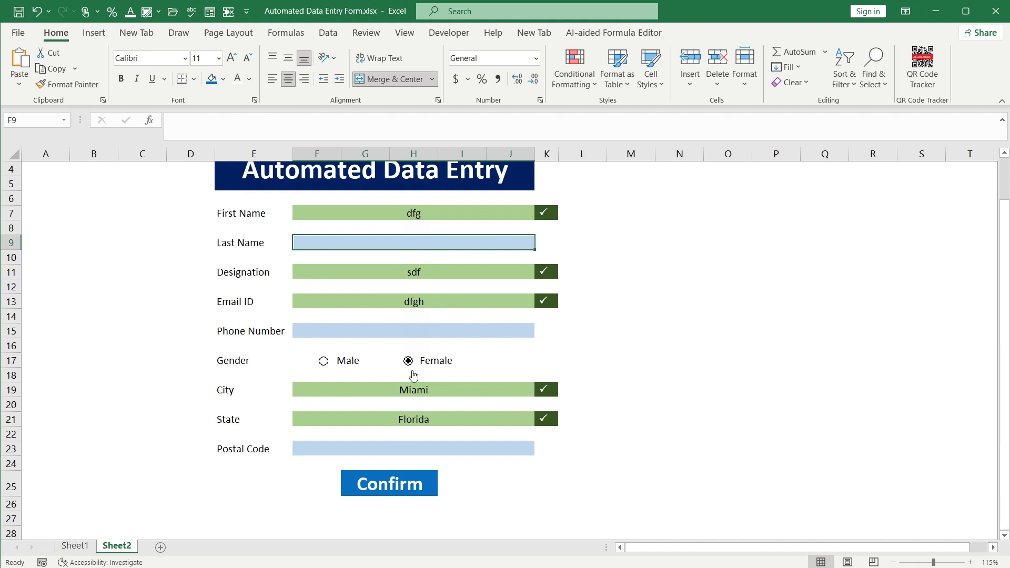
{"action": "left_click", "coordinate": [417, 484]}
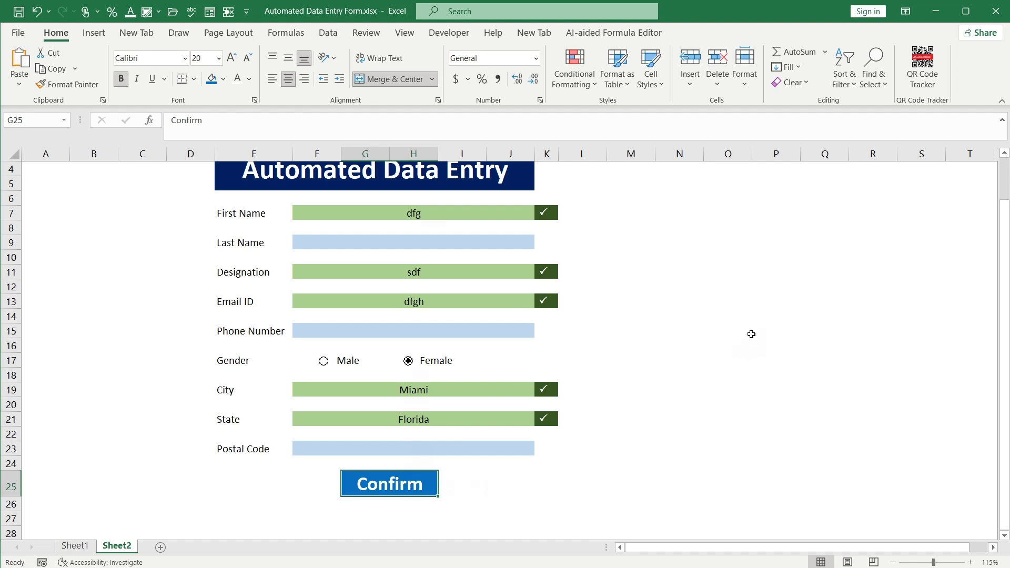
Save, recolour the Confirm cell G25 grey, and select the labels First Name through Postal Code
{"action": "key", "text": "ctrl+s"}
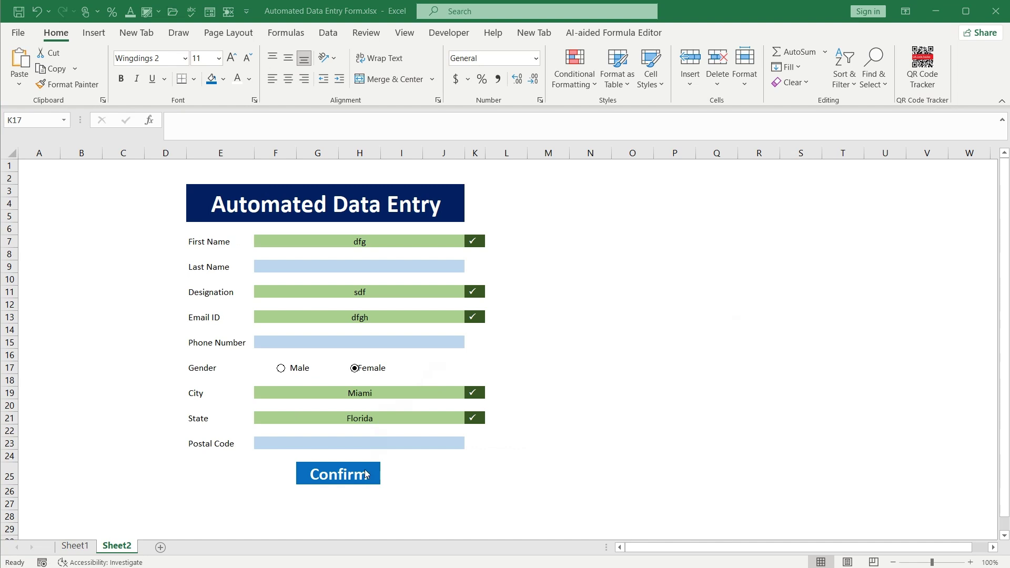
{"action": "left_click", "coordinate": [335, 476]}
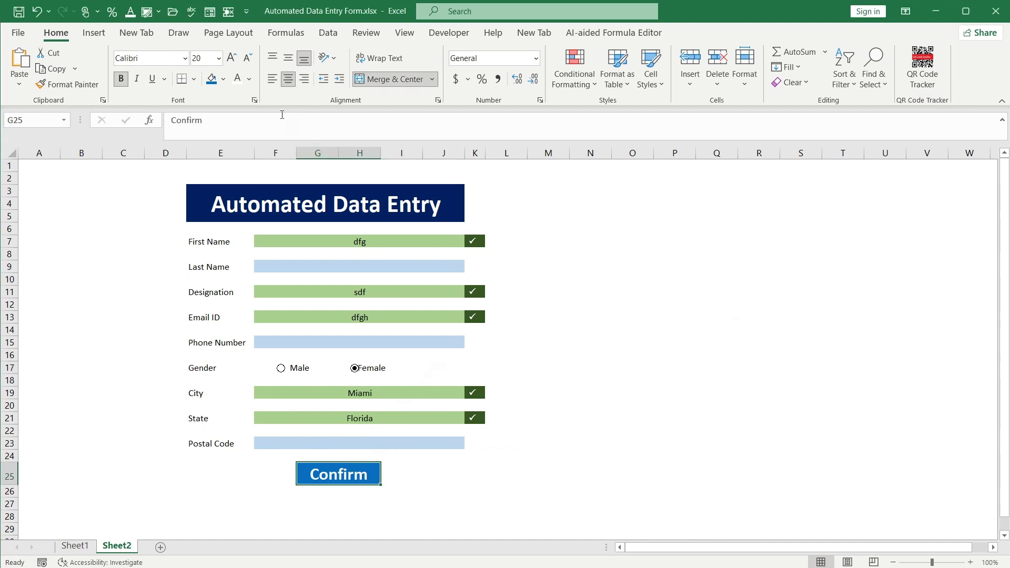
{"action": "left_click", "coordinate": [224, 79]}
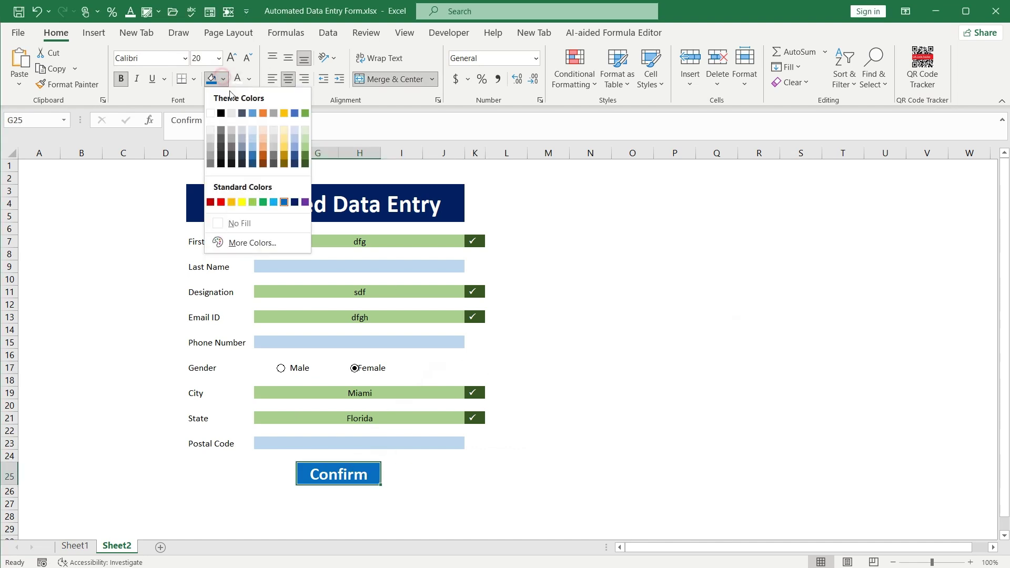
{"action": "left_click", "coordinate": [210, 152]}
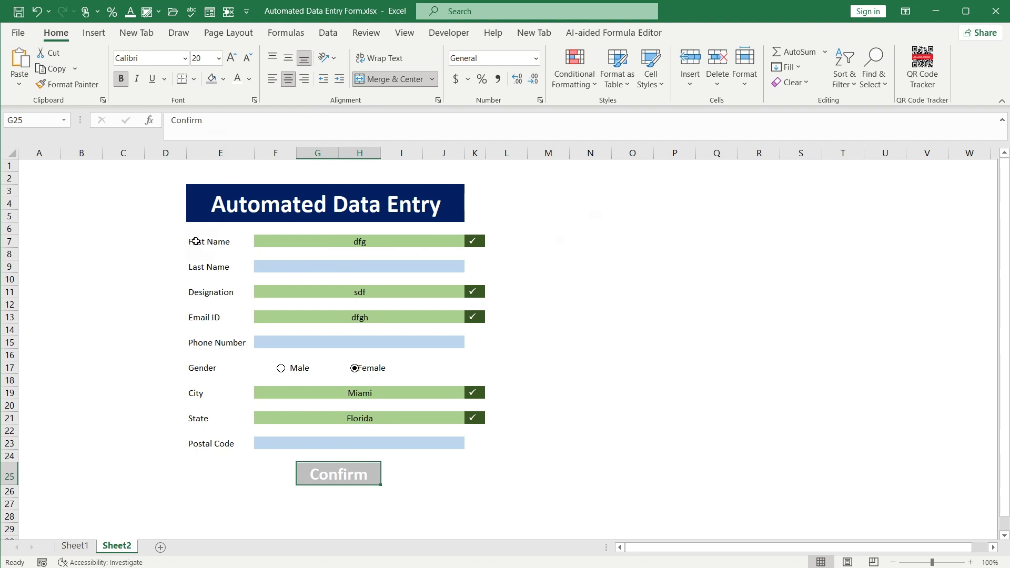
{"action": "left_click_drag", "start_coordinate": [196, 241], "coordinate": [219, 444]}
Enlarge the form labels to 14 pt and autofit column E to fit them
{"action": "left_click", "coordinate": [231, 58]}
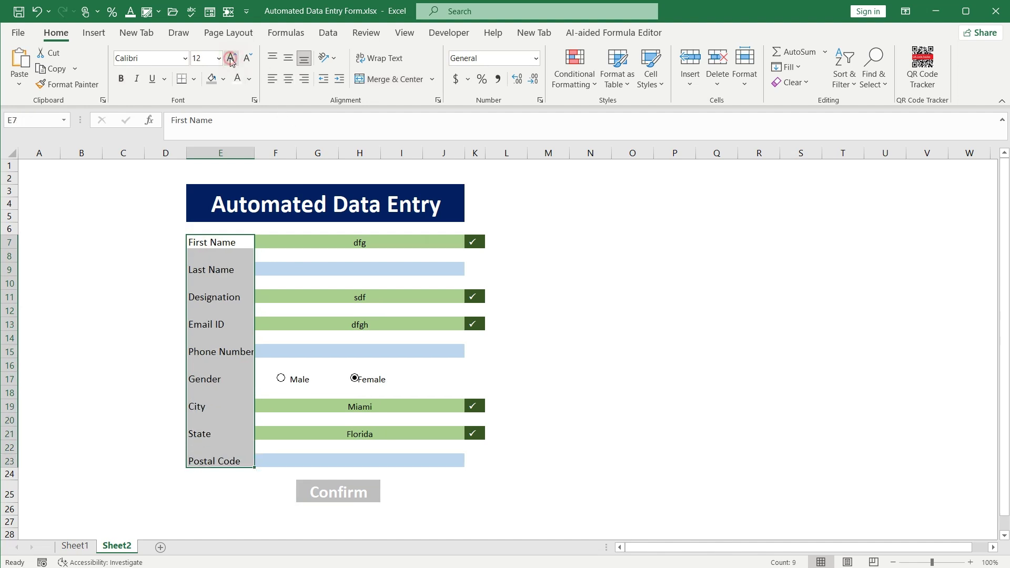
{"action": "left_click", "coordinate": [232, 58]}
{"action": "double_click", "coordinate": [255, 153]}
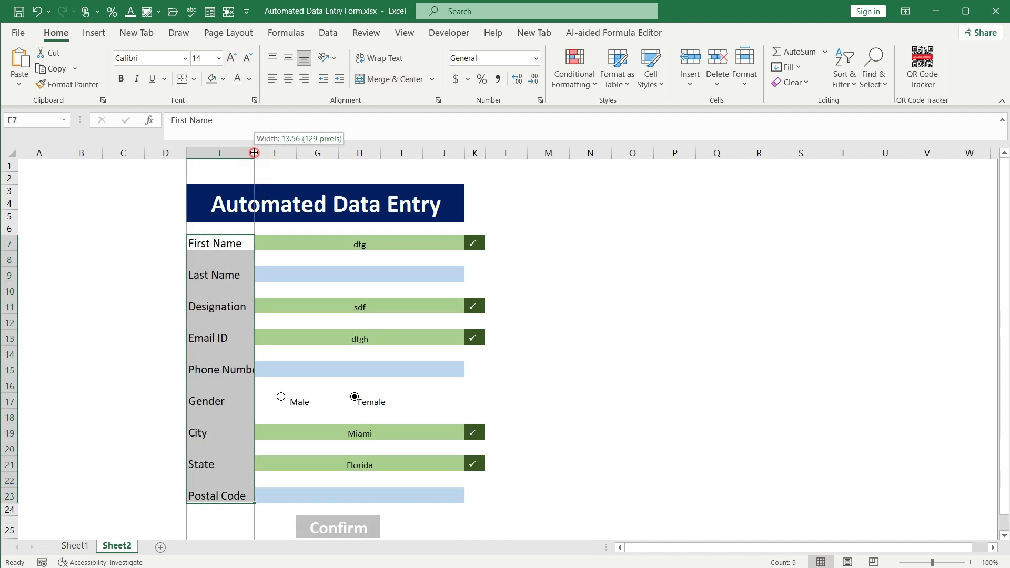
Copy the labels First Name through Postal Code and paste them into P7
{"action": "right_click", "coordinate": [244, 243]}
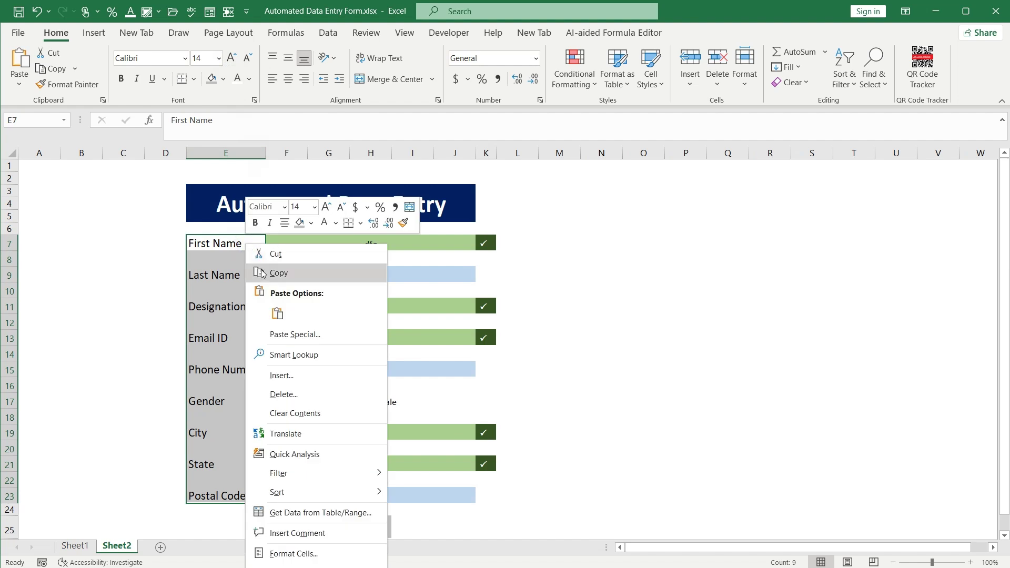
{"action": "left_click", "coordinate": [279, 271]}
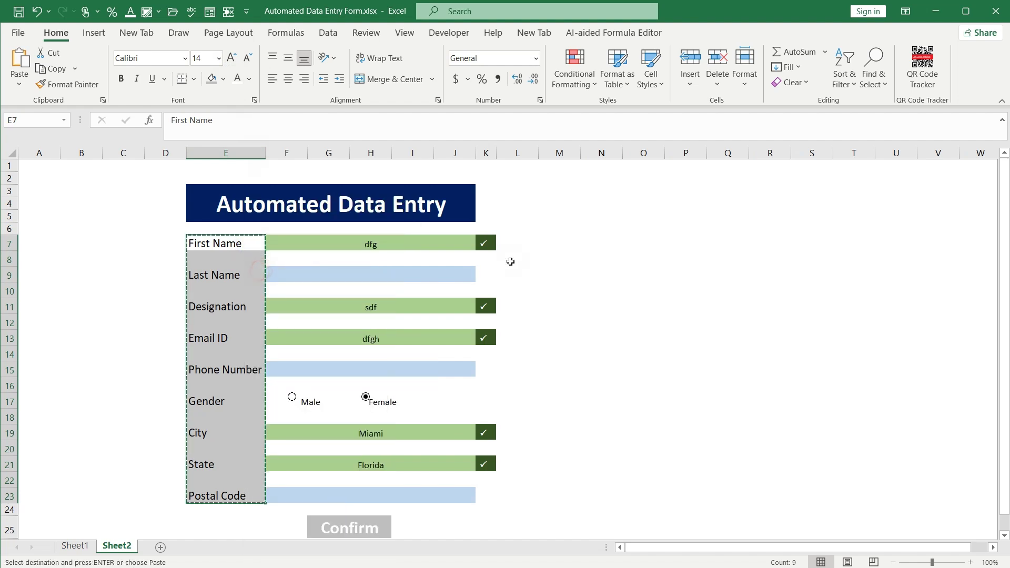
{"action": "left_click", "coordinate": [678, 232]}
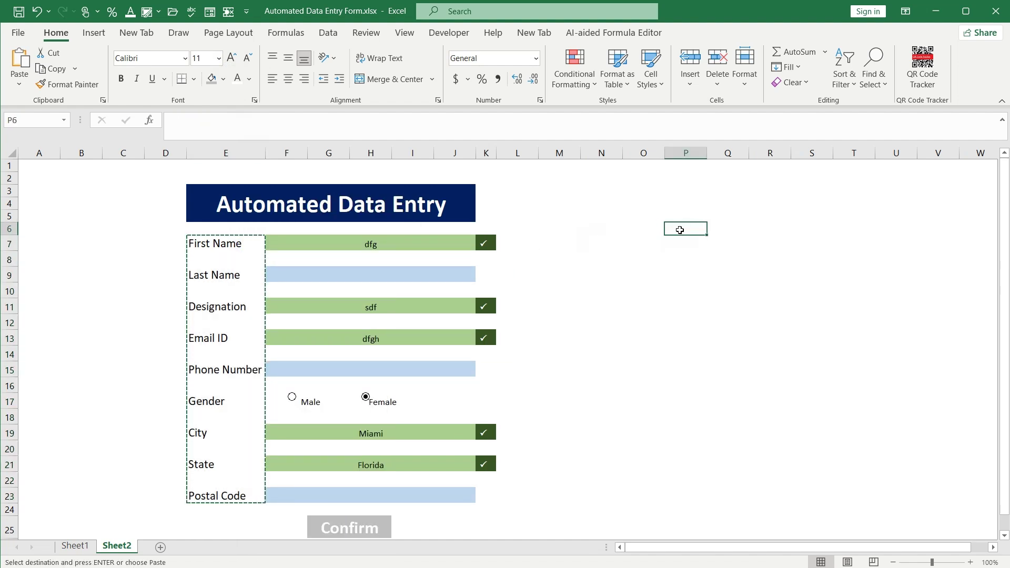
{"action": "left_click", "coordinate": [682, 241]}
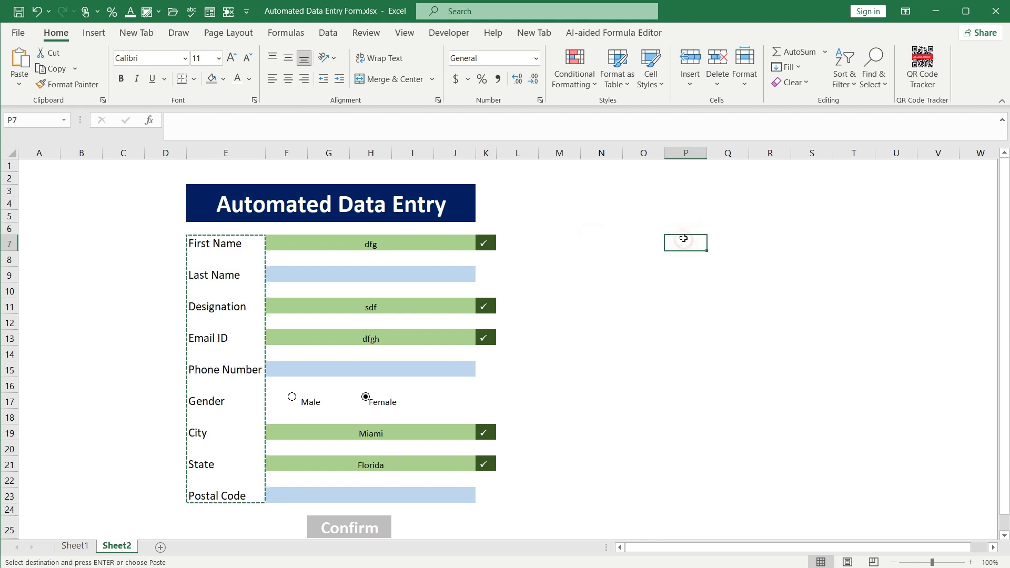
{"action": "right_click", "coordinate": [683, 242]}
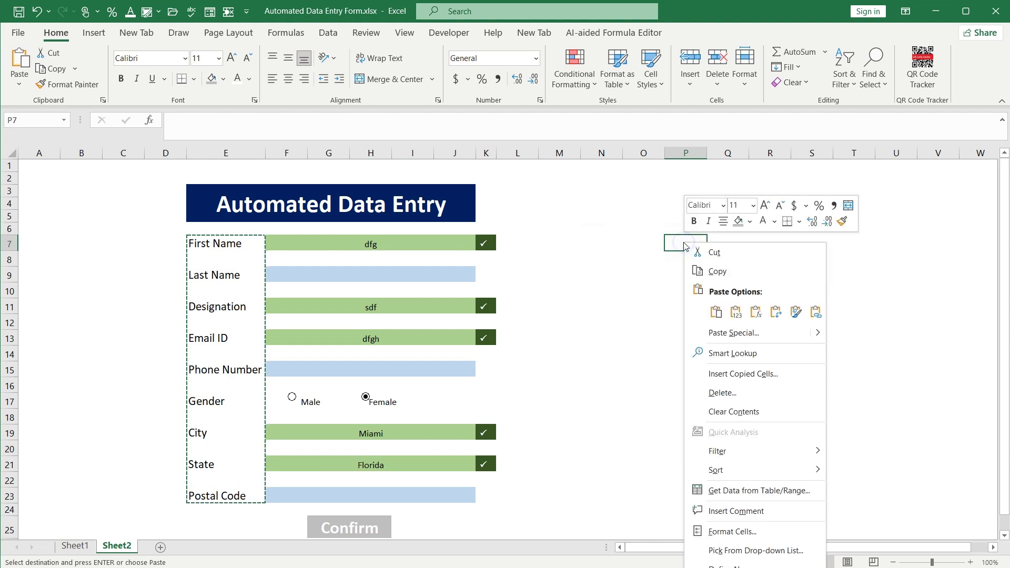
{"action": "left_click", "coordinate": [721, 316]}
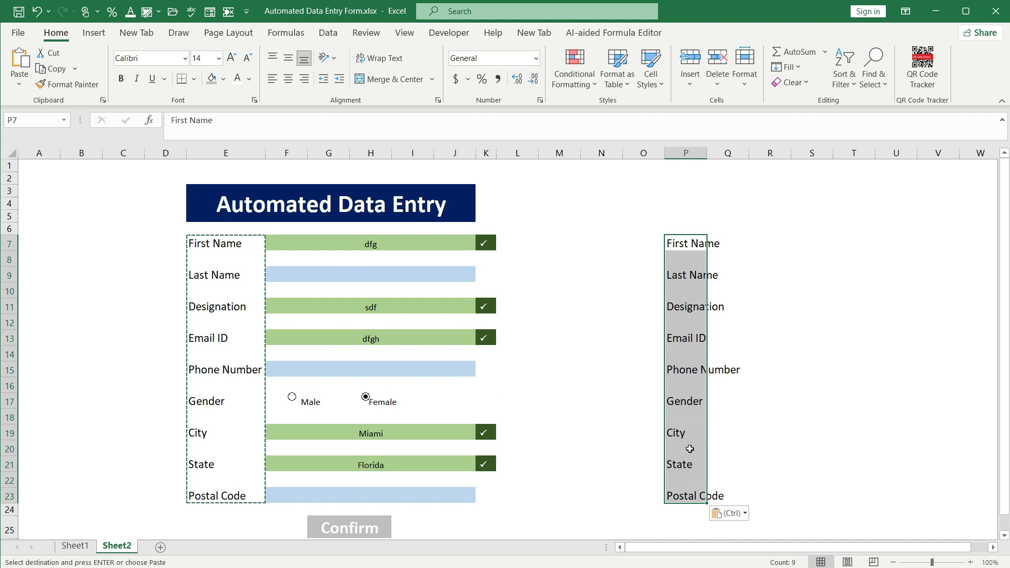
{"action": "right_click", "coordinate": [678, 382]}
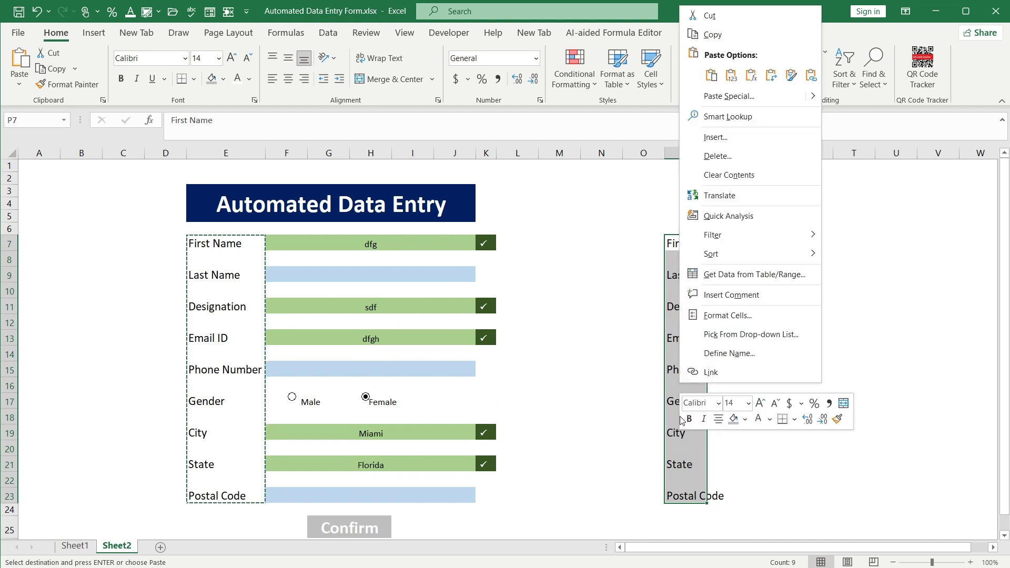
Select the blank cells among the copied labels with Go To Special > Blanks
{"action": "key", "text": "Escape"}
{"action": "key", "text": "ctrl+g"}
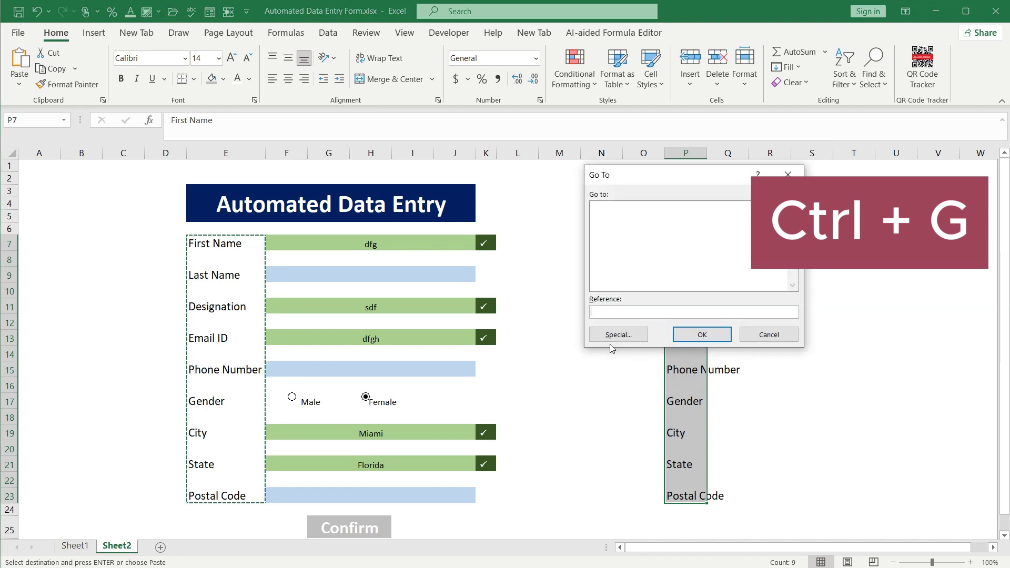
{"action": "left_click", "coordinate": [611, 338]}
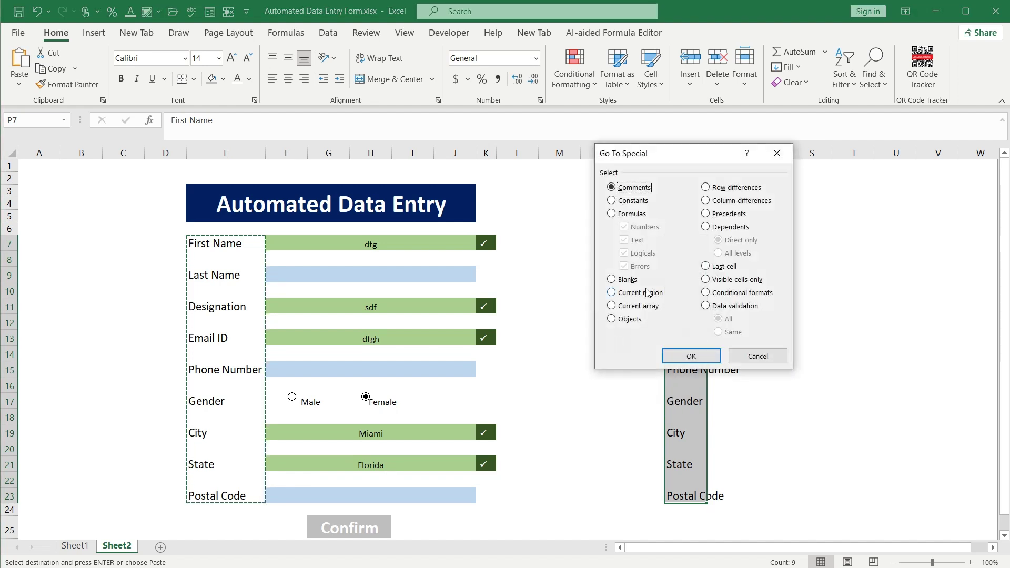
{"action": "left_click", "coordinate": [627, 280]}
{"action": "left_click", "coordinate": [690, 357]}
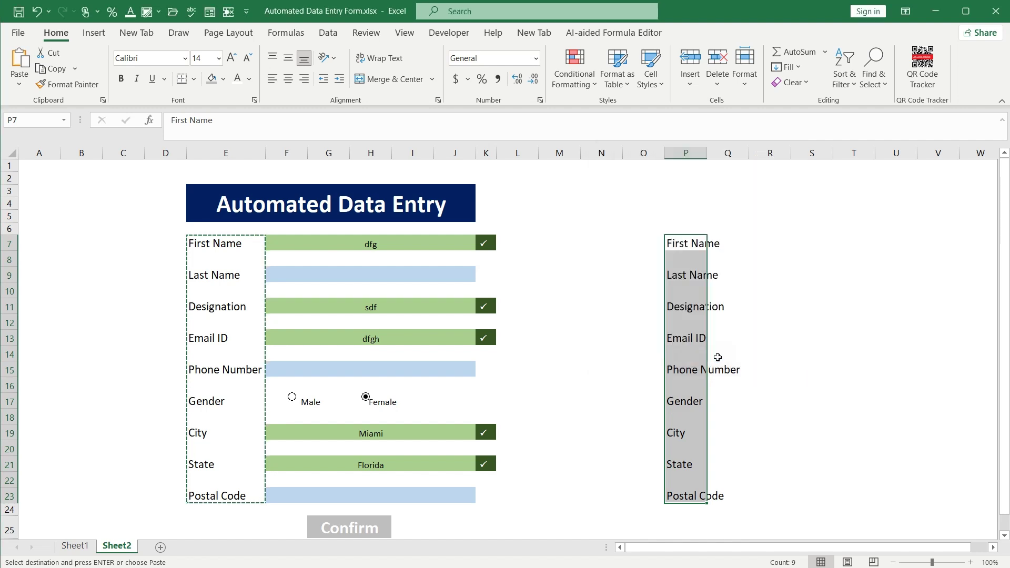
Delete the blank cells with Shift cells up, stacking the labels in P7:P15
{"action": "right_click", "coordinate": [683, 257]}
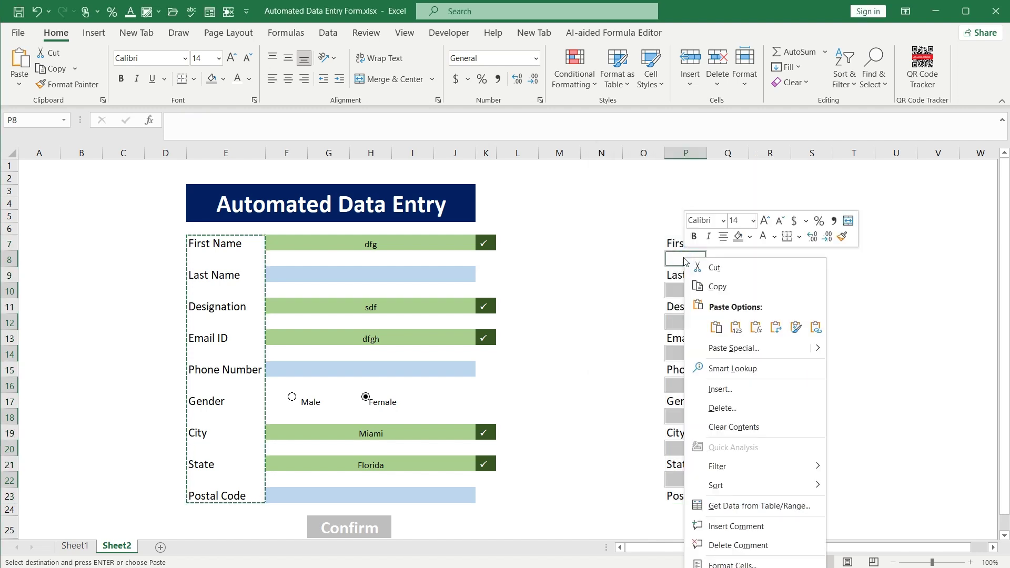
{"action": "key", "text": "Escape"}
{"action": "key", "text": "Escape"}
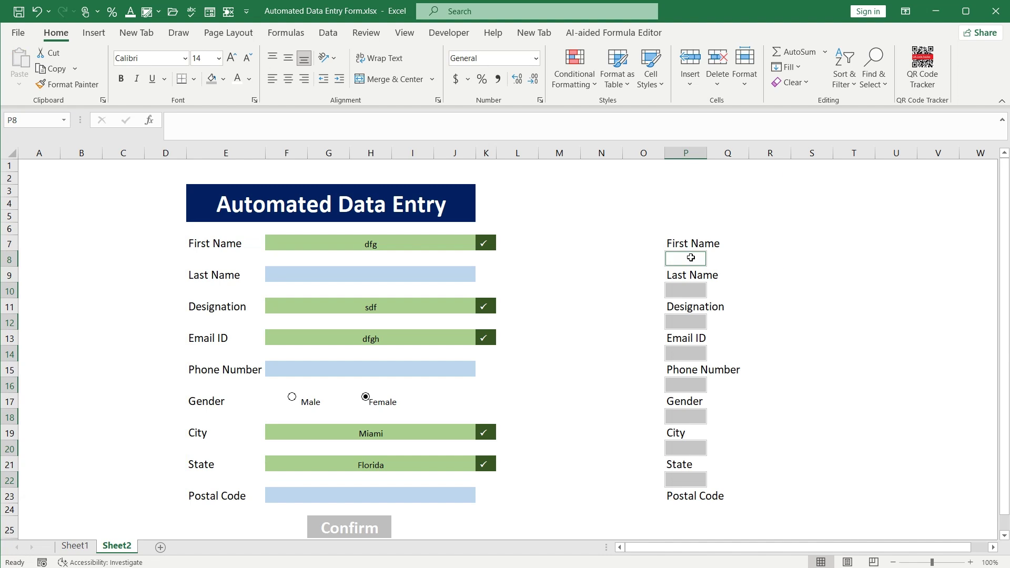
{"action": "key", "text": "ctrl+minus"}
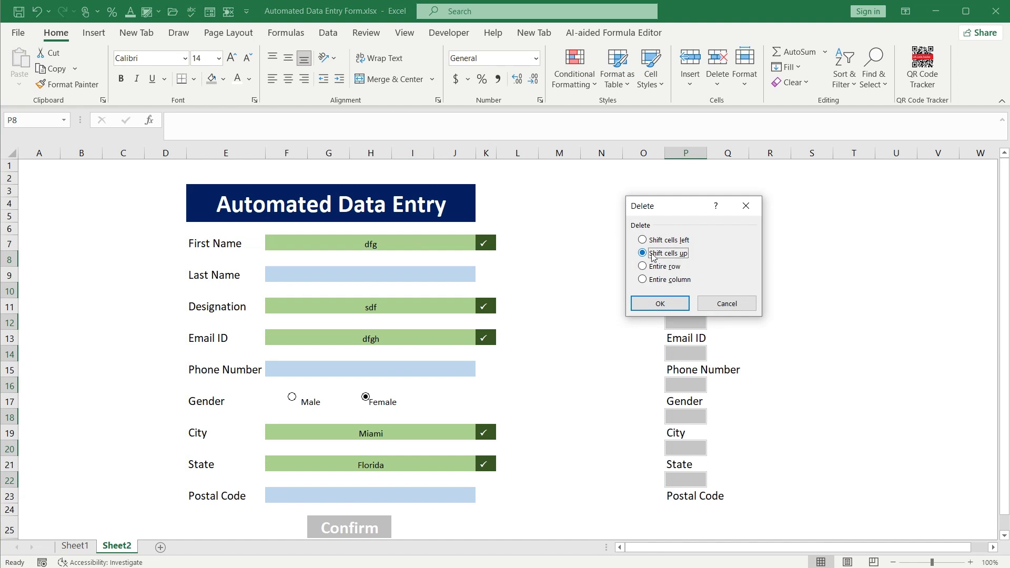
{"action": "left_click", "coordinate": [660, 303]}
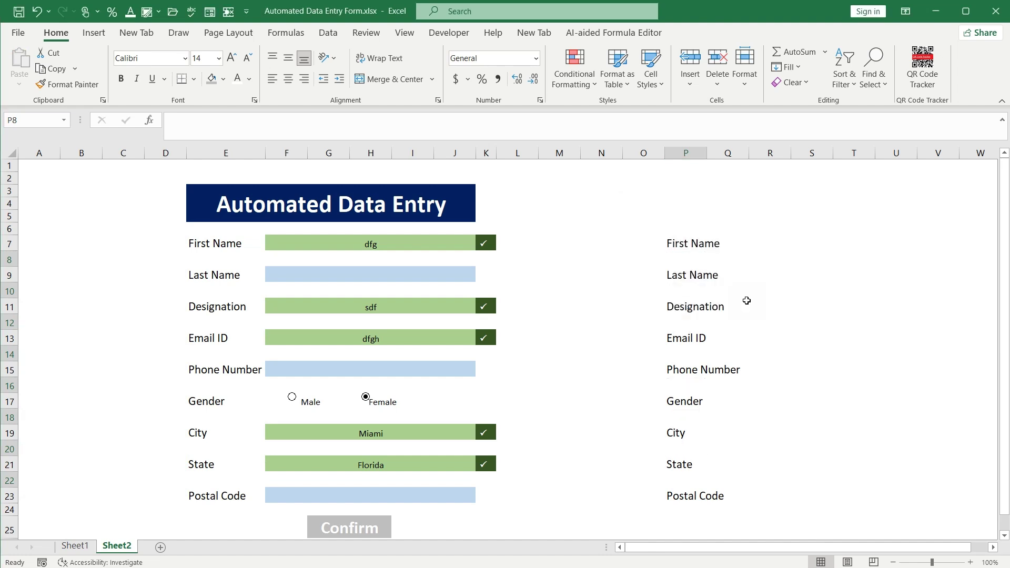
{"action": "left_click", "coordinate": [675, 243]}
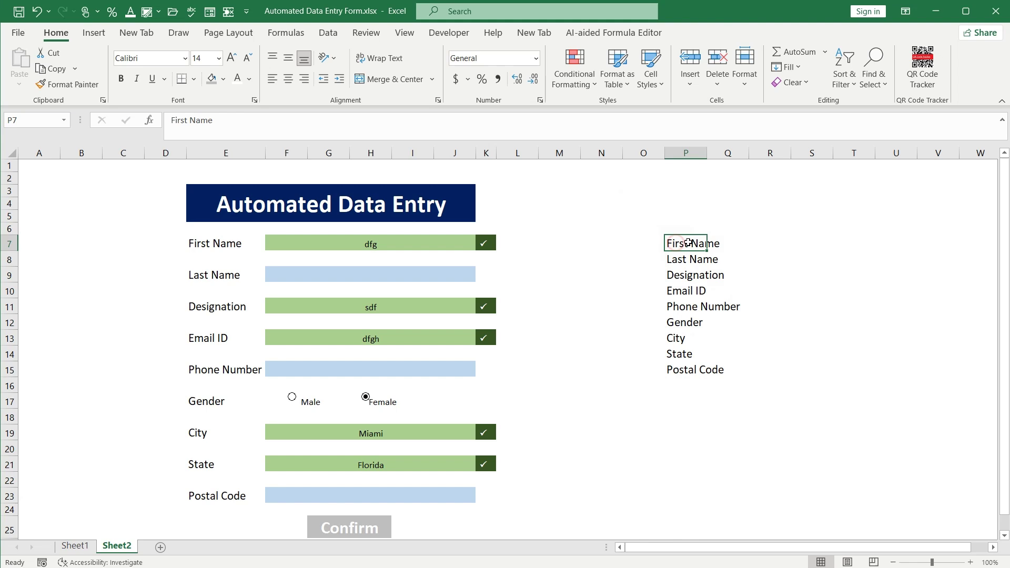
Autofit column P to its labels and enter a new first name in the form
{"action": "double_click", "coordinate": [706, 153]}
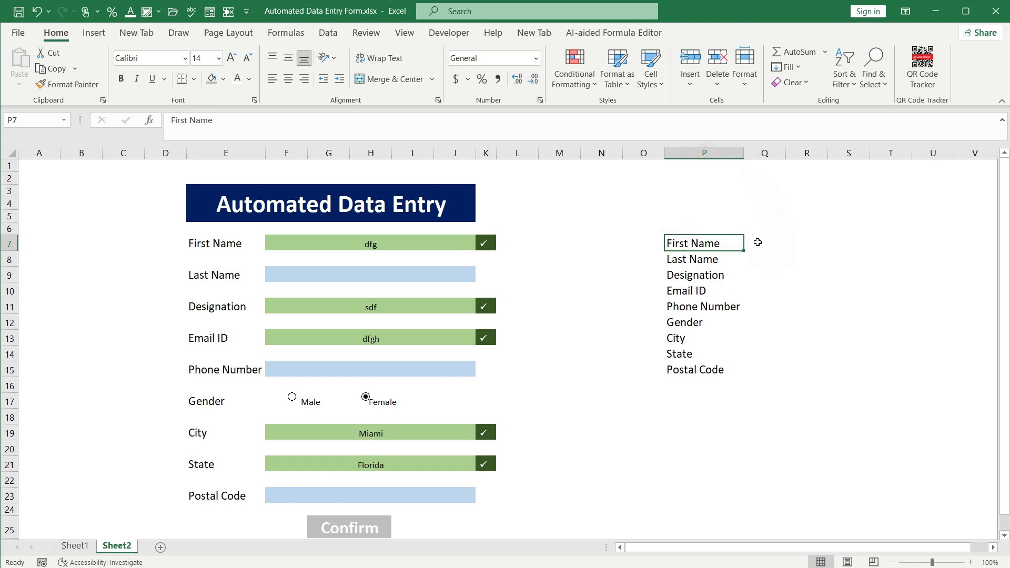
{"action": "left_click", "coordinate": [758, 242]}
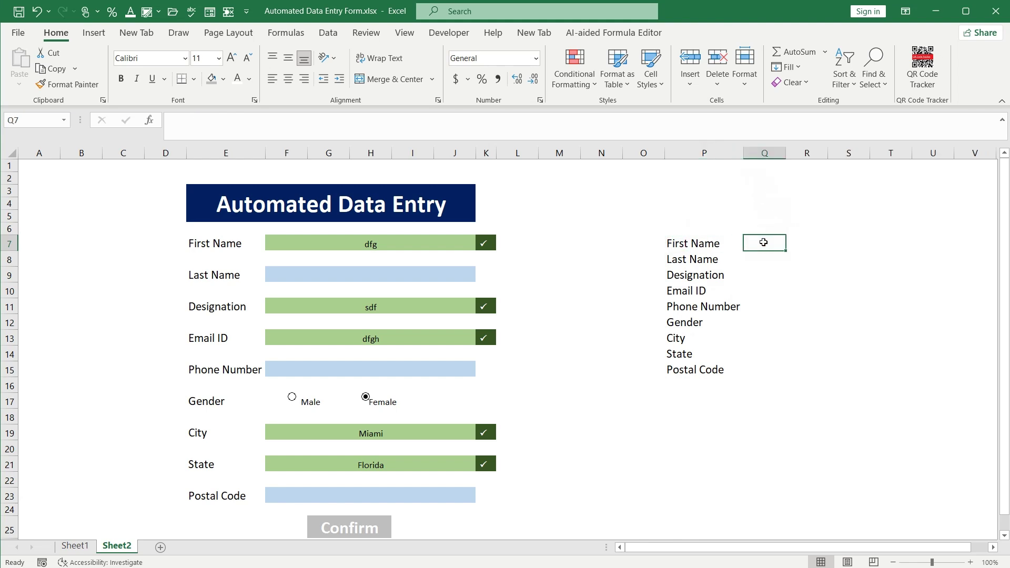
{"action": "left_click", "coordinate": [361, 243]}
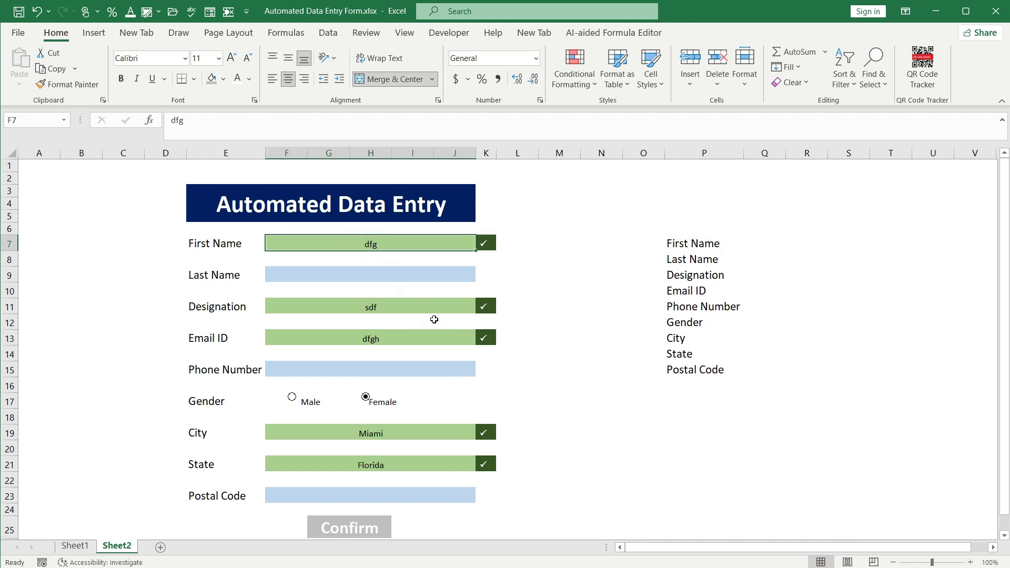
{"action": "type", "text": "John"}
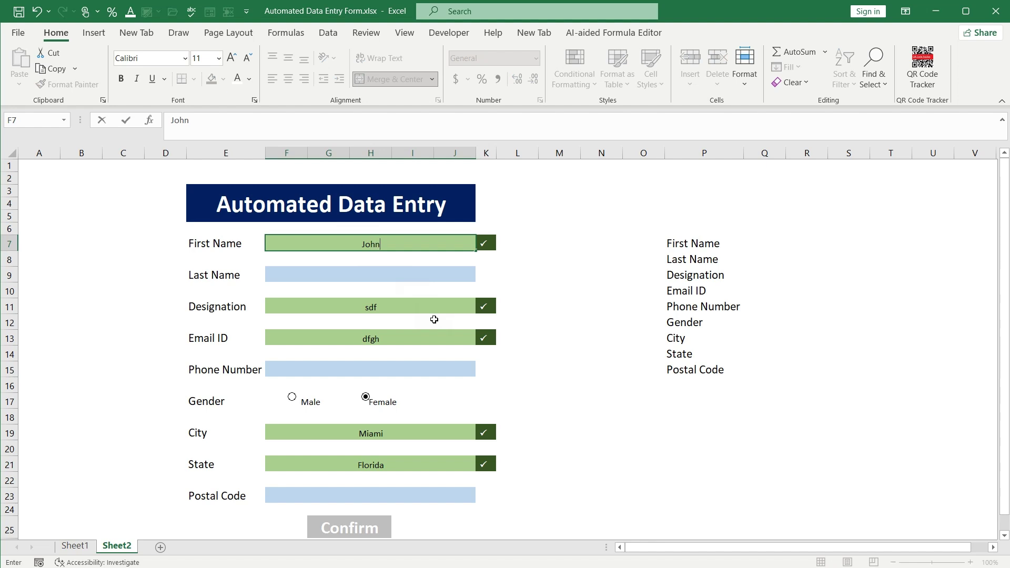
Fill in a last name, designation Mechanic, and complete the Email ID address
{"action": "left_click", "coordinate": [390, 275]}
{"action": "type", "text": "Smith"}
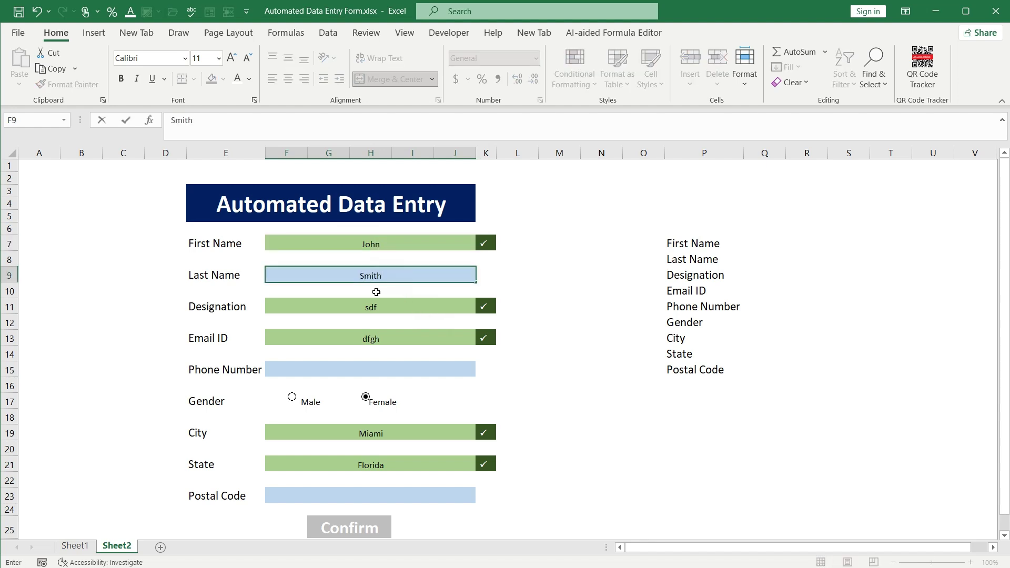
{"action": "left_click", "coordinate": [409, 307]}
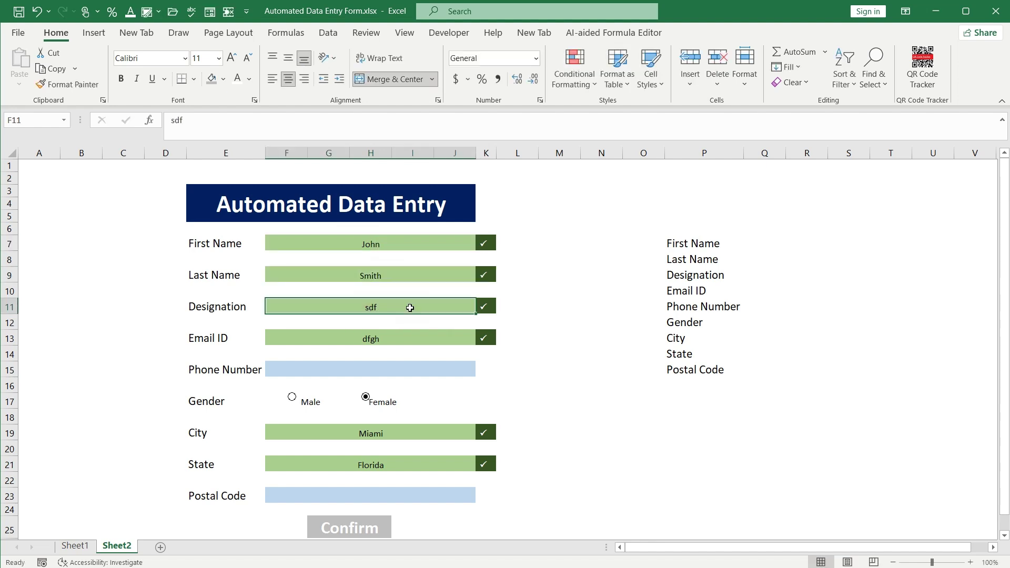
{"action": "type", "text": "Mechanic"}
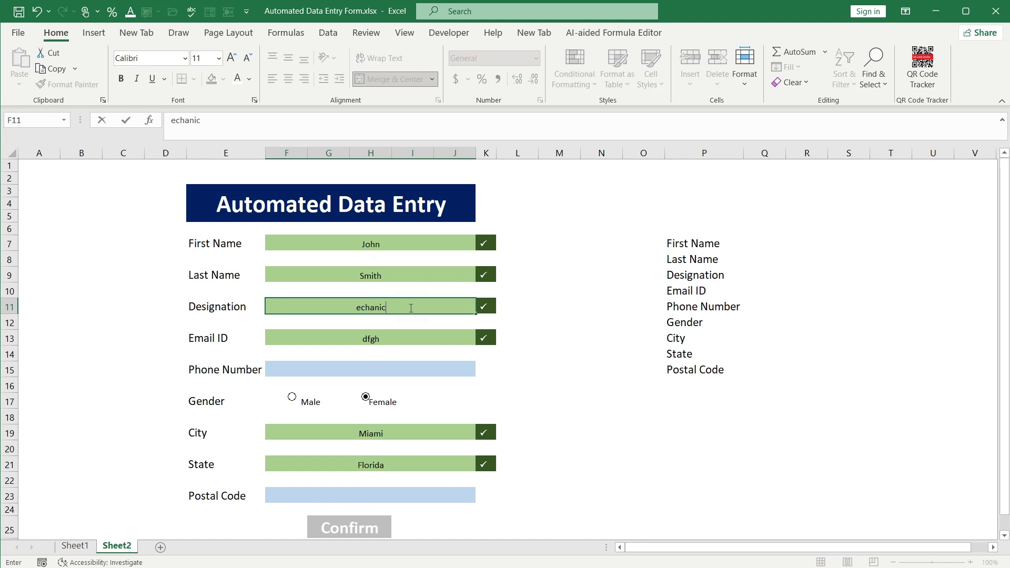
{"action": "left_click", "coordinate": [434, 336]}
{"action": "double_click", "coordinate": [436, 336]}
{"action": "type", "text": "@gmail.com"}
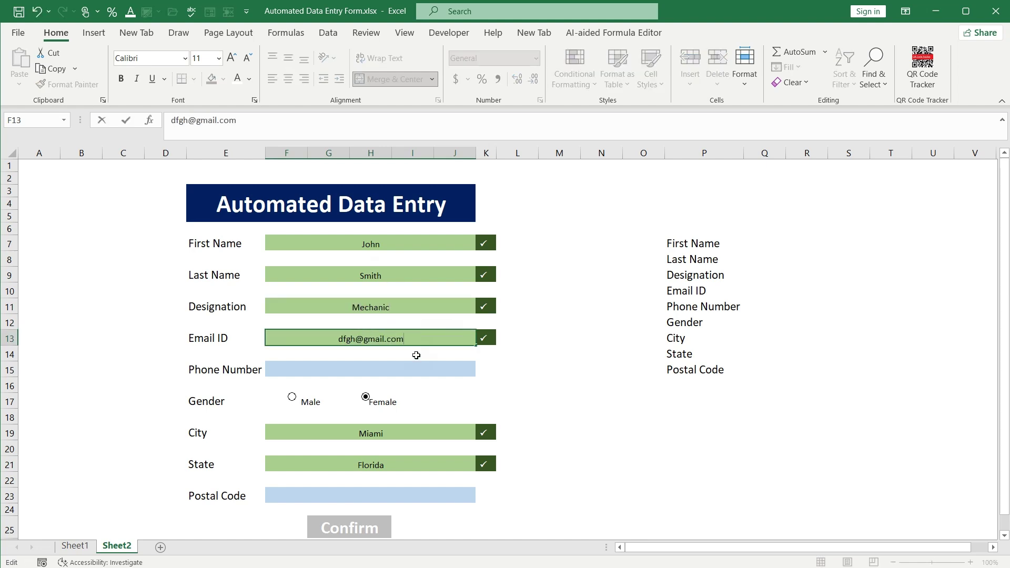
{"action": "left_click", "coordinate": [410, 368]}
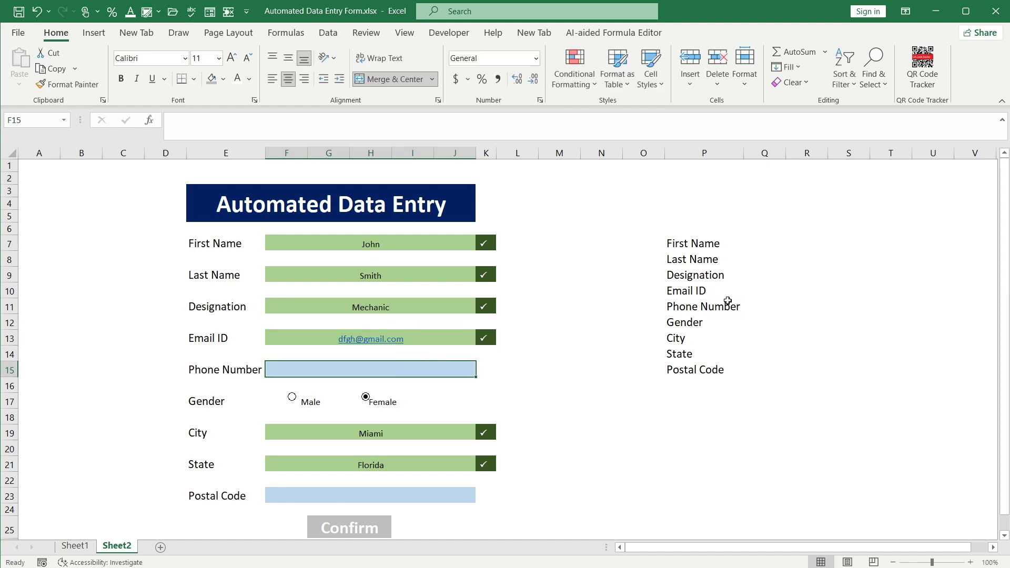
{"action": "left_click", "coordinate": [735, 242]}
Link Q7, Q8 and Q9 to the First Name, Last Name and Designation entries with = formulas
{"action": "left_click", "coordinate": [776, 246]}
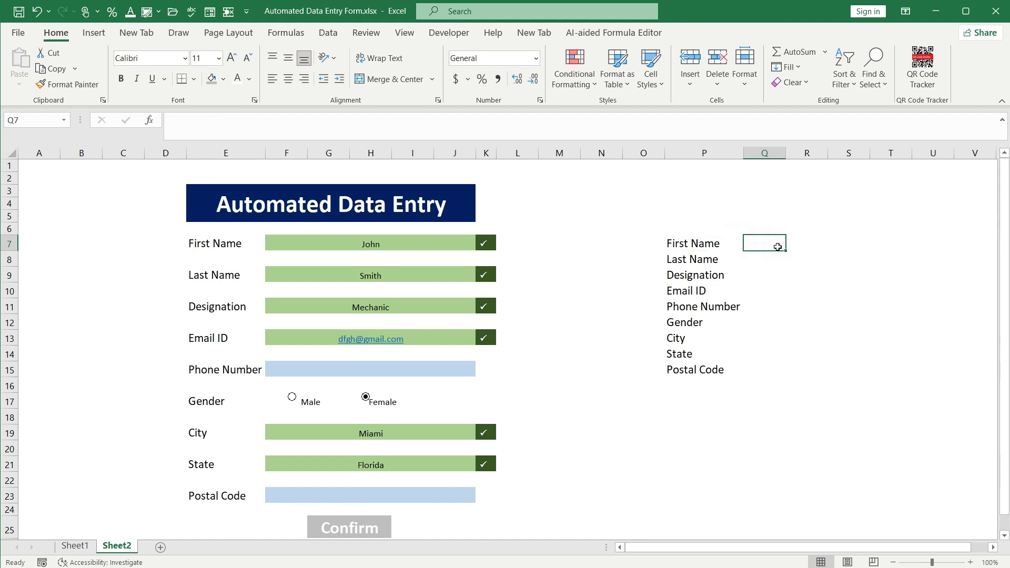
{"action": "type", "text": "="}
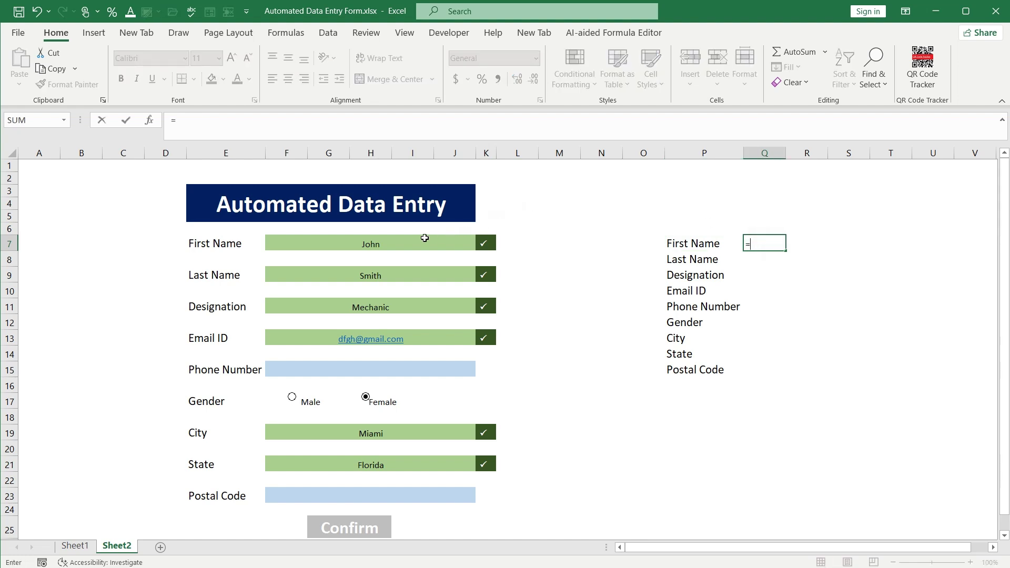
{"action": "left_click", "coordinate": [404, 240]}
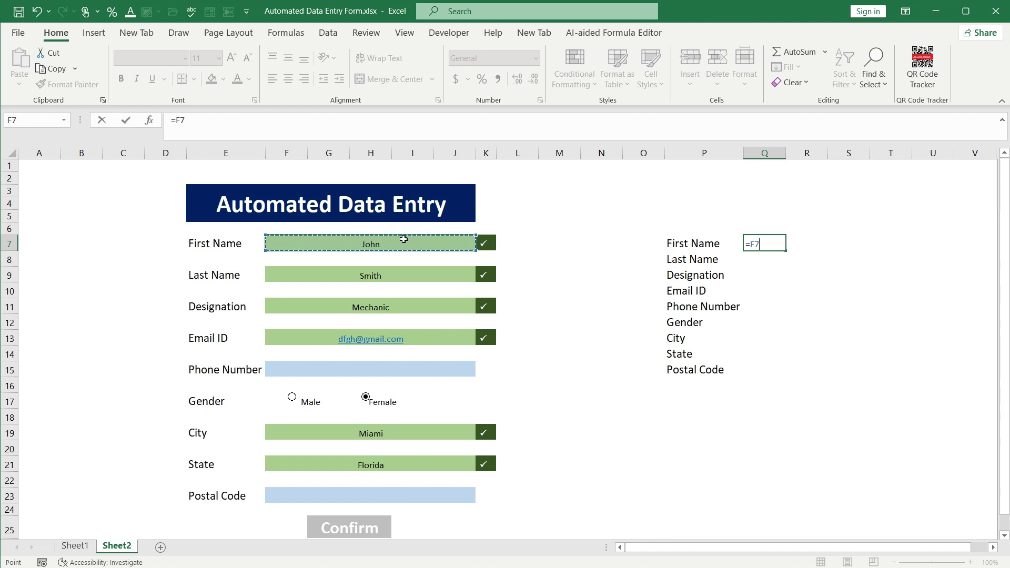
{"action": "key", "text": "Return"}
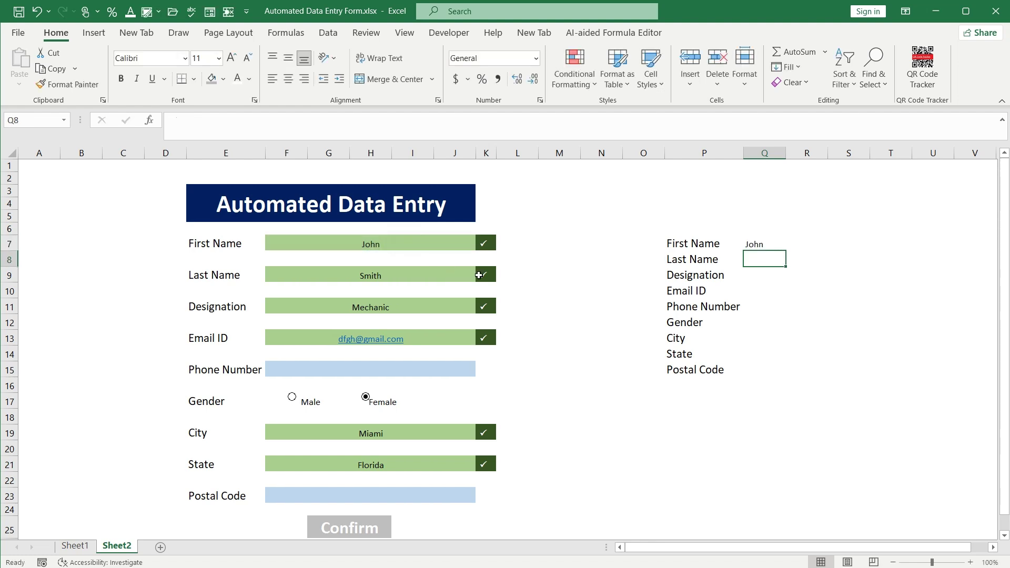
{"action": "type", "text": "="}
{"action": "left_click", "coordinate": [405, 276]}
{"action": "key", "text": "Return"}
{"action": "key", "text": "equal"}
{"action": "left_click", "coordinate": [370, 307]}
{"action": "key", "text": "Return"}
Link the remaining summary cells to the Email ID, Phone Number and address entries through Postal Code
{"action": "key", "text": "equal"}
{"action": "left_click", "coordinate": [349, 338]}
{"action": "key", "text": "Return"}
{"action": "key", "text": "equal"}
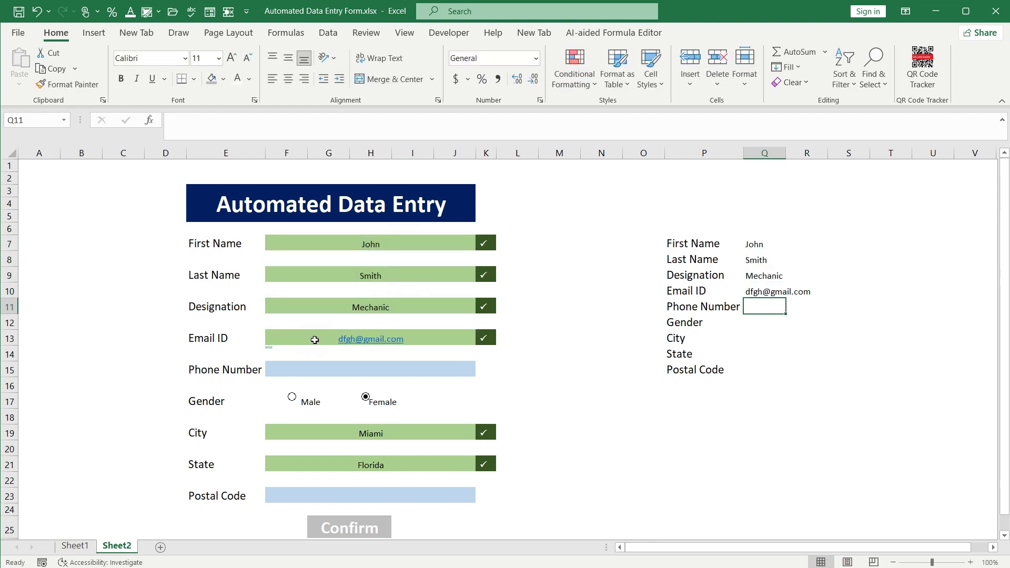
{"action": "left_click", "coordinate": [424, 368]}
{"action": "key", "text": "Return"}
{"action": "key", "text": "Return"}
{"action": "key", "text": "equal"}
{"action": "left_click", "coordinate": [371, 434]}
{"action": "key", "text": "Return"}
{"action": "key", "text": "equal"}
{"action": "left_click", "coordinate": [370, 465]}
{"action": "key", "text": "Return"}
{"action": "key", "text": "equal"}
{"action": "left_click", "coordinate": [371, 496]}
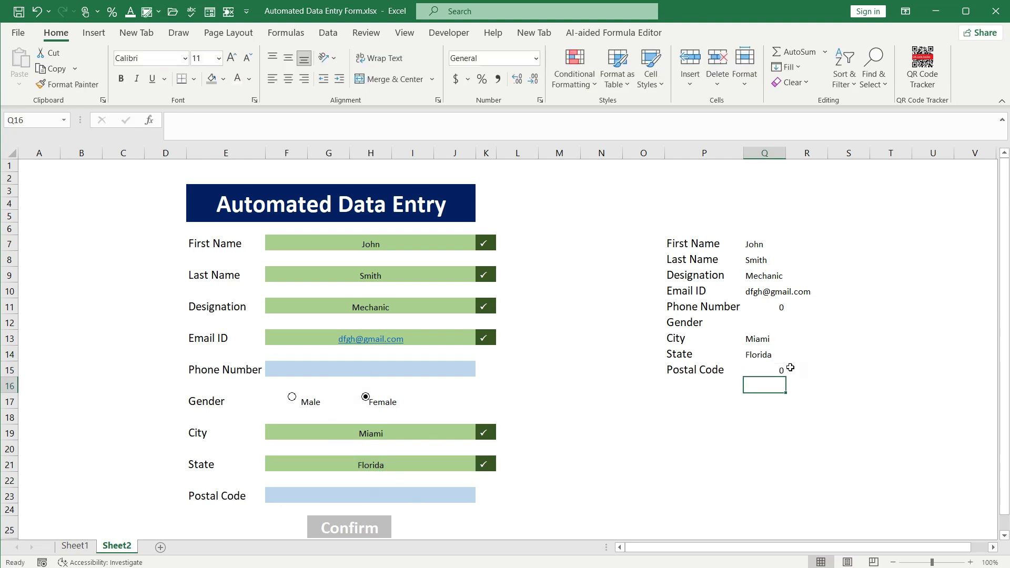
{"action": "key", "text": "Return"}
Enter =F17 in the Gender summary cell Q12, then clear Q12:S12
{"action": "left_click", "coordinate": [751, 322]}
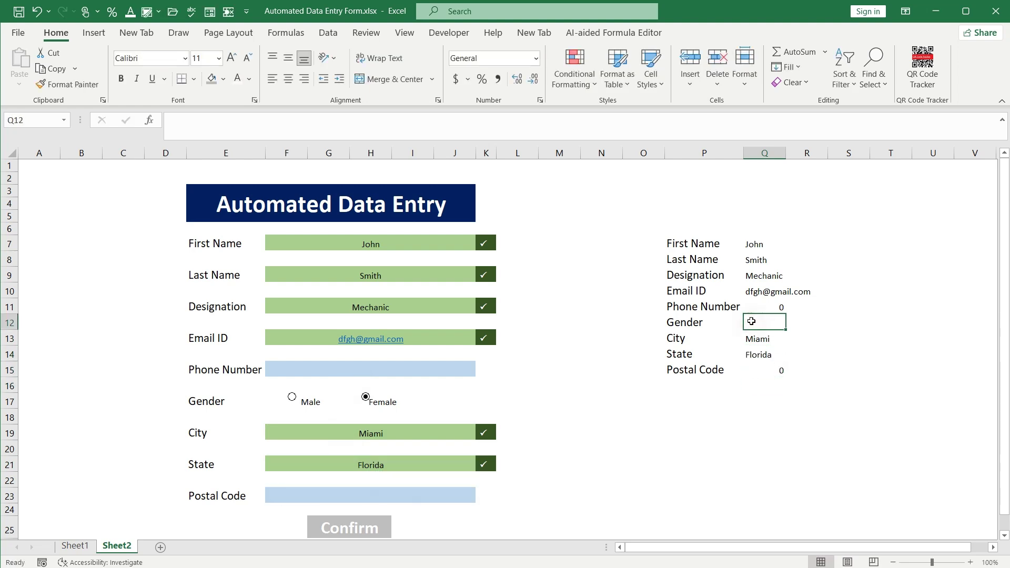
{"action": "type", "text": "="}
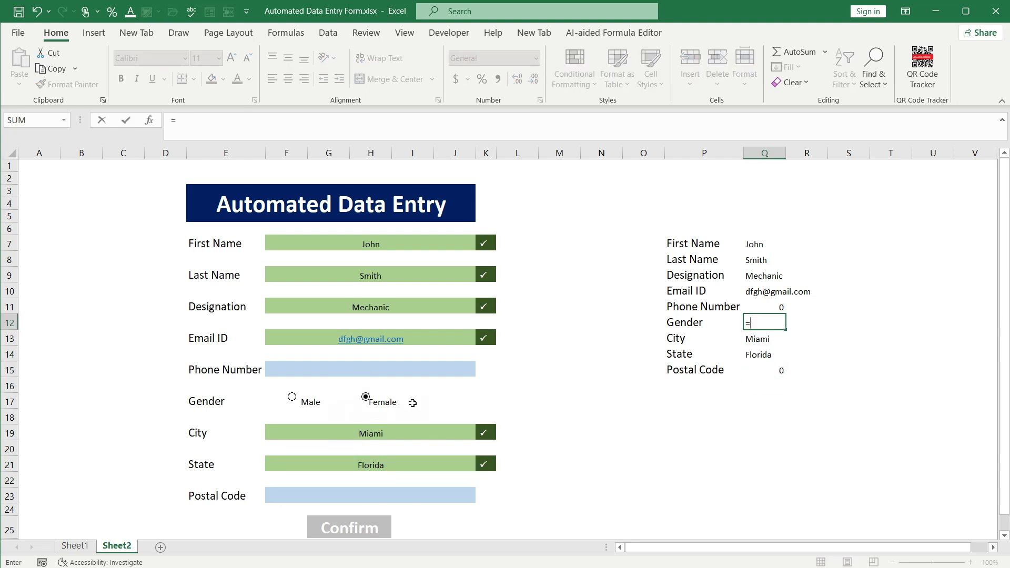
{"action": "left_click", "coordinate": [414, 396]}
{"action": "key", "text": "Return"}
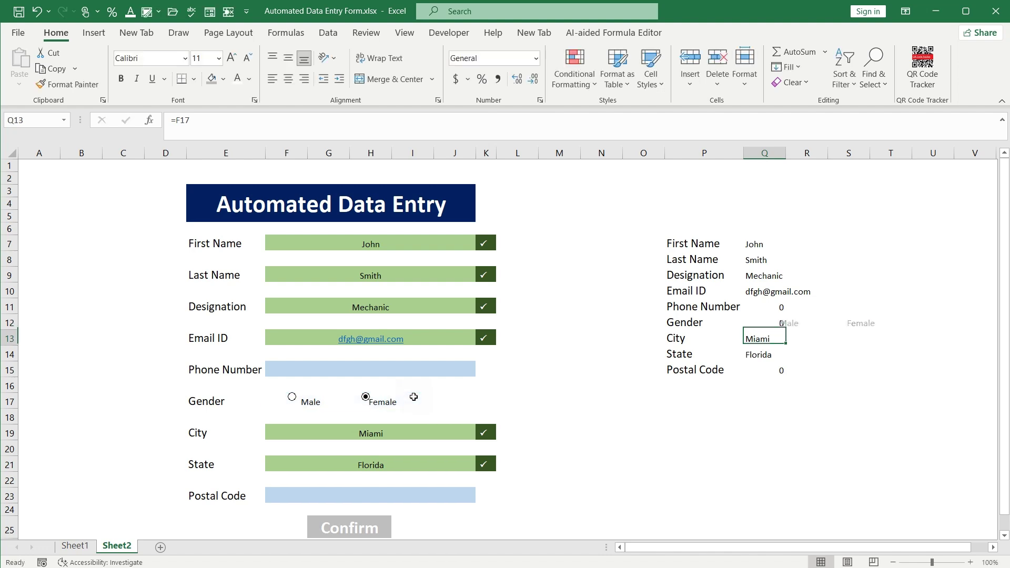
{"action": "key", "text": "Down"}
{"action": "left_click", "coordinate": [778, 323]}
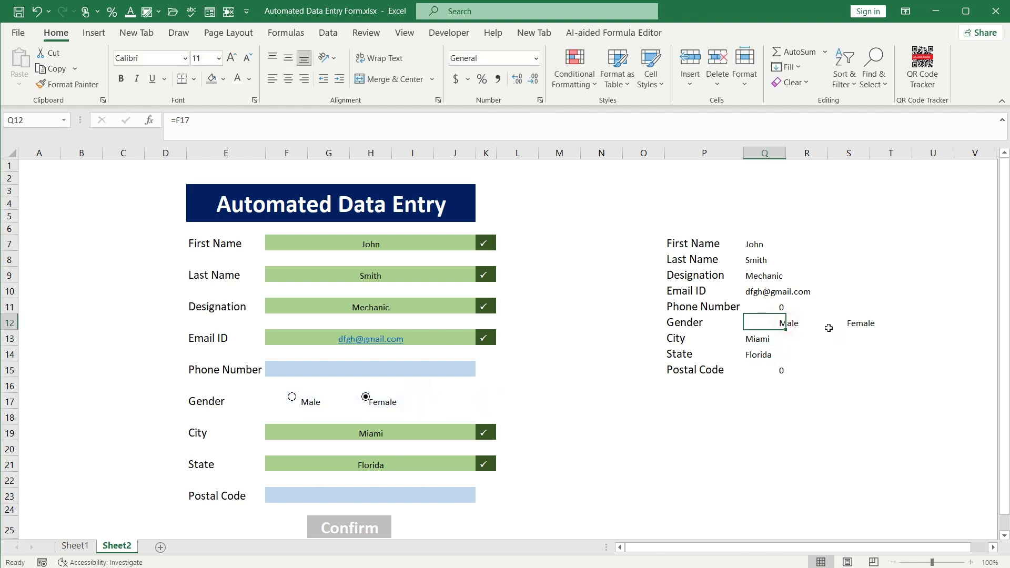
{"action": "left_click_drag", "start_coordinate": [770, 322], "coordinate": [868, 322]}
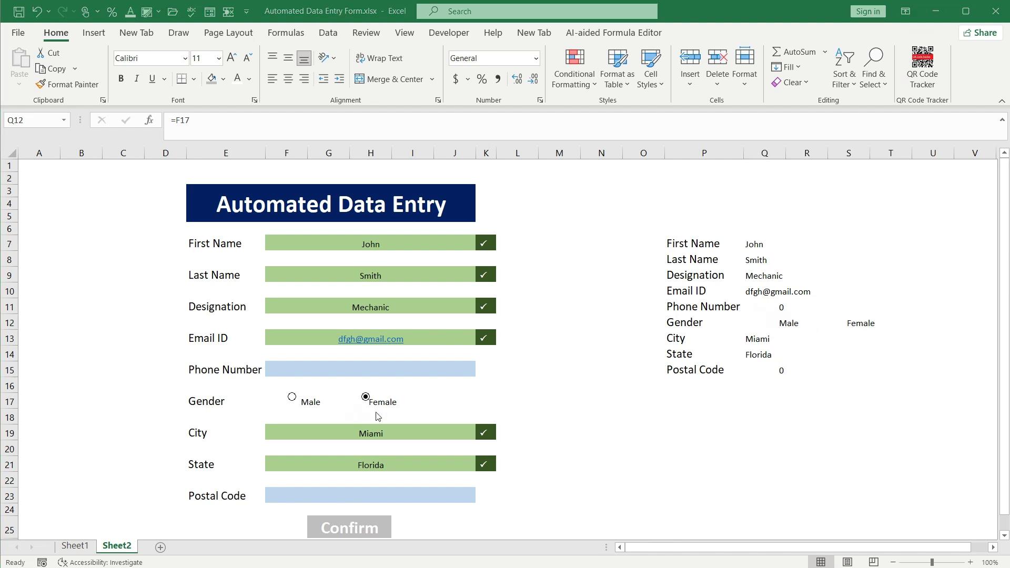
{"action": "left_click", "coordinate": [770, 325]}
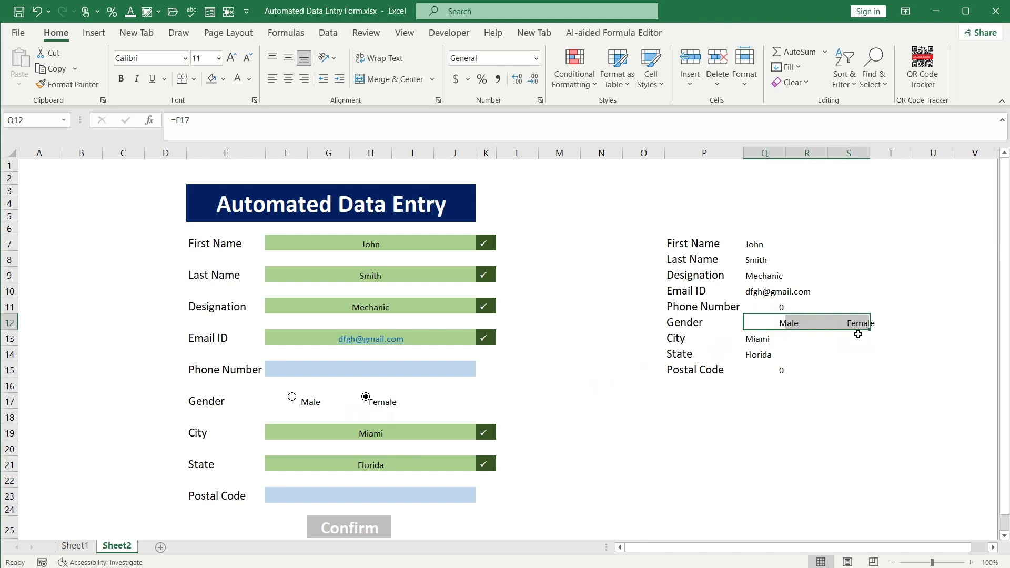
{"action": "key", "text": "Delete"}
Choose Male and shrink the Male option button's frame beside its label
{"action": "left_click", "coordinate": [315, 404]}
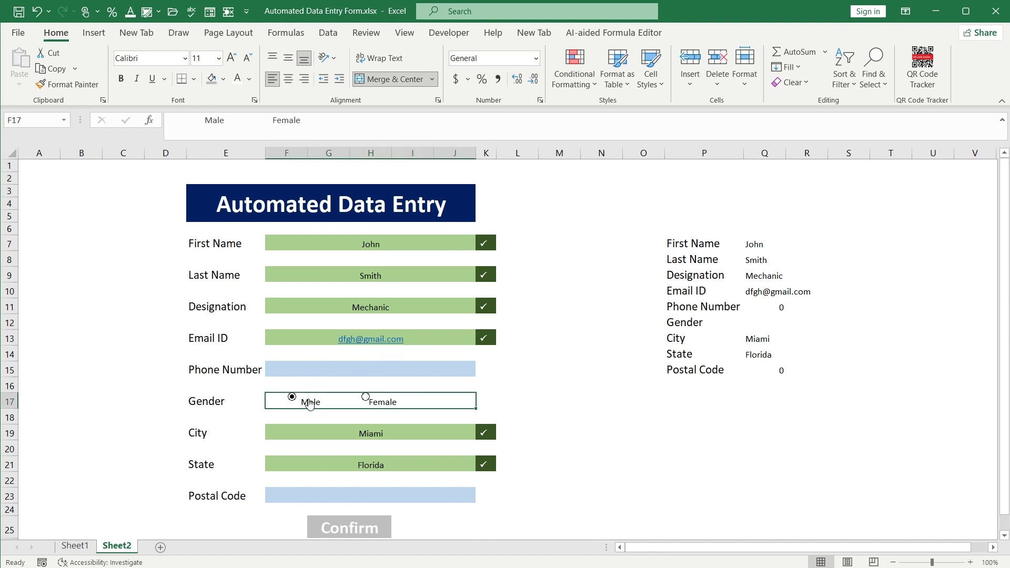
{"action": "left_click", "coordinate": [295, 414]}
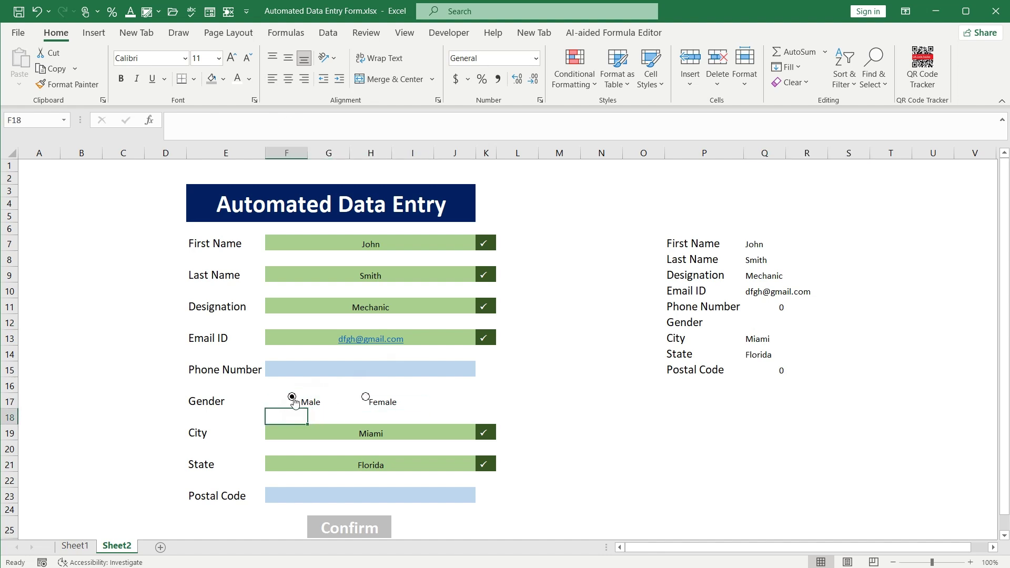
{"action": "left_click", "coordinate": [293, 401], "text": "ctrl"}
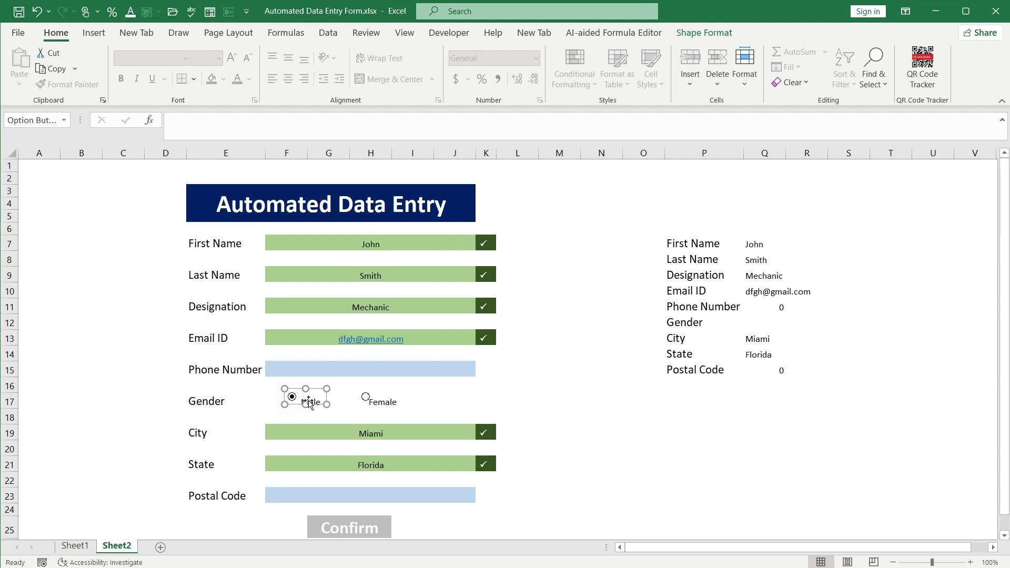
{"action": "left_click_drag", "start_coordinate": [326, 390], "coordinate": [299, 387]}
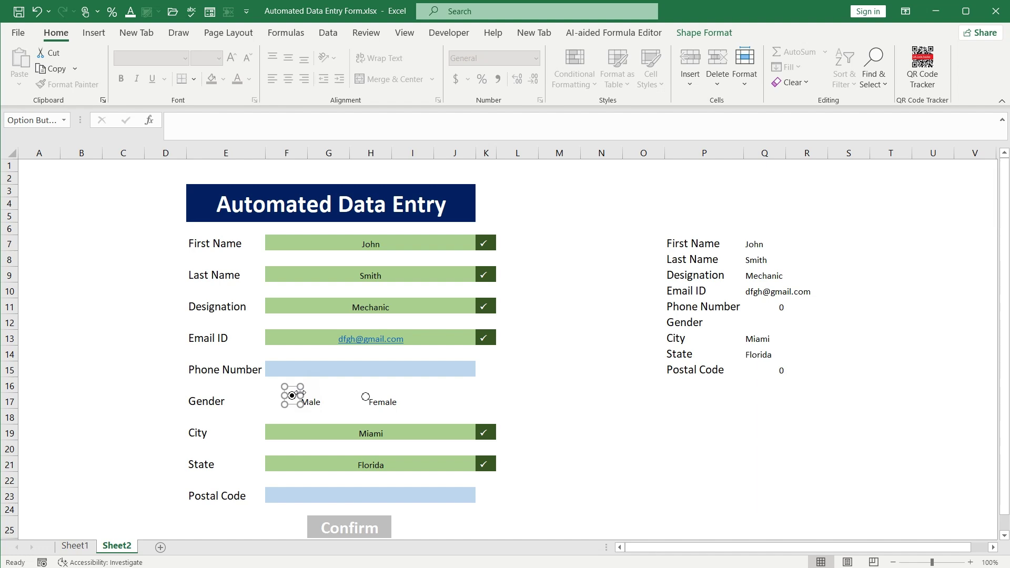
{"action": "left_click", "coordinate": [372, 416]}
Tighten the Female option button's frame and reselect the Male button
{"action": "left_click", "coordinate": [383, 404], "text": "ctrl"}
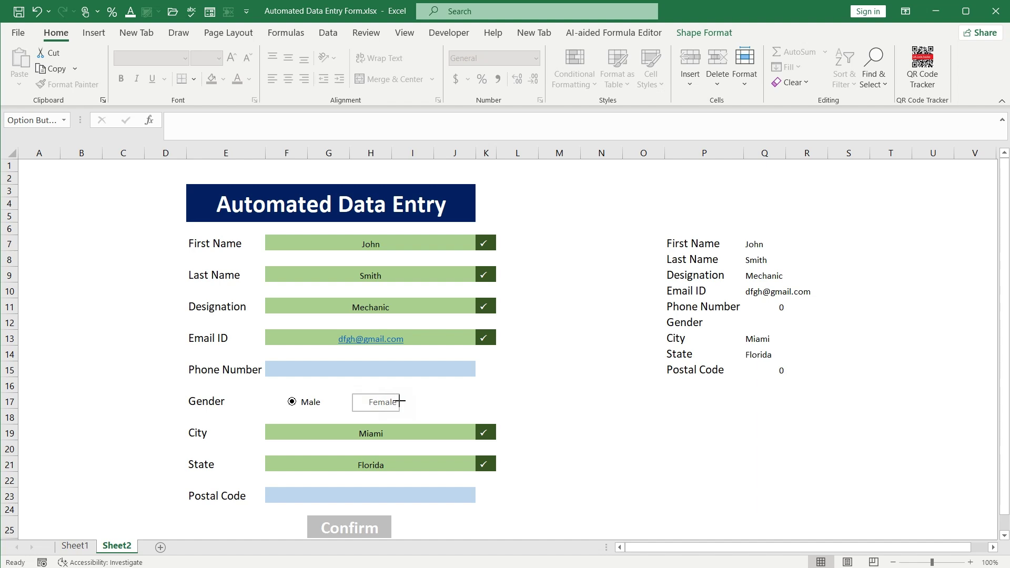
{"action": "left_click", "coordinate": [315, 402], "text": "ctrl"}
{"action": "left_click", "coordinate": [326, 399]}
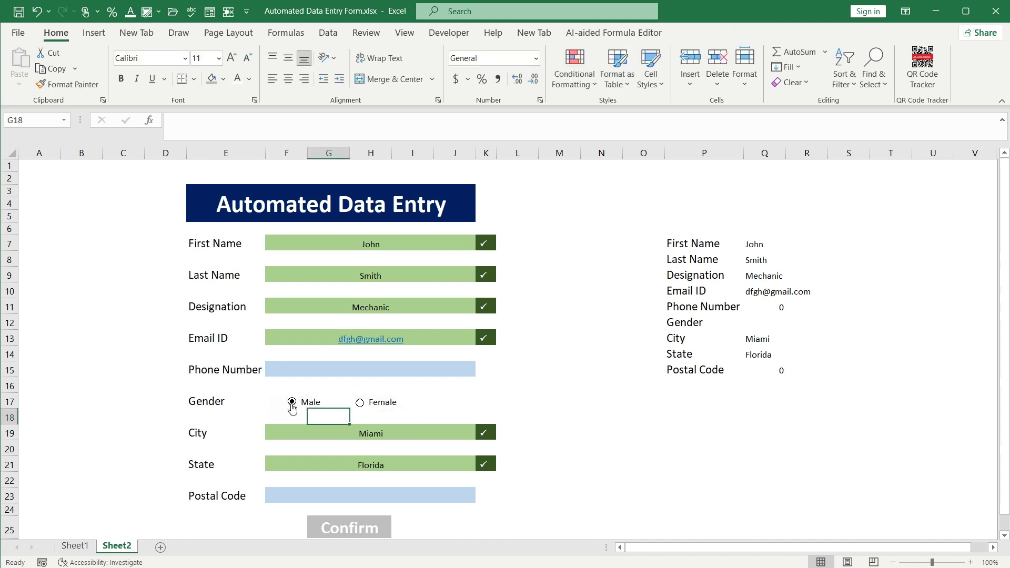
{"action": "left_click", "coordinate": [292, 407], "text": "ctrl"}
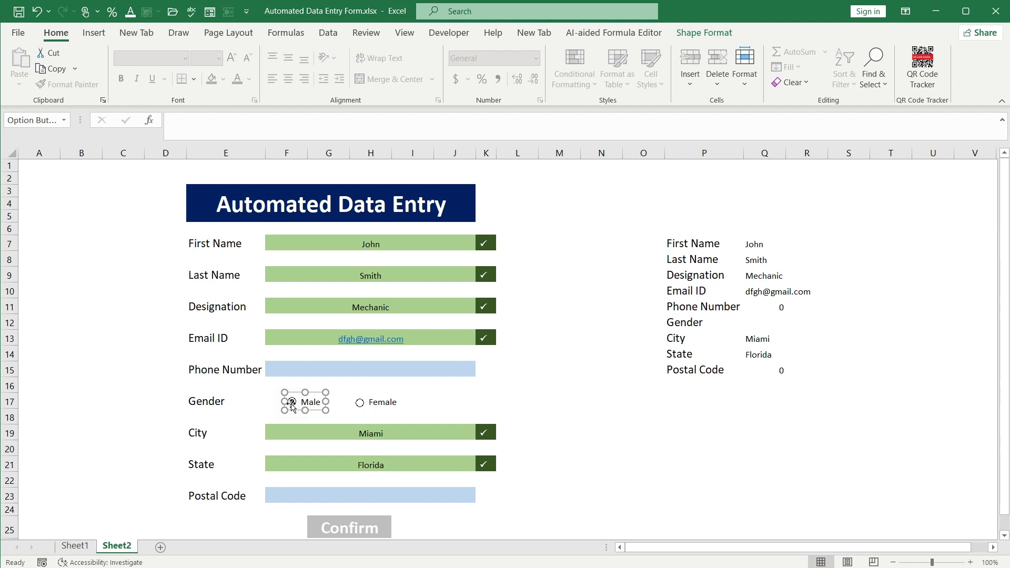
Set the Male option button's Format Control cell link to $R$12, so R12 shows 1
{"action": "right_click", "coordinate": [293, 406]}
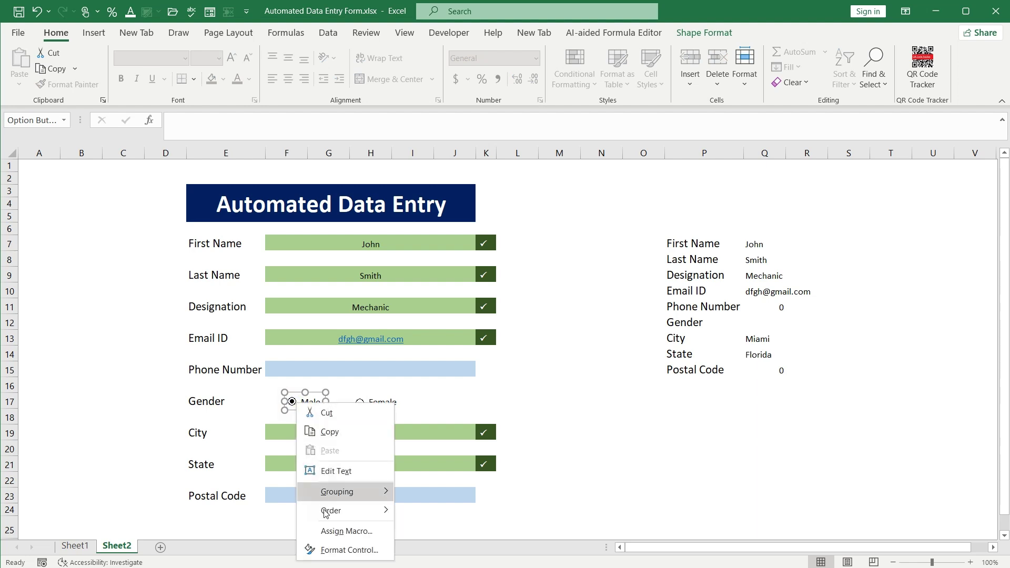
{"action": "left_click", "coordinate": [326, 549]}
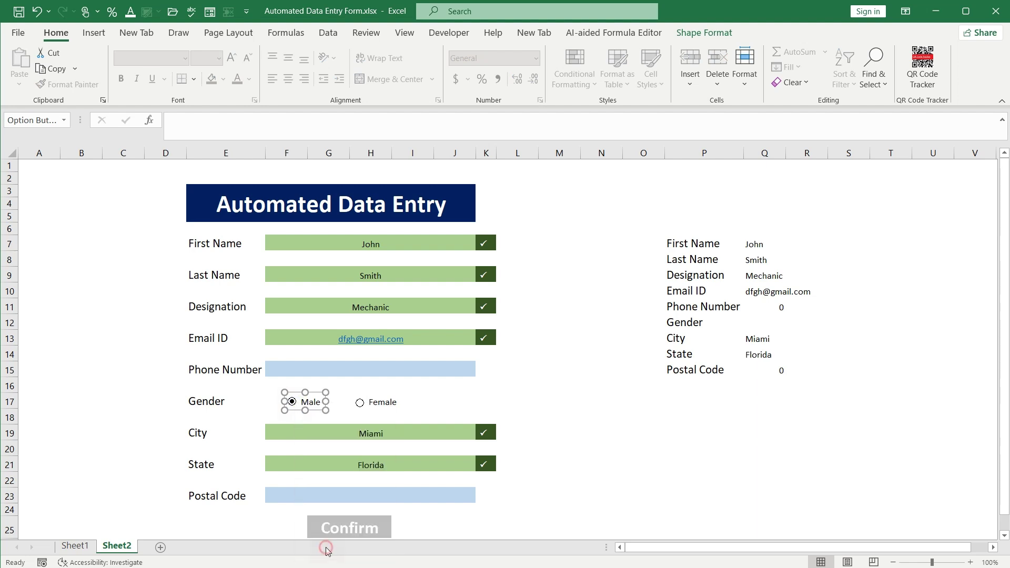
{"action": "left_click_drag", "start_coordinate": [610, 132], "coordinate": [351, 78]}
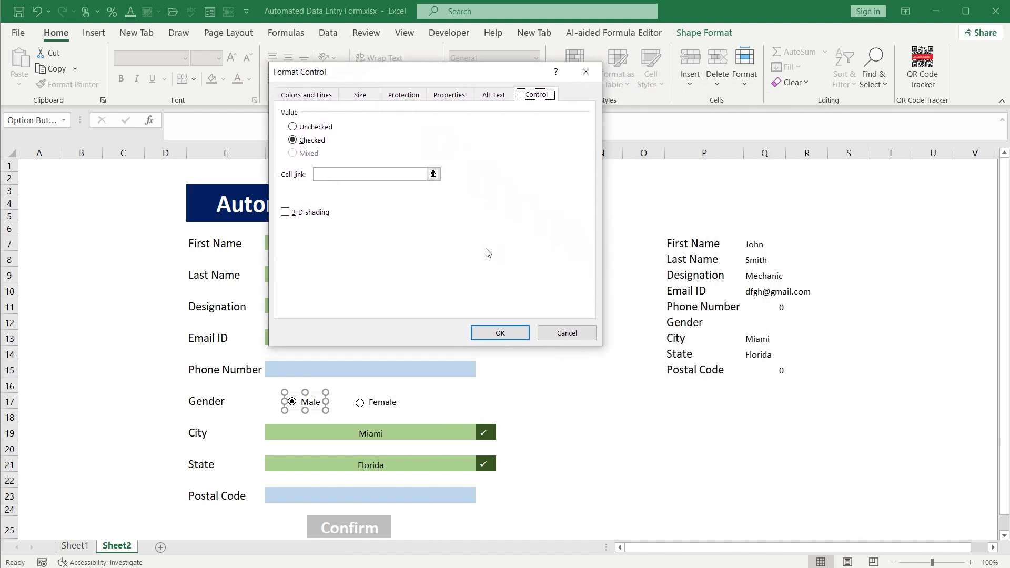
{"action": "left_click", "coordinate": [330, 173]}
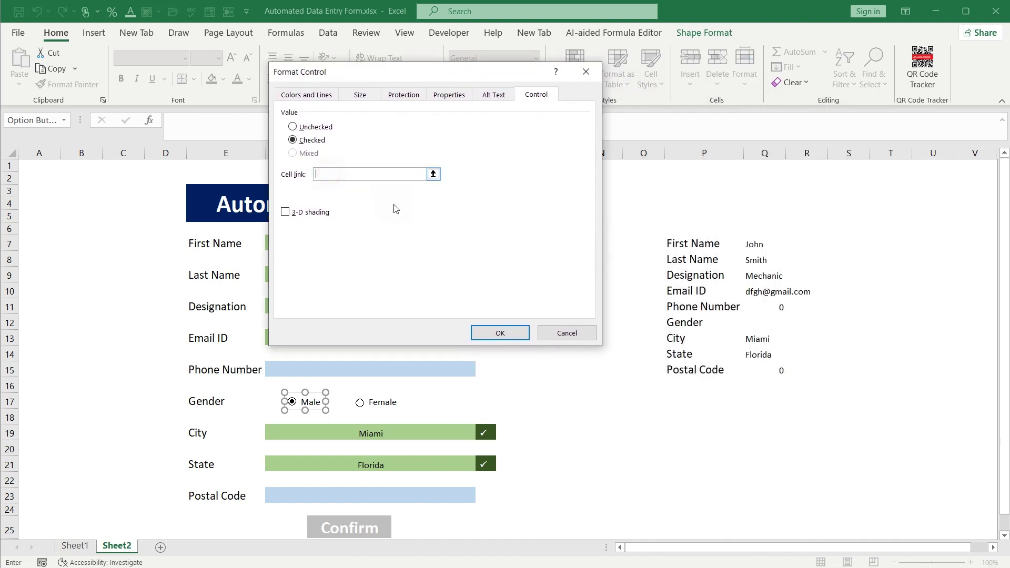
{"action": "left_click", "coordinate": [761, 321]}
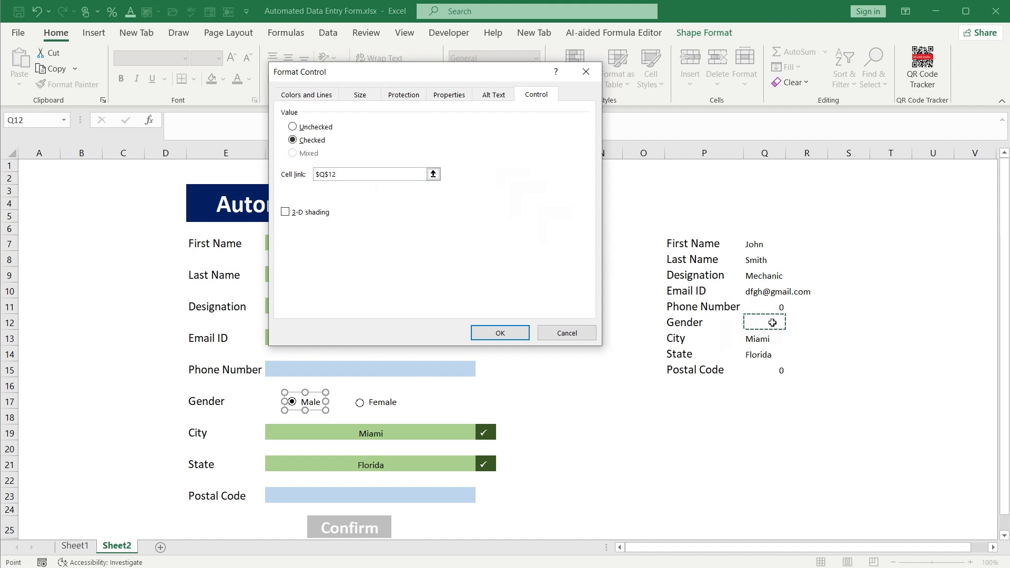
{"action": "left_click", "coordinate": [800, 322]}
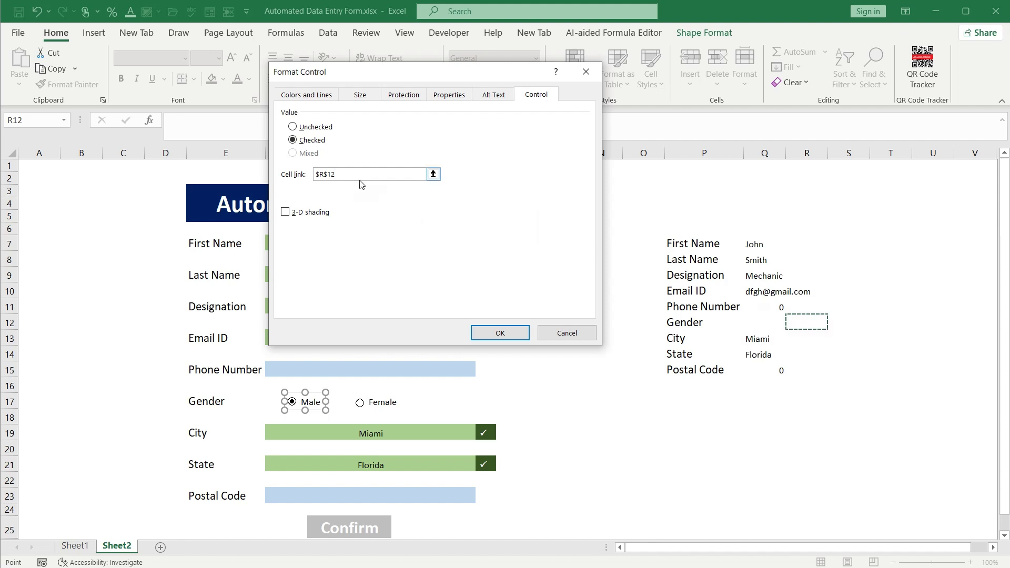
{"action": "left_click", "coordinate": [481, 334]}
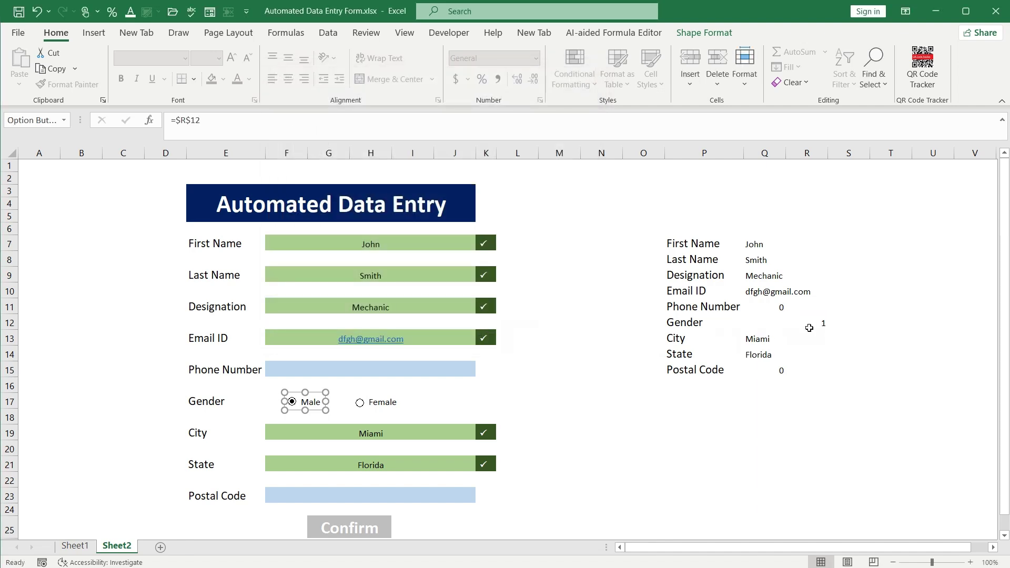
{"action": "left_click", "coordinate": [811, 321]}
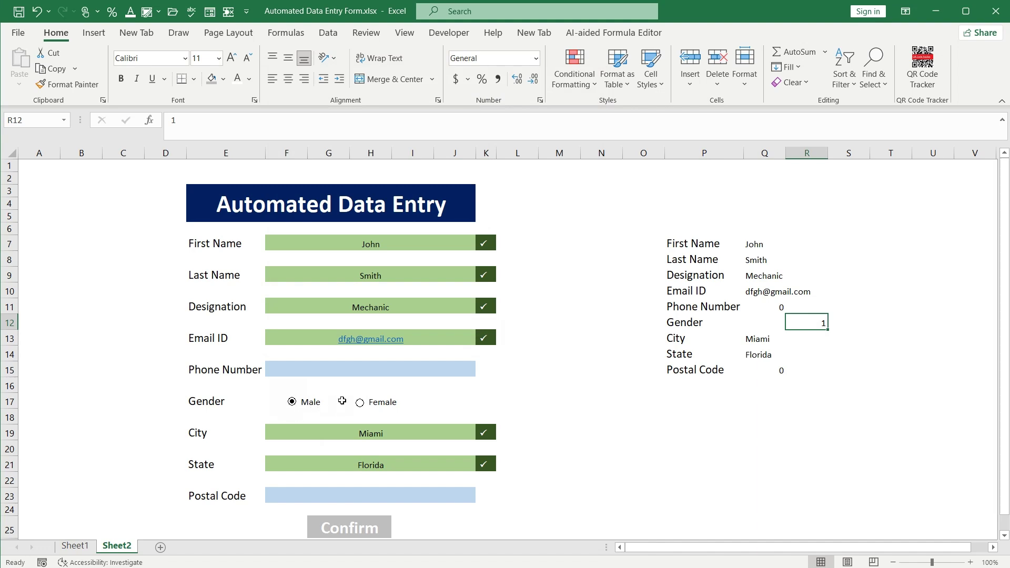
Test the option buttons, then enter =IF(R12=1,"Male","Female") in Q12
{"action": "left_click", "coordinate": [361, 404]}
{"action": "left_click", "coordinate": [293, 404]}
{"action": "left_click", "coordinate": [758, 323]}
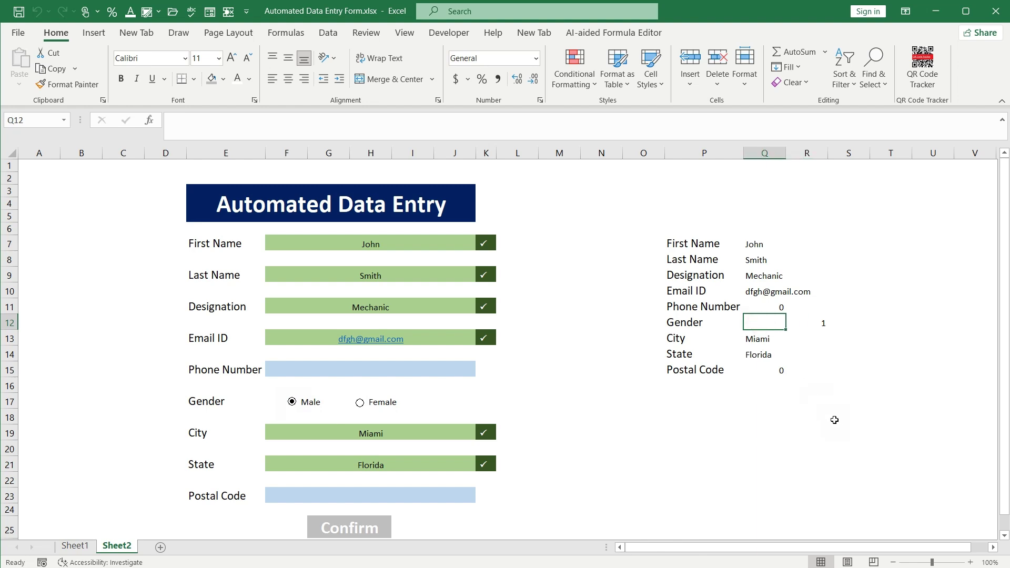
{"action": "type", "text": "="}
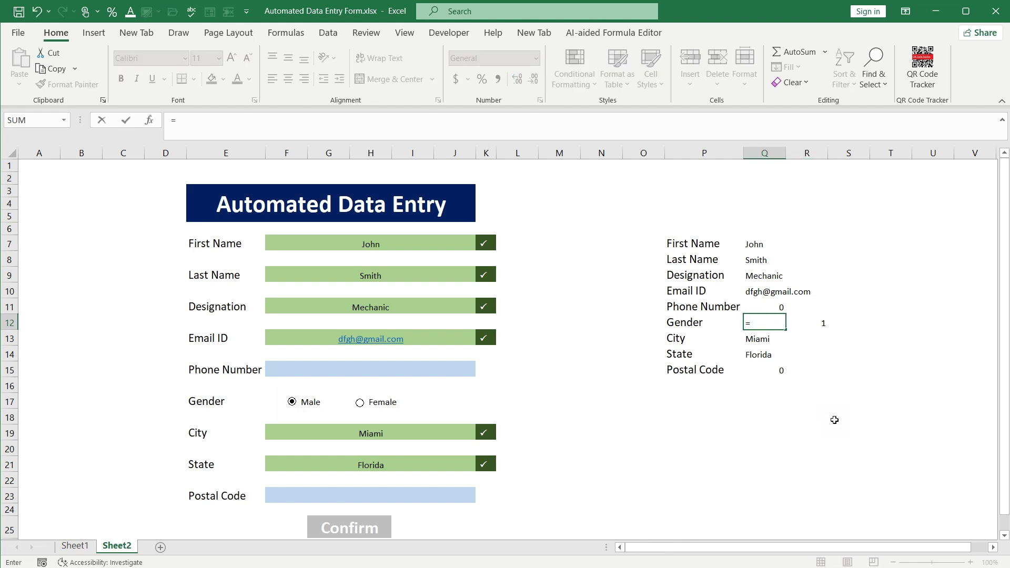
{"action": "type", "text": "IF"}
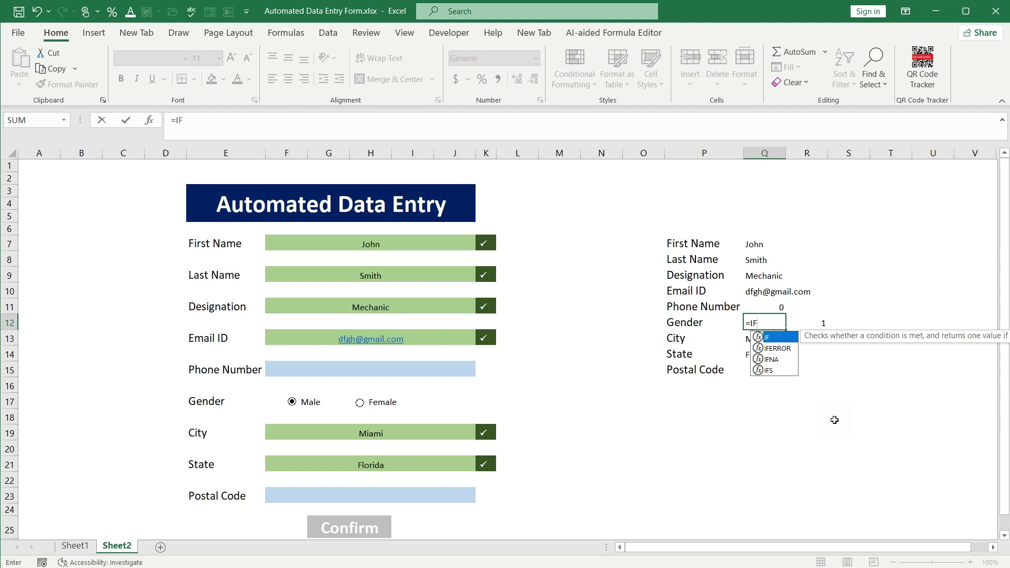
{"action": "double_click", "coordinate": [776, 338]}
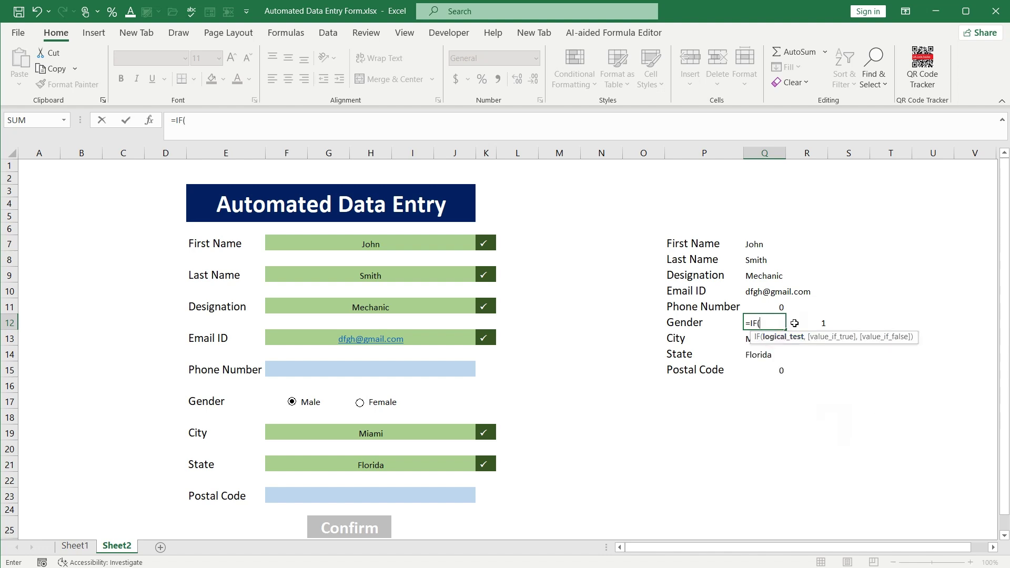
{"action": "left_click", "coordinate": [796, 323]}
{"action": "type", "text": "="}
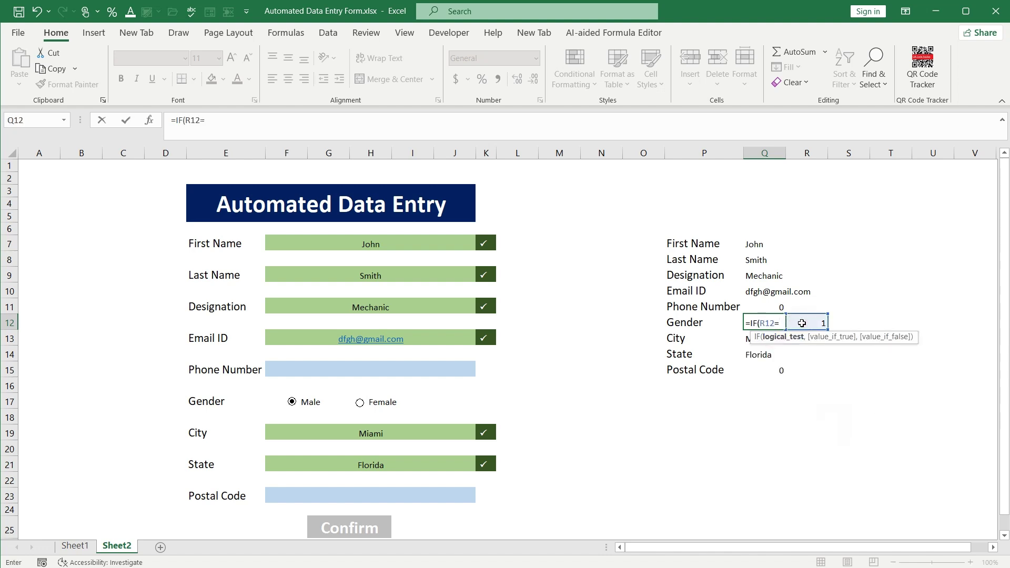
{"action": "type", "text": "1,"}
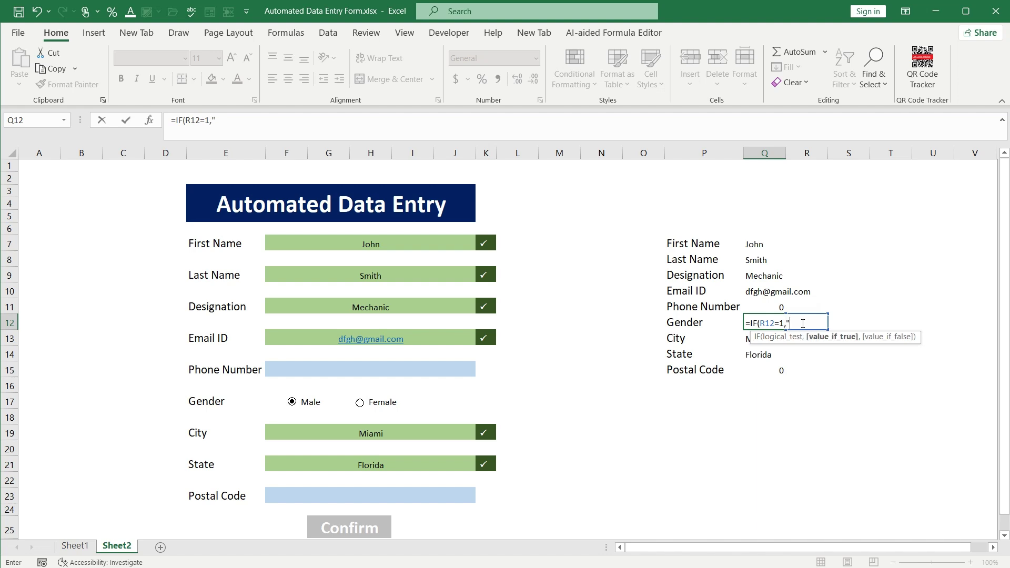
{"action": "type", "text": "\"Male\","}
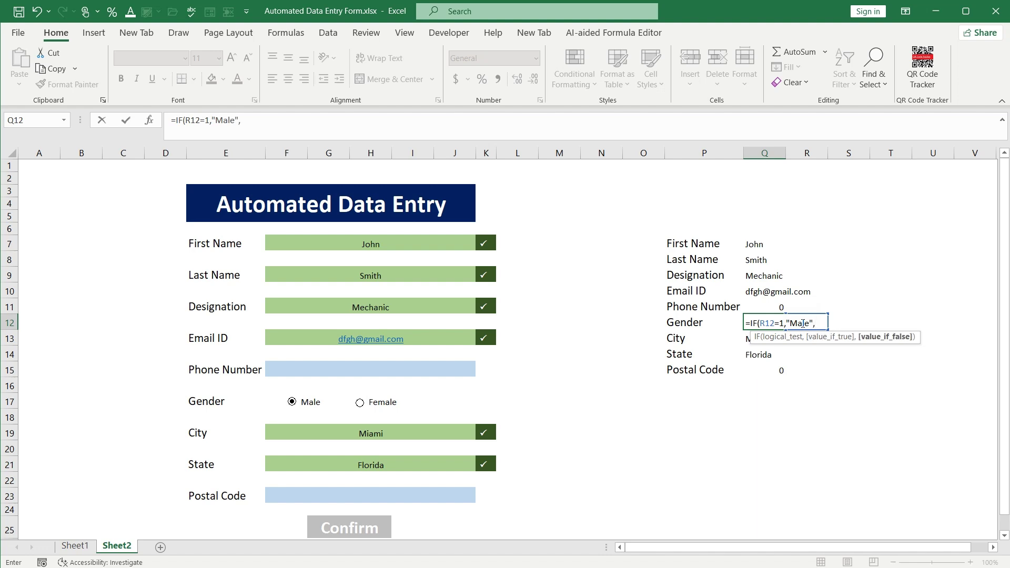
{"action": "type", "text": "\"Female\")"}
{"action": "key", "text": "Return"}
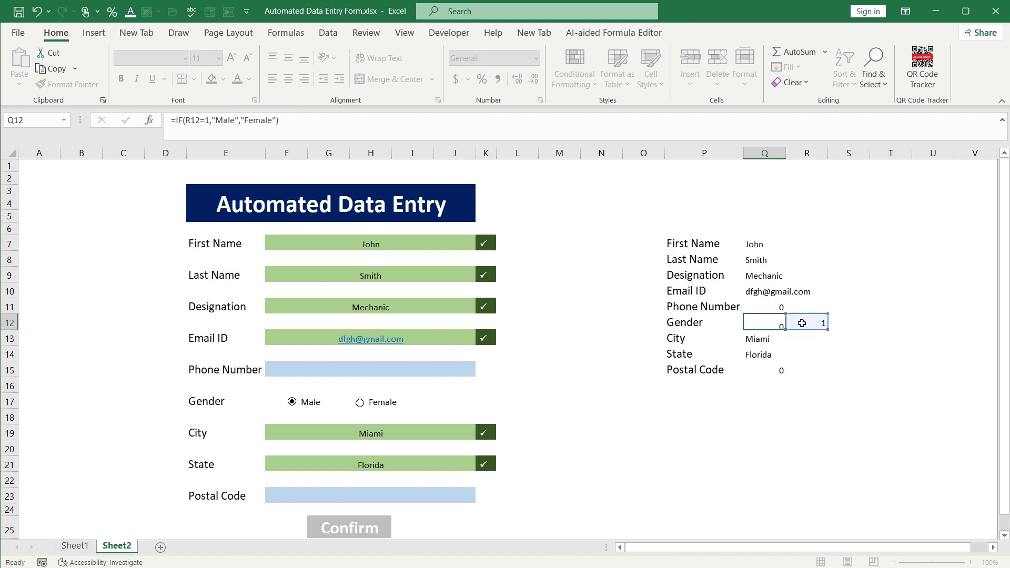
{"action": "left_click", "coordinate": [761, 326]}
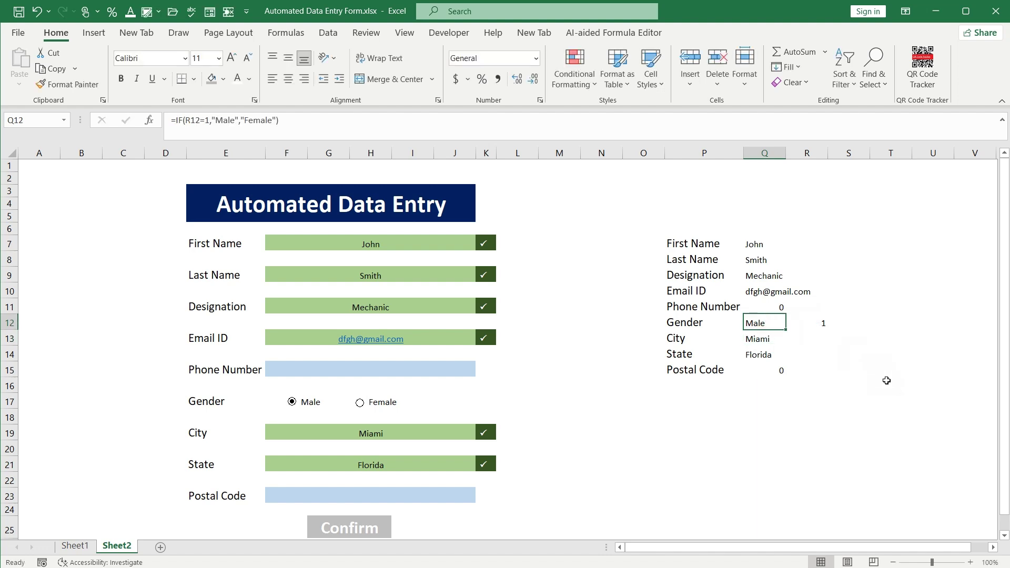
Retest the gender buttons, enter a sample phone number in F15, and autofit column Q
{"action": "left_click", "coordinate": [359, 403]}
{"action": "left_click", "coordinate": [292, 402]}
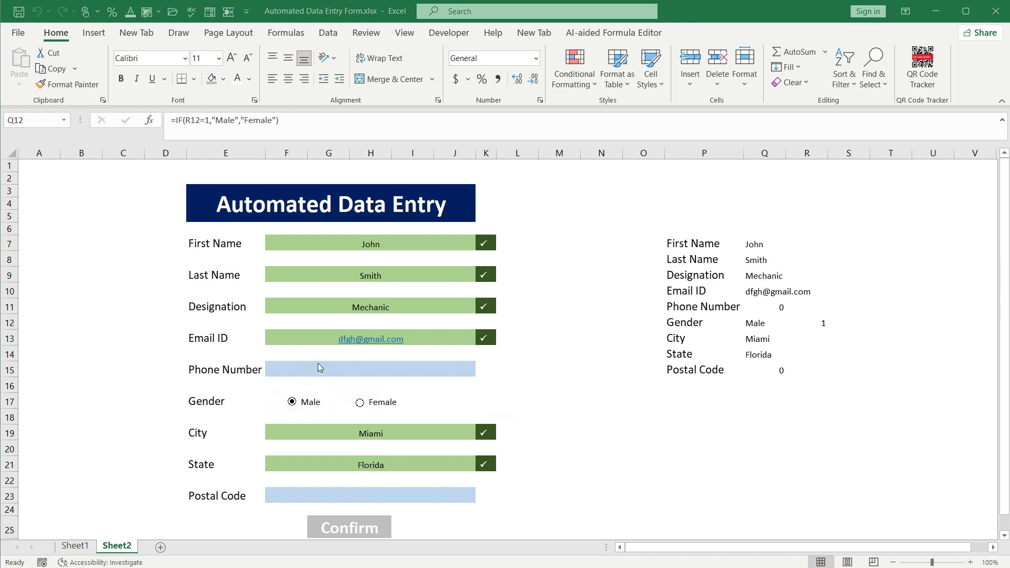
{"action": "left_click", "coordinate": [336, 370]}
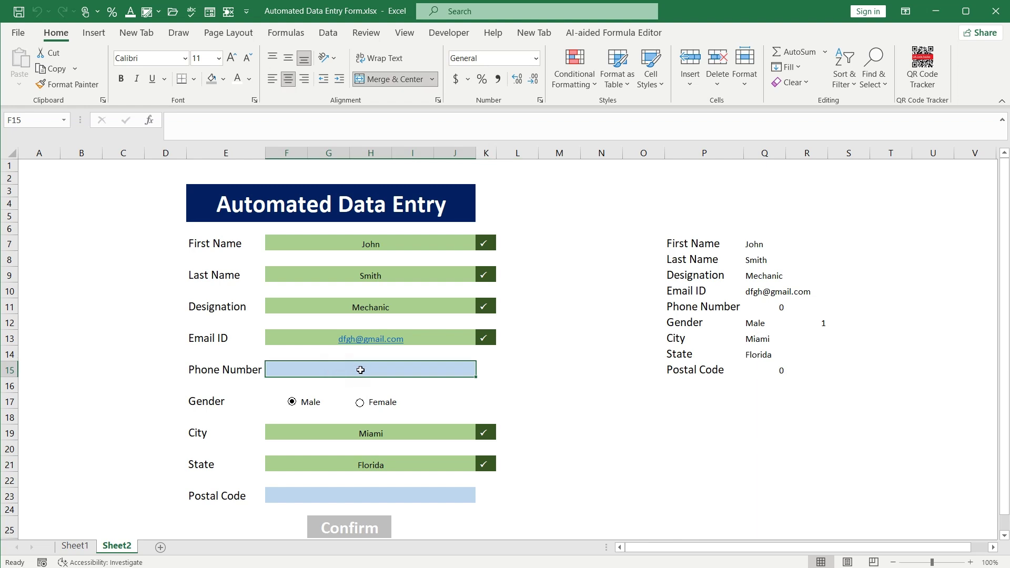
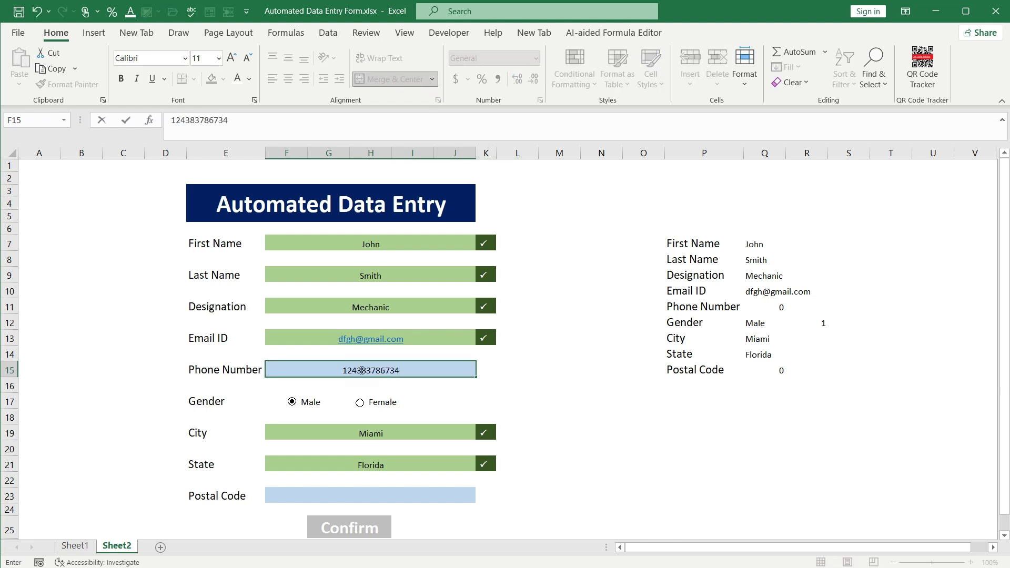
{"action": "key", "text": "Return"}
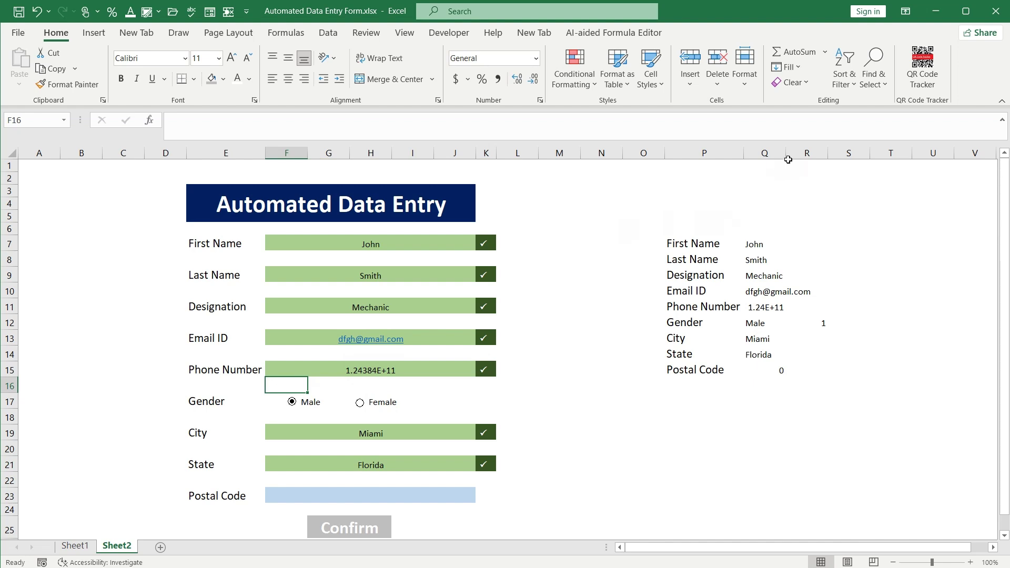
{"action": "double_click", "coordinate": [786, 153]}
Format Q11 as Number with no decimal places and left-align the phone number
{"action": "left_click", "coordinate": [777, 307]}
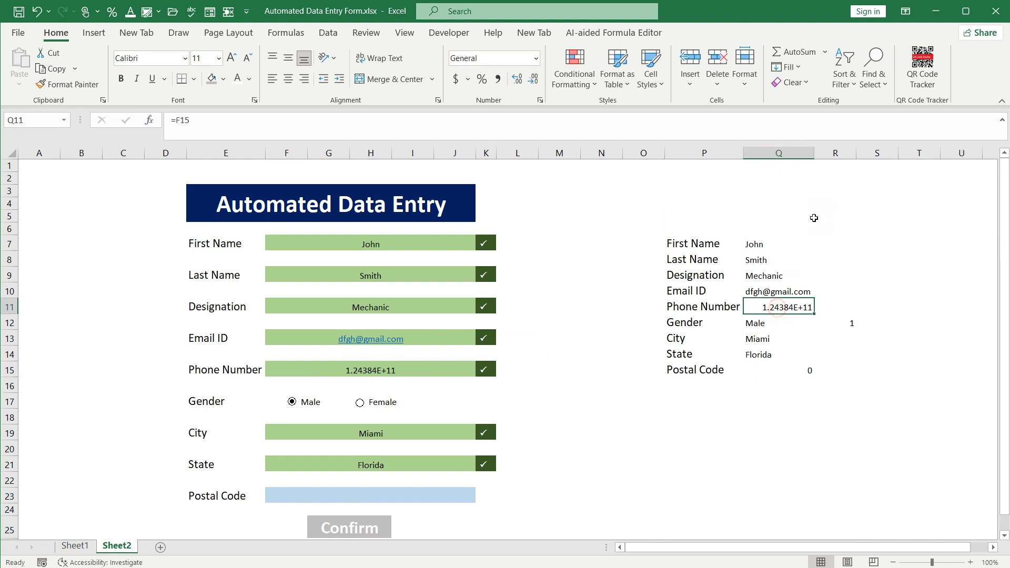
{"action": "left_click_drag", "start_coordinate": [814, 154], "coordinate": [834, 159]}
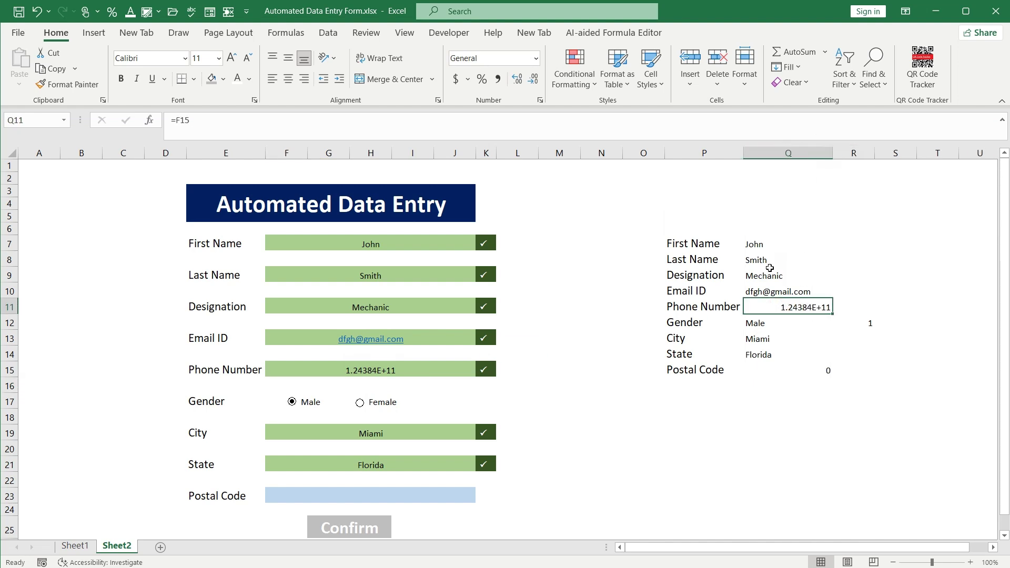
{"action": "key", "text": "ctrl+z"}
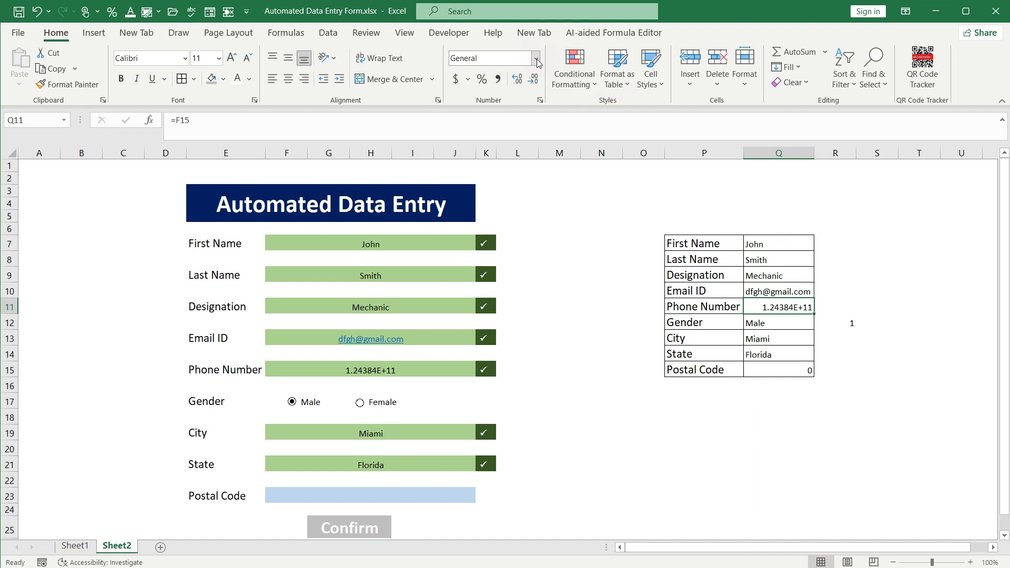
{"action": "left_click", "coordinate": [536, 59]}
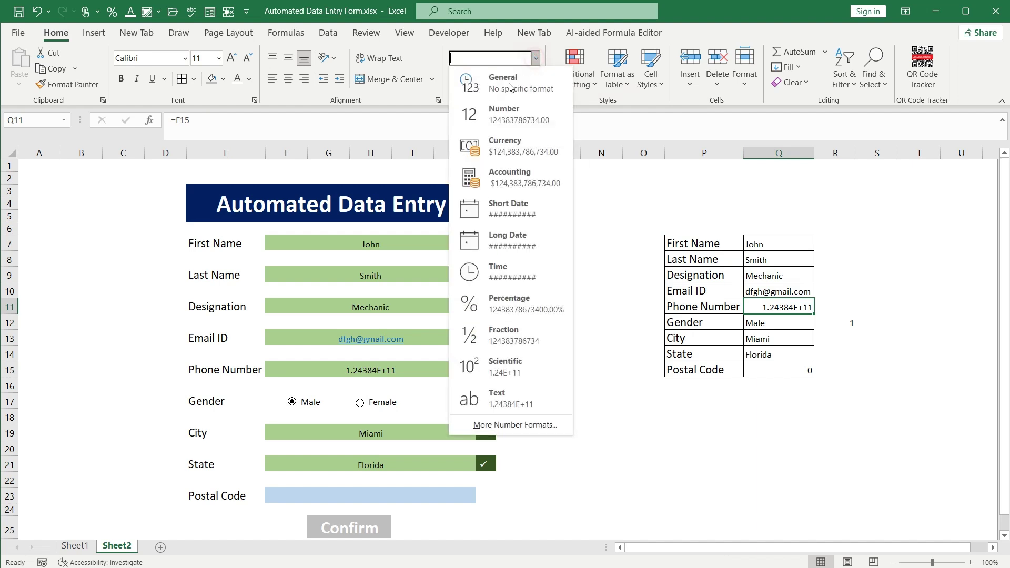
{"action": "left_click", "coordinate": [499, 113]}
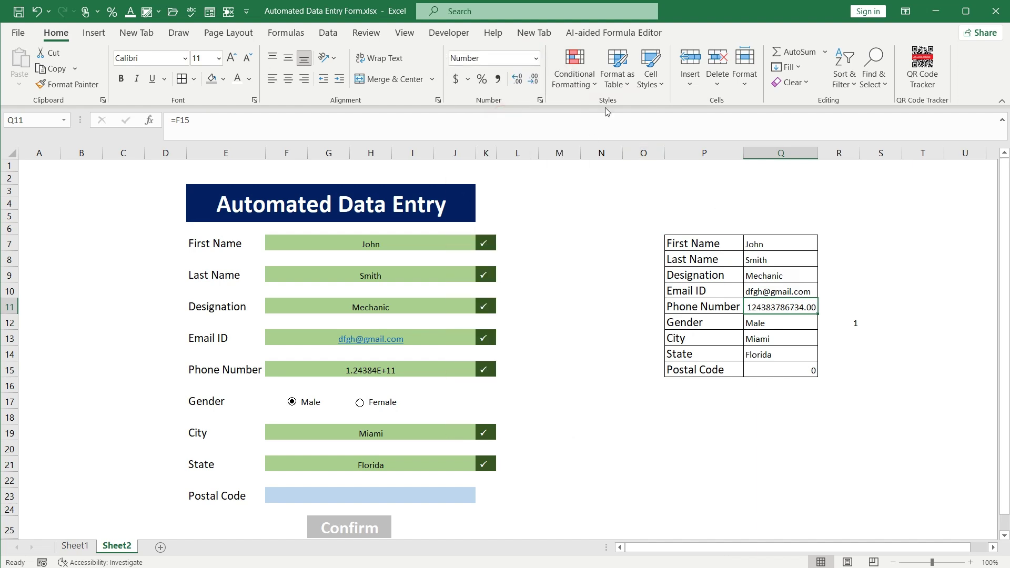
{"action": "left_click", "coordinate": [517, 79]}
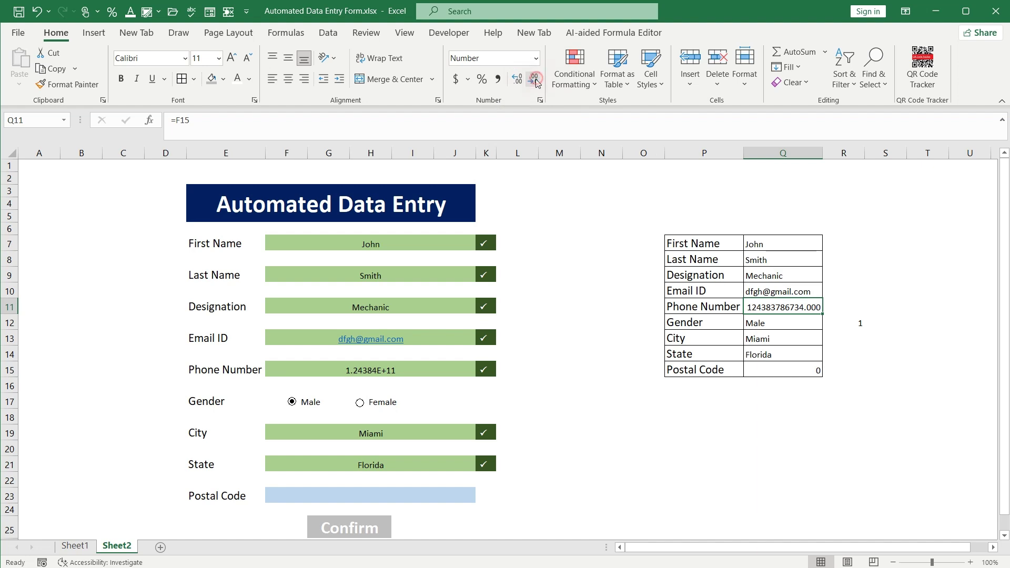
{"action": "left_click", "coordinate": [534, 79]}
{"action": "left_click", "coordinate": [534, 79]}
{"action": "left_click", "coordinate": [534, 79]}
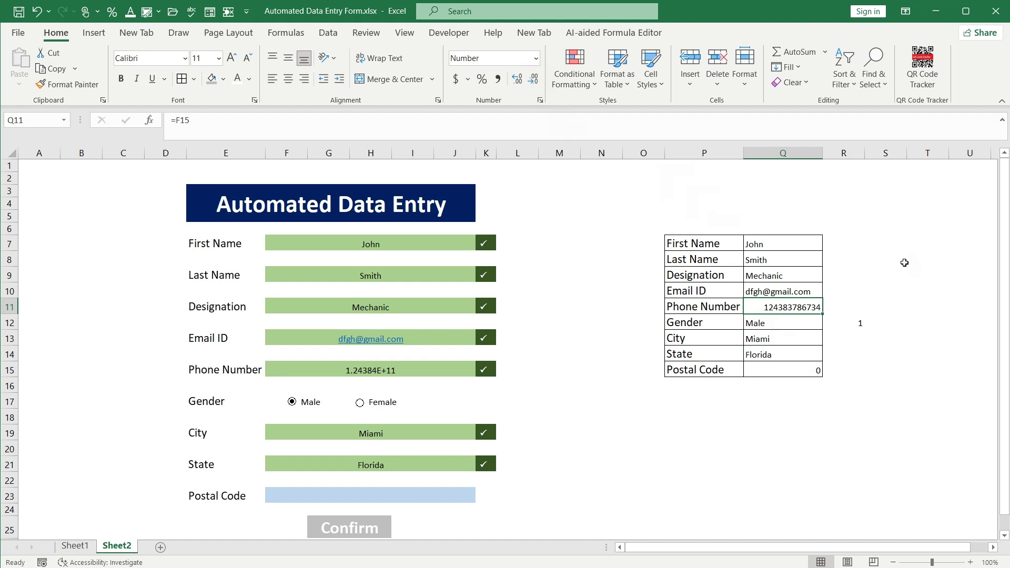
{"action": "left_click", "coordinate": [271, 79]}
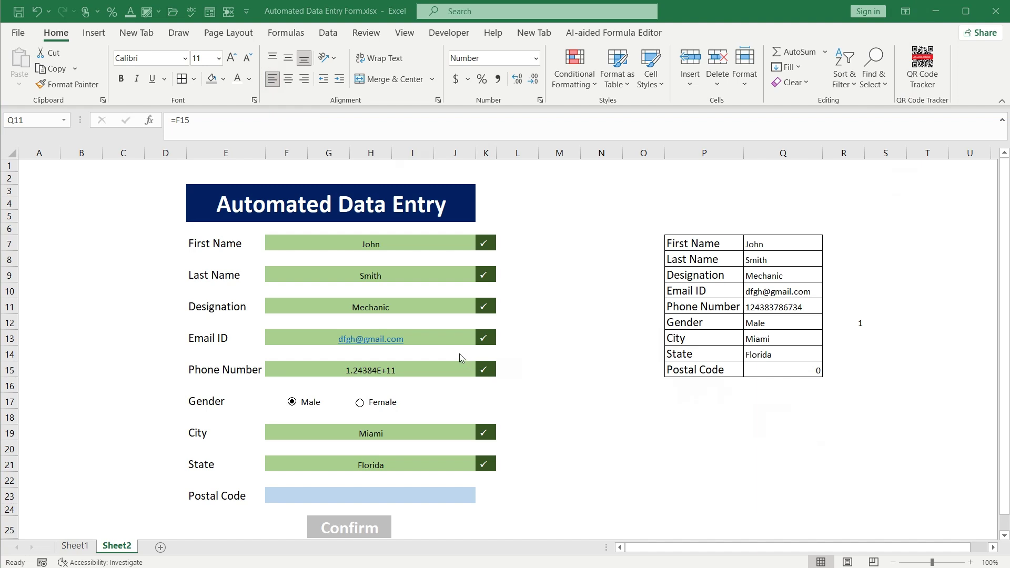
Look over the form from the First Name field down to the Confirm button cell
{"action": "left_click", "coordinate": [371, 243]}
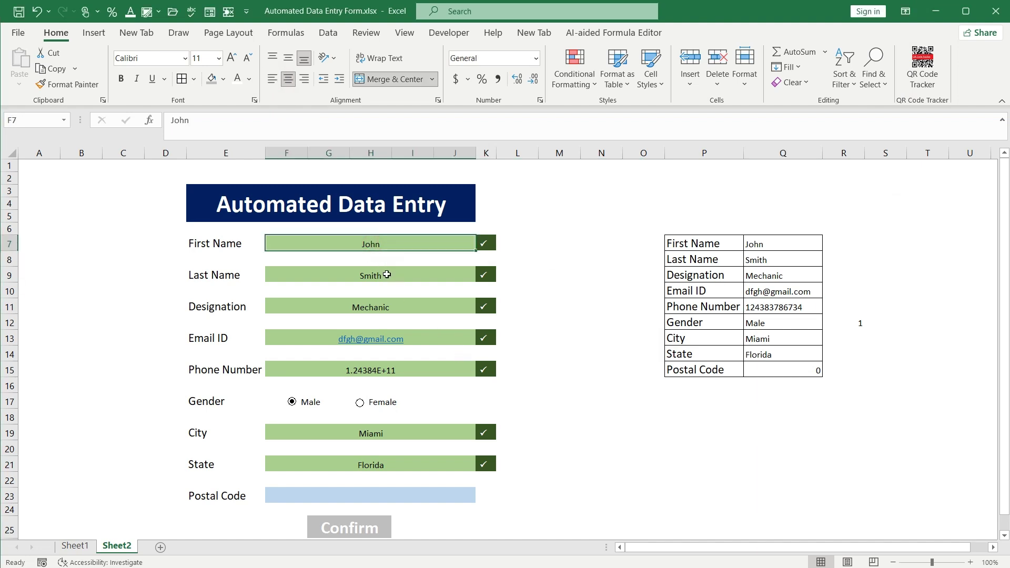
{"action": "scroll", "coordinate": [342, 471], "scroll_direction": "down", "scroll_amount": 2}
{"action": "left_click", "coordinate": [337, 460]}
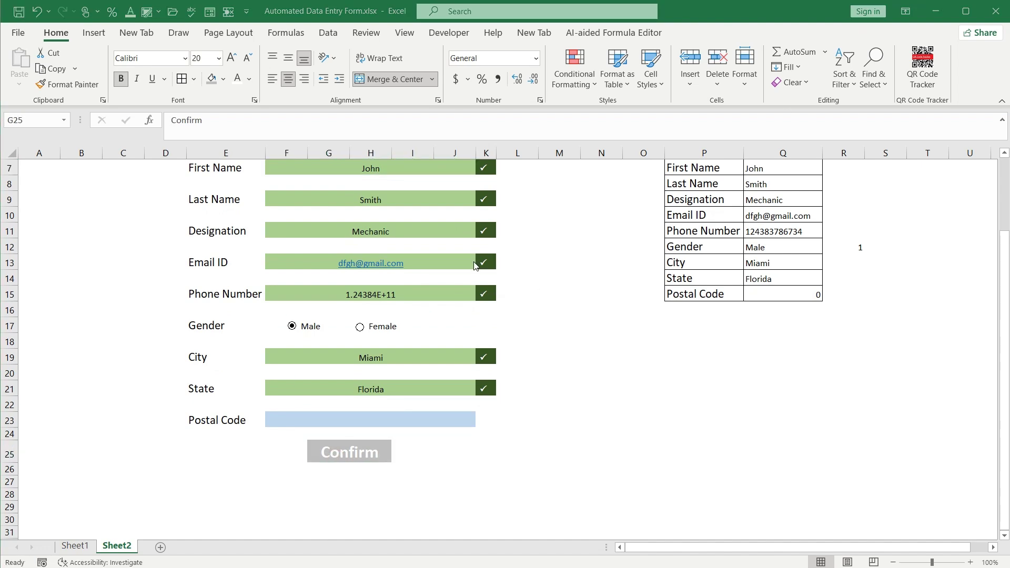
{"action": "scroll", "coordinate": [477, 264], "scroll_direction": "up", "scroll_amount": 1}
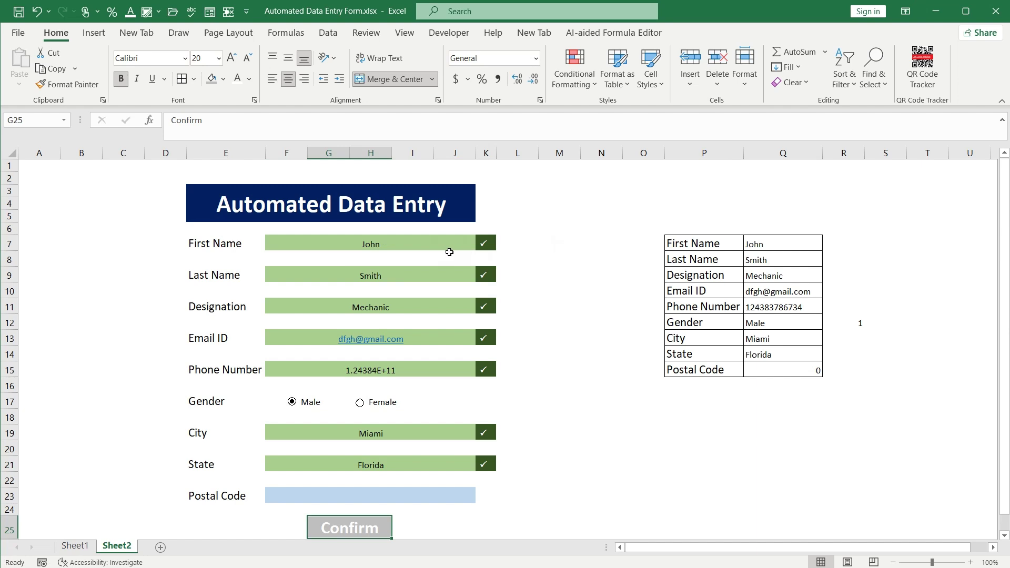
Multi-select the First Name, Last Name, Designation, Email ID, Phone Number, City, State and Postal Code fields
{"action": "left_click", "coordinate": [399, 206]}
{"action": "left_click", "coordinate": [391, 237], "text": "ctrl"}
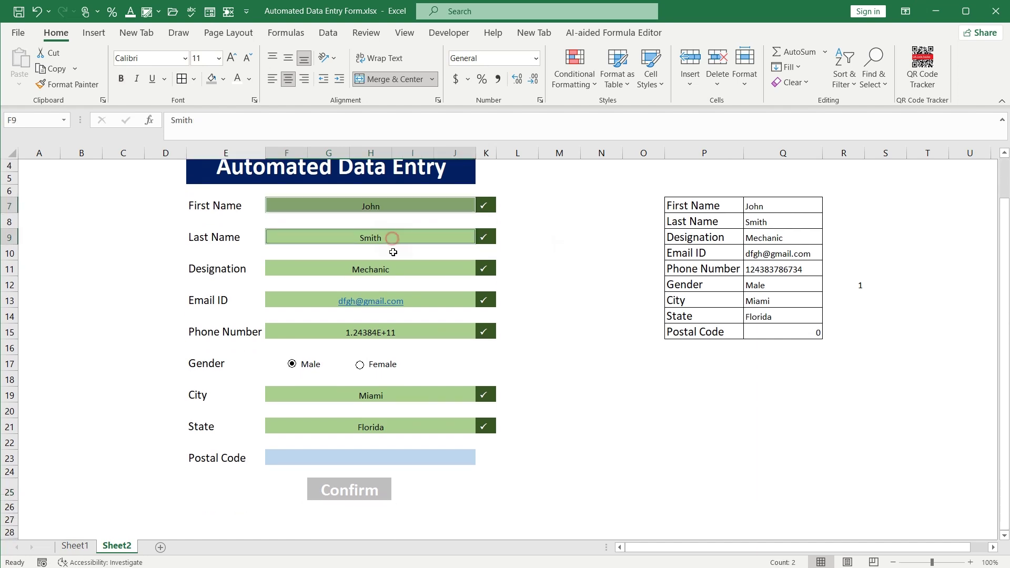
{"action": "left_click", "coordinate": [393, 271], "text": "ctrl"}
{"action": "left_click", "coordinate": [418, 297], "text": "ctrl"}
{"action": "left_click", "coordinate": [419, 332], "text": "ctrl"}
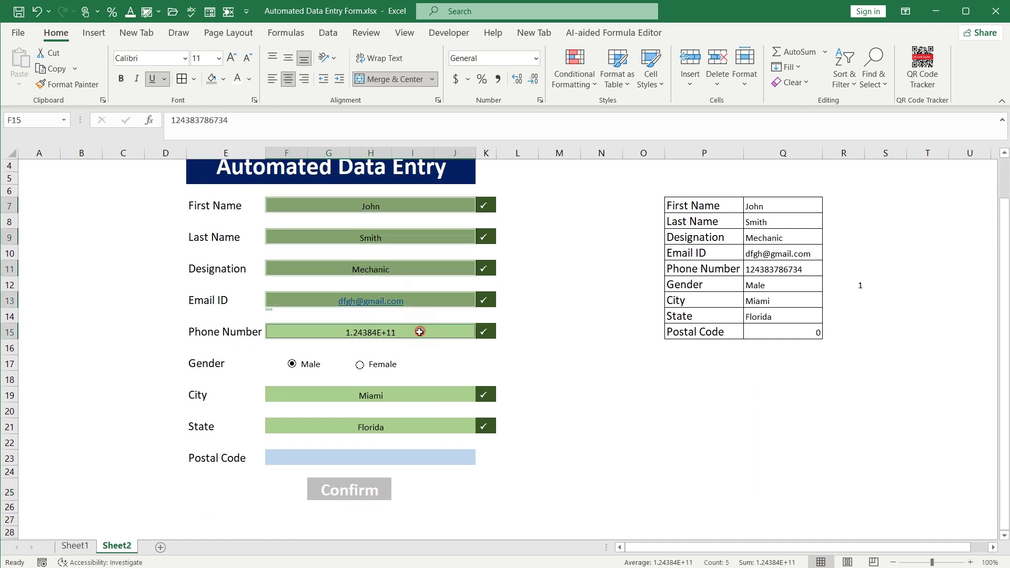
{"action": "left_click", "coordinate": [419, 393], "text": "ctrl"}
{"action": "left_click", "coordinate": [413, 424], "text": "ctrl"}
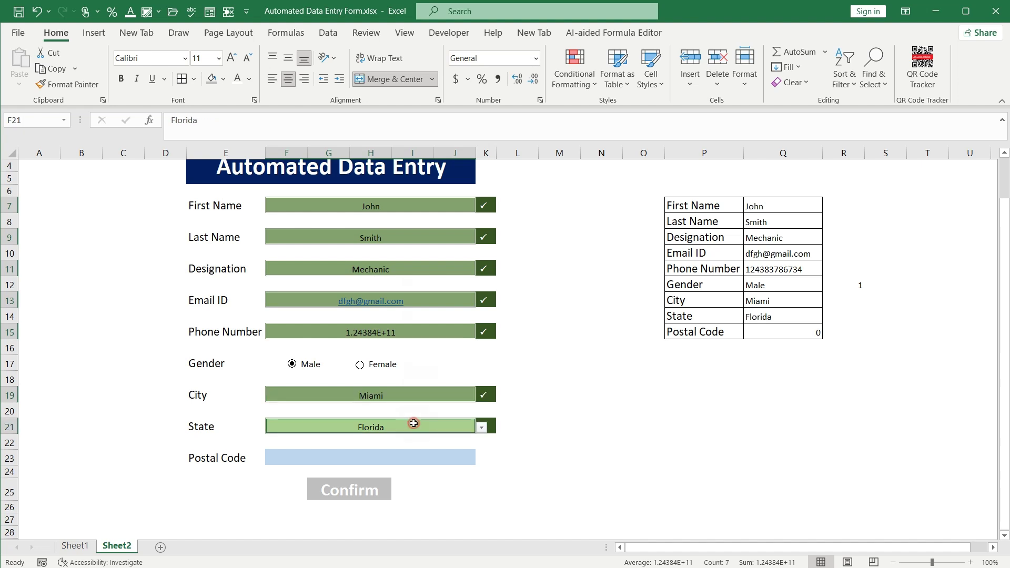
{"action": "left_click", "coordinate": [420, 461], "text": "ctrl"}
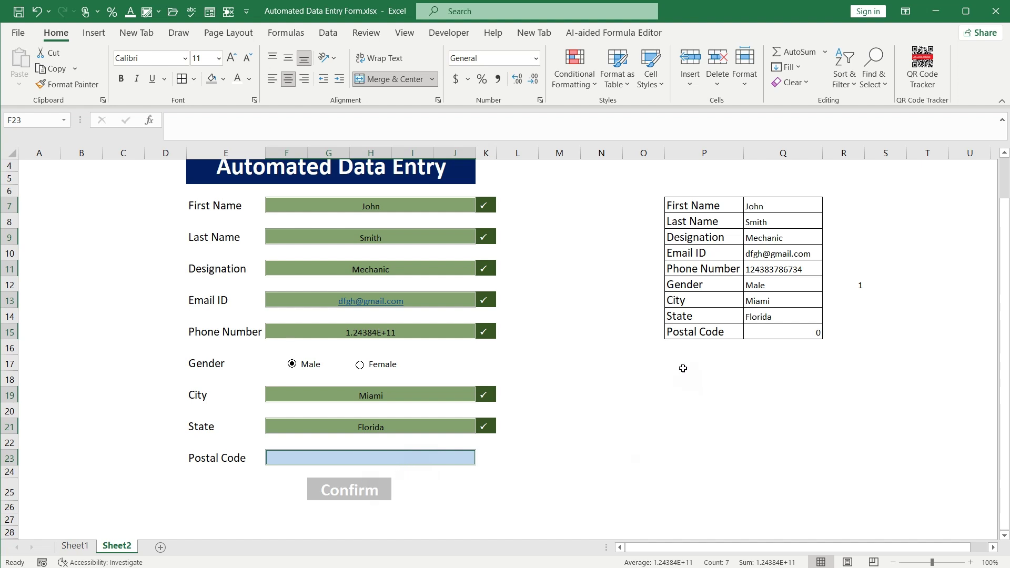
{"action": "left_click_drag", "start_coordinate": [676, 345], "coordinate": [781, 347]}
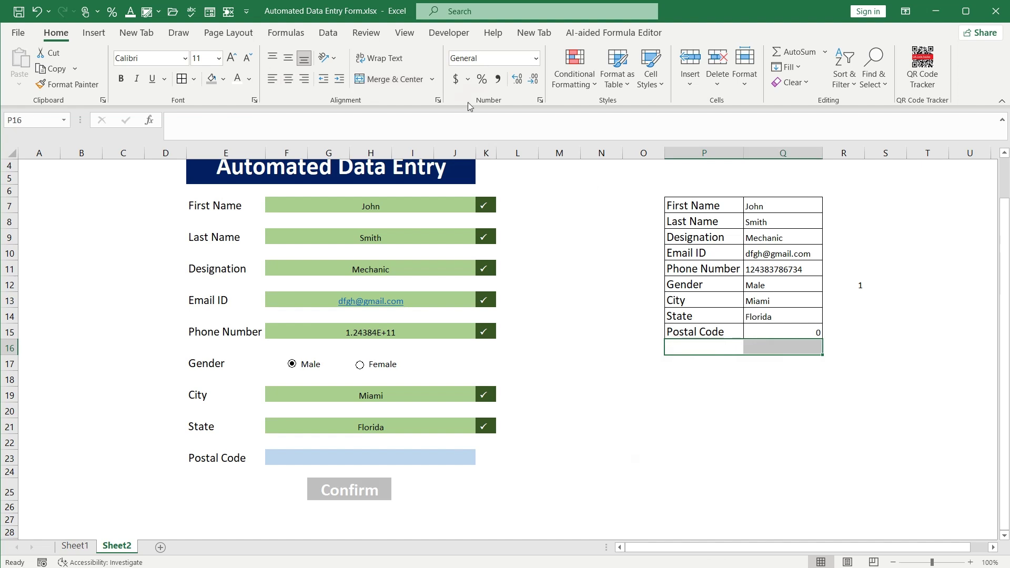
Label cell P16 'Confirm button' in the summary table
{"action": "left_click", "coordinate": [675, 349]}
{"action": "type", "text": "Con"}
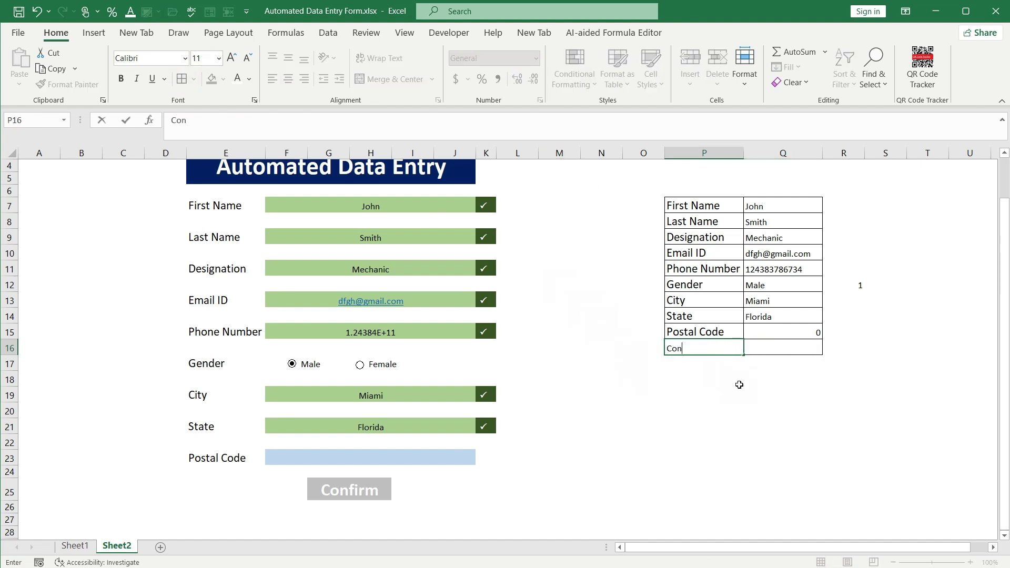
{"action": "type", "text": "firm button"}
{"action": "key", "text": "Tab"}
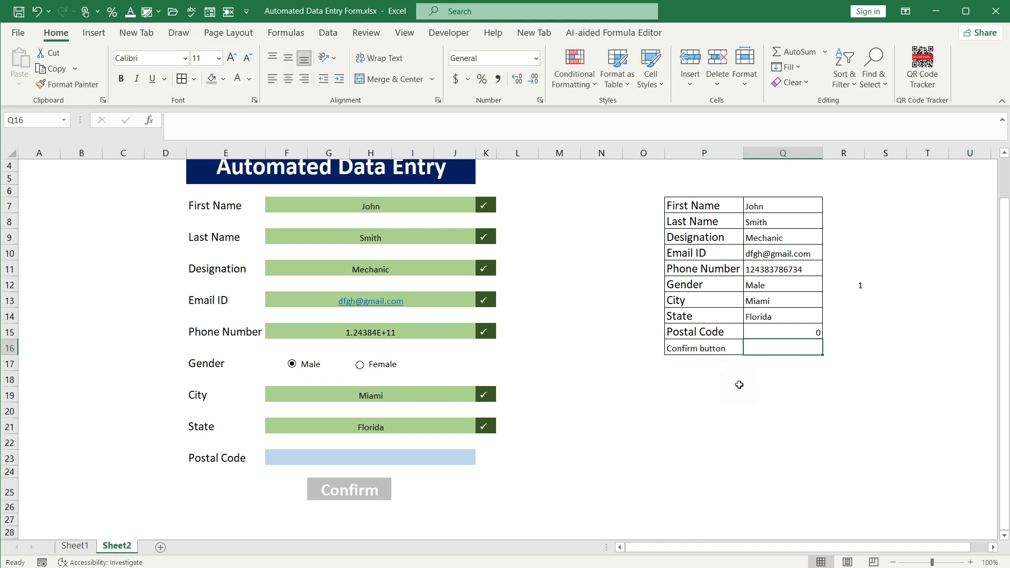
Enter =COUNT(F7:J23) in Q16 to count the form's filled cells
{"action": "type", "text": "=COUNT"}
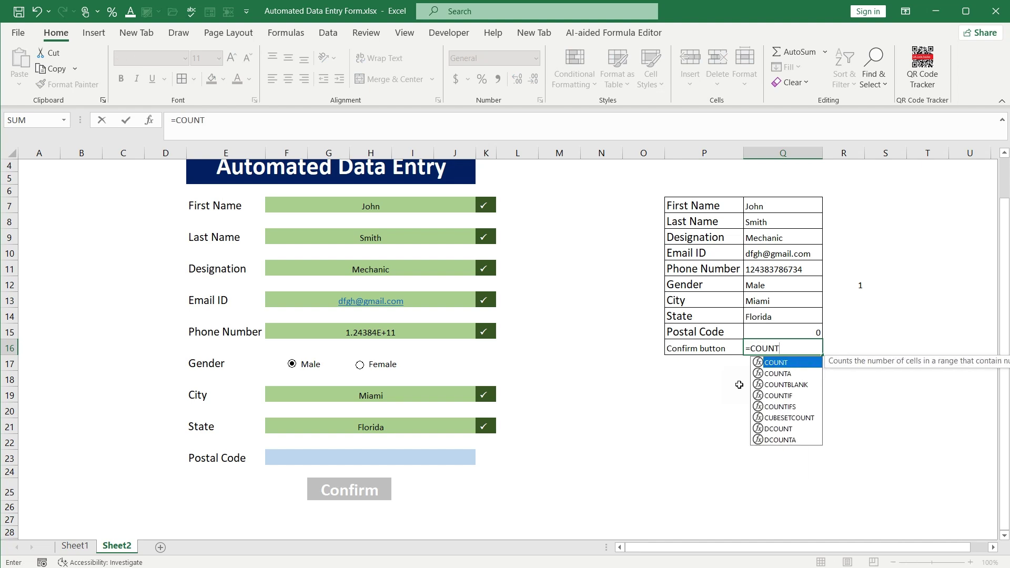
{"action": "type", "text": "("}
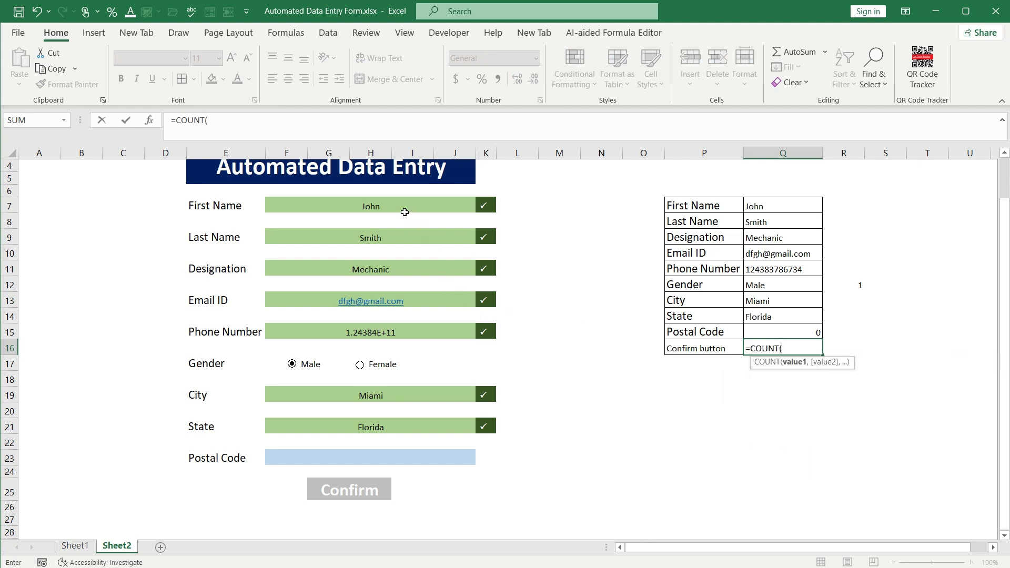
{"action": "left_click", "coordinate": [396, 206]}
{"action": "left_click_drag", "start_coordinate": [396, 206], "coordinate": [384, 454]}
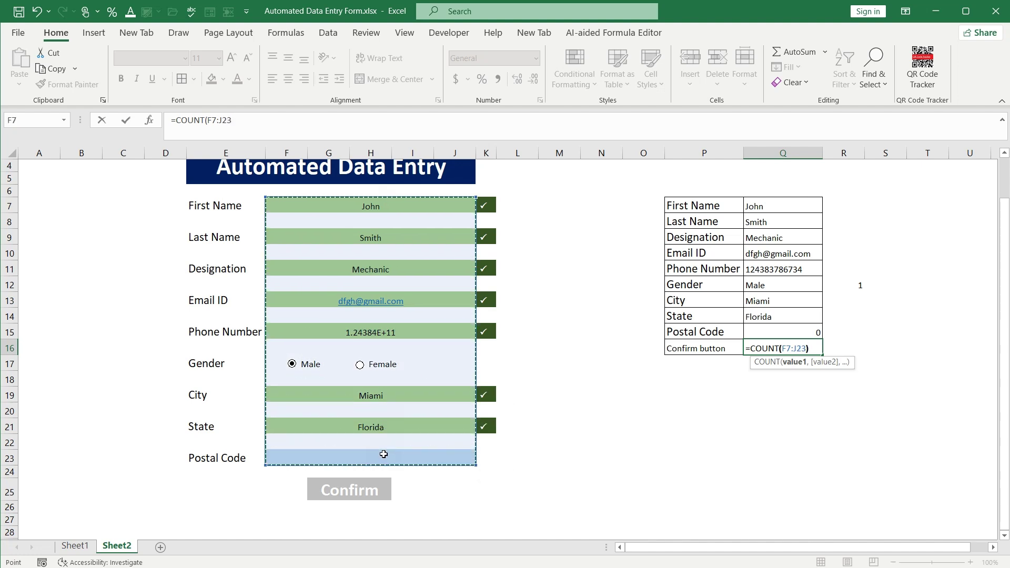
{"action": "key", "text": "Return"}
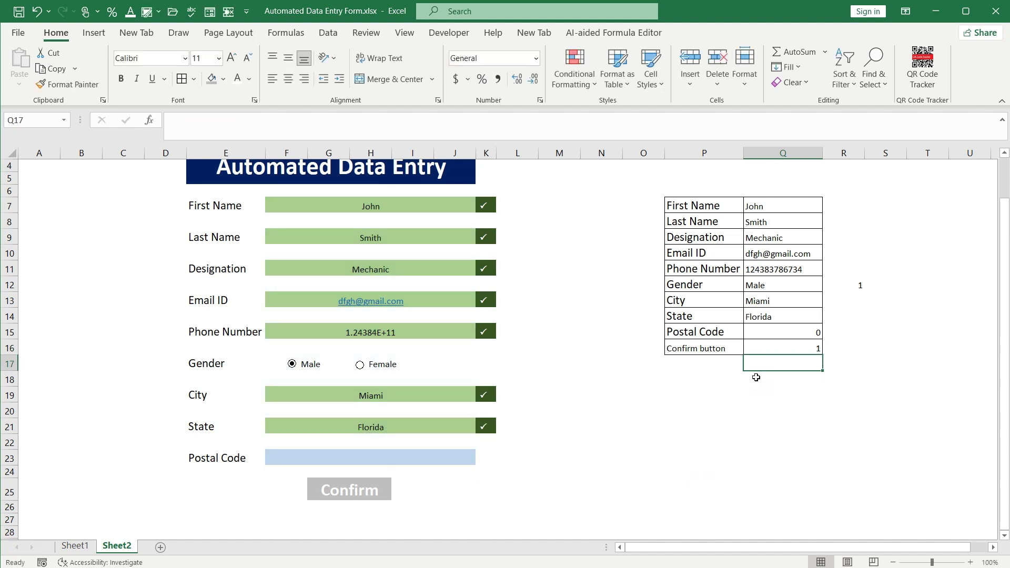
{"action": "left_click", "coordinate": [757, 349]}
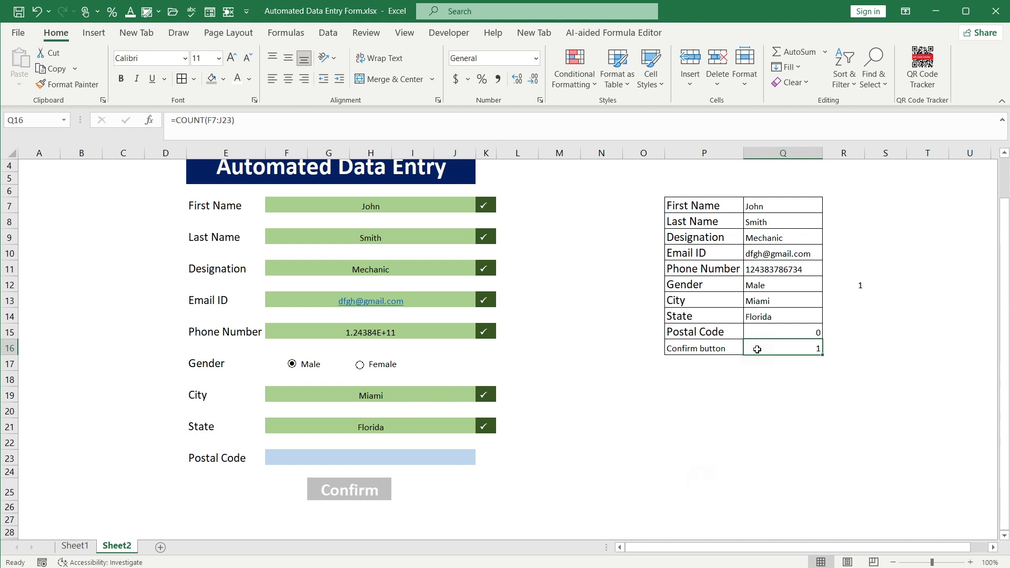
Review and recommit the =COUNT(F7:J23) formula in Q16
{"action": "left_click", "coordinate": [342, 455]}
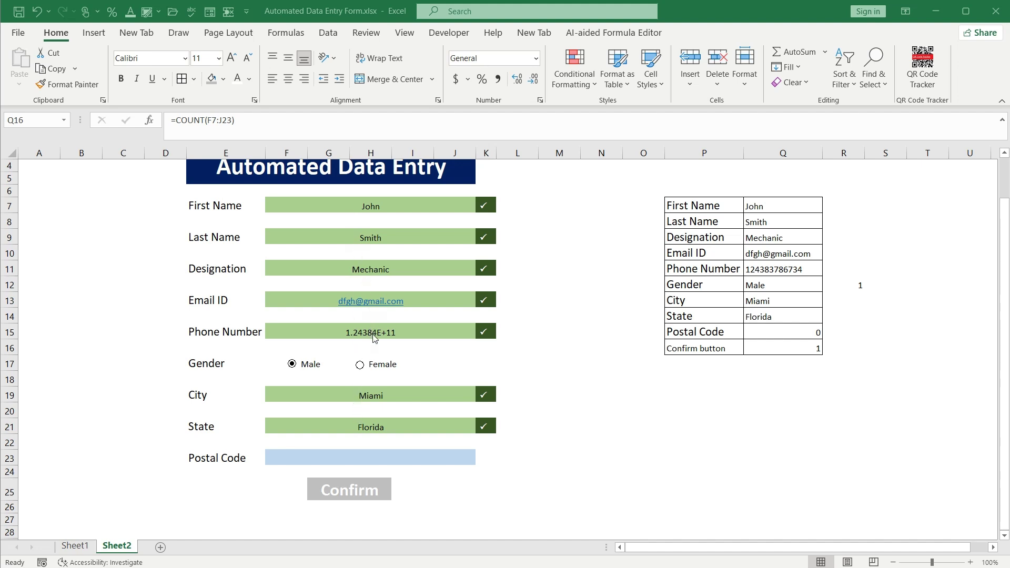
{"action": "double_click", "coordinate": [753, 348]}
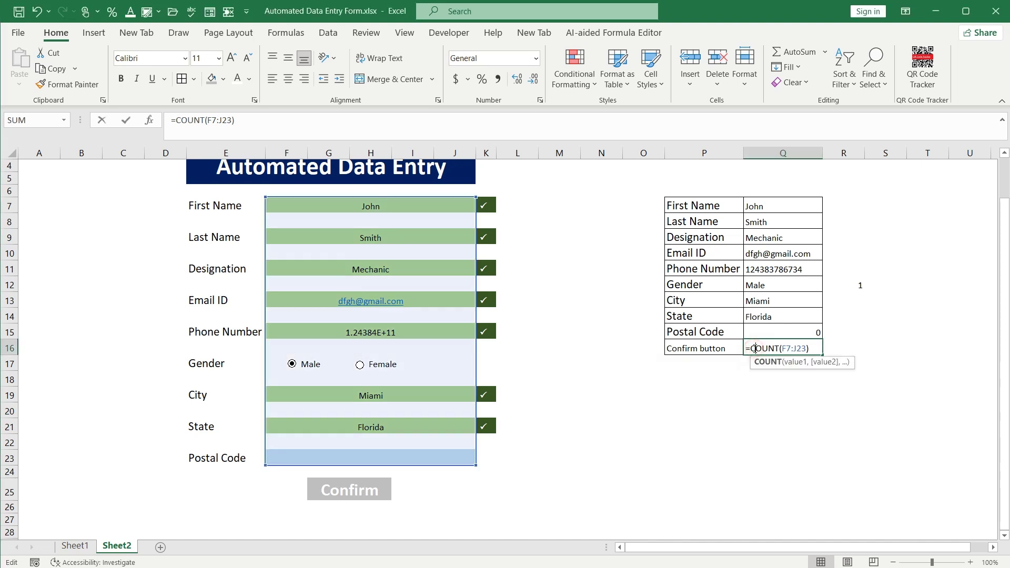
{"action": "left_click", "coordinate": [813, 348]}
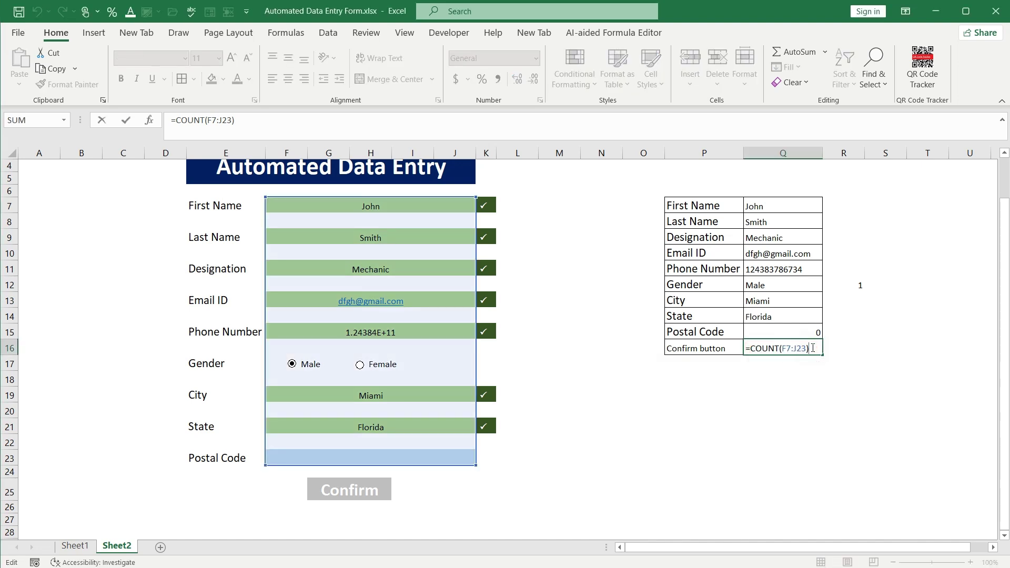
{"action": "key", "text": "Return"}
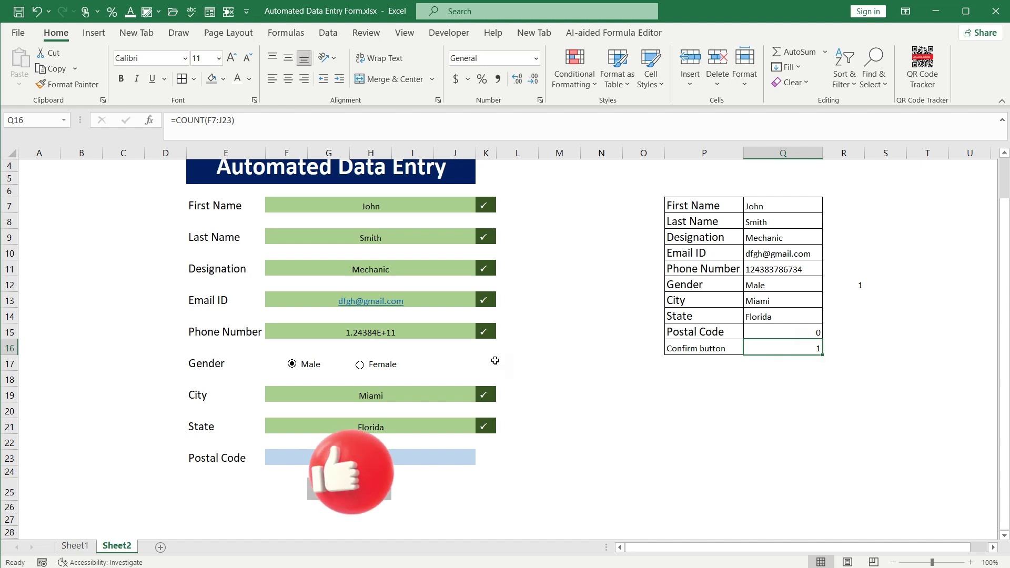
{"action": "left_click", "coordinate": [412, 332]}
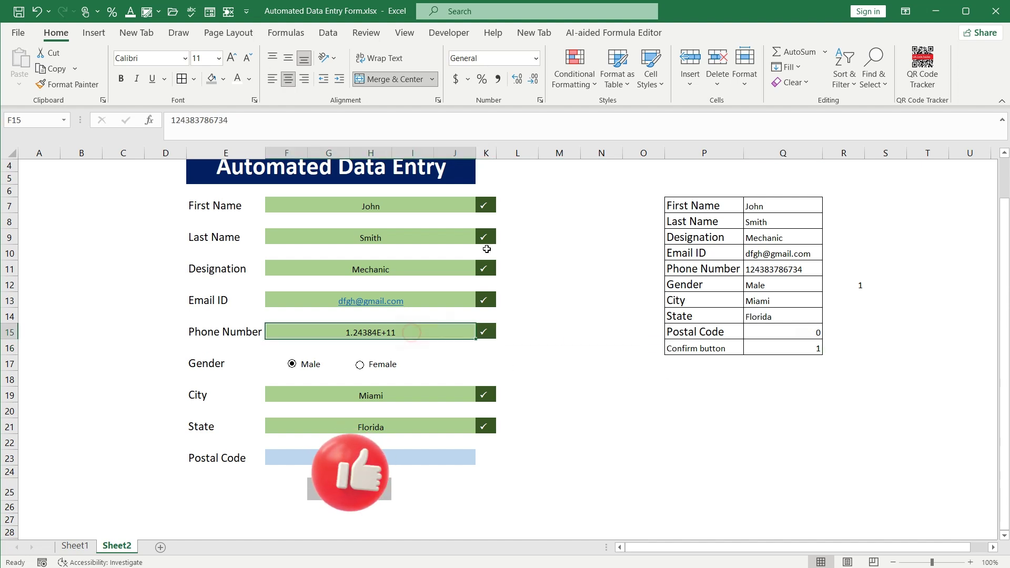
{"action": "left_click", "coordinate": [535, 58]}
{"action": "left_click", "coordinate": [513, 107]}
{"action": "left_click", "coordinate": [563, 378]}
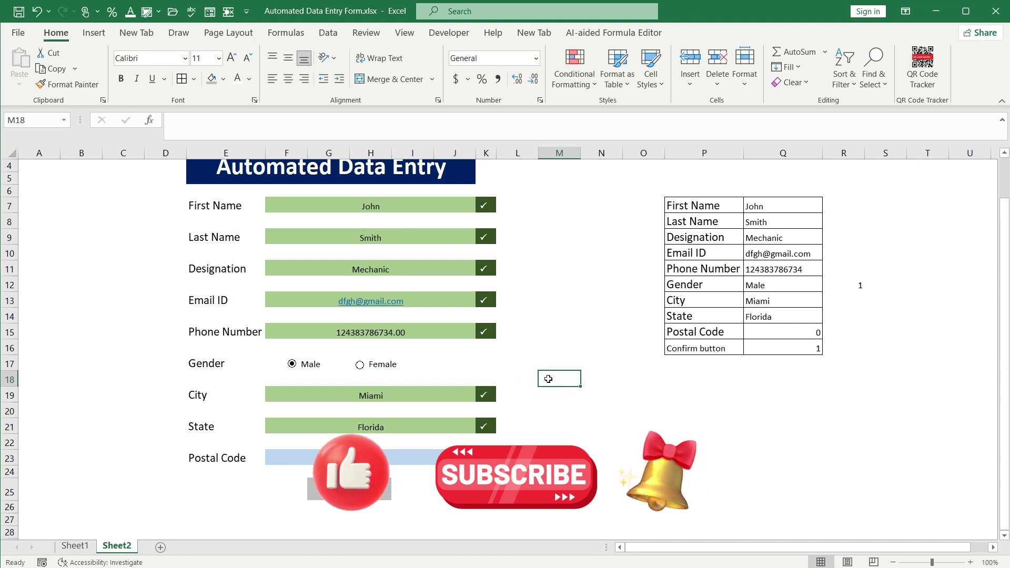
{"action": "left_click", "coordinate": [426, 332]}
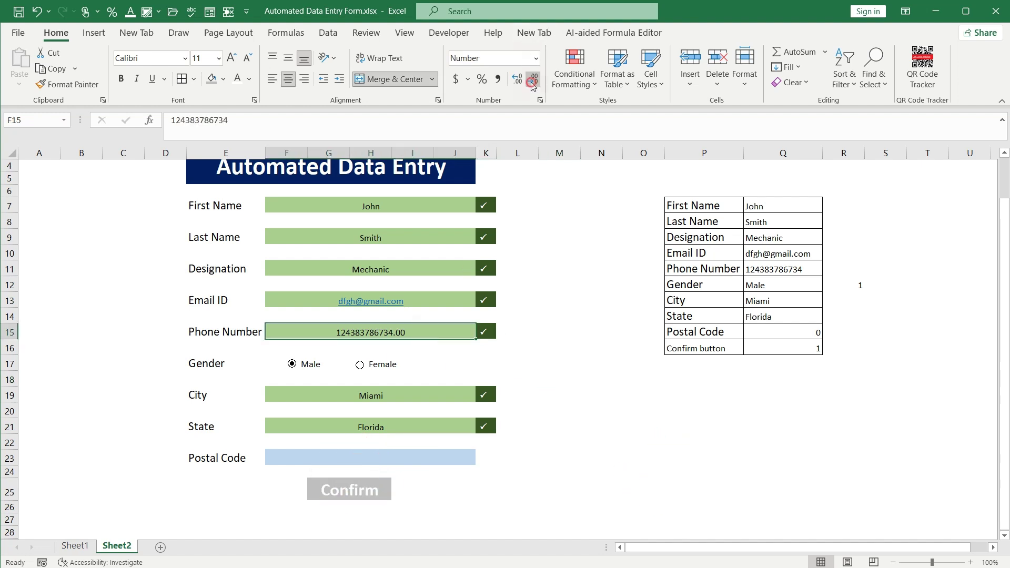
{"action": "left_click", "coordinate": [533, 79]}
{"action": "left_click", "coordinate": [532, 78]}
{"action": "left_click", "coordinate": [784, 347]}
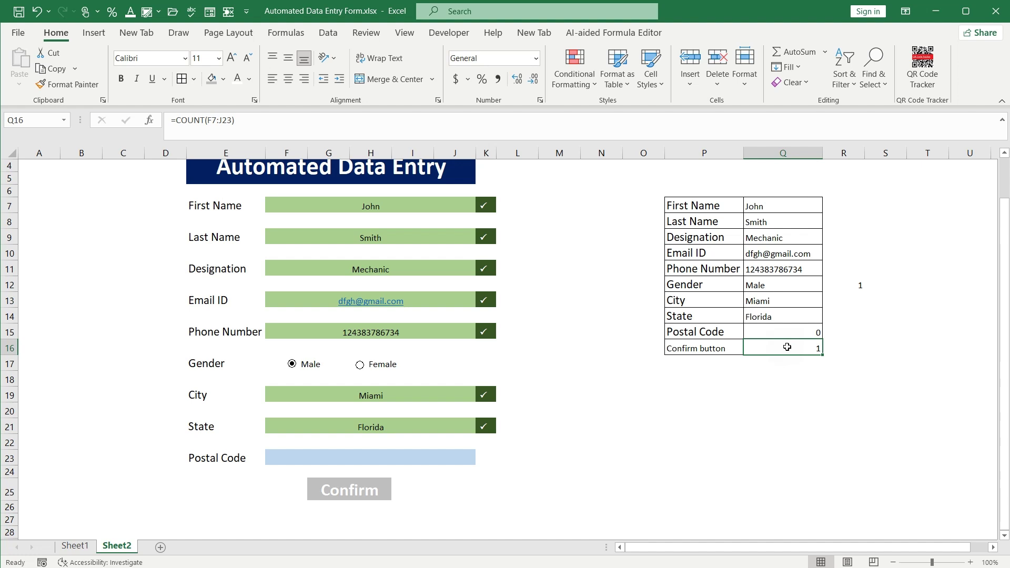
Replace the F7:J23 range in Q16's count formula with cells F7, F9, F11 and F13
{"action": "double_click", "coordinate": [787, 347]}
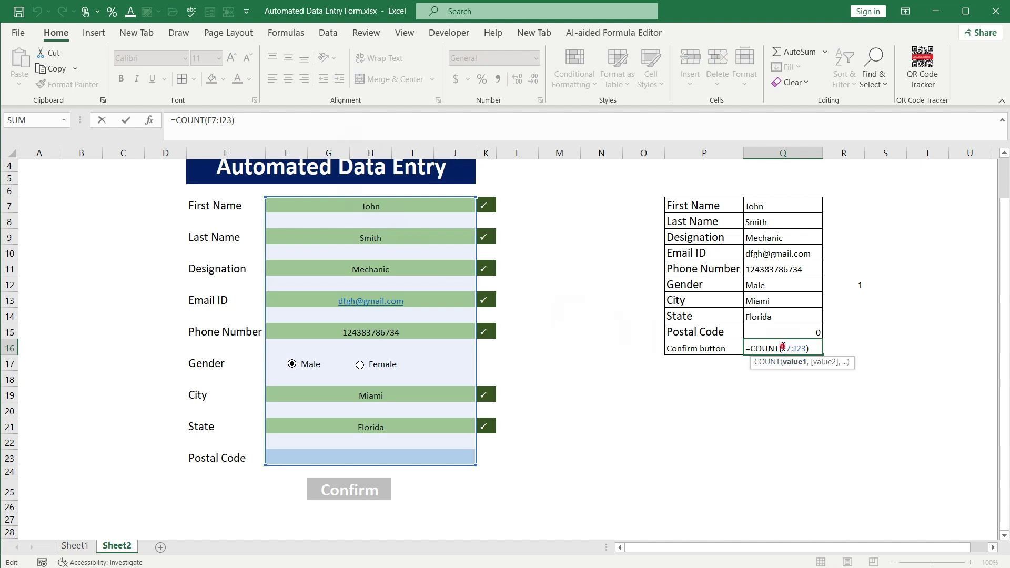
{"action": "left_click_drag", "start_coordinate": [782, 348], "coordinate": [812, 347]}
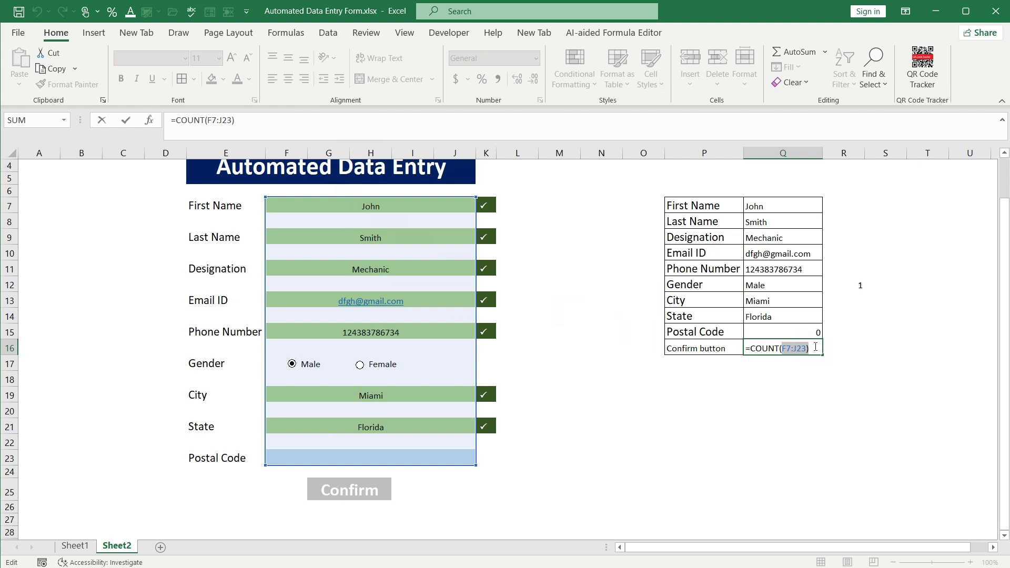
{"action": "key", "text": "BackSpace"}
{"action": "left_click", "coordinate": [408, 201]}
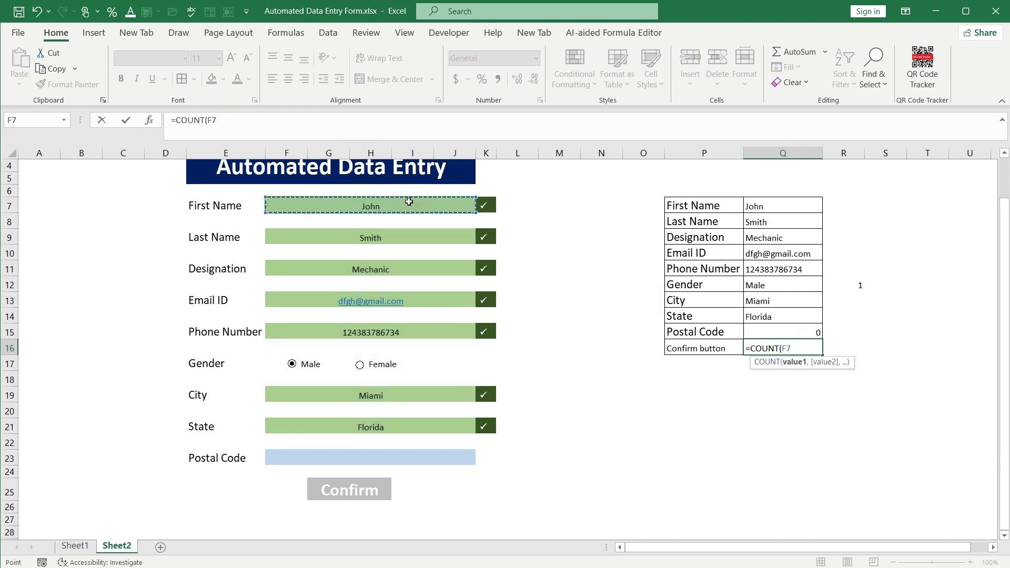
{"action": "type", "text": ","}
{"action": "left_click", "coordinate": [399, 235]}
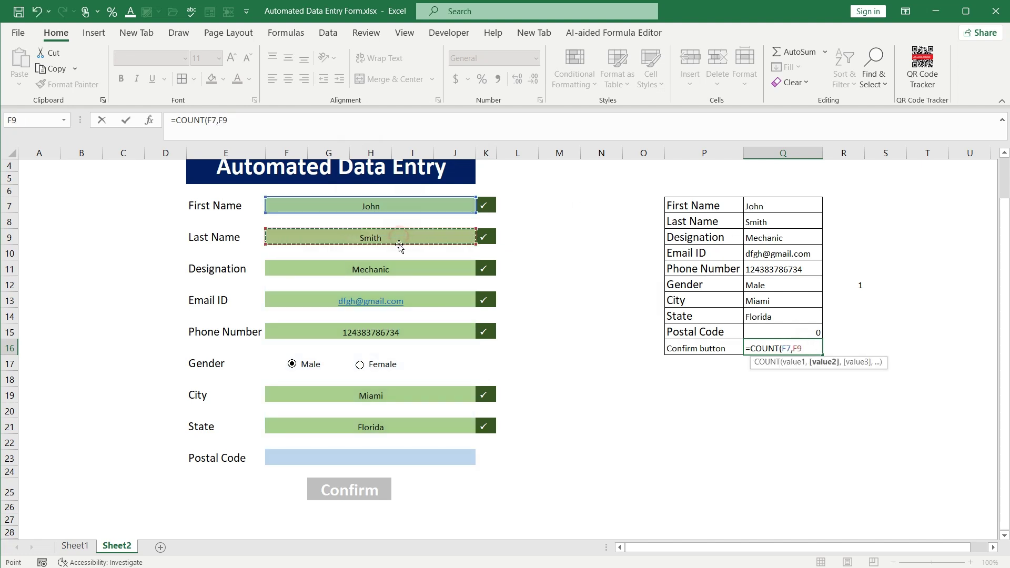
{"action": "type", "text": ","}
{"action": "left_click", "coordinate": [399, 270]}
{"action": "type", "text": ","}
{"action": "left_click", "coordinate": [409, 299]}
{"action": "type", "text": ","}
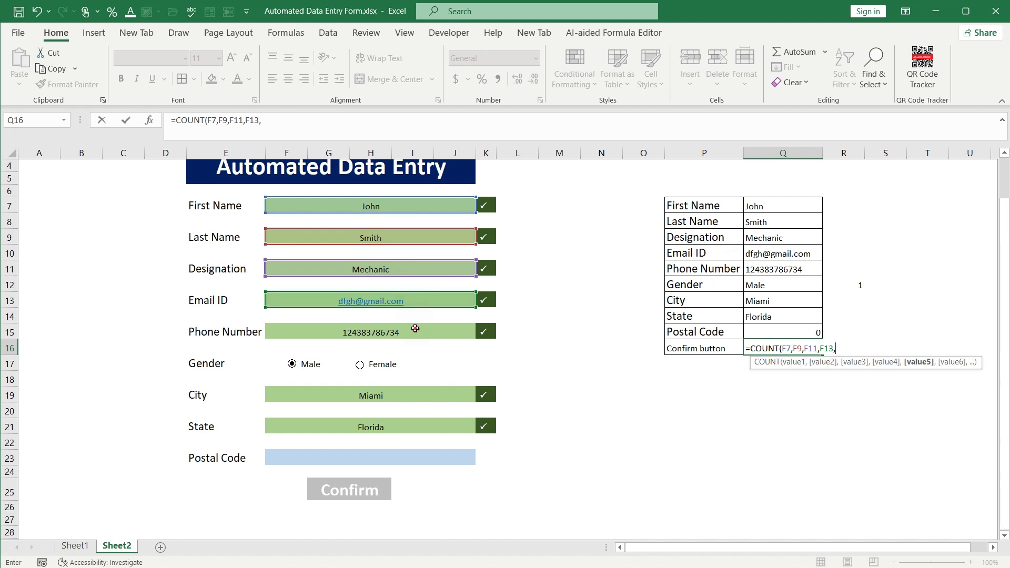
Add F15, F19, F21 and F23 to the count formula and commit it, showing 7
{"action": "left_click", "coordinate": [415, 329]}
{"action": "type", "text": ","}
{"action": "left_click", "coordinate": [415, 394]}
{"action": "type", "text": ","}
{"action": "left_click", "coordinate": [413, 426]}
{"action": "type", "text": ","}
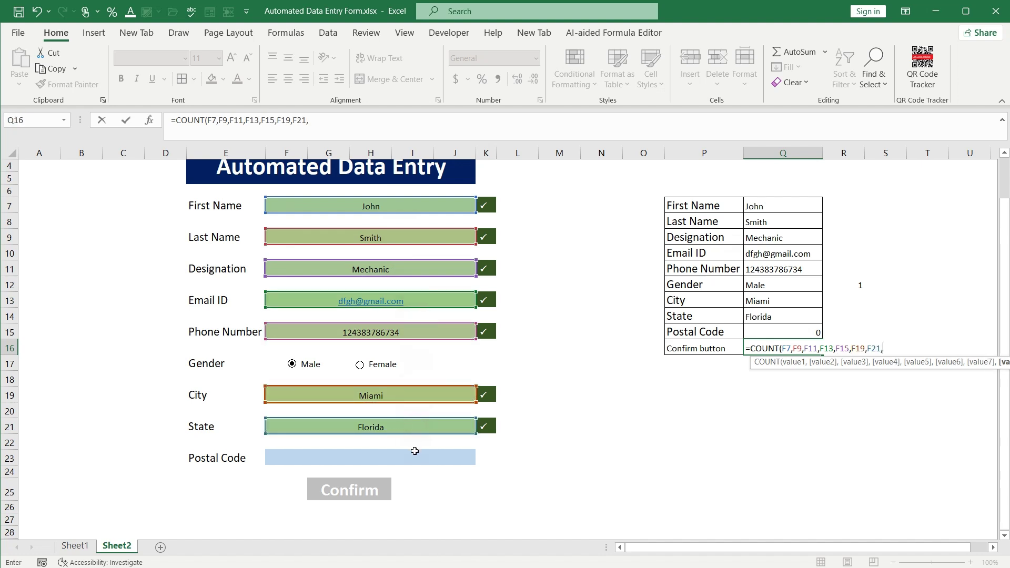
{"action": "left_click", "coordinate": [414, 450]}
{"action": "type", "text": ")"}
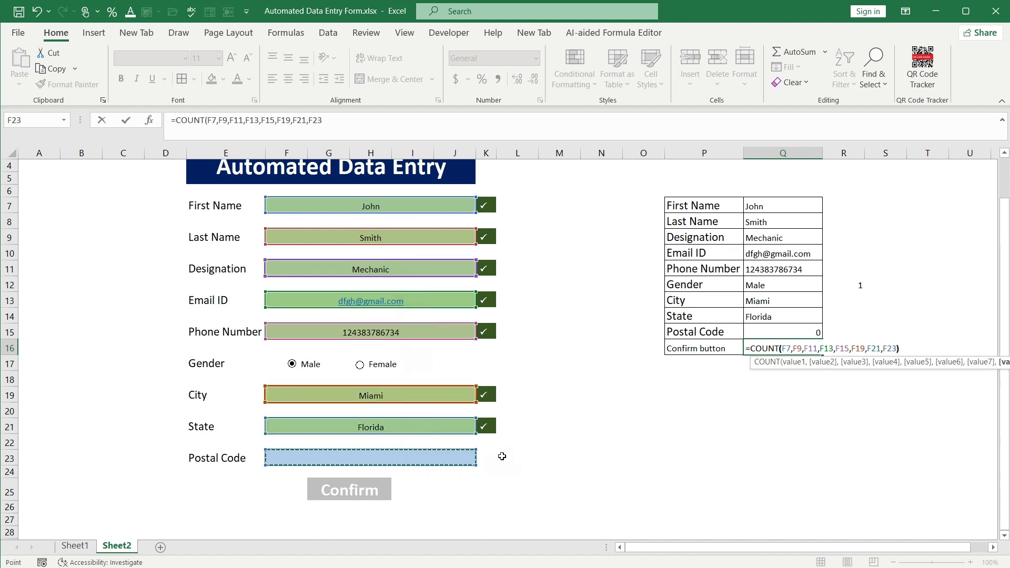
{"action": "left_click", "coordinate": [779, 348]}
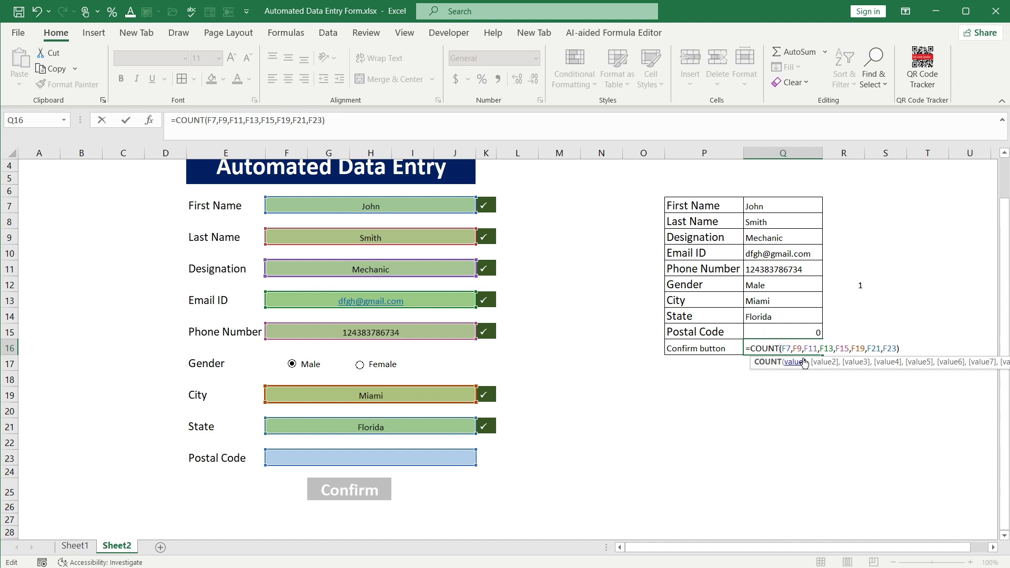
{"action": "left_click", "coordinate": [795, 361]}
{"action": "key", "text": "Return"}
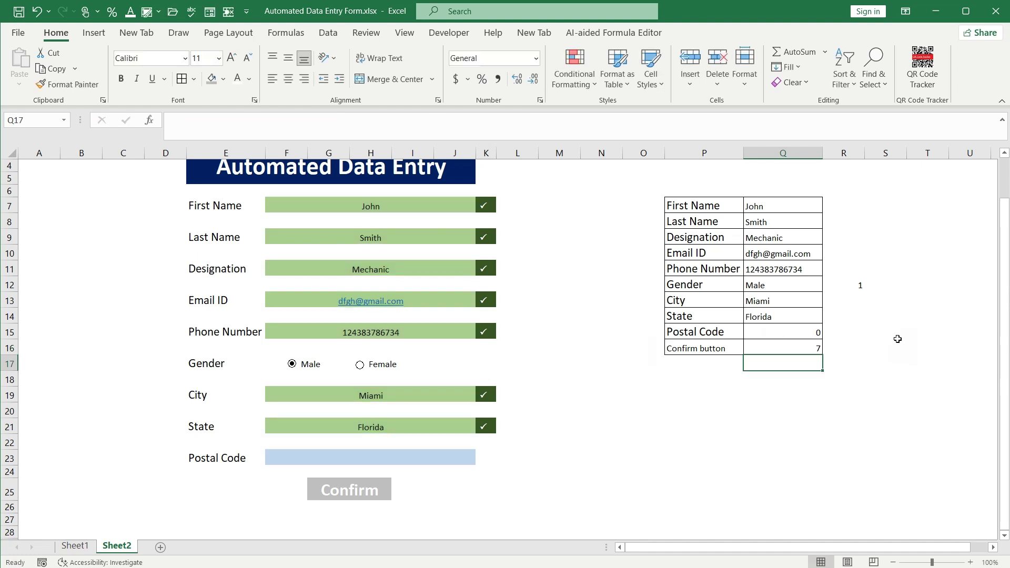
Enter postal code 569840 in F23 and check that Q16's count reaches 8
{"action": "left_click", "coordinate": [792, 349]}
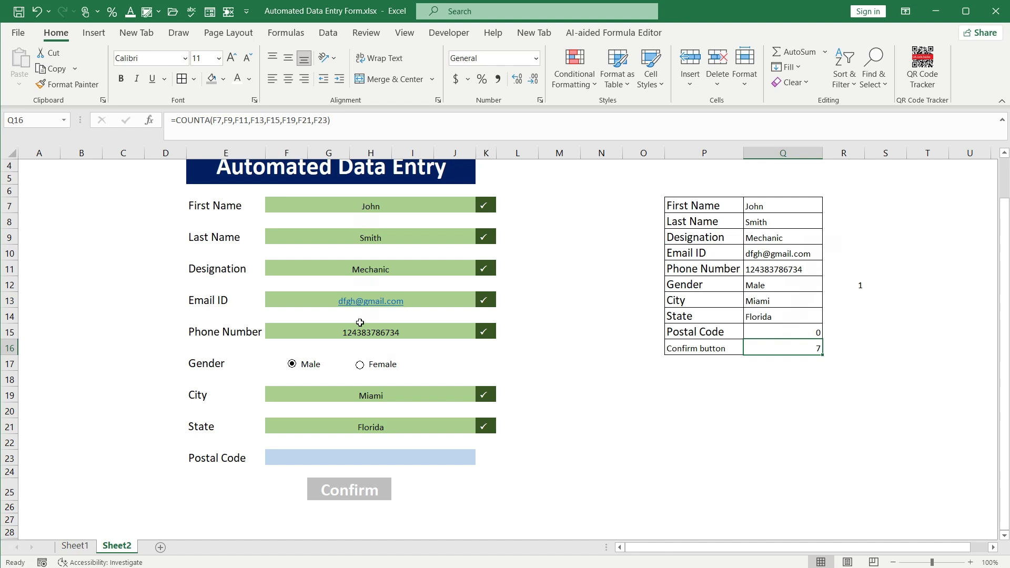
{"action": "left_click", "coordinate": [364, 456]}
{"action": "type", "text": "569840"}
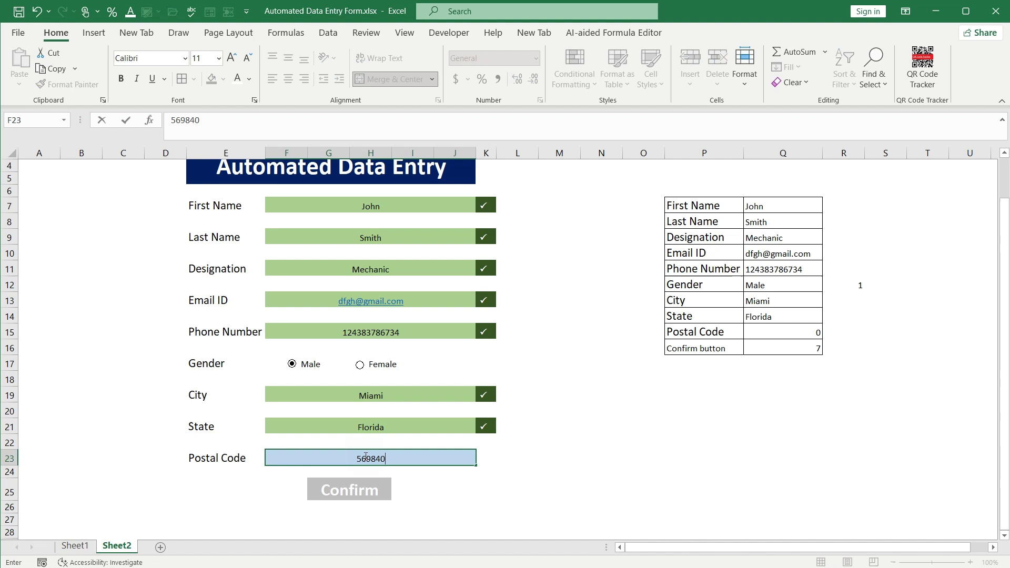
{"action": "key", "text": "Return"}
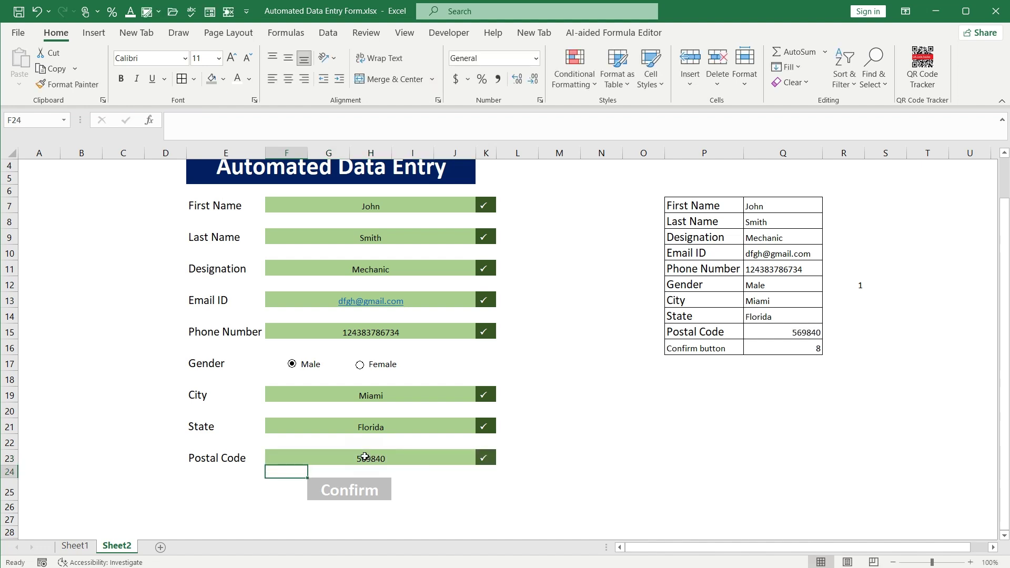
{"action": "left_click", "coordinate": [765, 346]}
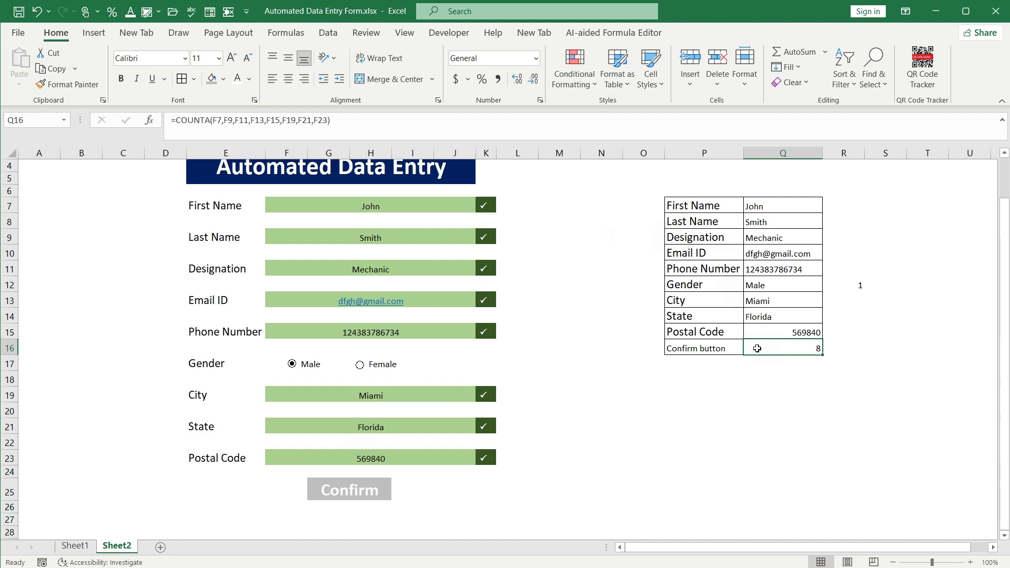
{"action": "key", "text": "Return"}
Create a formula rule on Confirm cell G25: =COUNTA(F7,F9,F11,F13,F15,F19,F21,F23)=8
{"action": "left_click", "coordinate": [367, 488]}
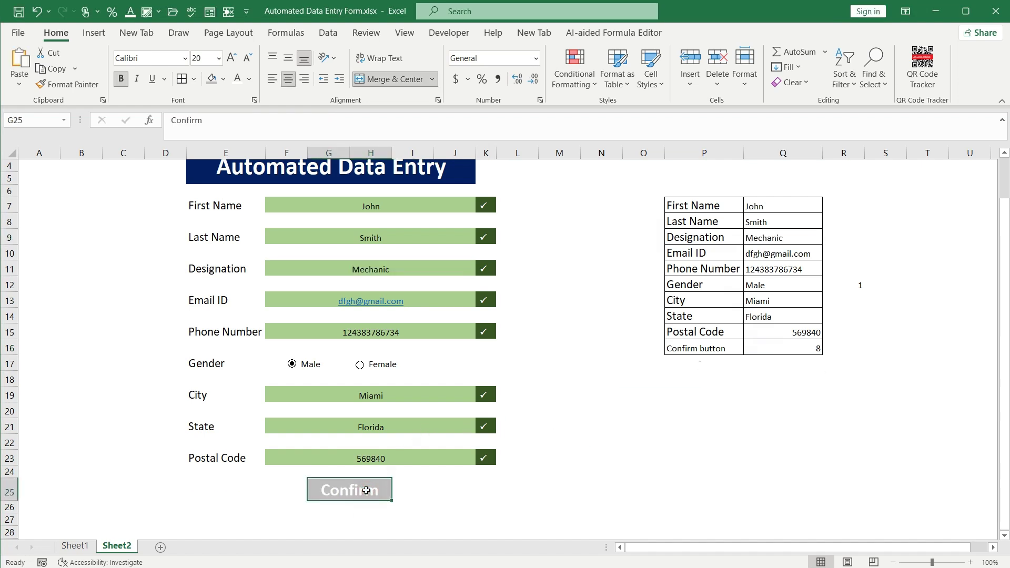
{"action": "left_click", "coordinate": [591, 86]}
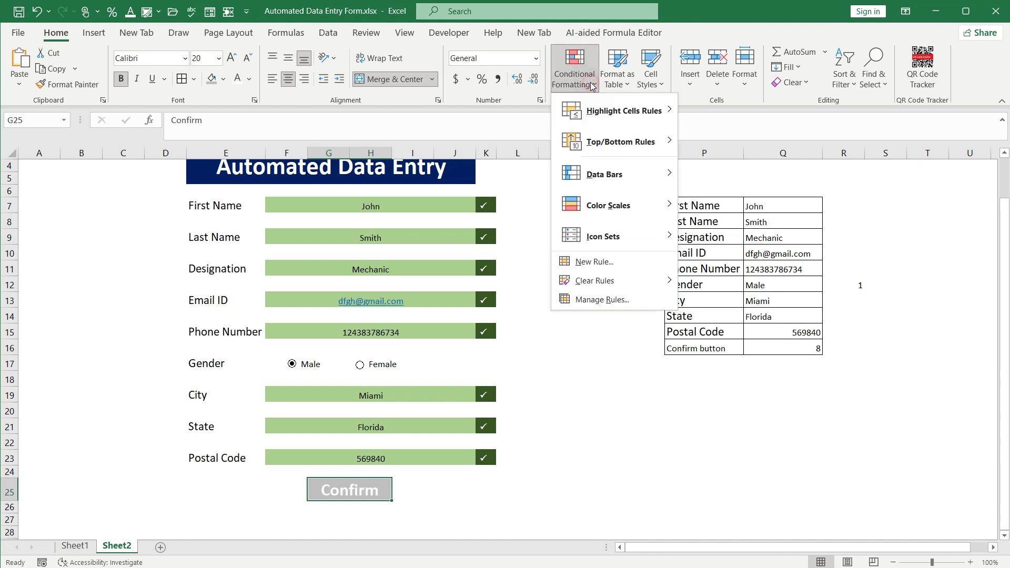
{"action": "left_click", "coordinate": [592, 300]}
{"action": "left_click", "coordinate": [279, 184]}
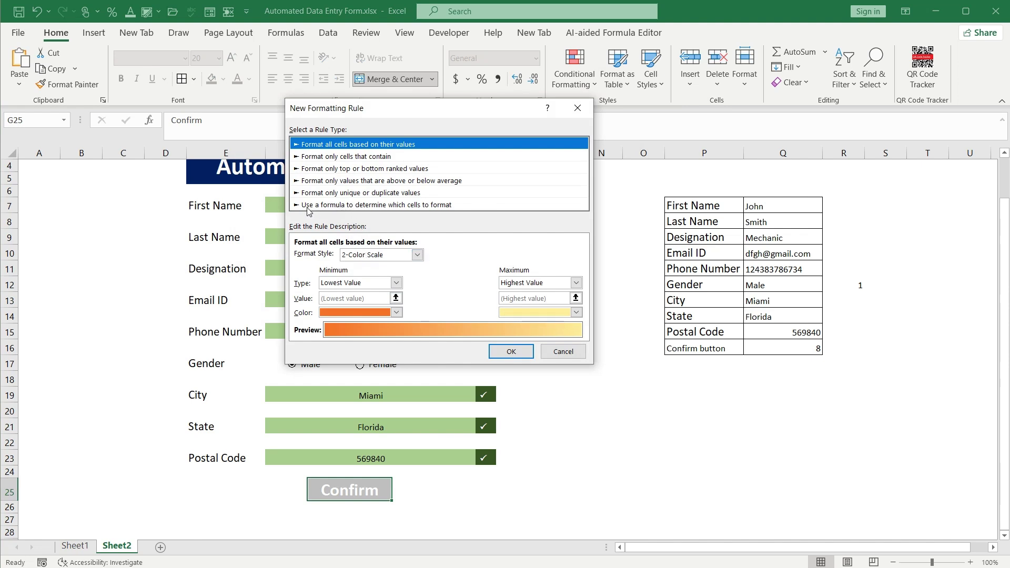
{"action": "left_click", "coordinate": [396, 205]}
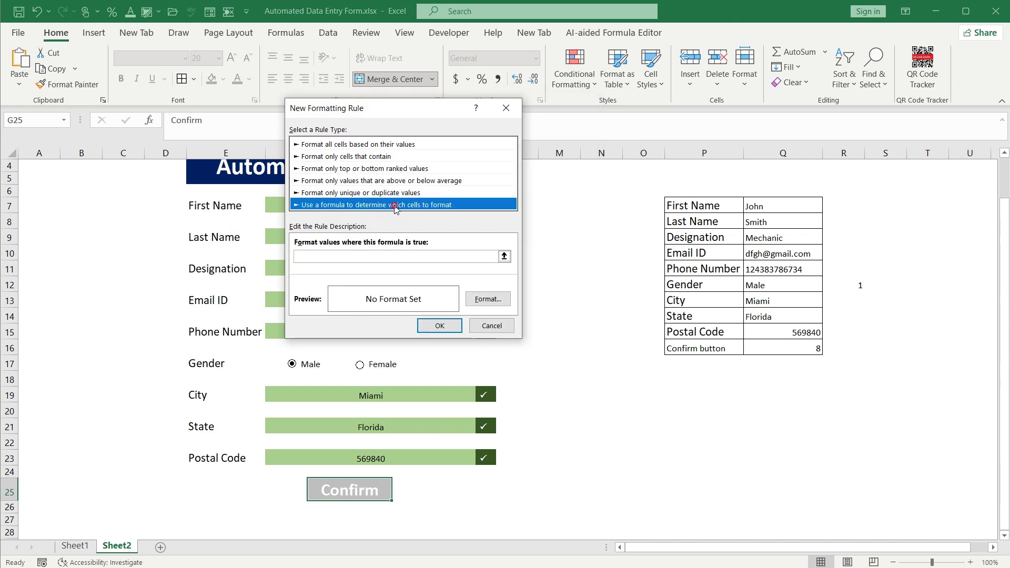
{"action": "left_click", "coordinate": [332, 257]}
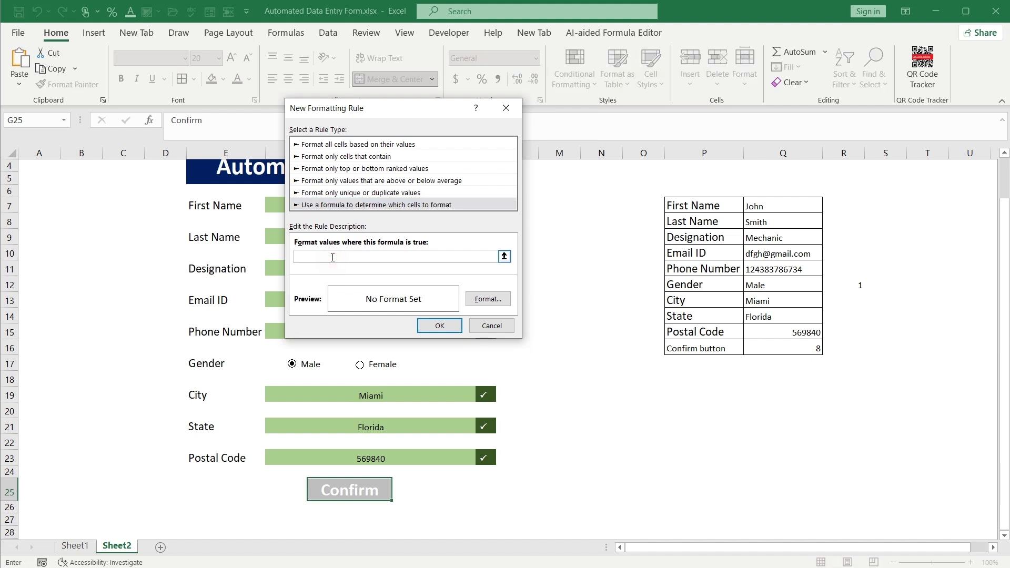
{"action": "type", "text": "=COUNTA(F7,F9,F11,F13,F15,F19,F21,F23)"}
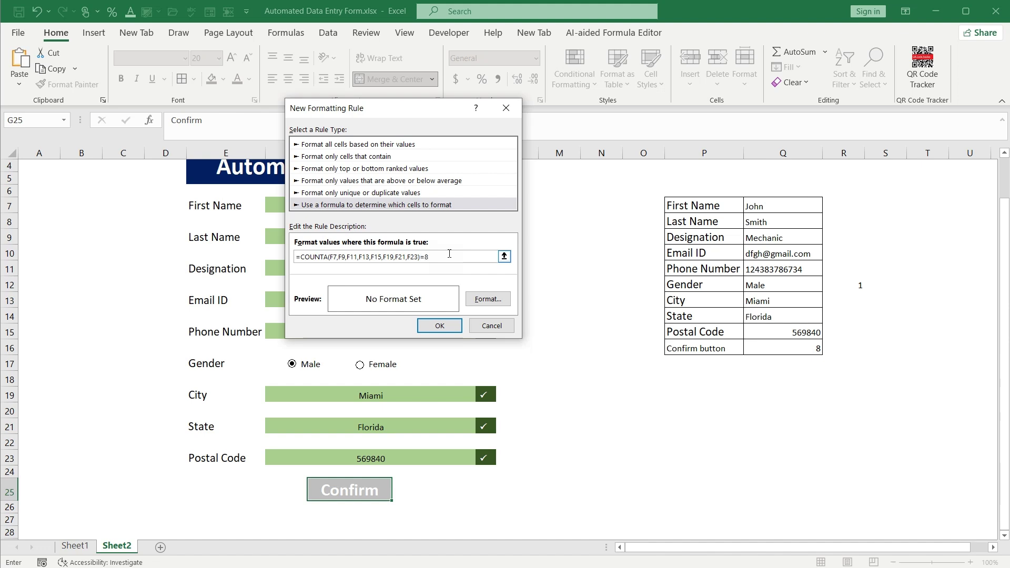
Give the rule a dark blue fill and apply it
{"action": "left_click", "coordinate": [483, 301]}
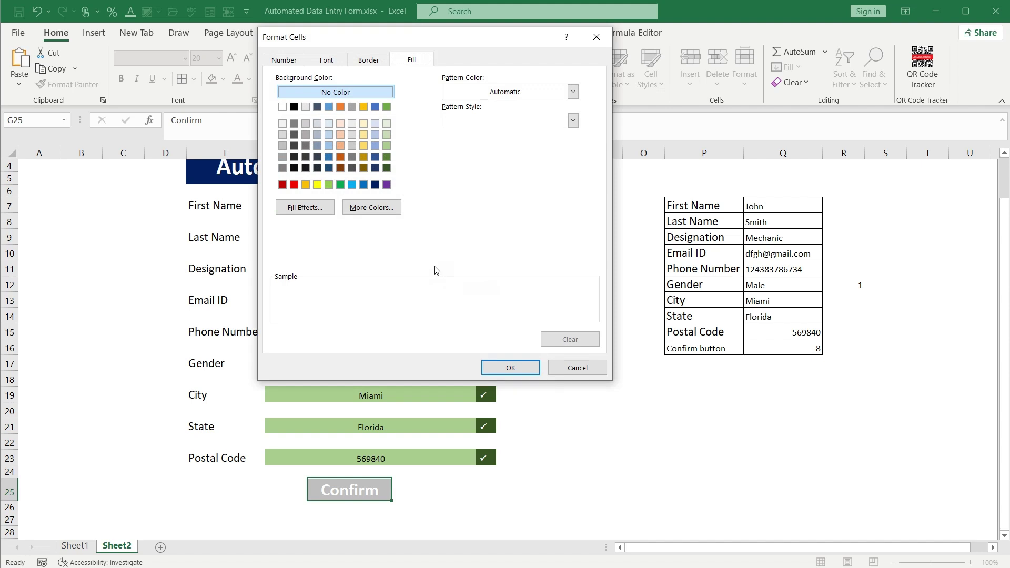
{"action": "left_click", "coordinate": [375, 185]}
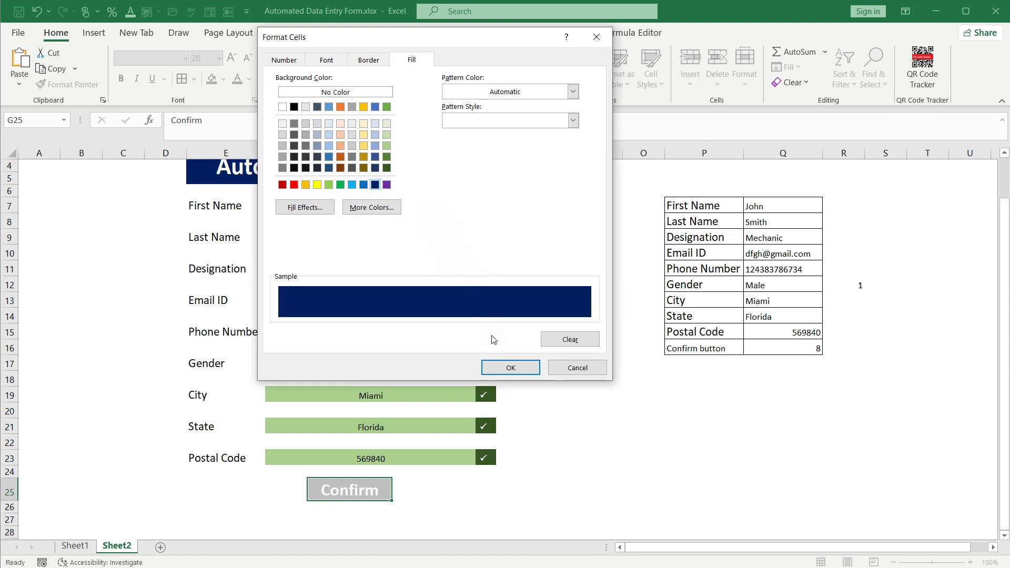
{"action": "left_click", "coordinate": [509, 367]}
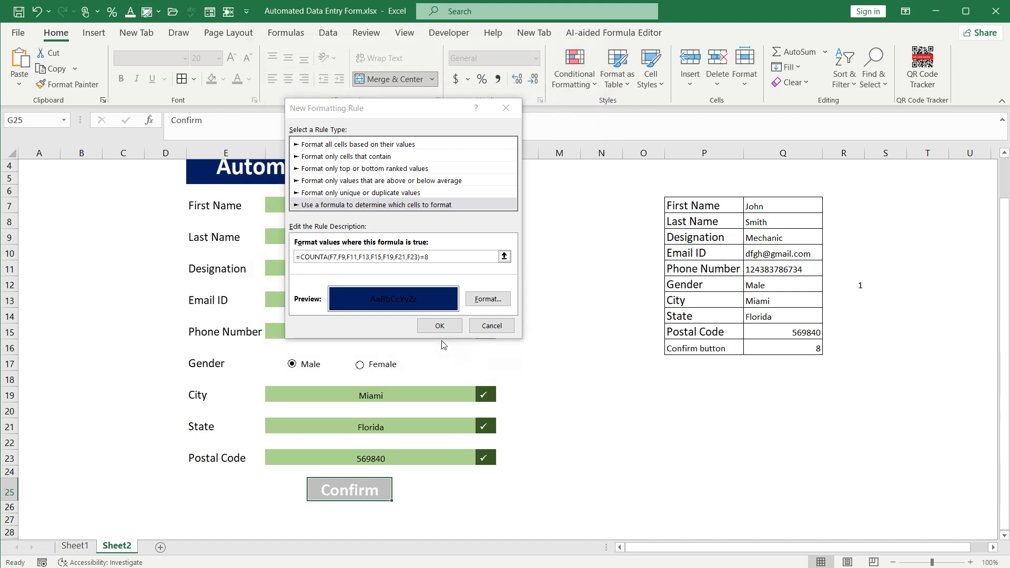
{"action": "left_click", "coordinate": [438, 325]}
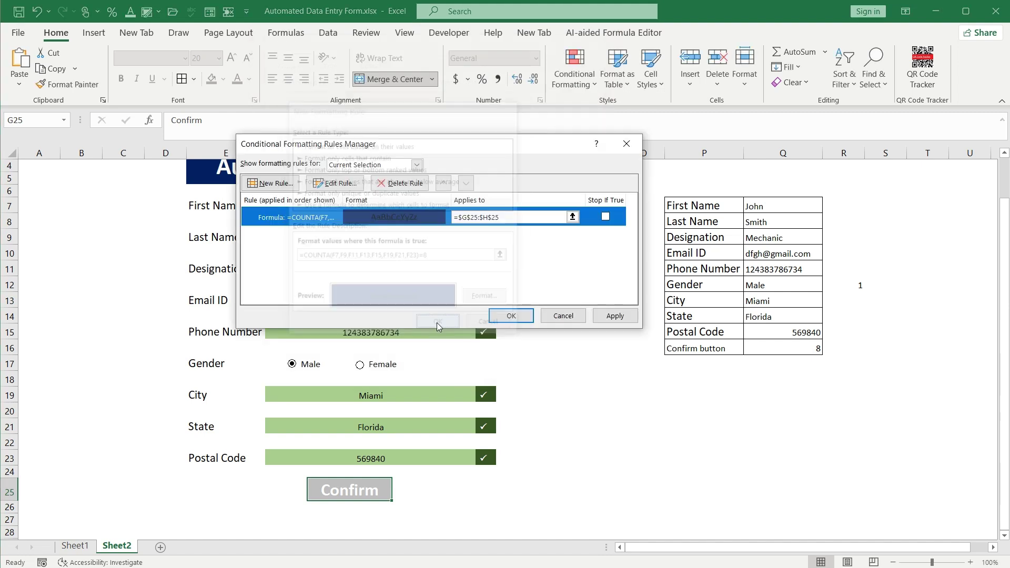
{"action": "left_click", "coordinate": [513, 313]}
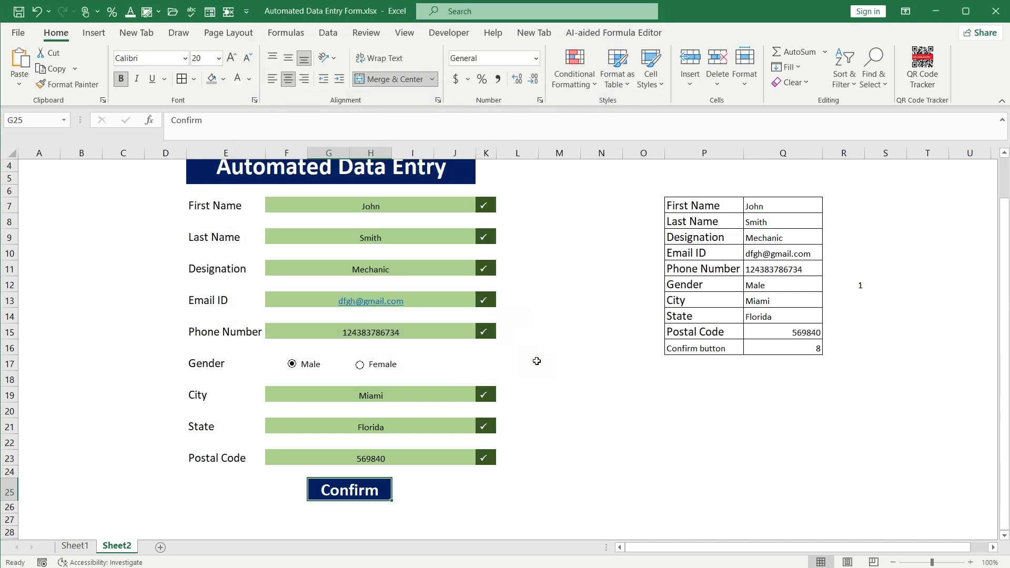
Clear and re-enter 'Smith' as Last Name to test the counter and Confirm highlight
{"action": "left_click", "coordinate": [387, 240]}
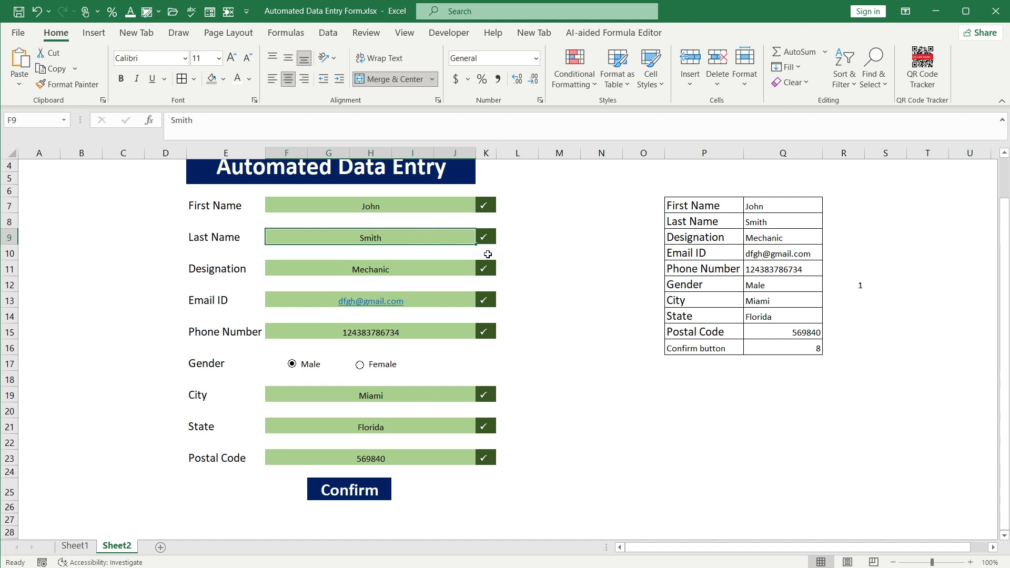
{"action": "key", "text": "Delete"}
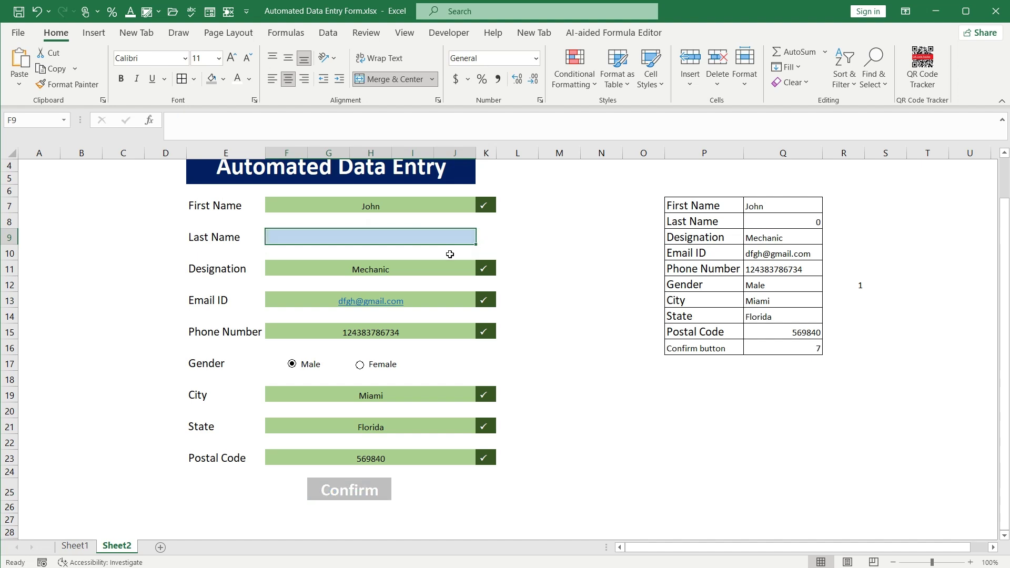
{"action": "left_click", "coordinate": [759, 346]}
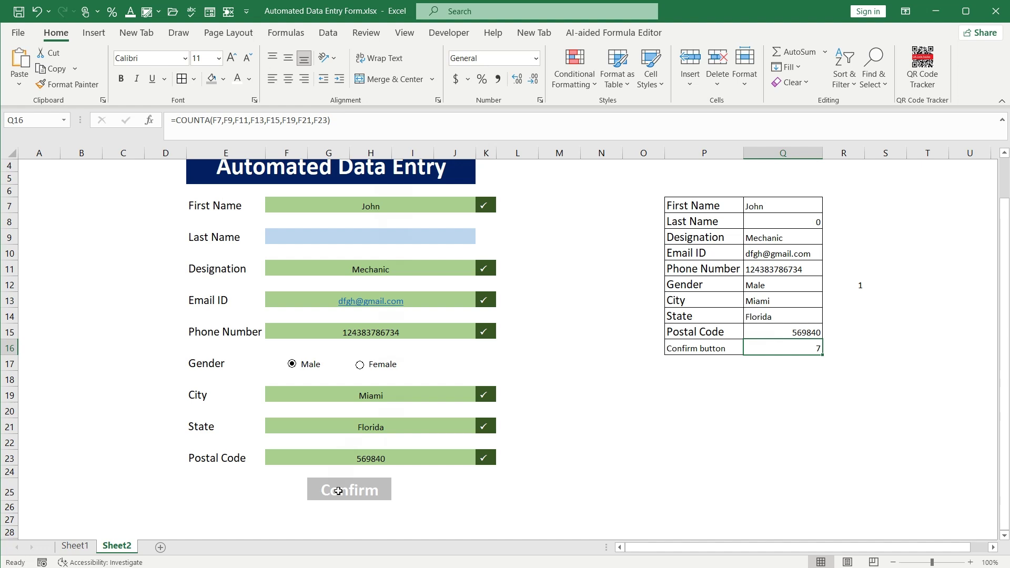
{"action": "left_click", "coordinate": [401, 236]}
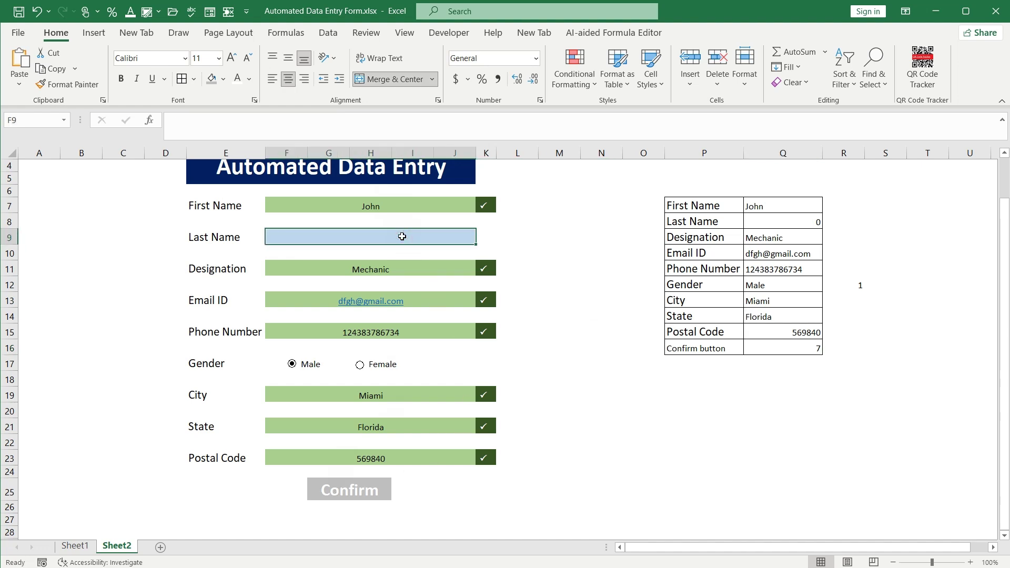
{"action": "type", "text": "Smith"}
{"action": "key", "text": "Return"}
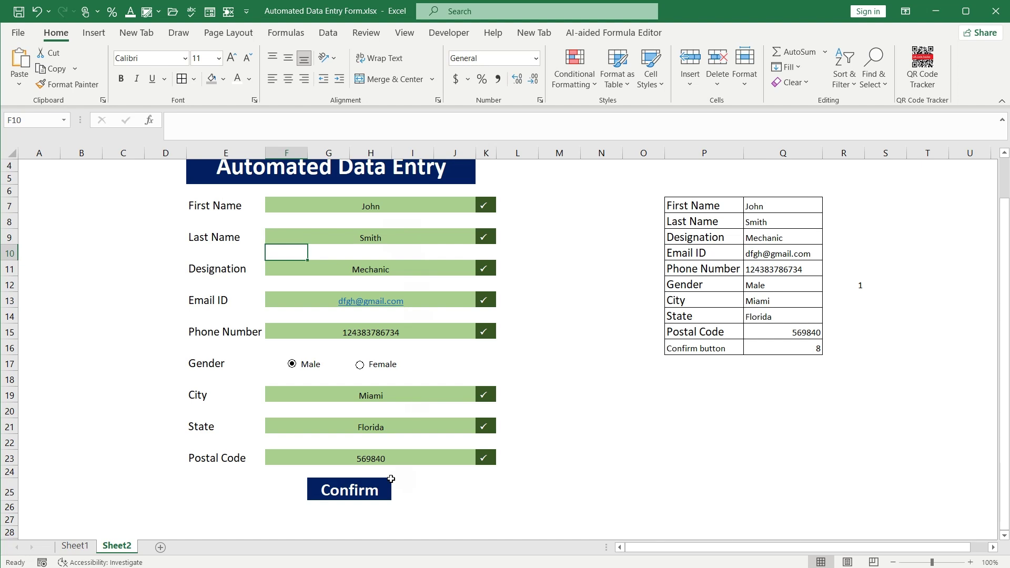
{"action": "left_click", "coordinate": [363, 492]}
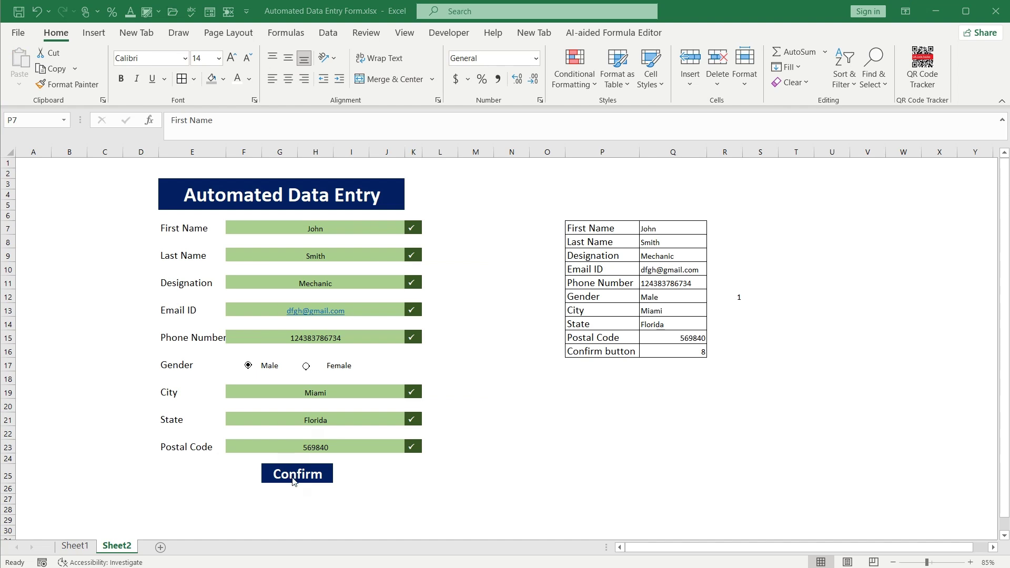
Move the Confirm cell to P18 below the summary table and copy it
{"action": "left_click", "coordinate": [294, 481]}
{"action": "left_click_drag", "start_coordinate": [295, 483], "coordinate": [658, 381]}
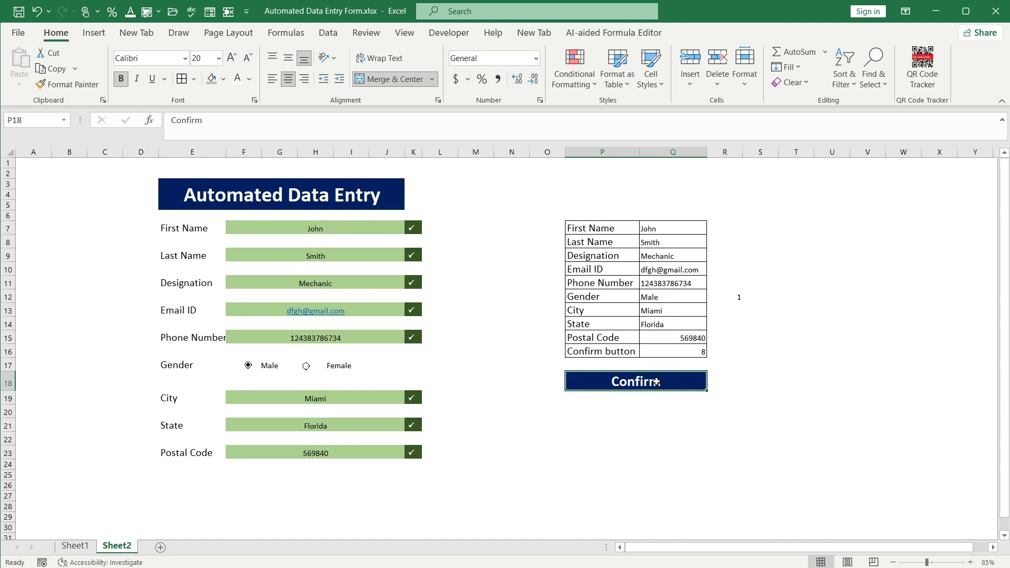
{"action": "key", "text": "ctrl+c"}
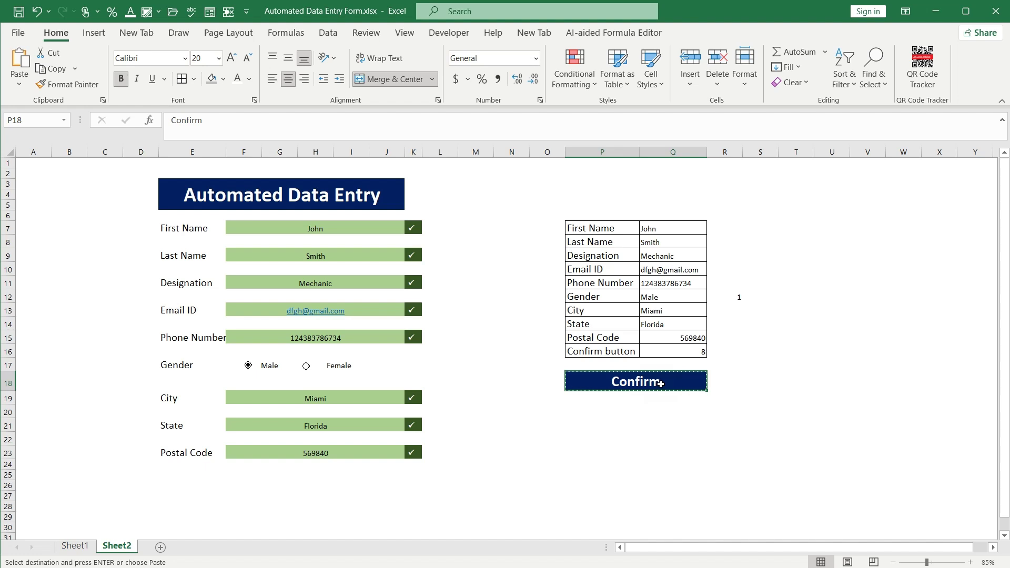
Paste it beneath the form at G26 as an enlarged linked picture
{"action": "right_click", "coordinate": [267, 486]}
{"action": "mouse_move", "coordinate": [399, 226]}
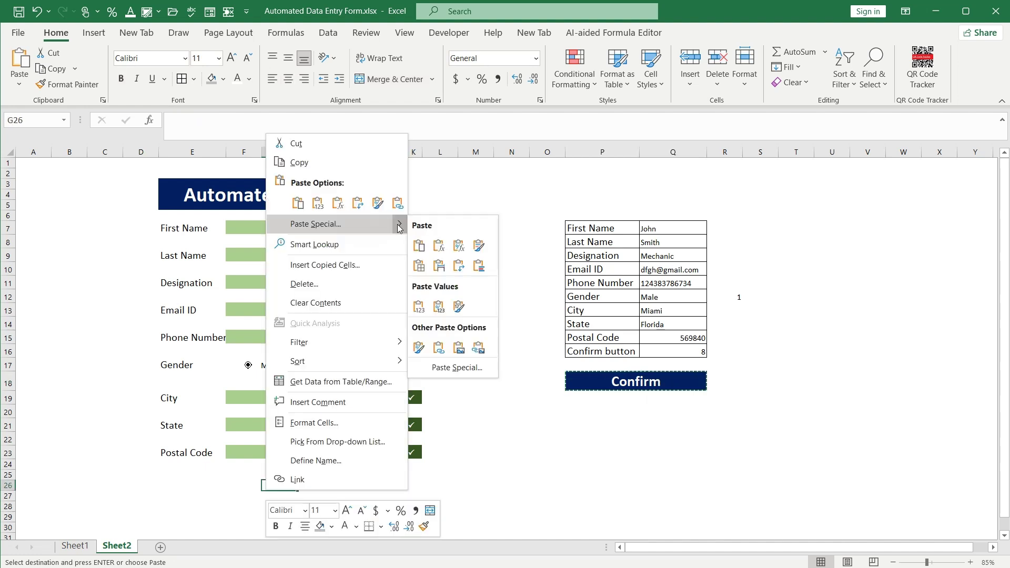
{"action": "left_click", "coordinate": [477, 349]}
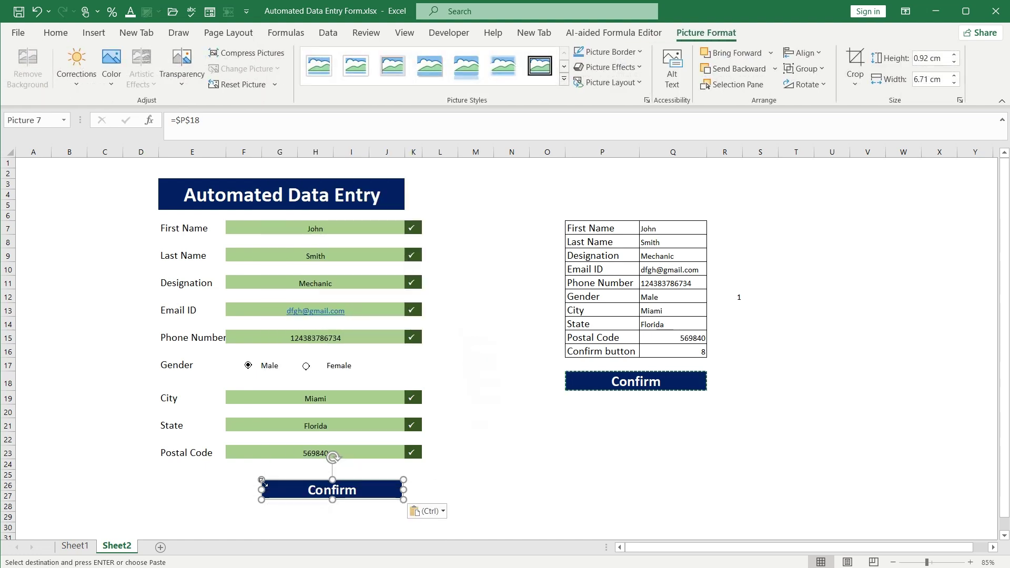
{"action": "left_click_drag", "start_coordinate": [261, 479], "coordinate": [231, 475]}
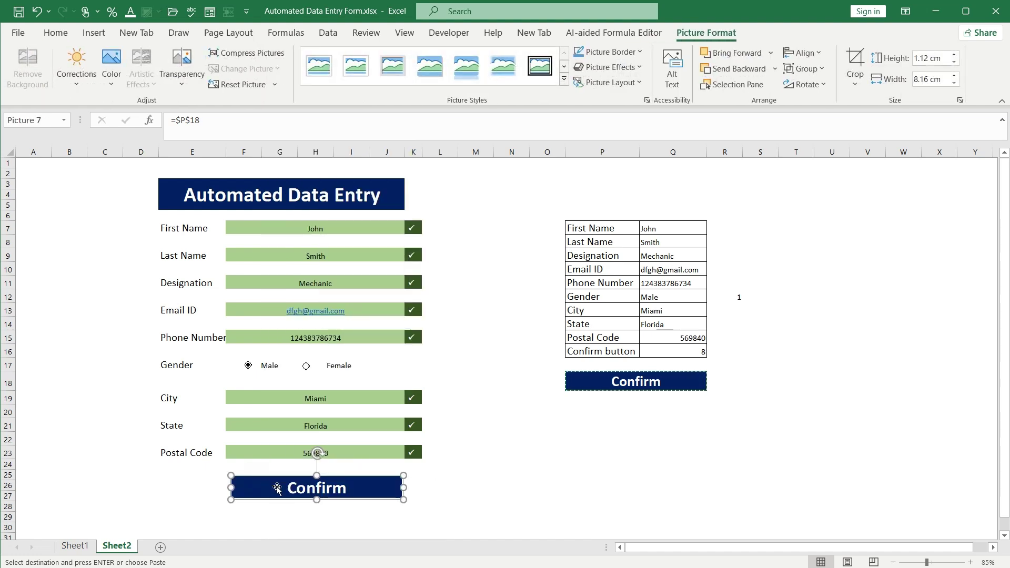
{"action": "left_click_drag", "start_coordinate": [359, 487], "coordinate": [361, 490]}
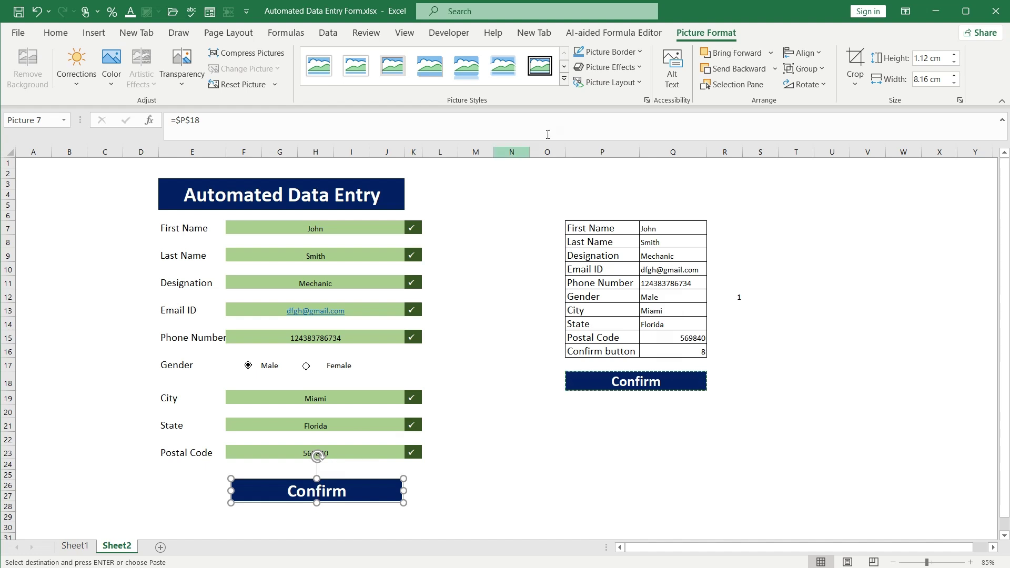
Give the Confirm picture a bevelled picture style and a 3 pt border
{"action": "left_click", "coordinate": [563, 79]}
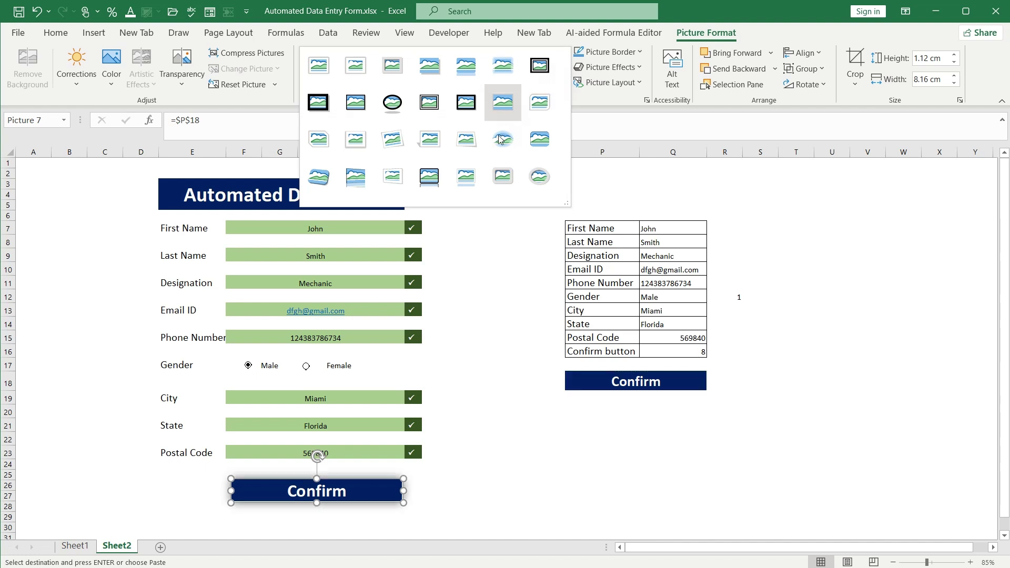
{"action": "left_click", "coordinate": [535, 143]}
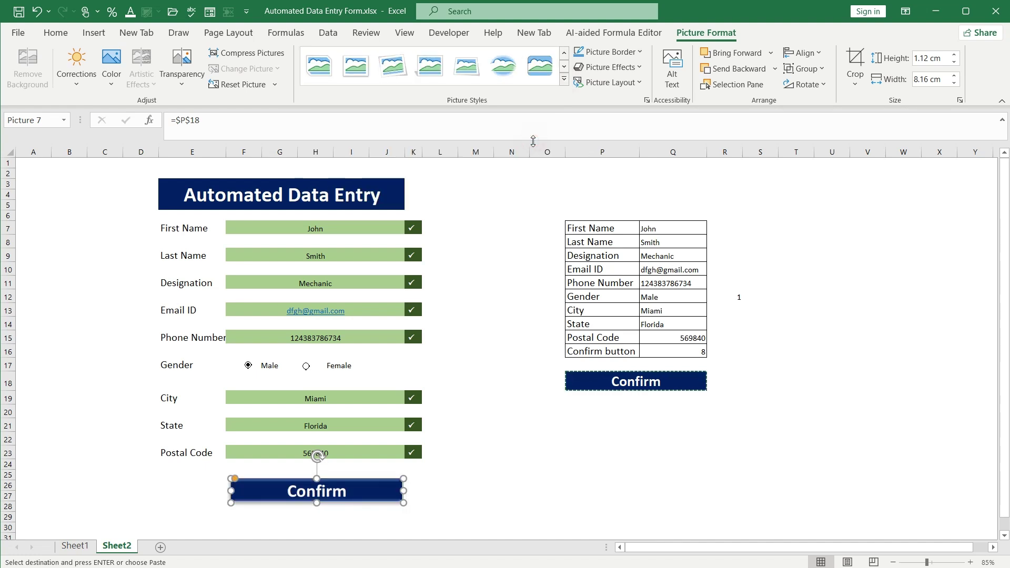
{"action": "left_click", "coordinate": [639, 52]}
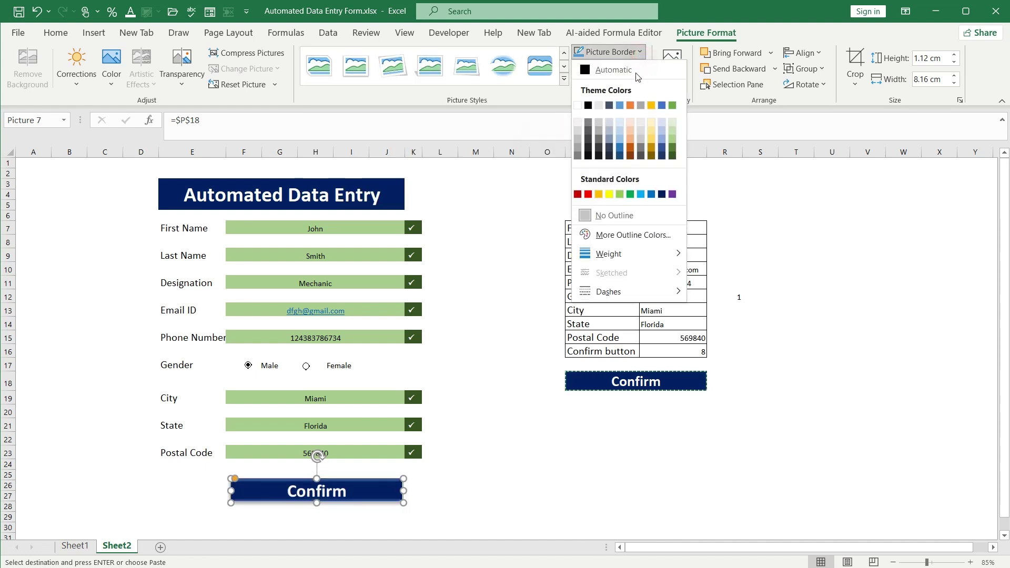
{"action": "mouse_move", "coordinate": [609, 254]}
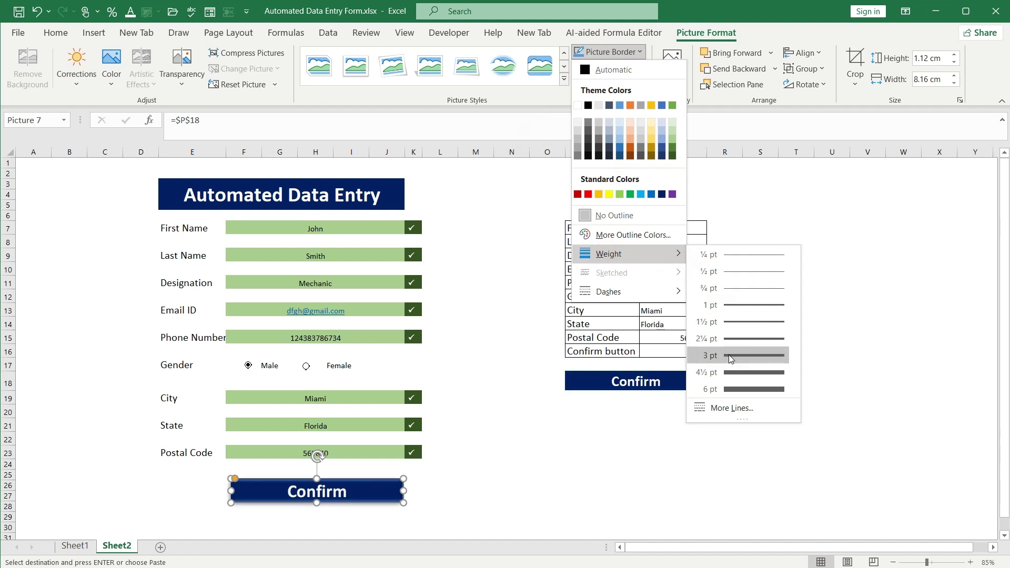
{"action": "left_click", "coordinate": [730, 356]}
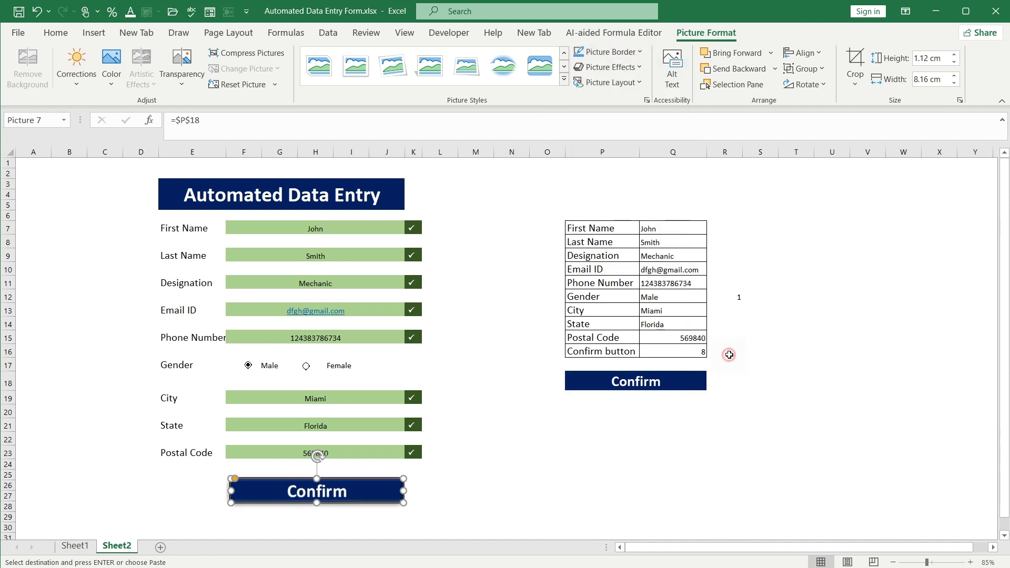
Browse the soft edge and bevel picture effects without applying any, then deselect the picture
{"action": "left_click", "coordinate": [634, 69]}
{"action": "mouse_move", "coordinate": [618, 252]}
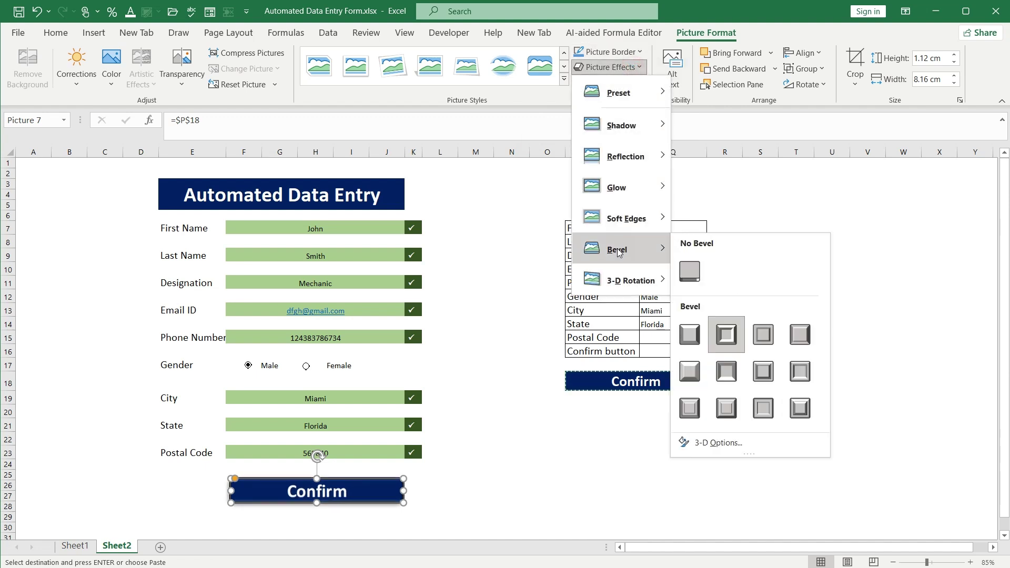
{"action": "key", "text": "Escape"}
{"action": "key", "text": "Escape"}
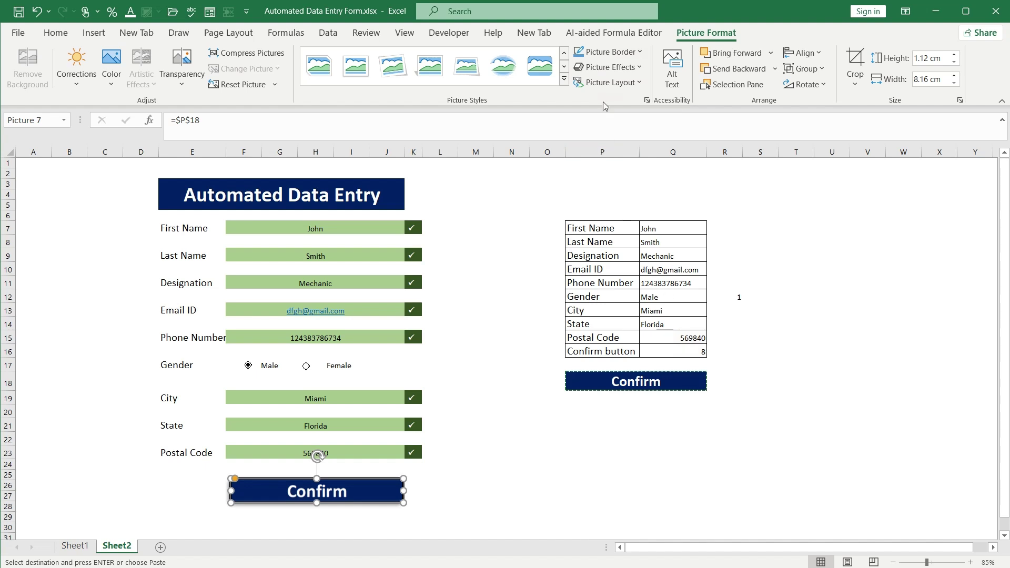
{"action": "left_click", "coordinate": [605, 67]}
{"action": "mouse_move", "coordinate": [616, 287]}
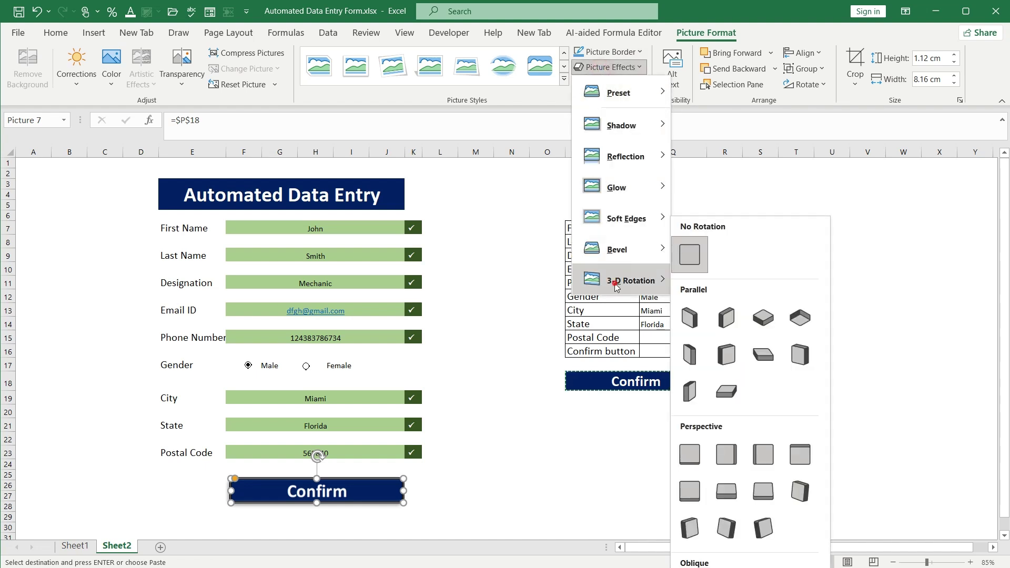
{"action": "left_click", "coordinate": [609, 214]}
{"action": "left_click", "coordinate": [610, 244]}
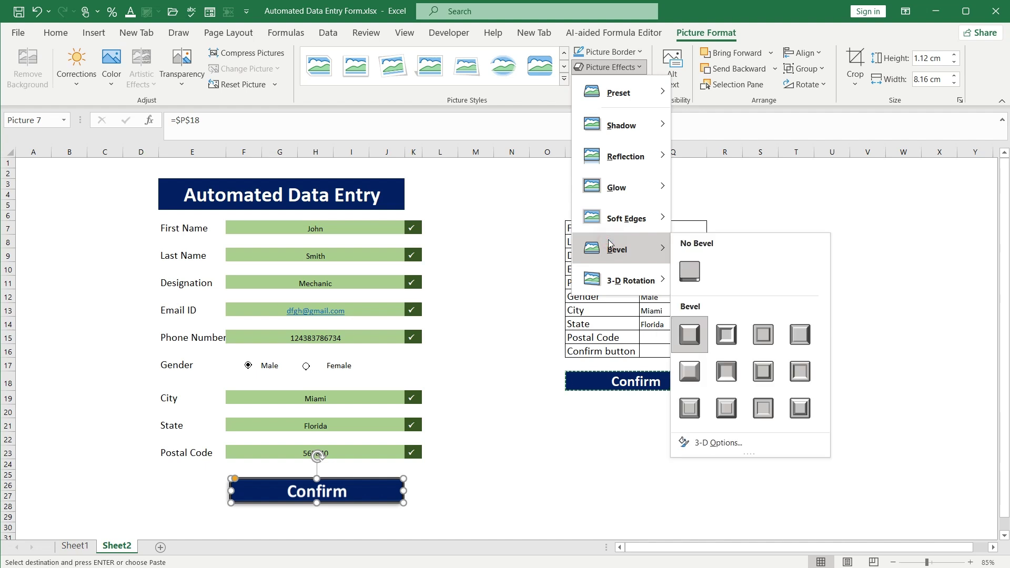
{"action": "left_click", "coordinate": [720, 340]}
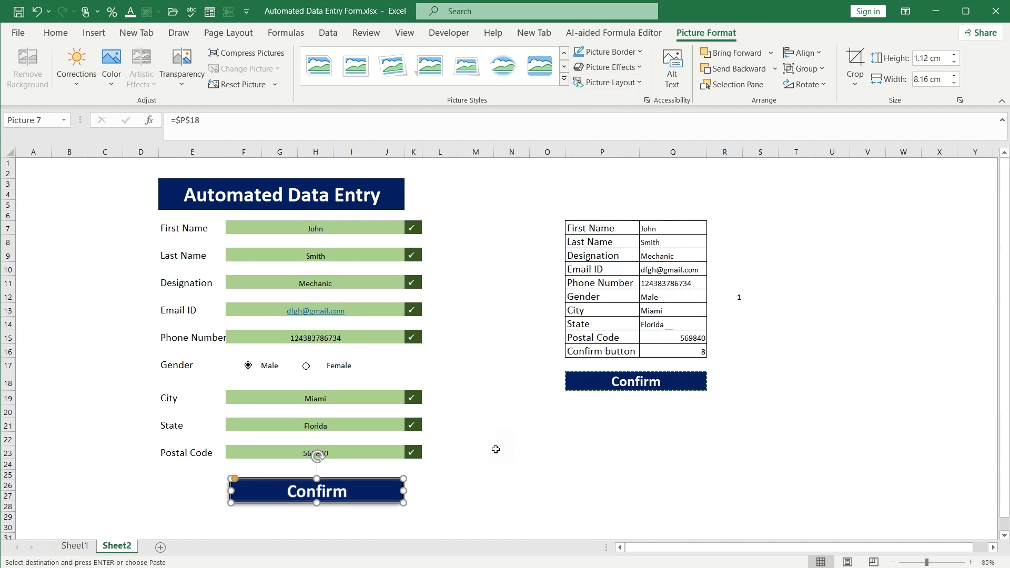
{"action": "left_click", "coordinate": [495, 485]}
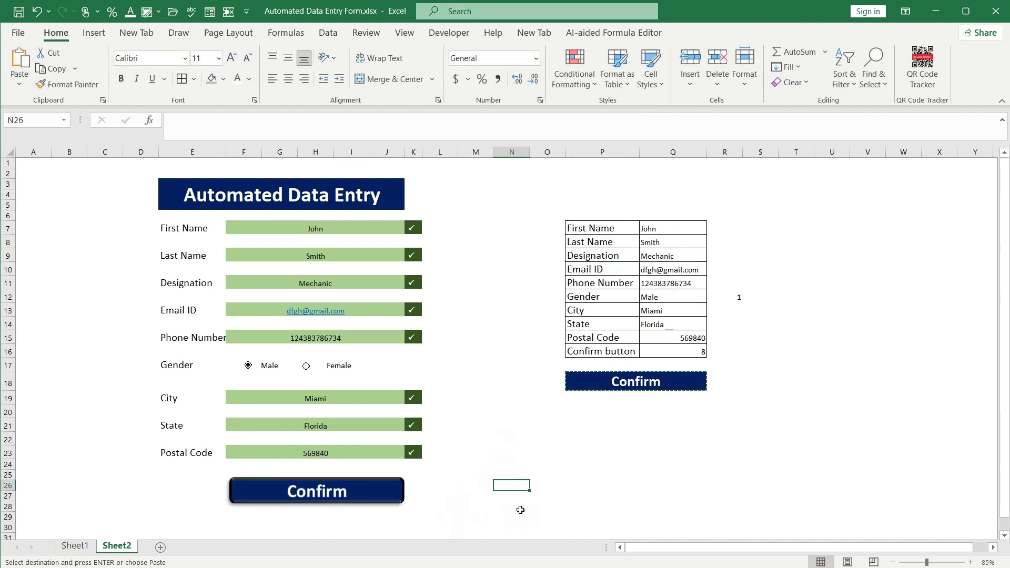
Enlarge the text of all eight form fields to size 18
{"action": "left_click", "coordinate": [327, 228]}
{"action": "left_click", "coordinate": [329, 255], "text": "ctrl"}
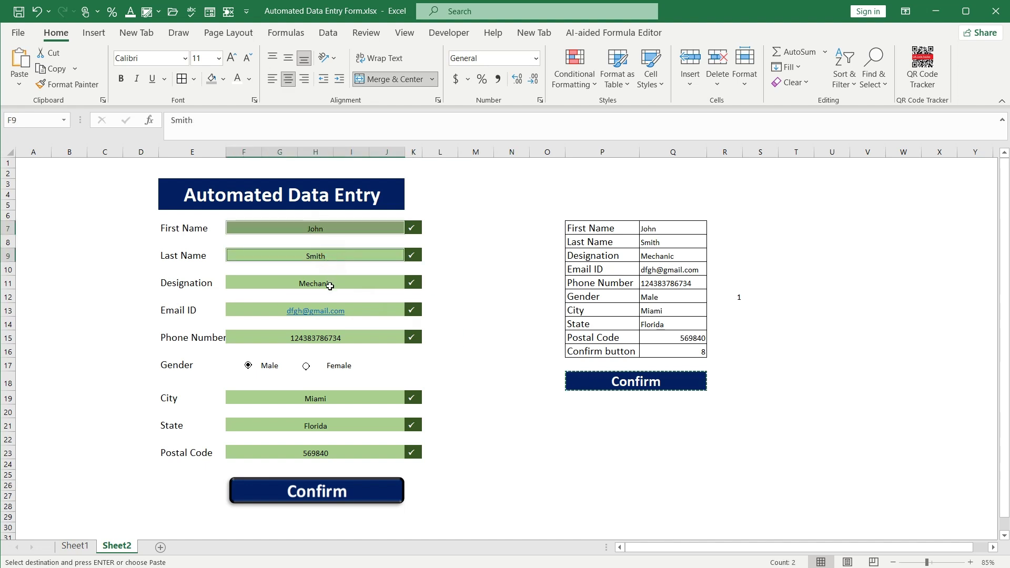
{"action": "left_click", "coordinate": [329, 284], "text": "ctrl"}
{"action": "left_click", "coordinate": [355, 310], "text": "ctrl"}
{"action": "left_click", "coordinate": [367, 337], "text": "ctrl"}
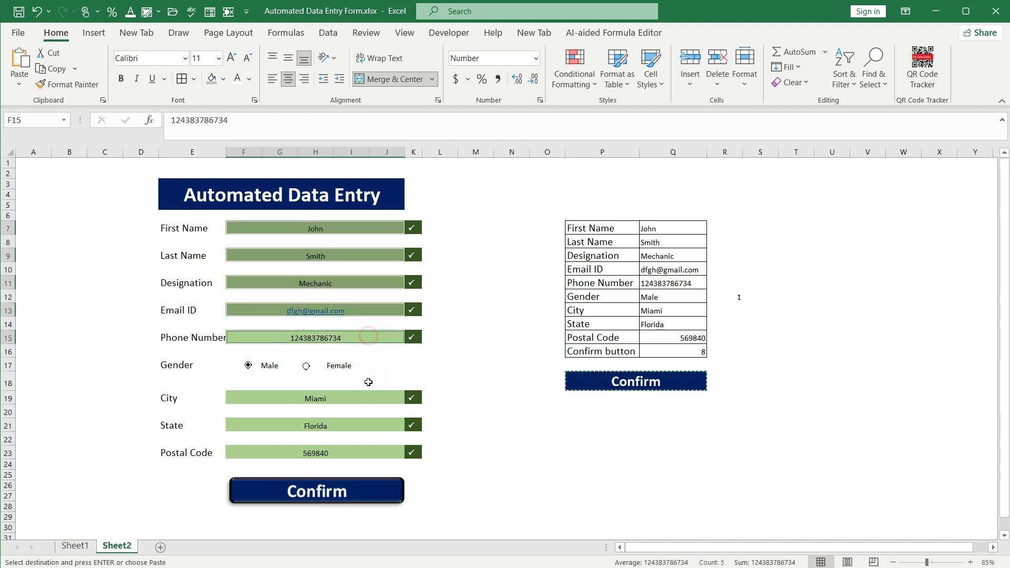
{"action": "left_click", "coordinate": [367, 398], "text": "ctrl"}
{"action": "left_click", "coordinate": [364, 424], "text": "ctrl"}
{"action": "left_click", "coordinate": [364, 452], "text": "ctrl"}
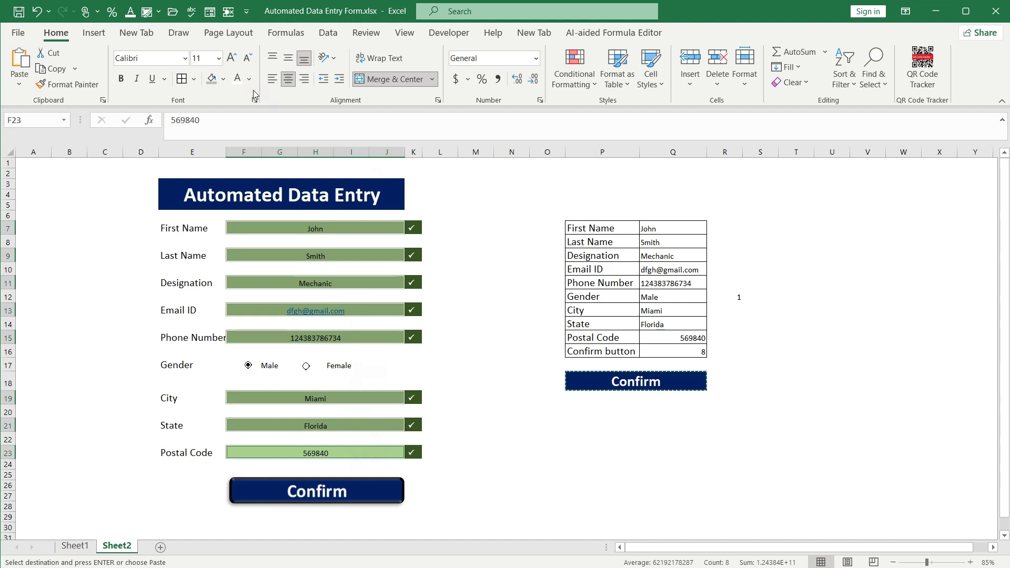
{"action": "left_click", "coordinate": [237, 64]}
{"action": "left_click", "coordinate": [234, 63]}
{"action": "left_click", "coordinate": [233, 62]}
{"action": "left_click", "coordinate": [232, 62]}
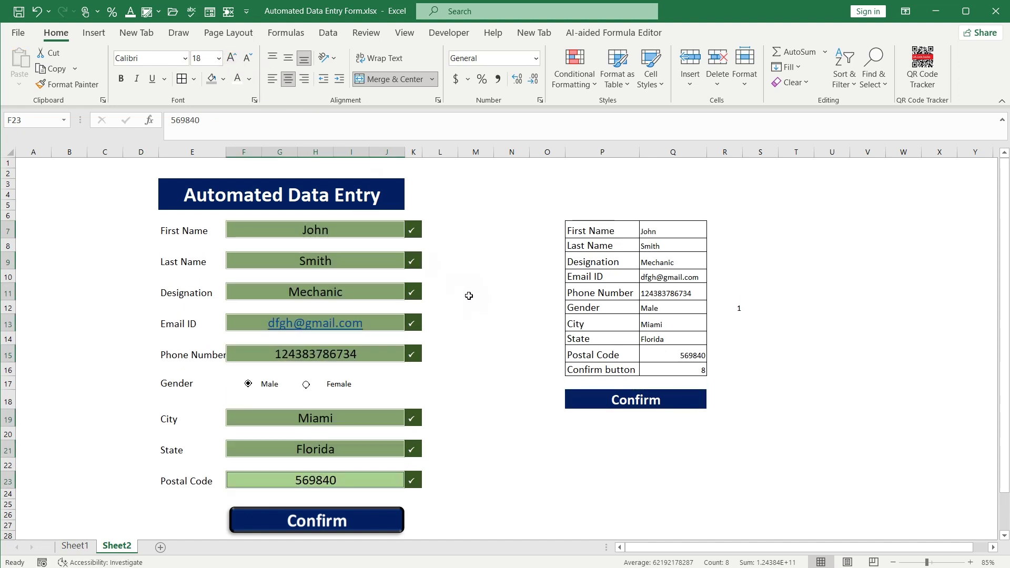
Clear and re-enter John as First Name to test both Confirm buttons
{"action": "left_click", "coordinate": [336, 229]}
{"action": "key", "text": "Delete"}
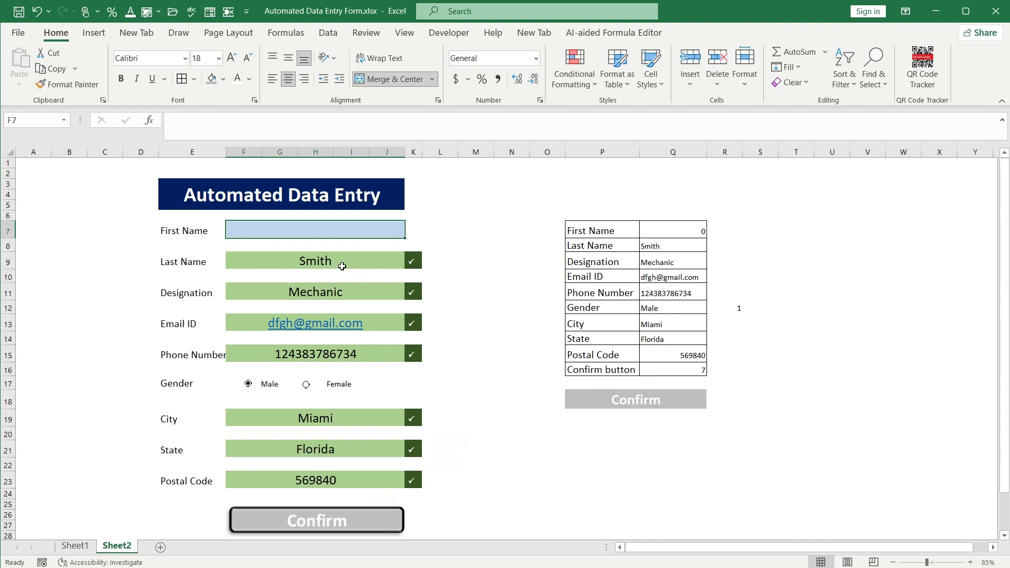
{"action": "type", "text": "J"}
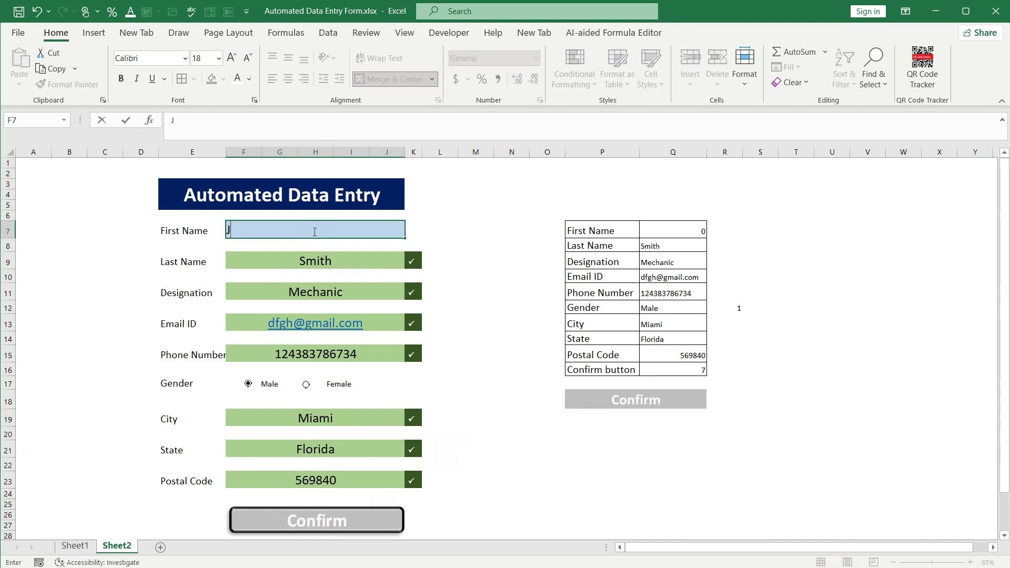
{"action": "type", "text": "ohn"}
{"action": "key", "text": "Return"}
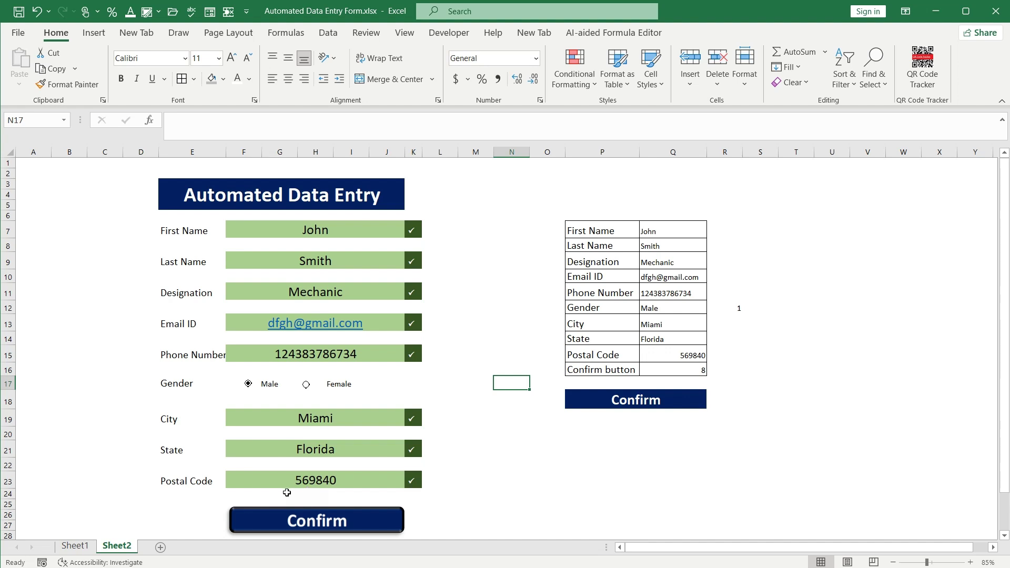
Add a new blank sheet and rename it Report
{"action": "left_click", "coordinate": [52, 346]}
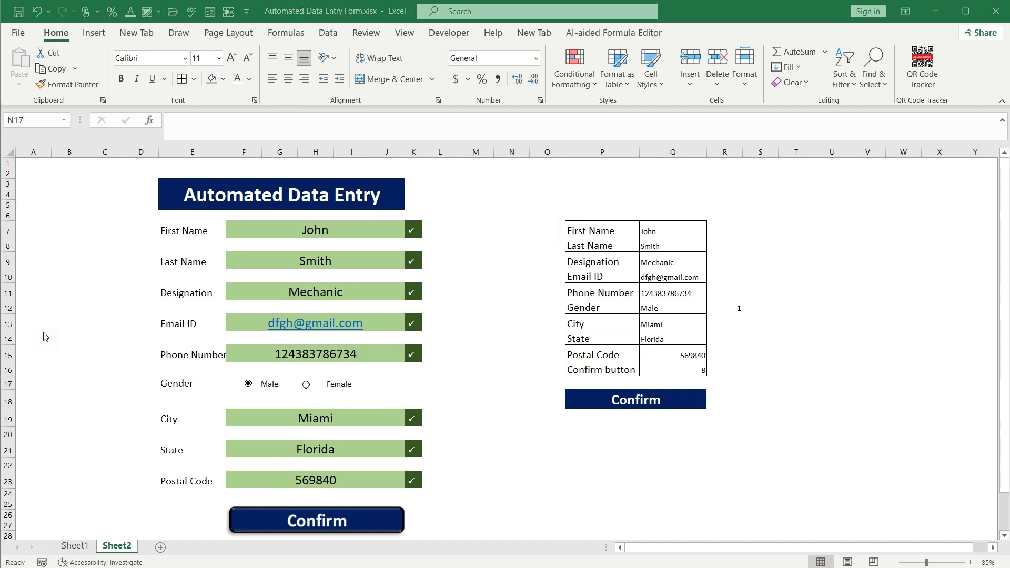
{"action": "left_click", "coordinate": [160, 545]}
{"action": "right_click", "coordinate": [168, 545]}
{"action": "left_click", "coordinate": [200, 399]}
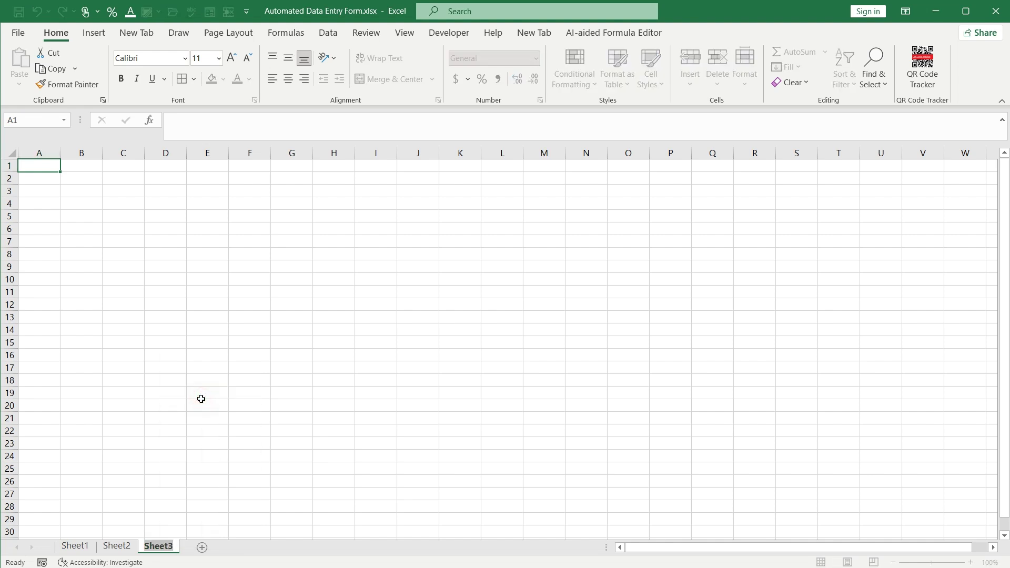
{"action": "type", "text": "Report"}
{"action": "left_click", "coordinate": [201, 399]}
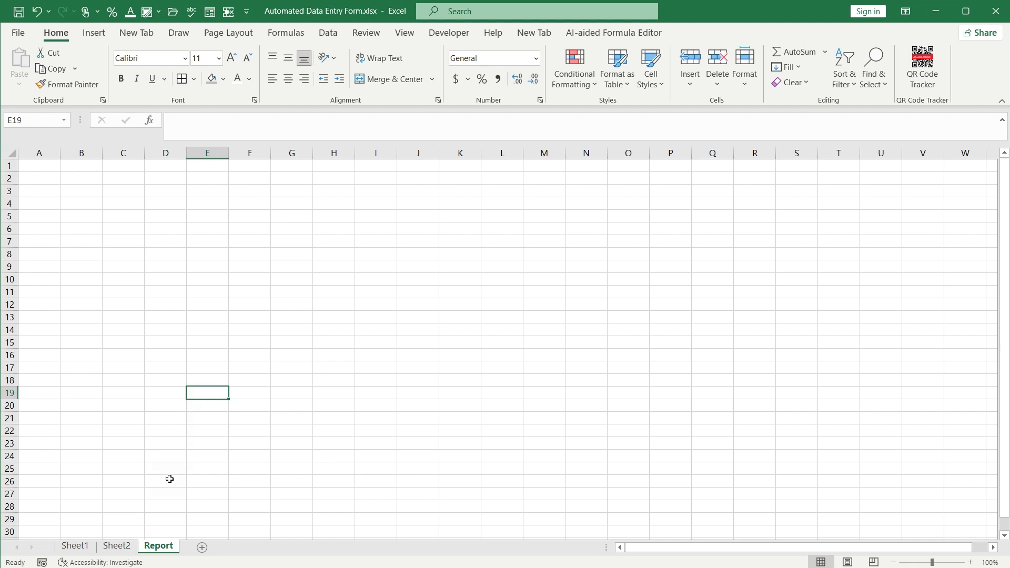
Return to Sheet2 and select the summary labels First Name through Postal Code
{"action": "left_click", "coordinate": [0, 189]}
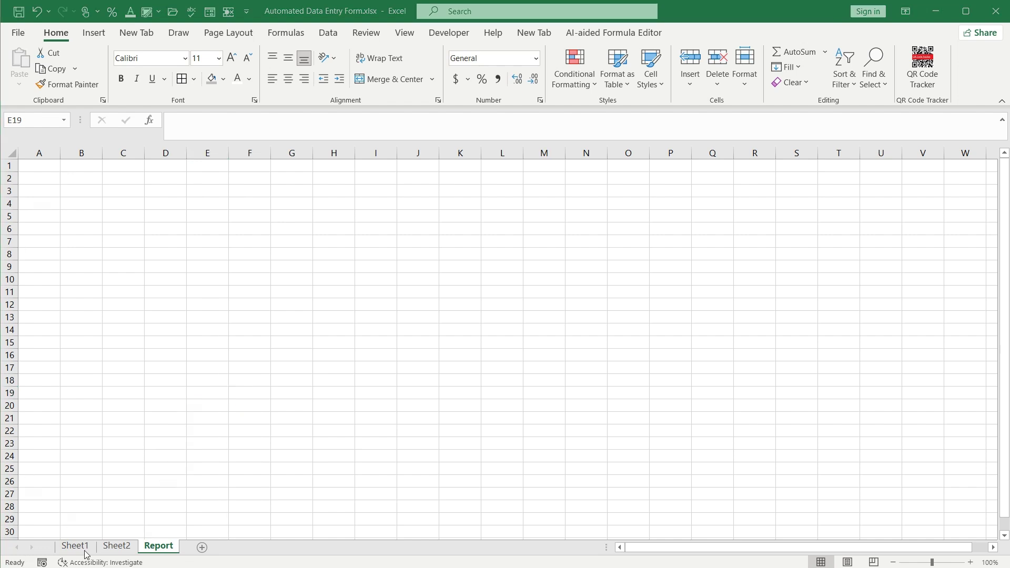
{"action": "left_click", "coordinate": [117, 546]}
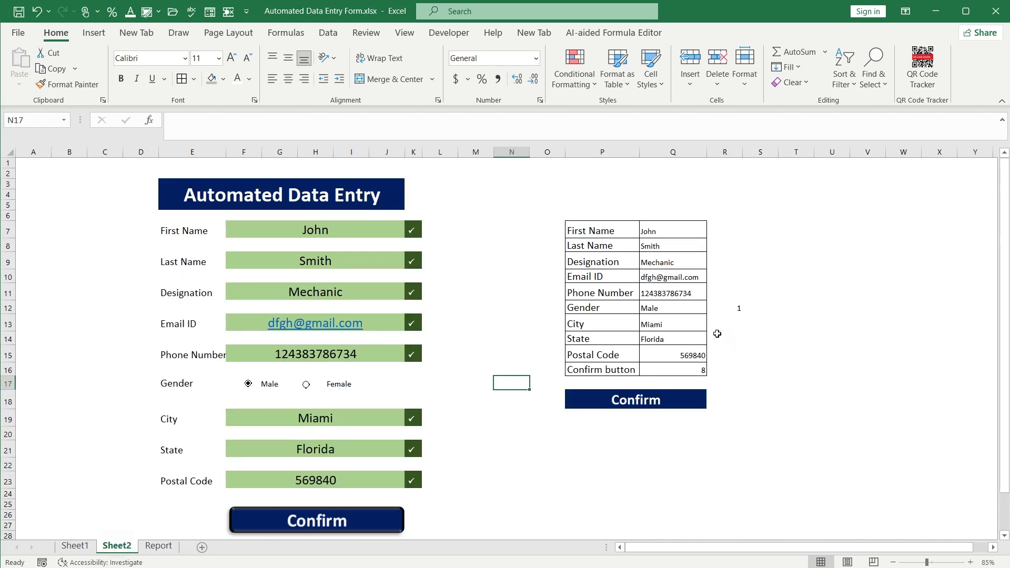
{"action": "left_click_drag", "start_coordinate": [605, 230], "coordinate": [603, 355]}
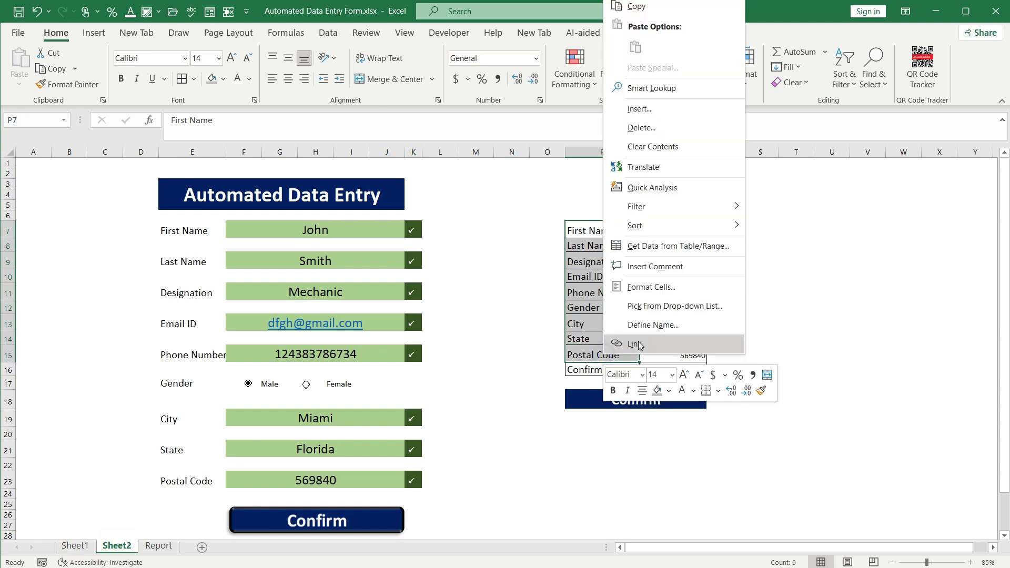
Copy labels P7:P15 and paste them transposed across C2:K2 on Report, starting a table
{"action": "right_click", "coordinate": [603, 356]}
{"action": "left_click", "coordinate": [636, 7]}
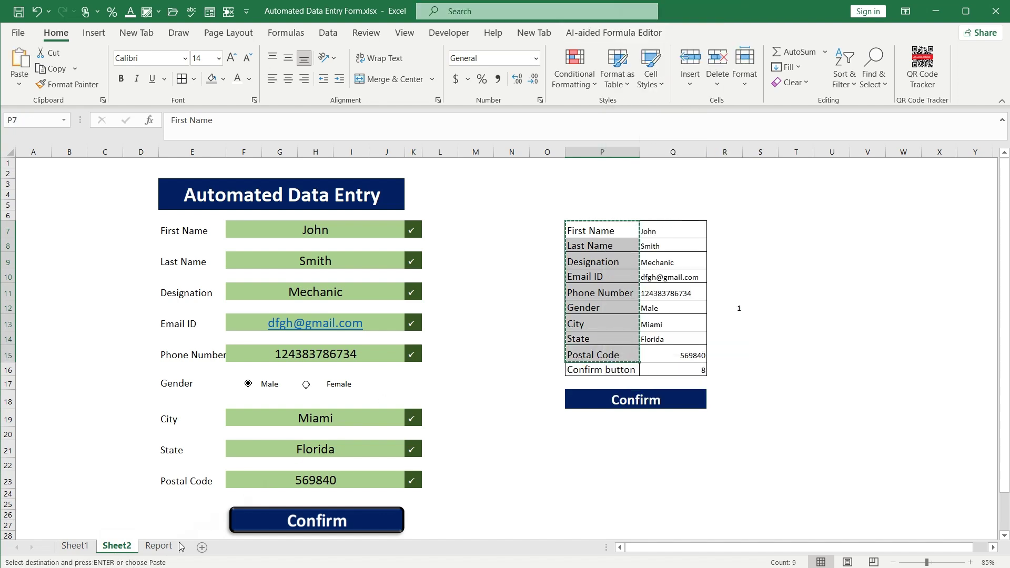
{"action": "left_click", "coordinate": [161, 546]}
{"action": "left_click", "coordinate": [108, 178]}
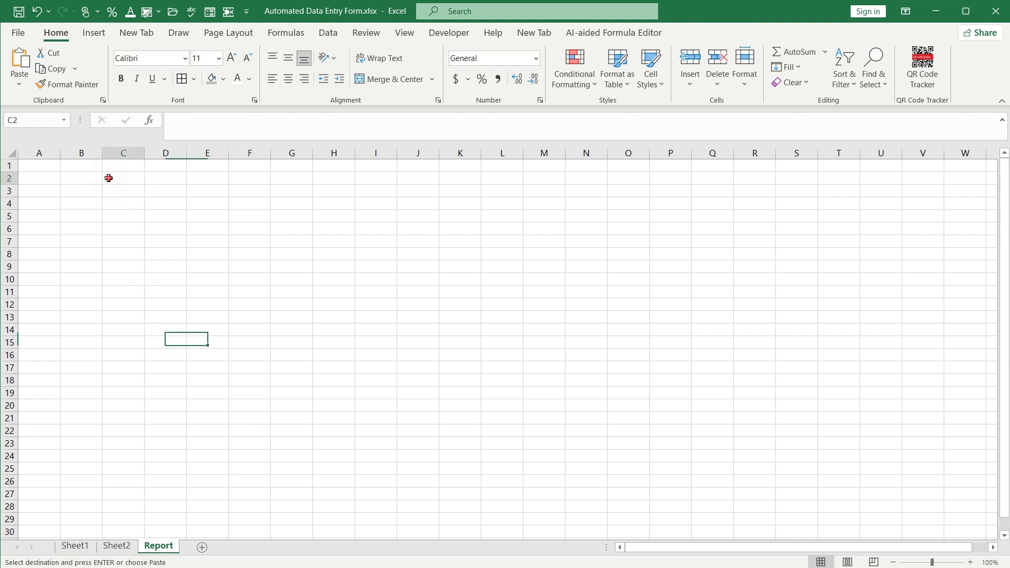
{"action": "left_click", "coordinate": [20, 80]}
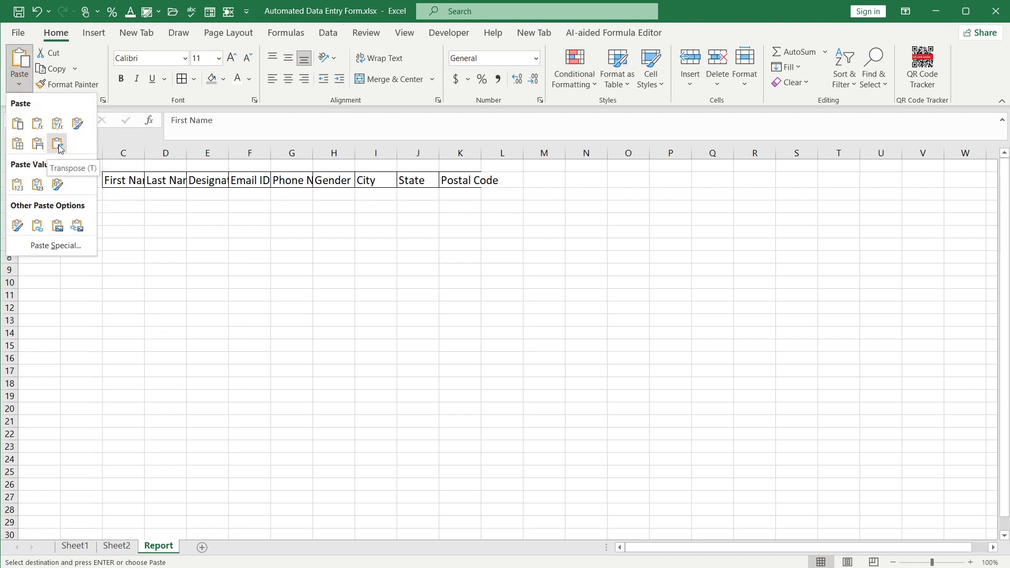
{"action": "left_click", "coordinate": [58, 144]}
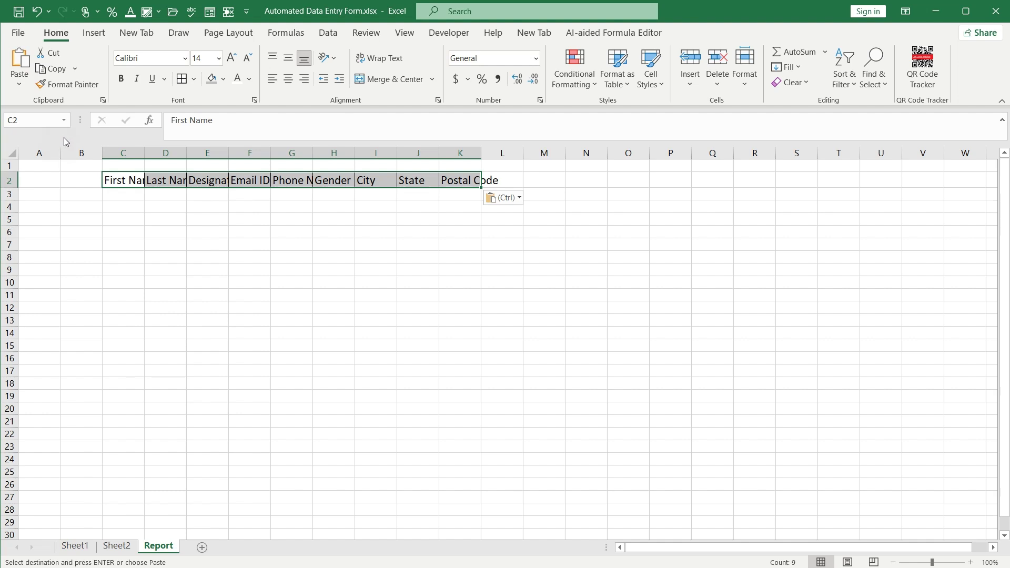
{"action": "key", "text": "ctrl+t"}
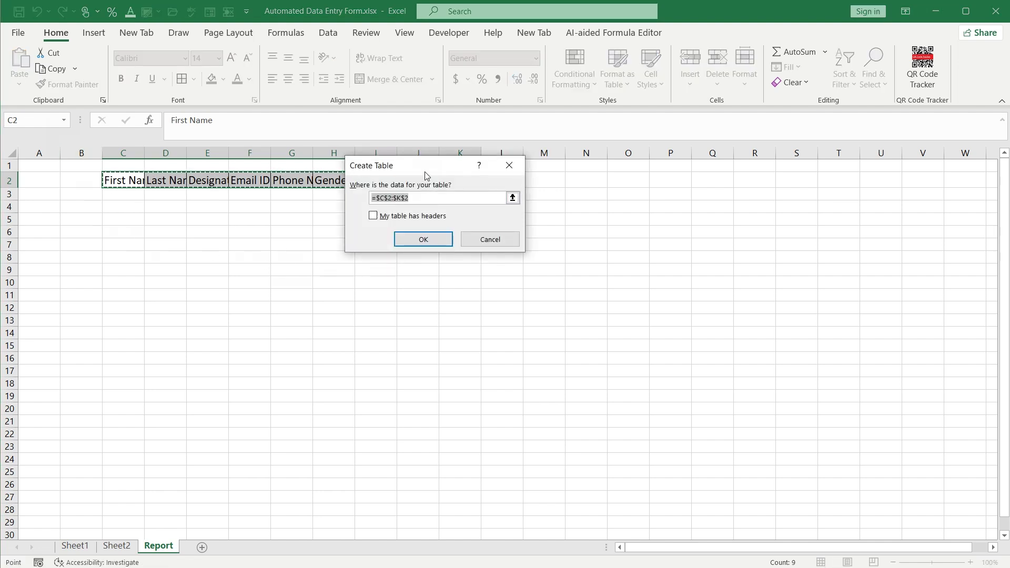
Make C2:K2 a table with headers in the light orange Medium style
{"action": "left_click_drag", "start_coordinate": [425, 167], "coordinate": [322, 248]}
{"action": "left_click", "coordinate": [269, 299]}
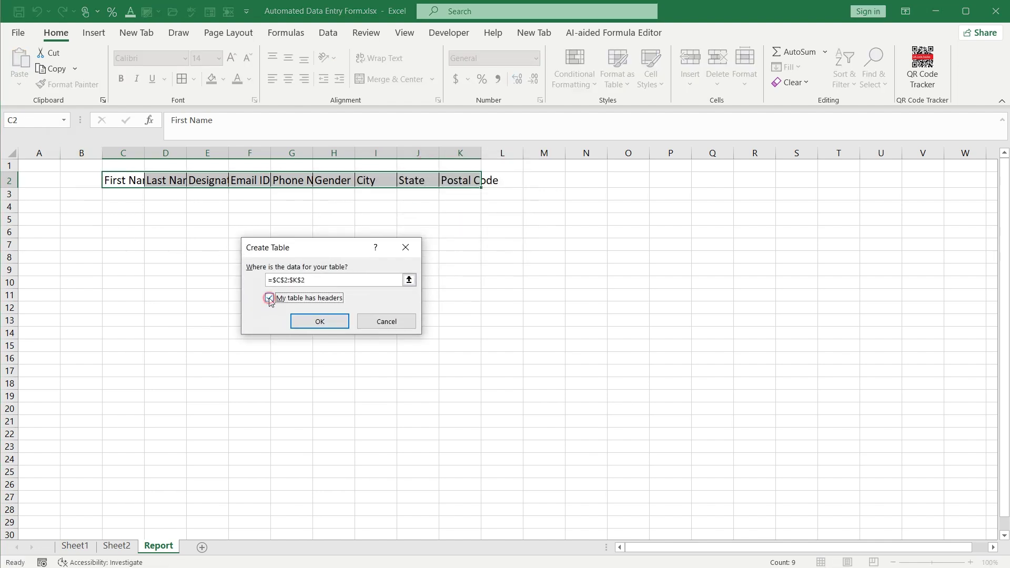
{"action": "left_click", "coordinate": [319, 322]}
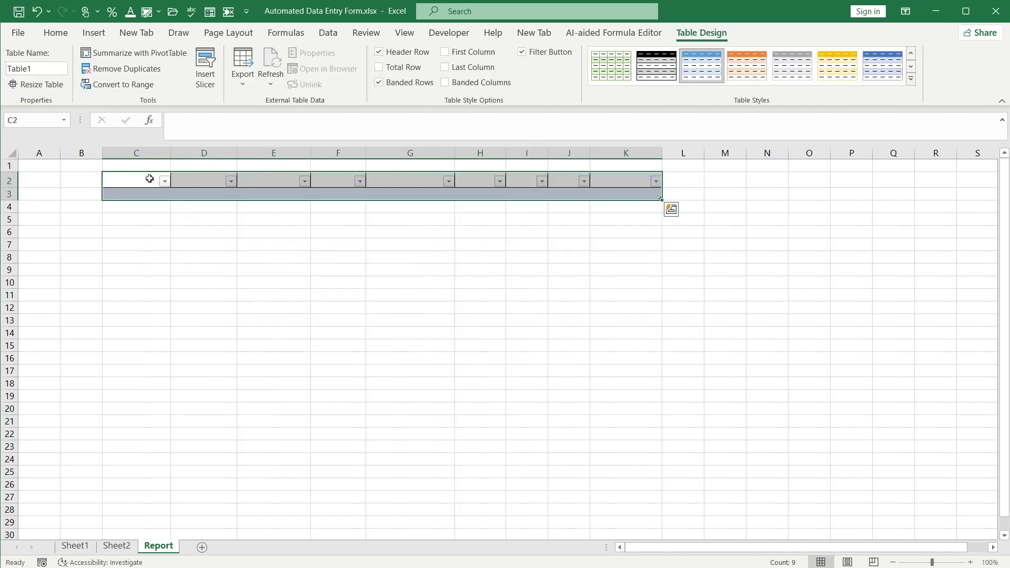
{"action": "left_click", "coordinate": [910, 79]}
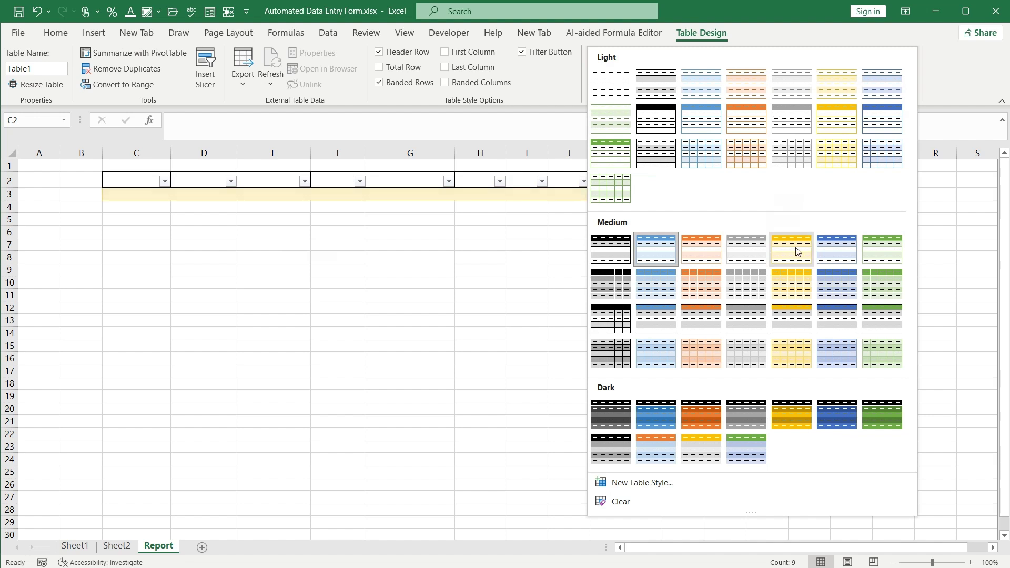
{"action": "left_click", "coordinate": [699, 357]}
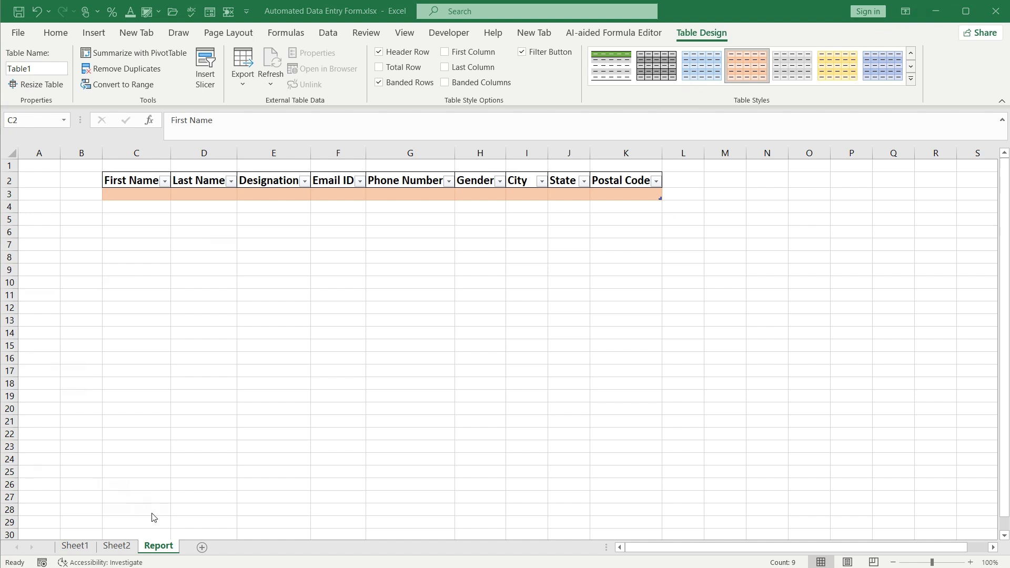
Add another new sheet and start renaming it Template
{"action": "left_click", "coordinate": [203, 547]}
{"action": "right_click", "coordinate": [202, 545]}
{"action": "left_click", "coordinate": [243, 402]}
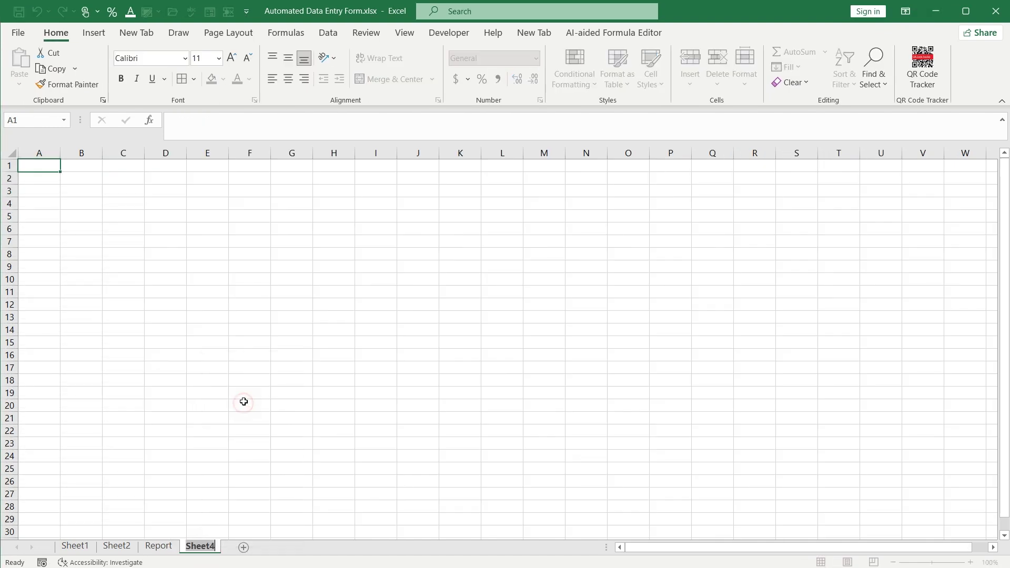
{"action": "type", "text": "Templ"}
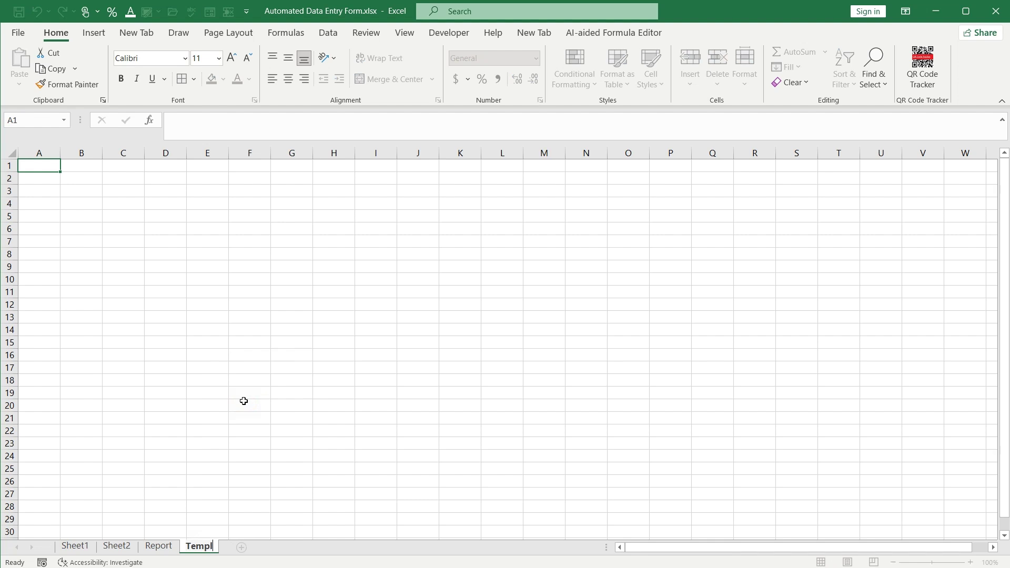
{"action": "type", "text": "ate"}
Finish naming the fourth sheet Template and glance at the Sheet2 form
{"action": "left_click", "coordinate": [244, 401]}
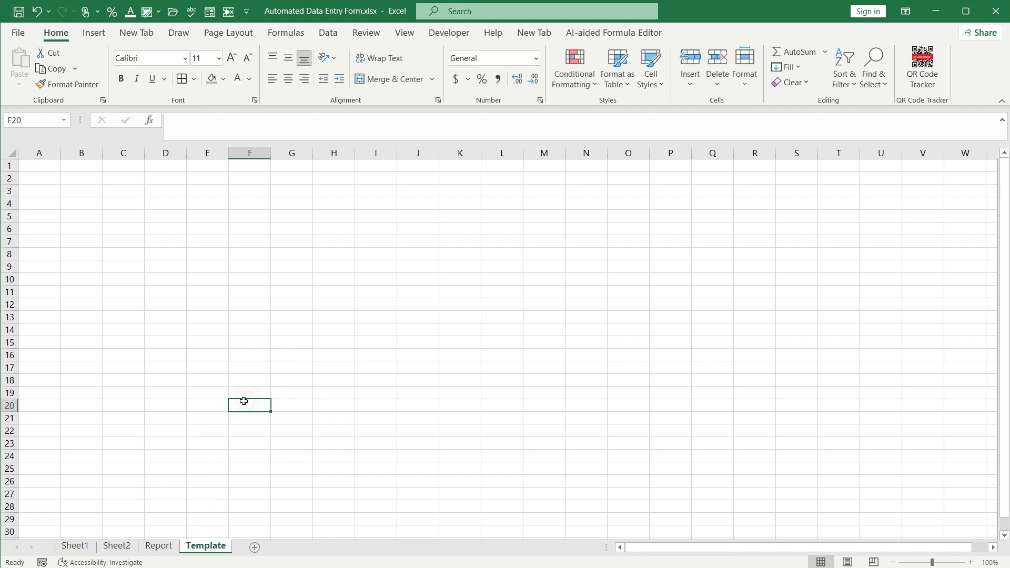
{"action": "left_click", "coordinate": [160, 545]}
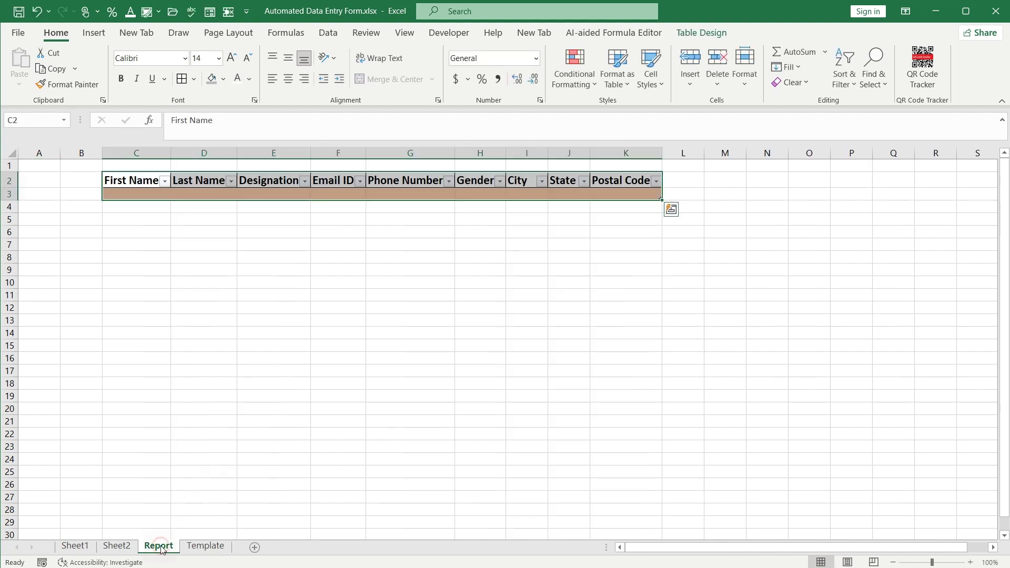
{"action": "key", "text": "ctrl+Page_Up"}
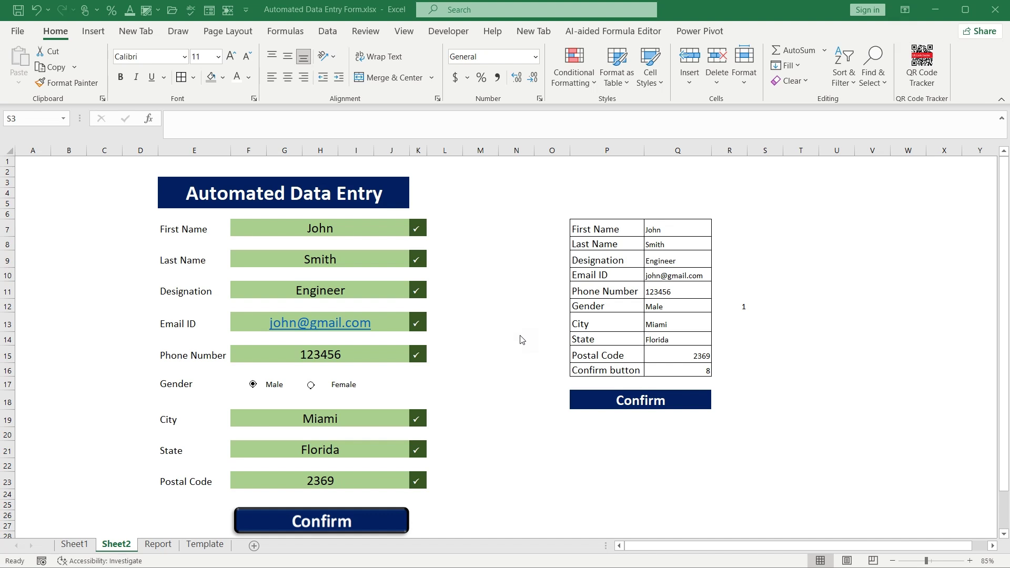
Select the Report table's First Name header C2 and show the Table Design tools
{"action": "left_click", "coordinate": [155, 544]}
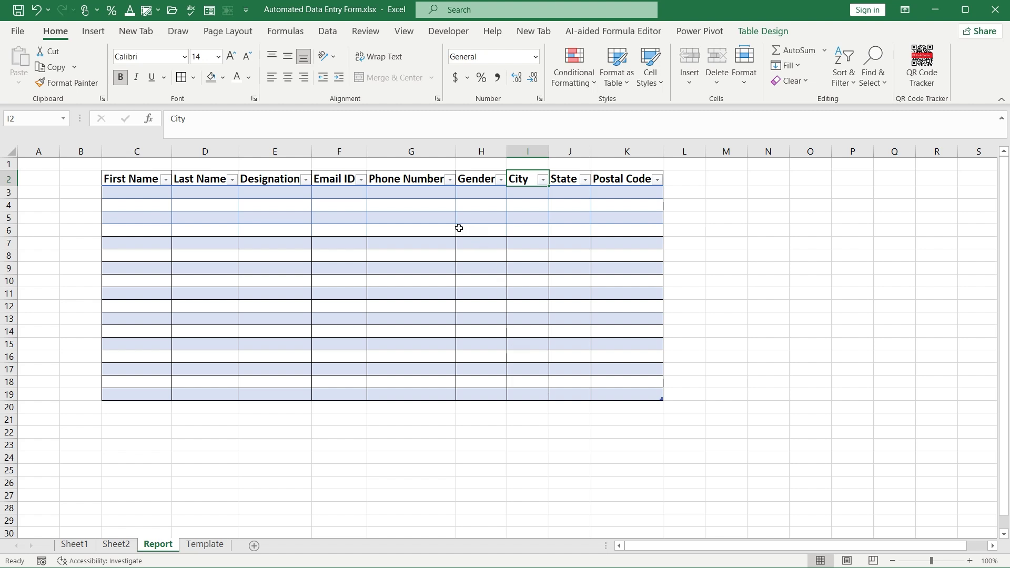
{"action": "left_click", "coordinate": [131, 178]}
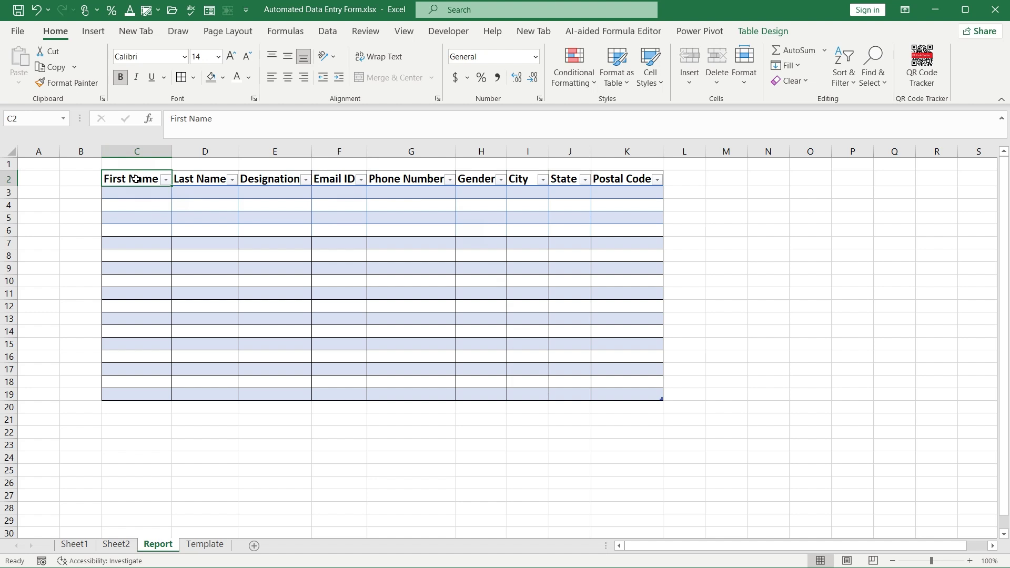
{"action": "left_click", "coordinate": [760, 31]}
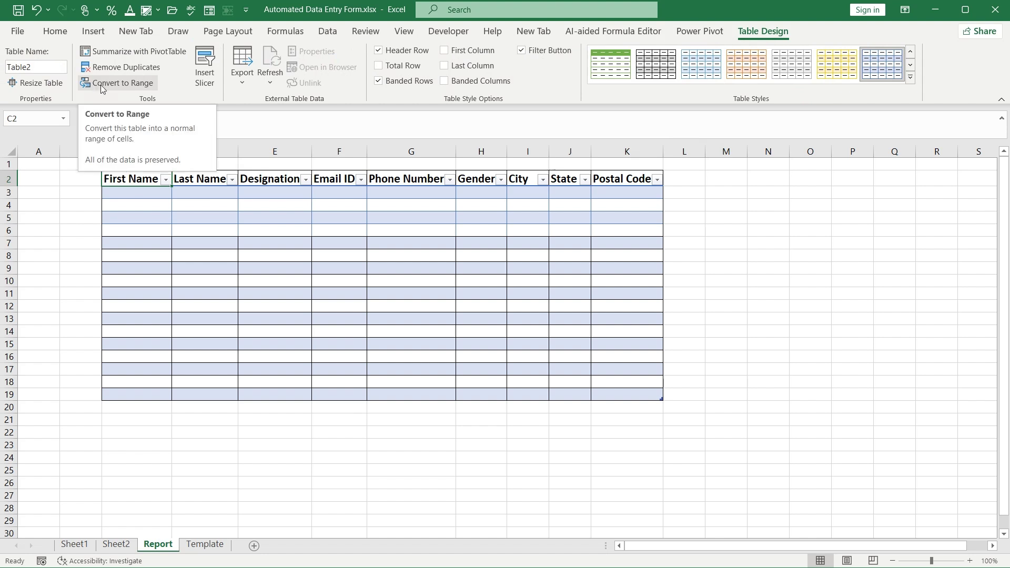
Convert the table to a range and re-create it from C2:K19 with headers
{"action": "left_click", "coordinate": [102, 83]}
{"action": "left_click_drag", "start_coordinate": [136, 179], "coordinate": [618, 393]}
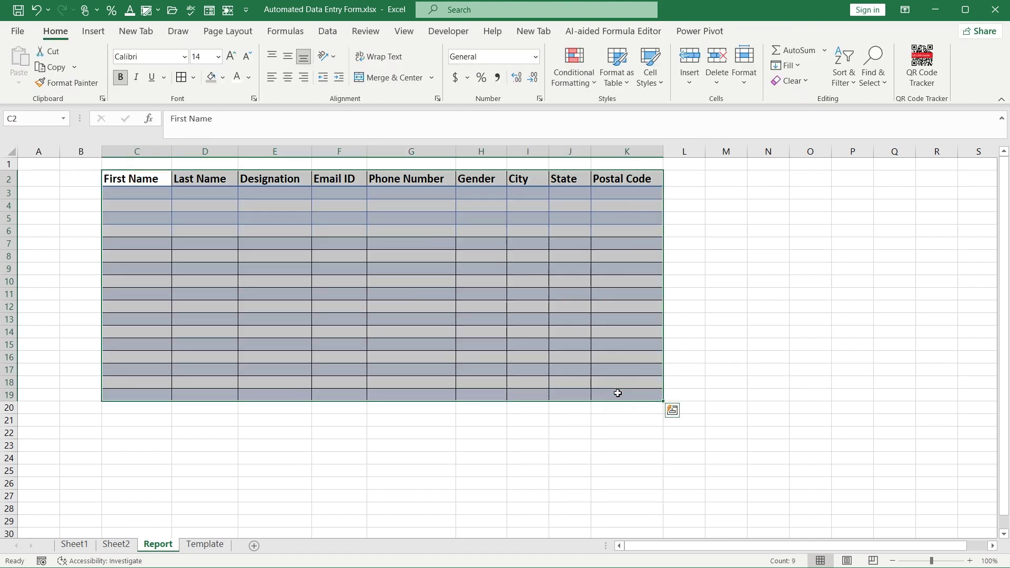
{"action": "key", "text": "ctrl+t"}
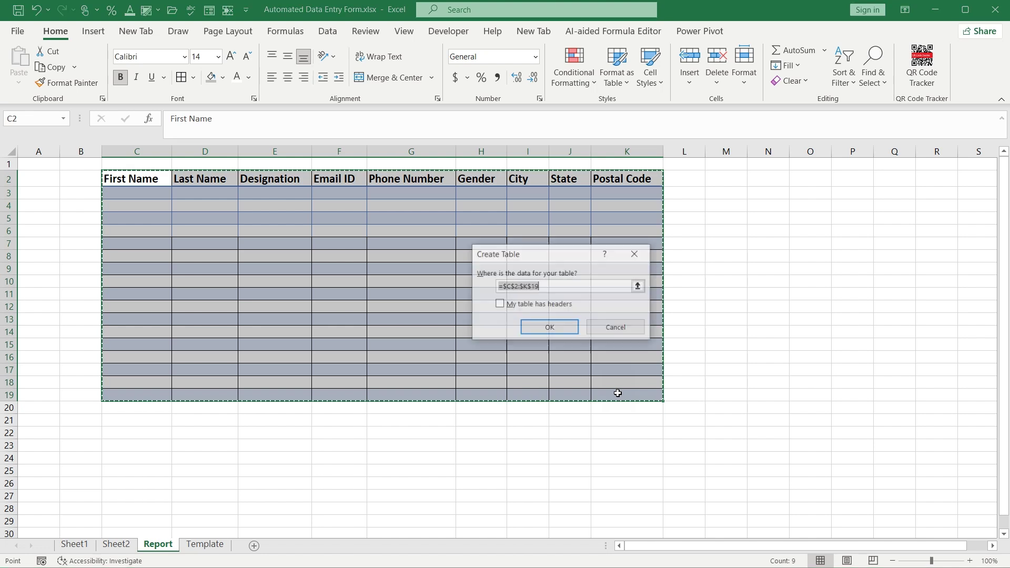
{"action": "left_click", "coordinate": [500, 306]}
{"action": "left_click", "coordinate": [537, 328]}
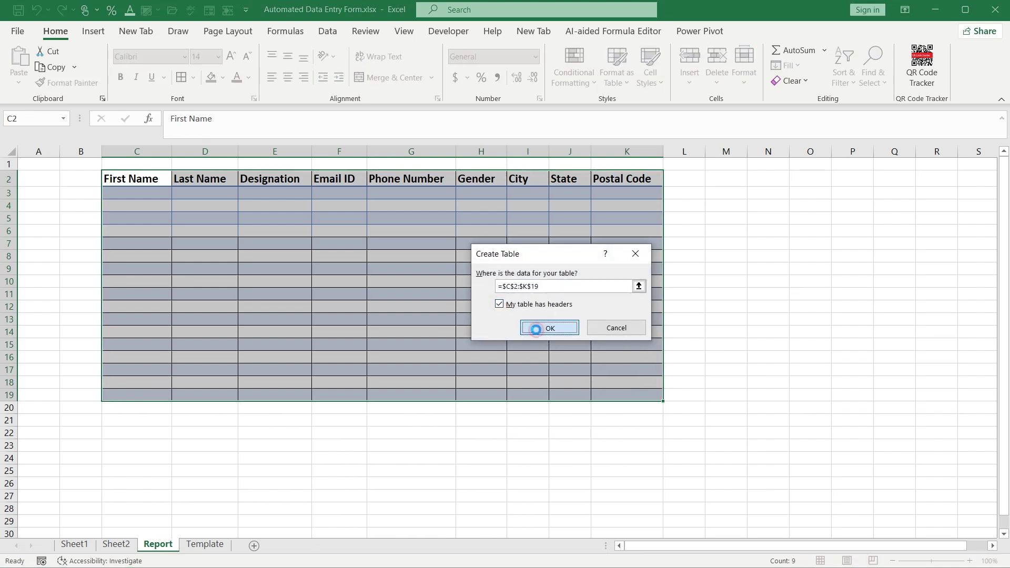
Apply the Light Blue table style, then return to the Sheet2 form
{"action": "left_click", "coordinate": [910, 78]}
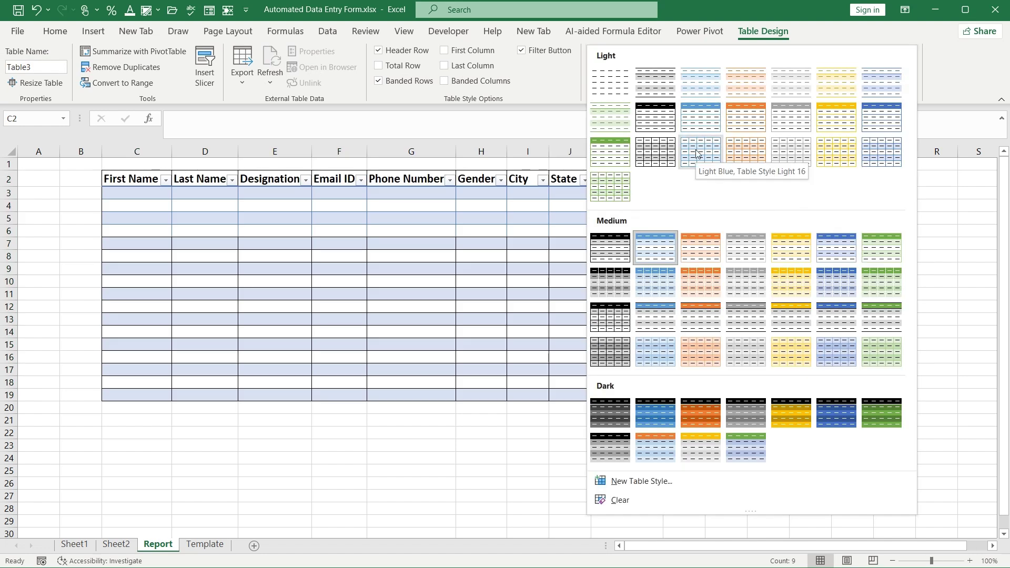
{"action": "left_click", "coordinate": [689, 148]}
{"action": "left_click", "coordinate": [726, 307]}
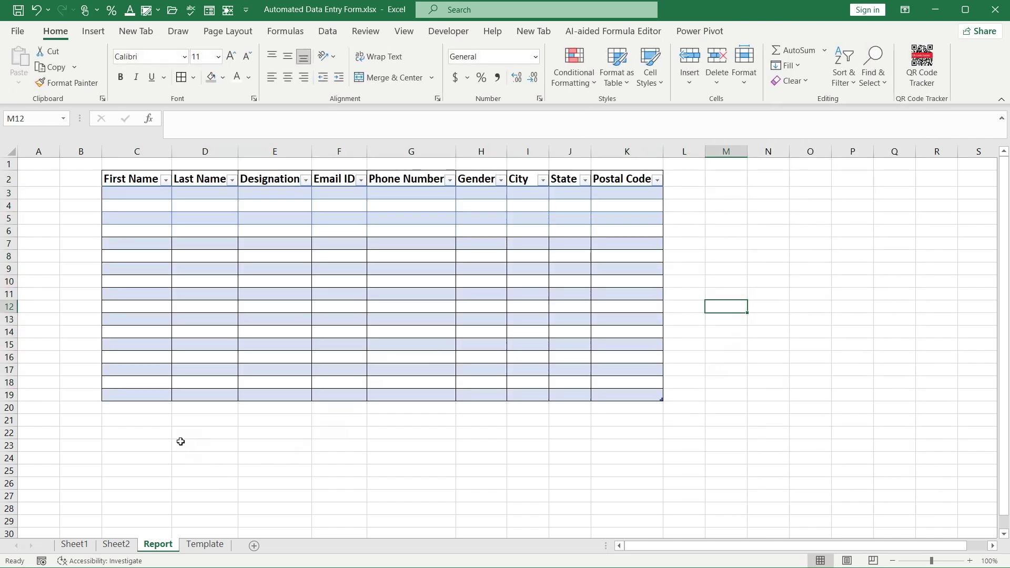
{"action": "left_click", "coordinate": [117, 545]}
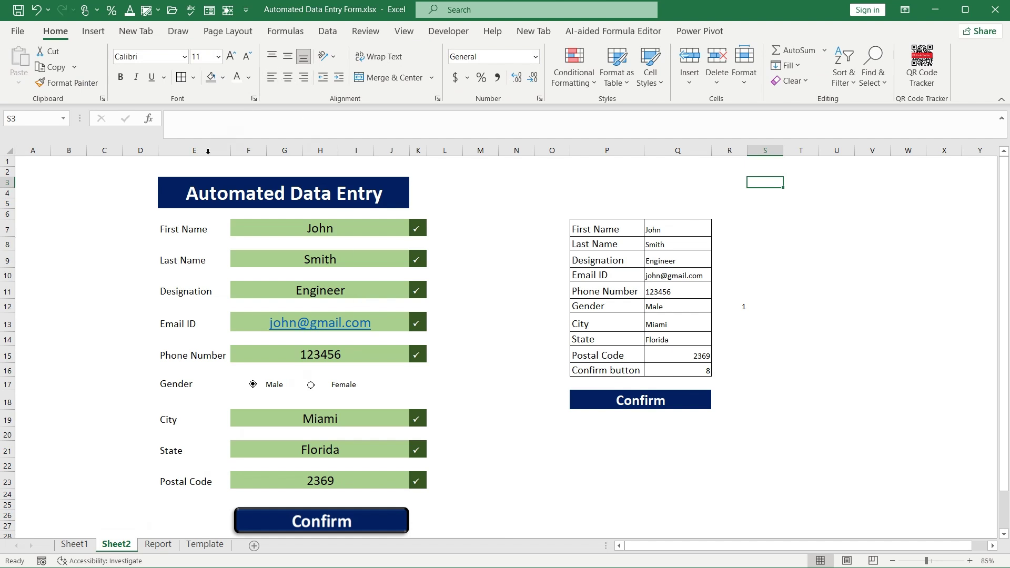
Start recording a macro named DataEntryForm, stored in This Workbook
{"action": "left_click", "coordinate": [447, 31]}
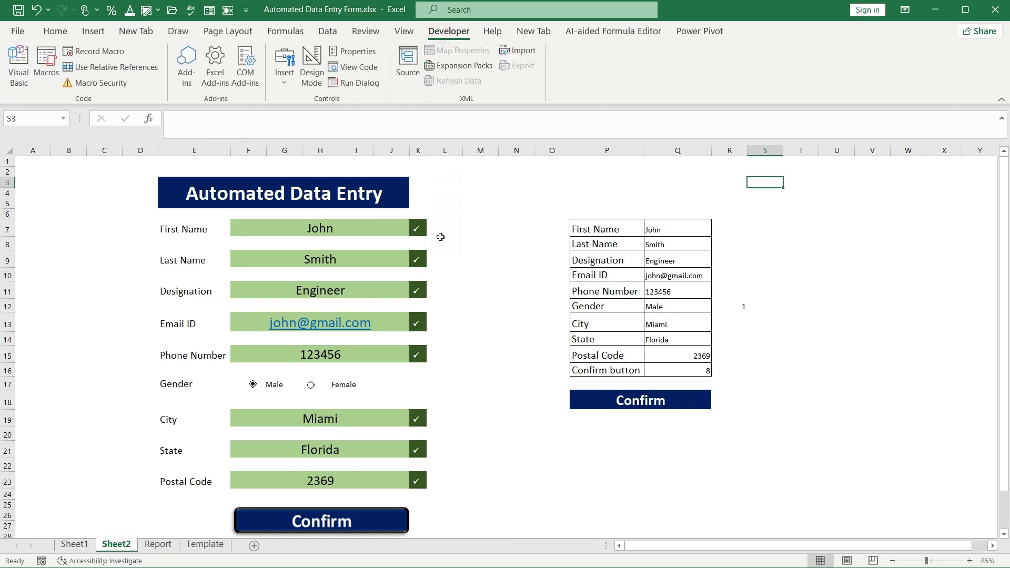
{"action": "left_click", "coordinate": [93, 51]}
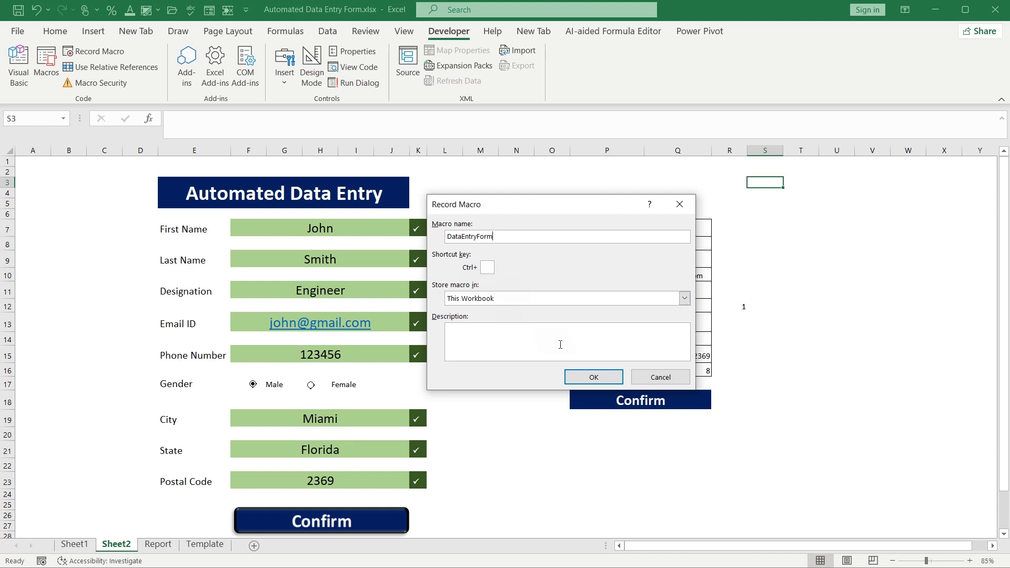
{"action": "left_click", "coordinate": [591, 377]}
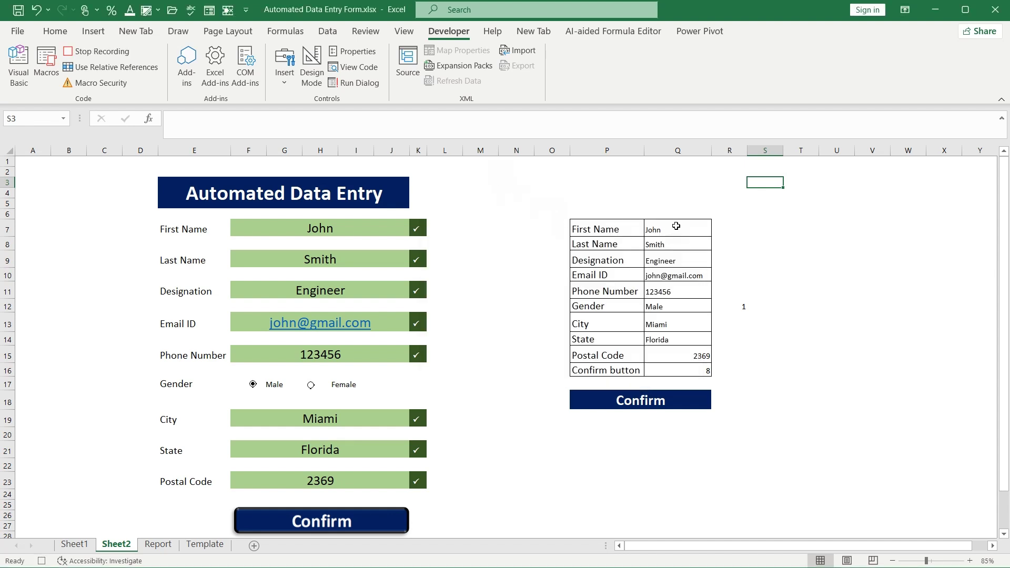
Copy the form values Q7:Q15 and select cell A1 on the Template sheet
{"action": "left_click_drag", "start_coordinate": [676, 225], "coordinate": [681, 352]}
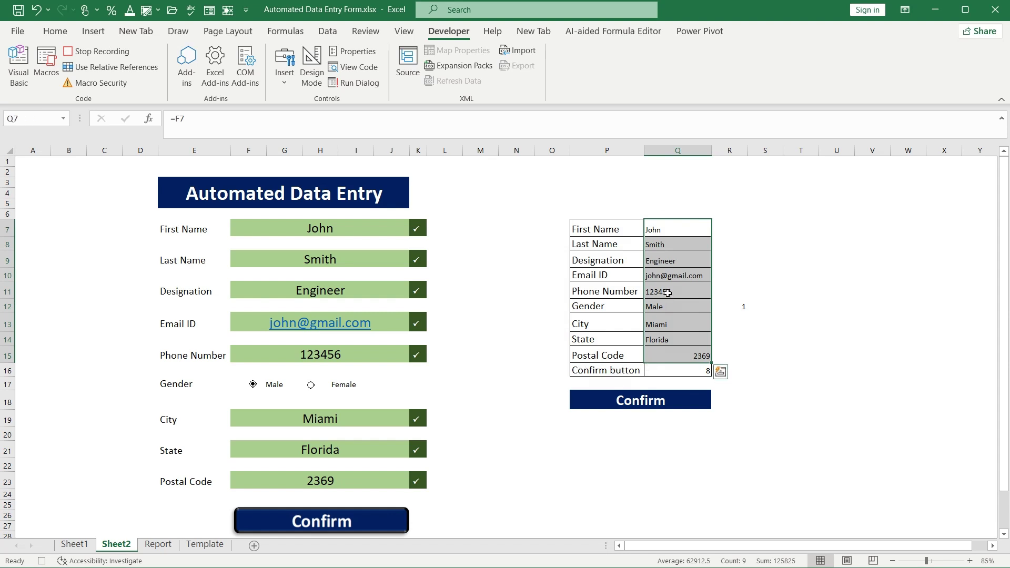
{"action": "key", "text": "ctrl+c"}
{"action": "left_click", "coordinate": [205, 545]}
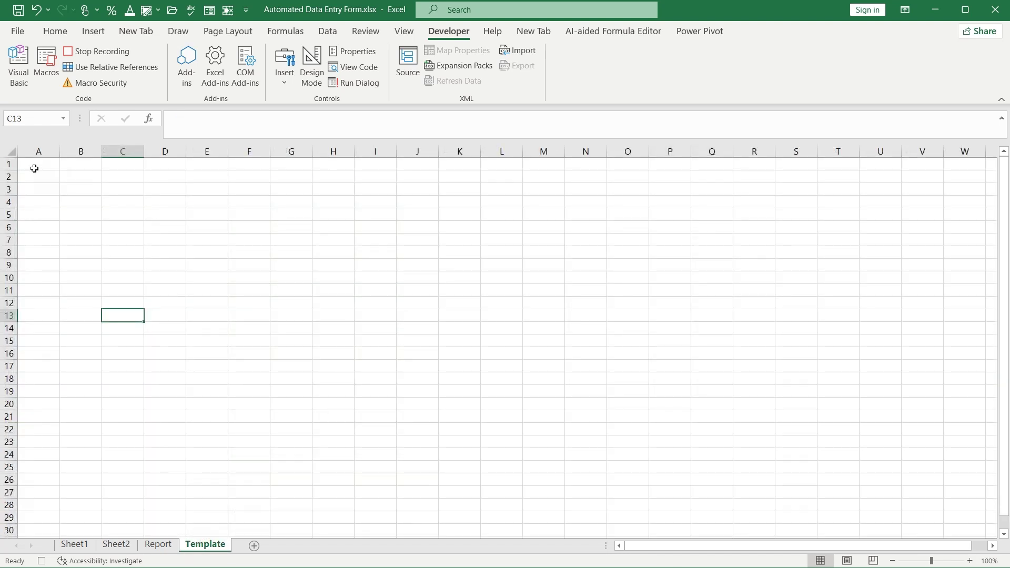
{"action": "left_click", "coordinate": [33, 164]}
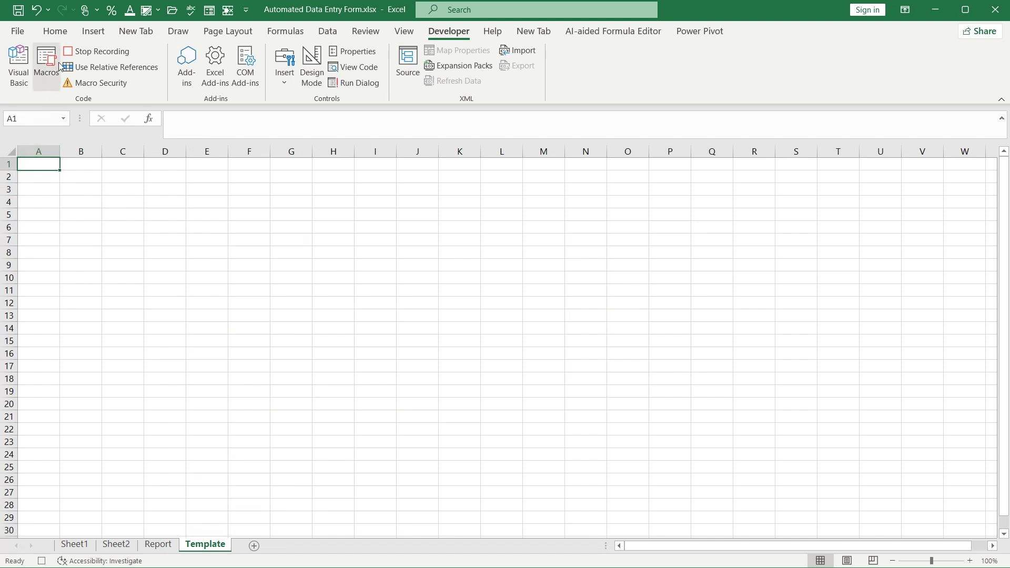
Paste Special them as transposed values across A1:I1, then copy that row
{"action": "left_click", "coordinate": [55, 31]}
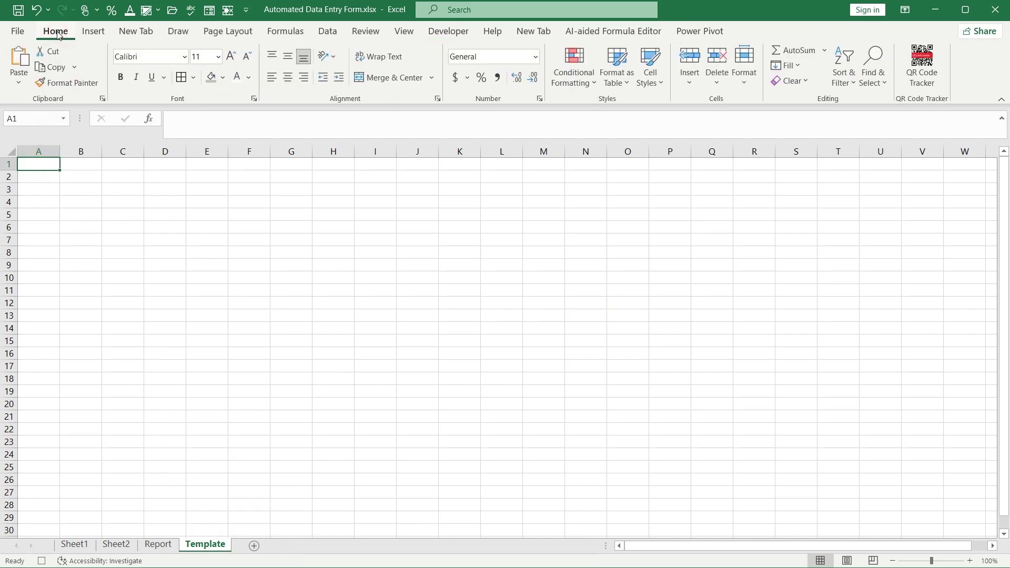
{"action": "left_click", "coordinate": [19, 84]}
{"action": "left_click", "coordinate": [37, 242]}
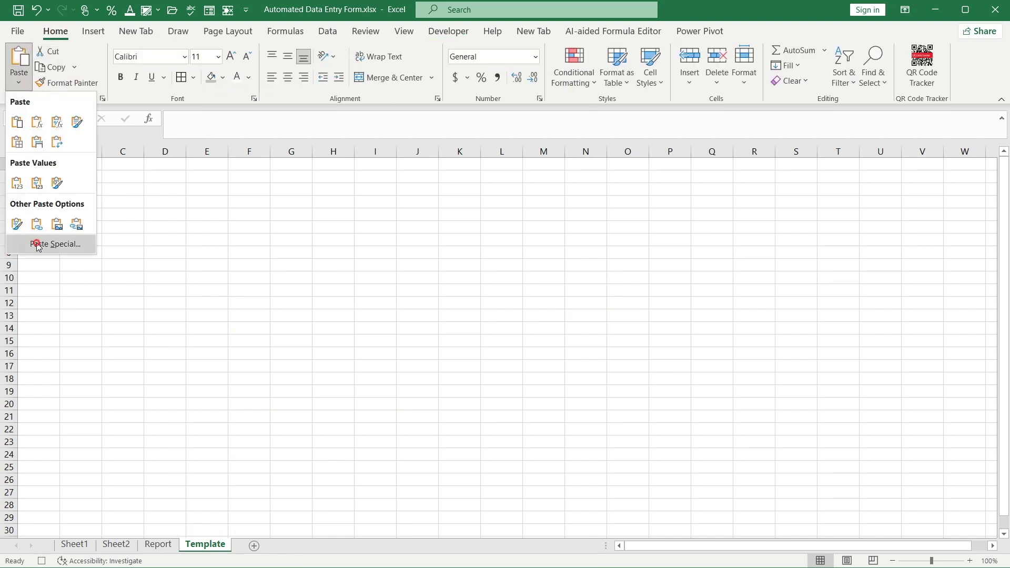
{"action": "left_click", "coordinate": [509, 192]}
{"action": "left_click_drag", "start_coordinate": [509, 192], "coordinate": [293, 183]}
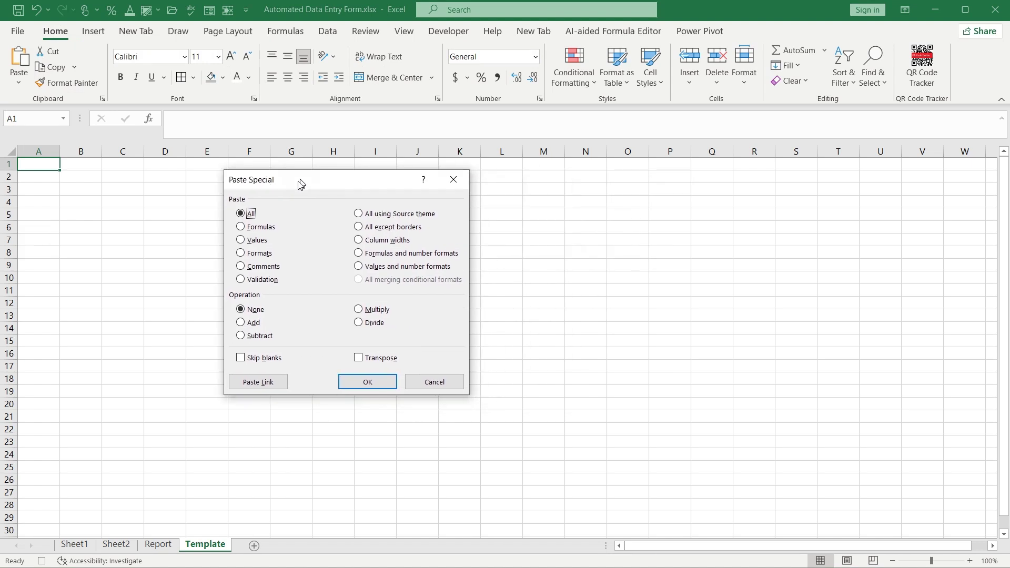
{"action": "left_click", "coordinate": [240, 242]}
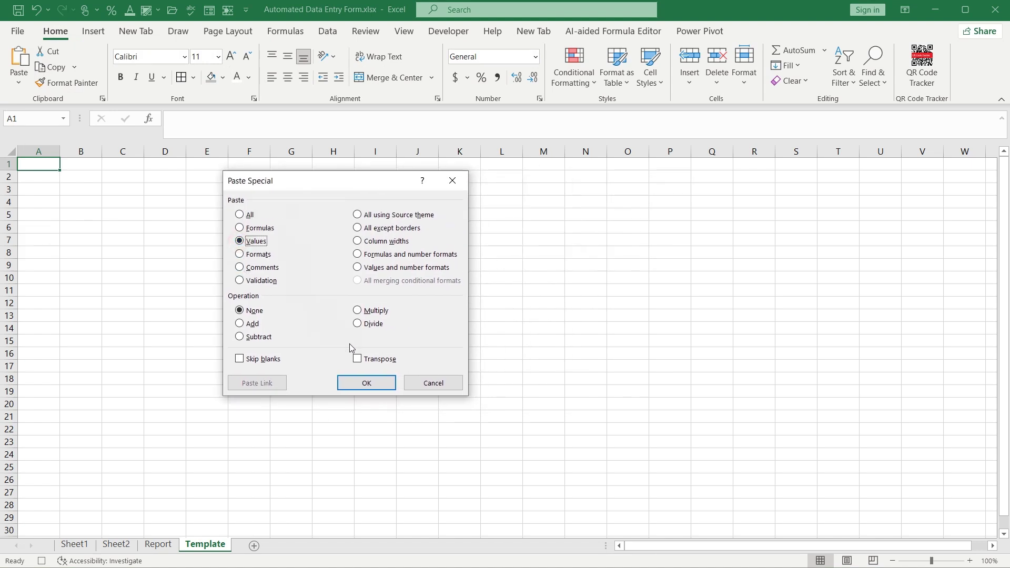
{"action": "left_click", "coordinate": [359, 361]}
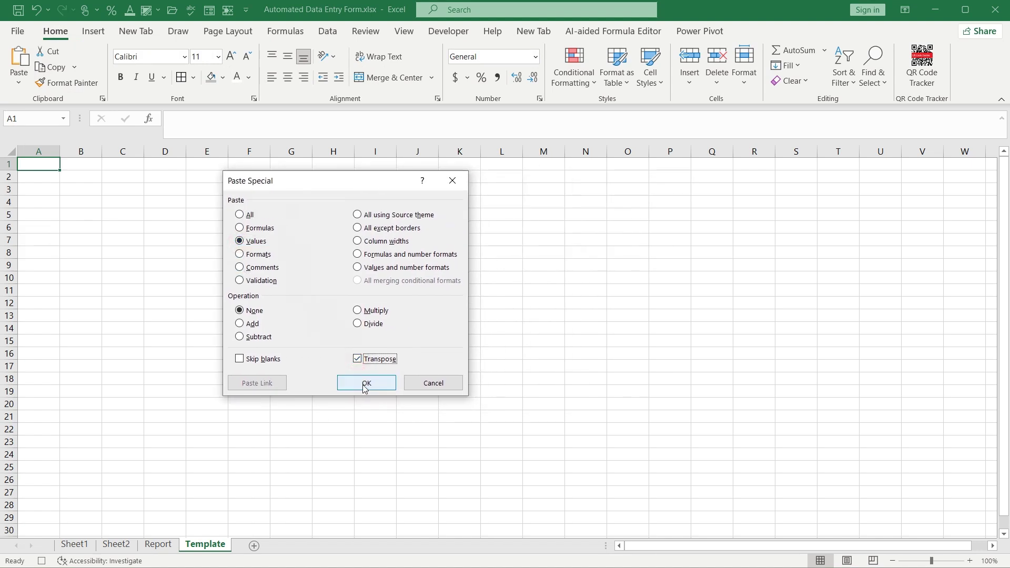
{"action": "left_click", "coordinate": [366, 384]}
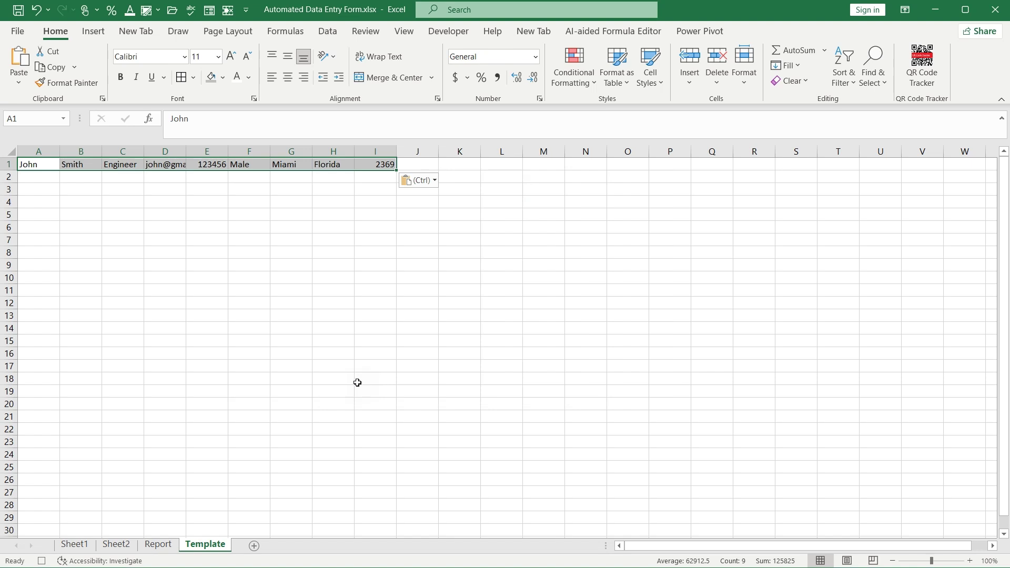
{"action": "key", "text": "ctrl+c"}
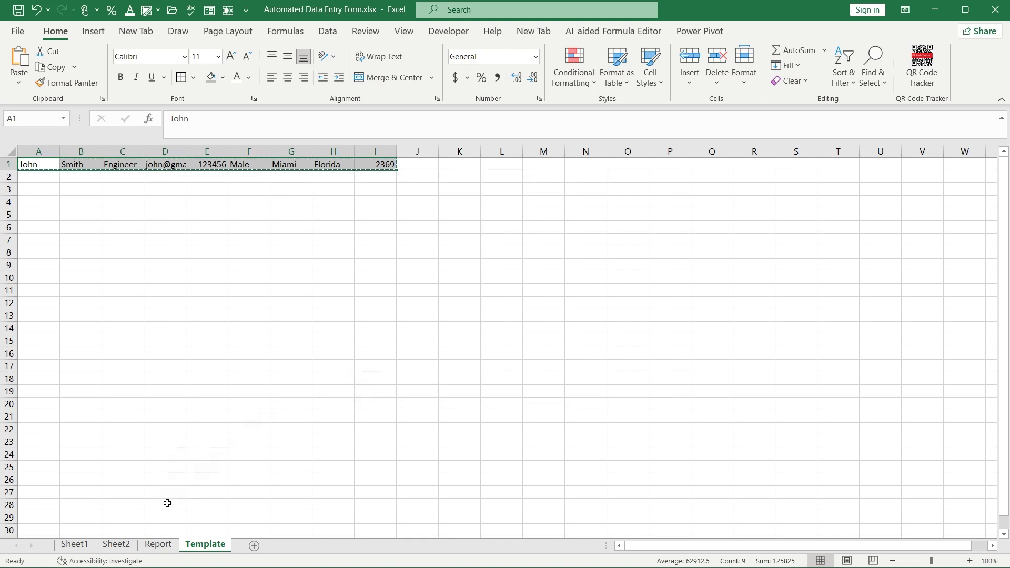
Insert the copied entry at C3 of the Report table, then return to Sheet2
{"action": "left_click", "coordinate": [158, 544]}
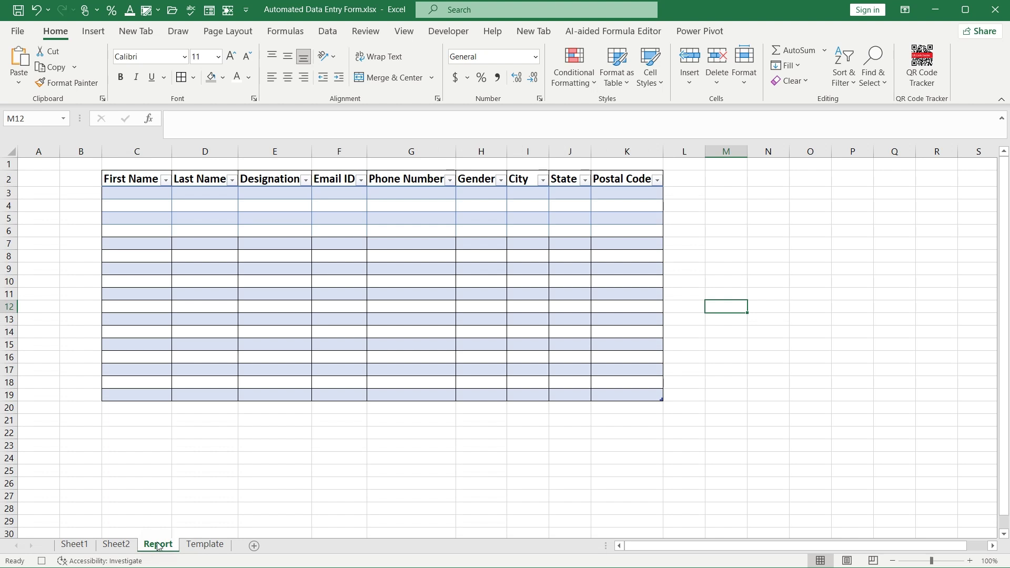
{"action": "left_click", "coordinate": [141, 192]}
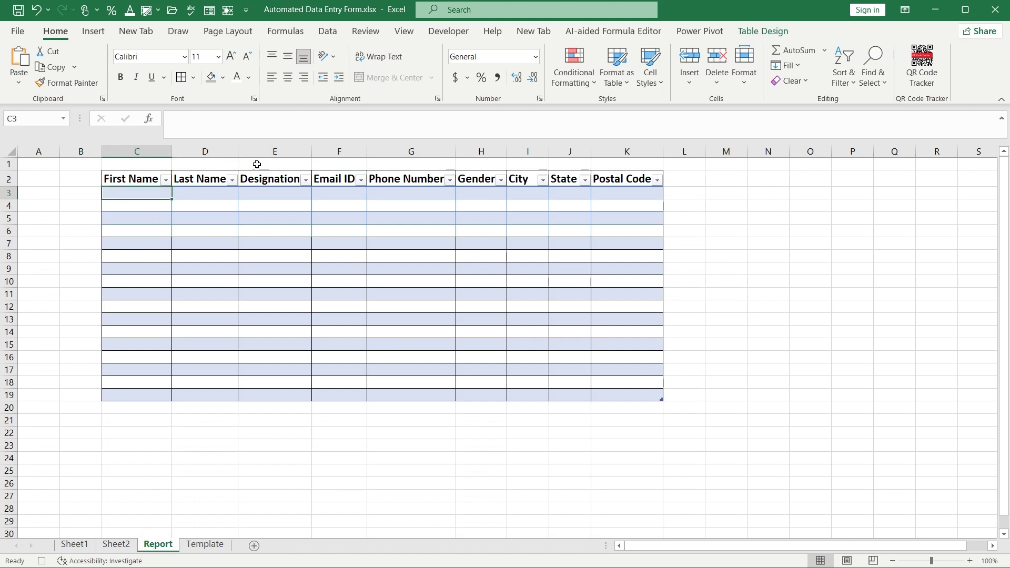
{"action": "left_click", "coordinate": [700, 82]}
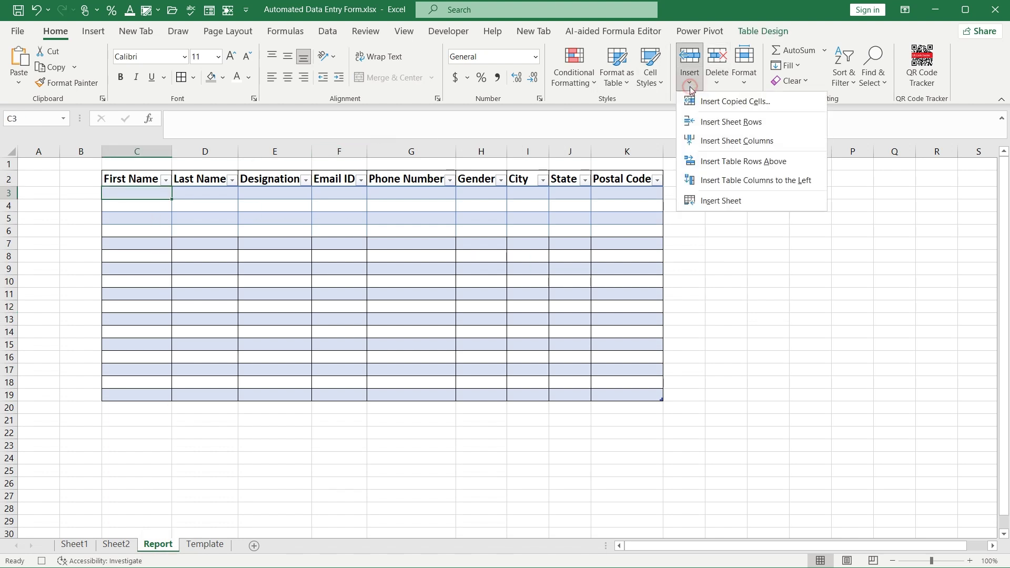
{"action": "left_click", "coordinate": [709, 105]}
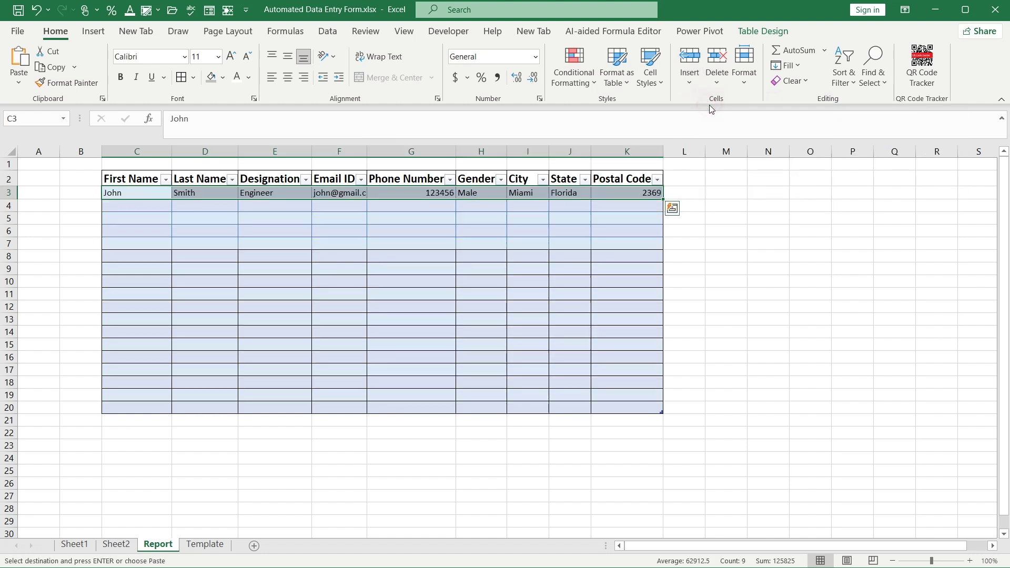
{"action": "left_click", "coordinate": [116, 547]}
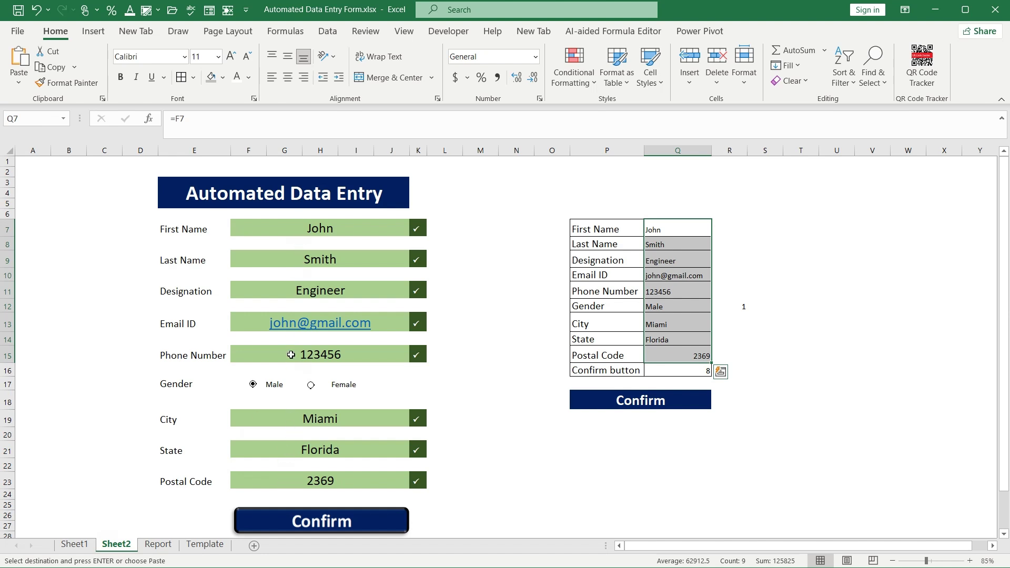
Clear the eight form input fields F7, F9, F11, F13, F15, F19, F21 and F23
{"action": "left_click", "coordinate": [272, 230]}
{"action": "left_click", "coordinate": [282, 257], "text": "ctrl"}
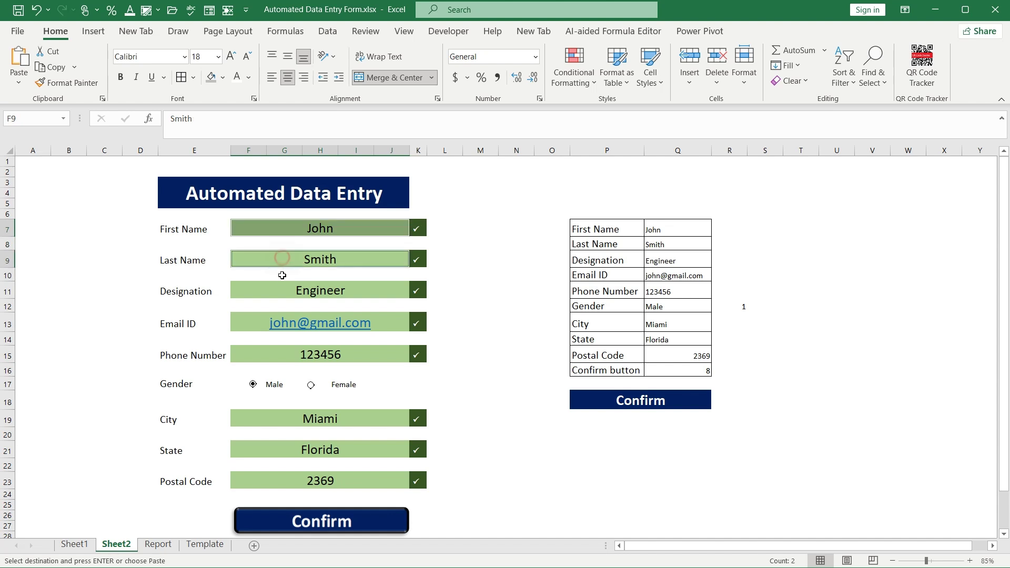
{"action": "left_click", "coordinate": [284, 292], "text": "ctrl"}
{"action": "left_click", "coordinate": [255, 328], "text": "ctrl"}
{"action": "left_click", "coordinate": [268, 356], "text": "ctrl"}
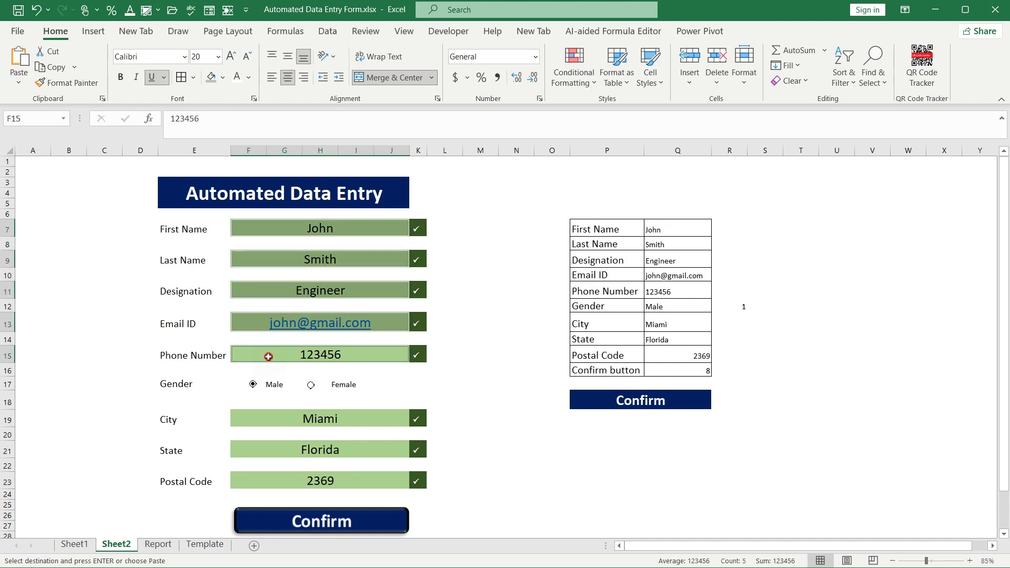
{"action": "left_click", "coordinate": [282, 420], "text": "ctrl"}
{"action": "left_click", "coordinate": [281, 450], "text": "ctrl"}
{"action": "left_click", "coordinate": [283, 479], "text": "ctrl"}
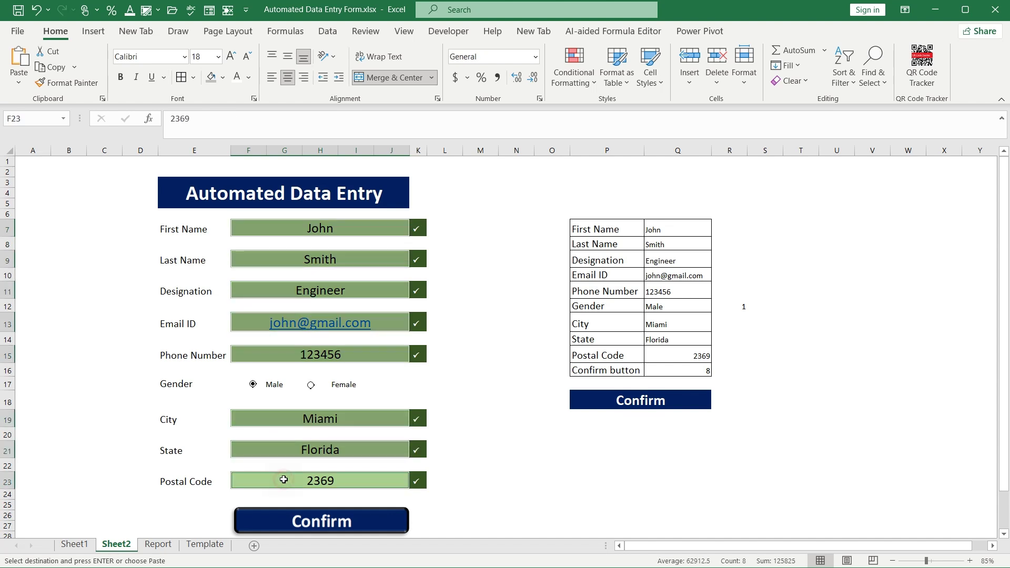
{"action": "key", "text": "Delete"}
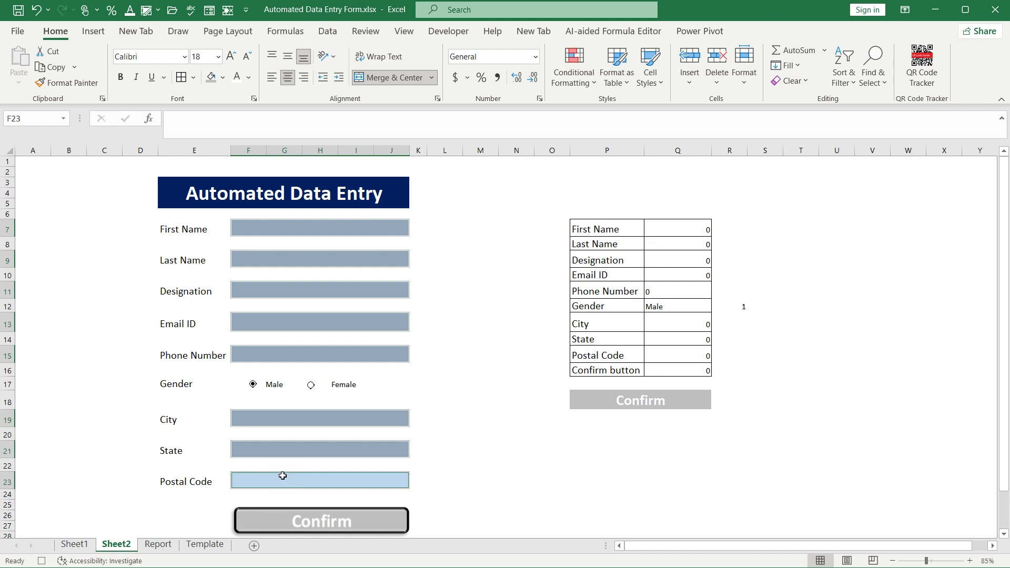
{"action": "left_click", "coordinate": [450, 31]}
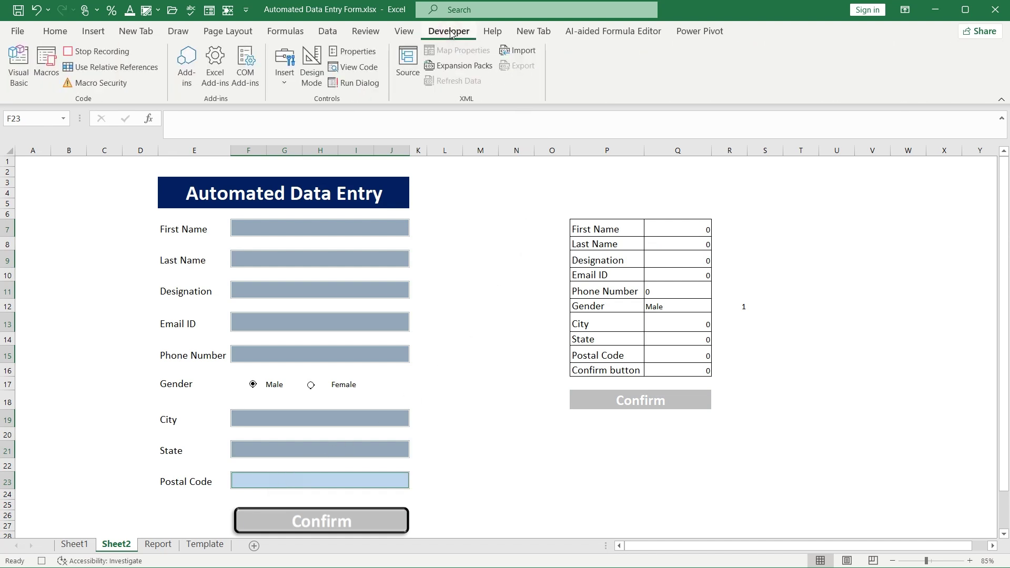
Stop macro recording and confirm DataEntryForm appears in the Macros list
{"action": "left_click", "coordinate": [77, 54]}
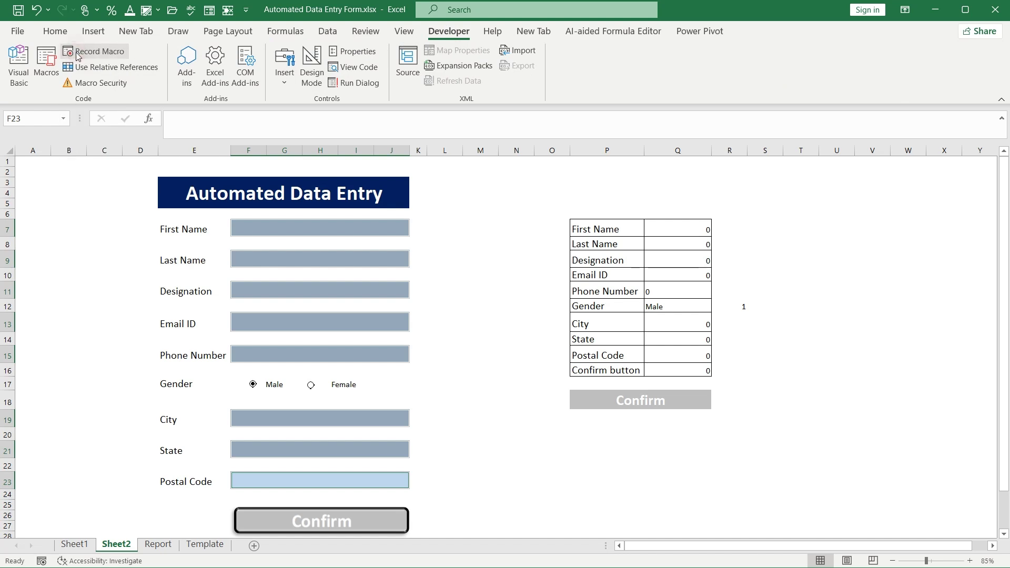
{"action": "left_click", "coordinate": [47, 72]}
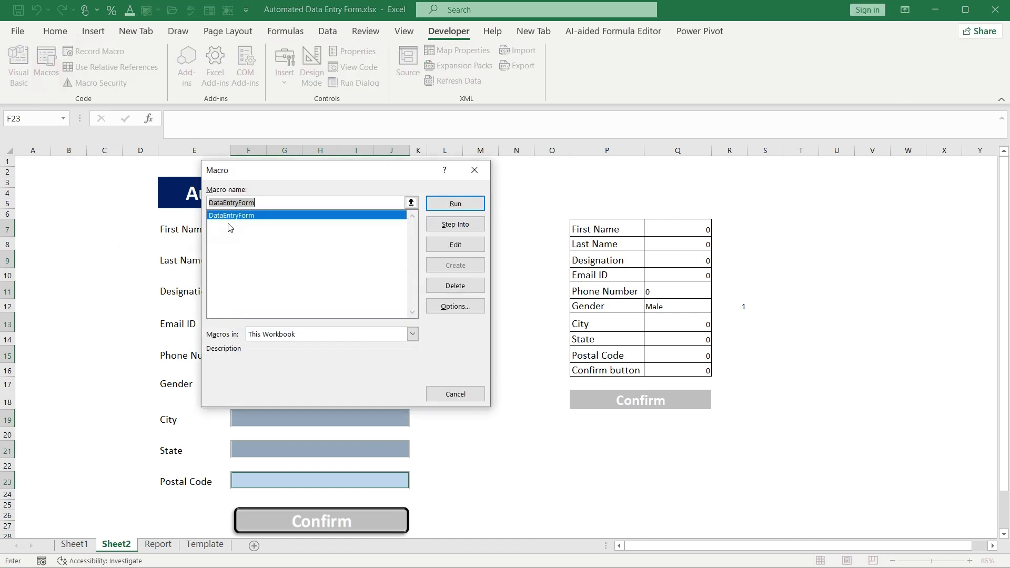
{"action": "left_click", "coordinate": [465, 395]}
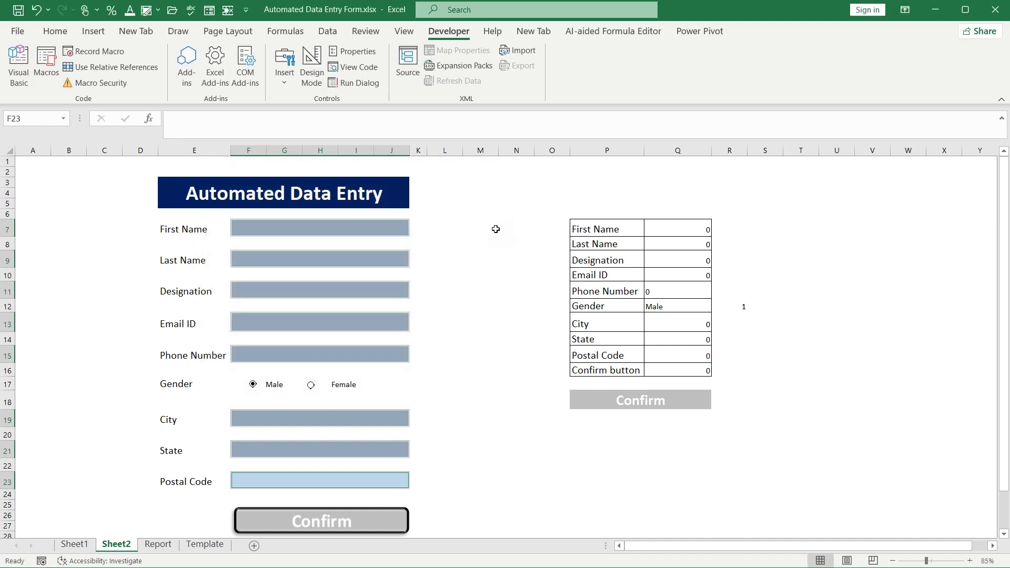
Delete the test entry from Report row 3 and Template row 1
{"action": "left_click", "coordinate": [484, 176]}
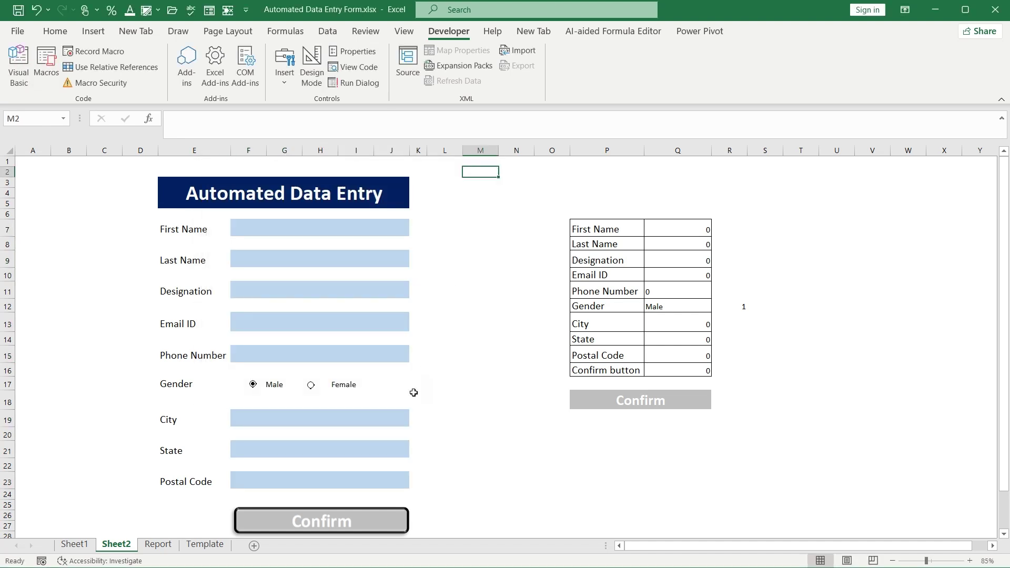
{"action": "left_click", "coordinate": [158, 545]}
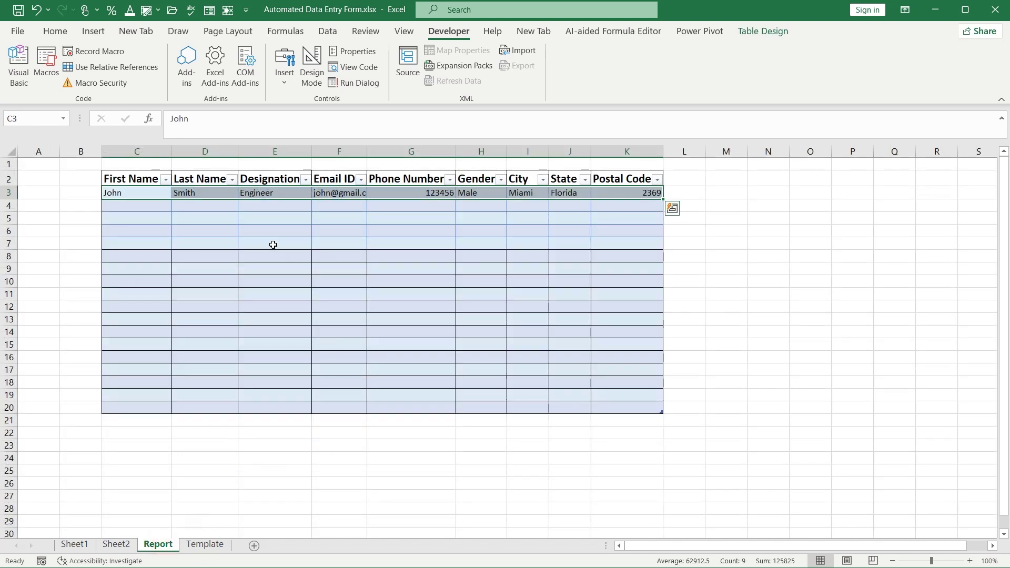
{"action": "key", "text": "Delete"}
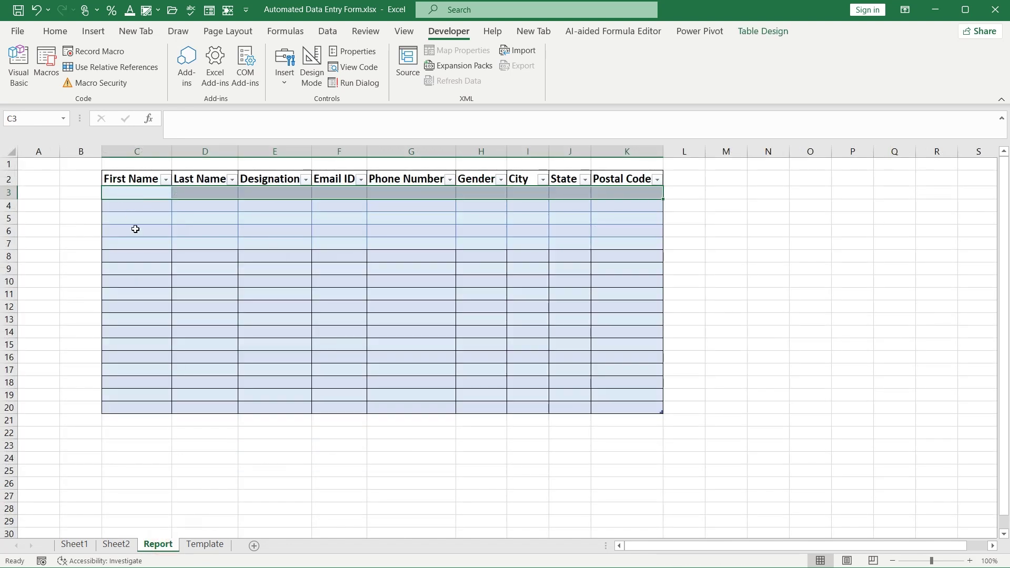
{"action": "left_click", "coordinate": [196, 545]}
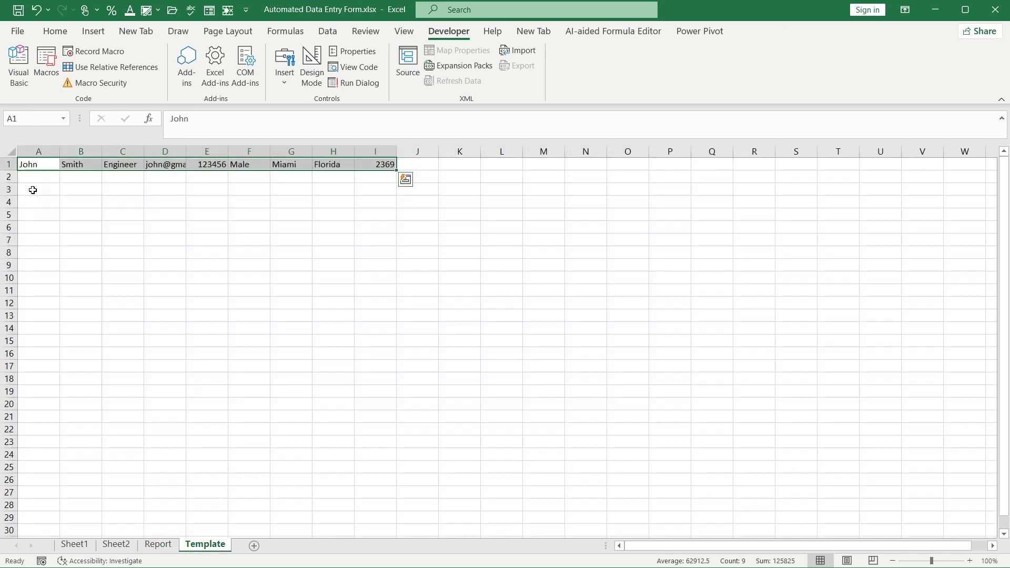
{"action": "key", "text": "Delete"}
{"action": "left_click", "coordinate": [163, 265]}
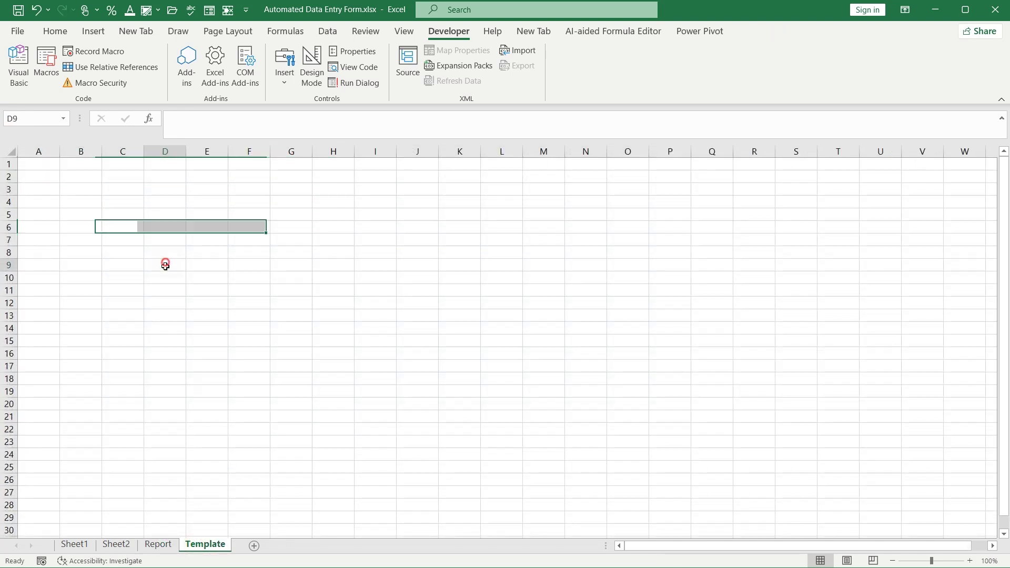
On Sheet2's form, enter a sample first and last name, designation IT, and a Gmail email address
{"action": "left_click", "coordinate": [117, 544]}
{"action": "left_click", "coordinate": [241, 227]}
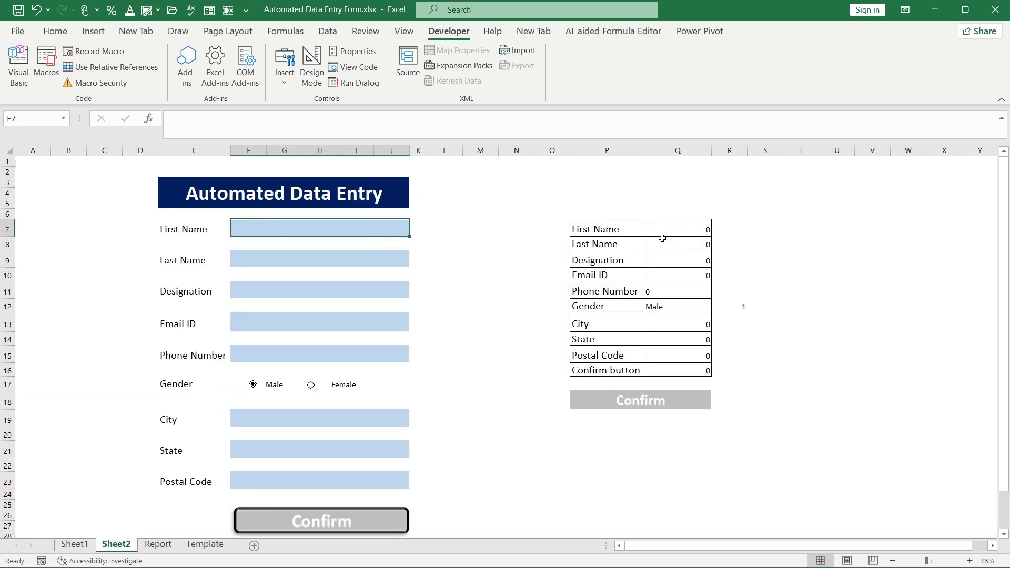
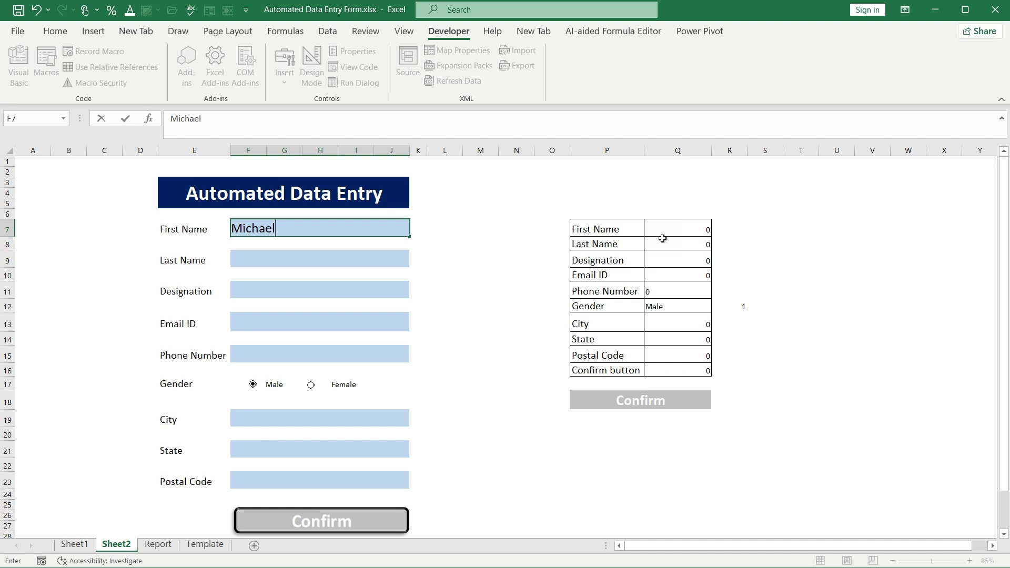
{"action": "left_click", "coordinate": [354, 261]}
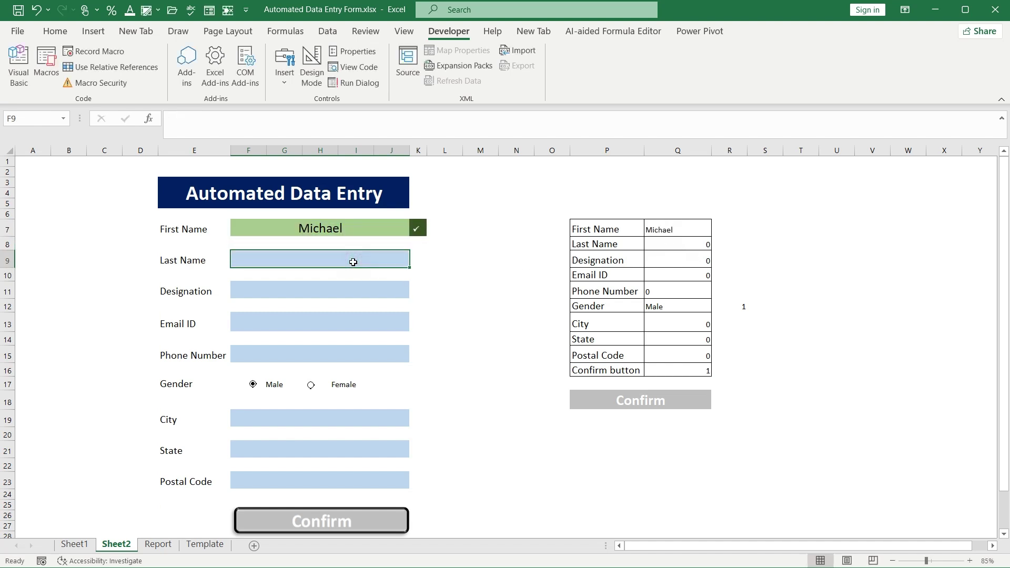
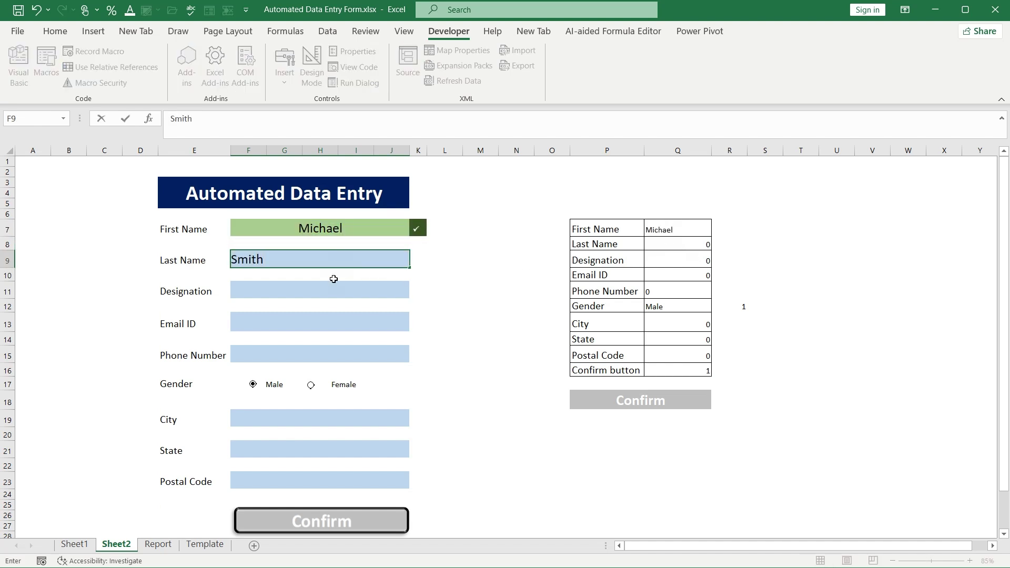
{"action": "left_click", "coordinate": [332, 284]}
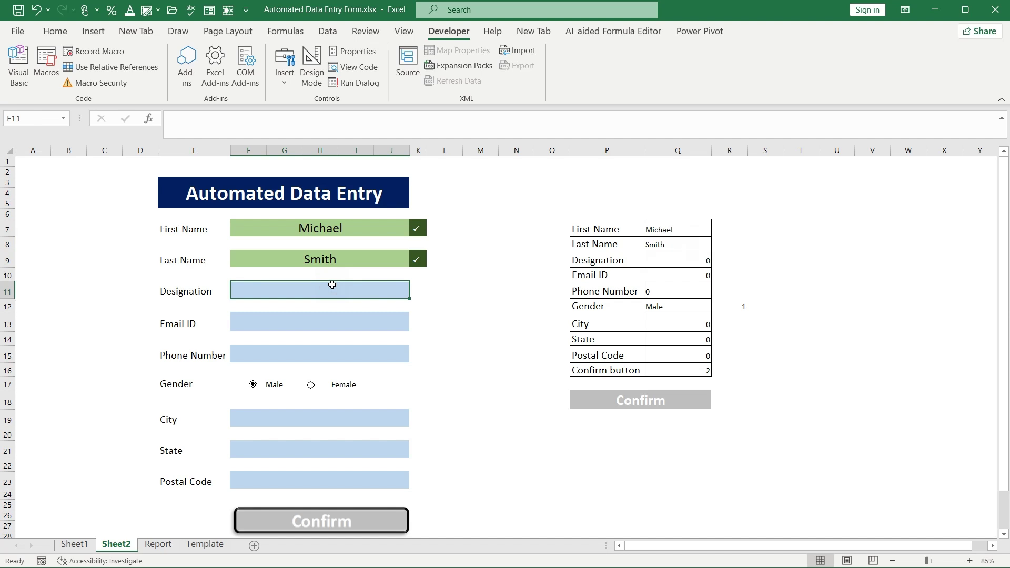
{"action": "type", "text": "IT"}
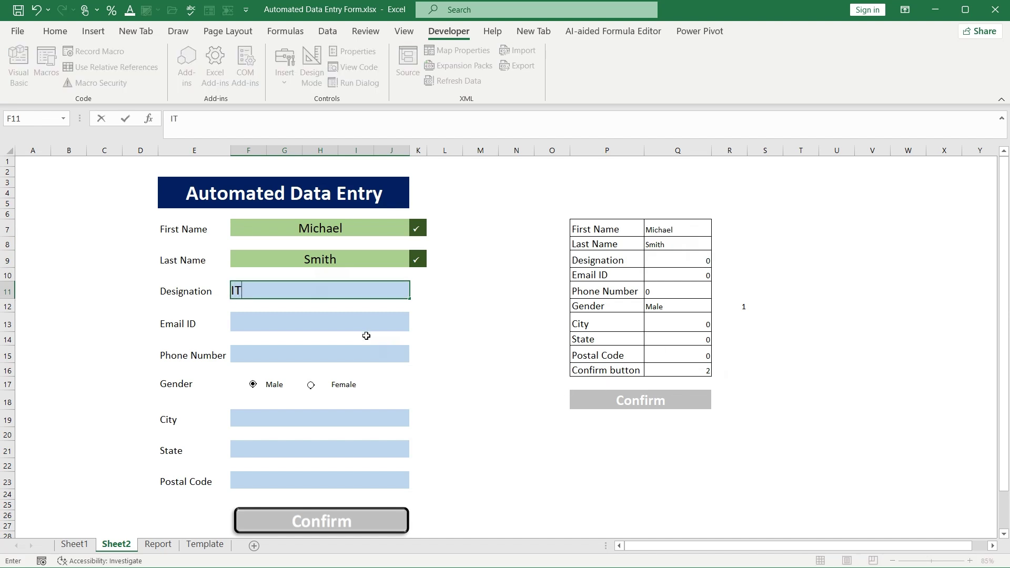
{"action": "left_click", "coordinate": [361, 323]}
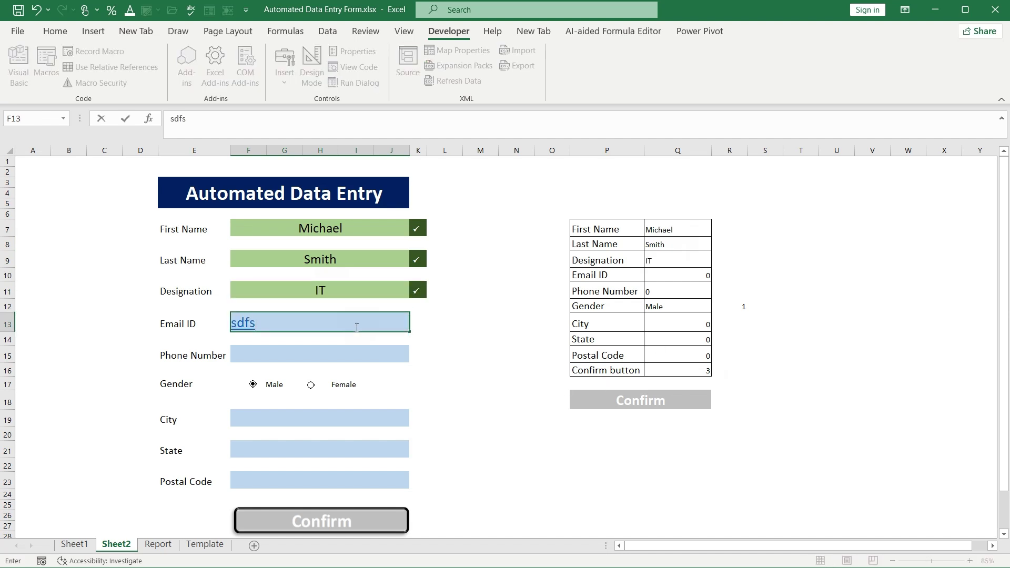
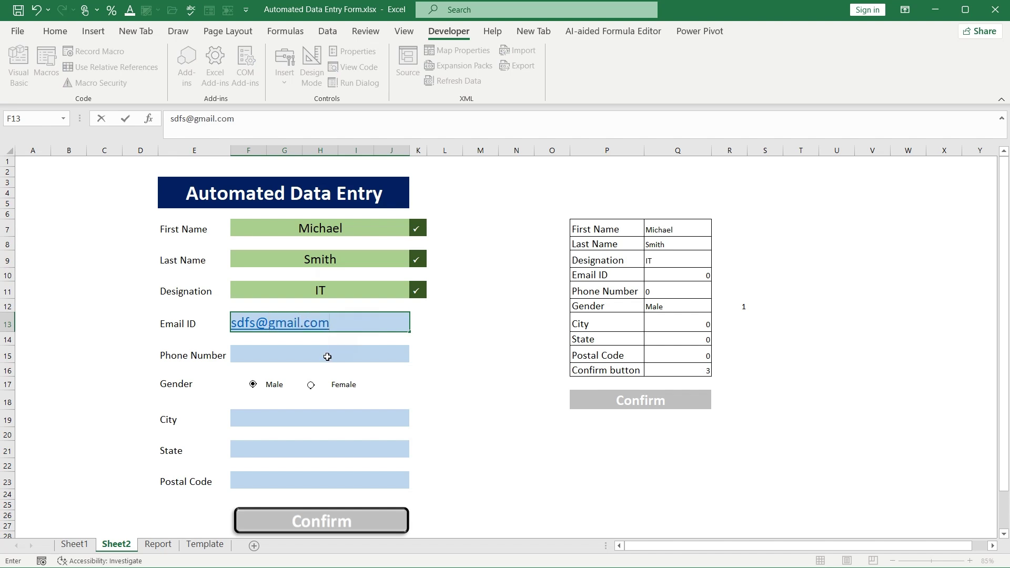
Enter phone 123456789, City Florida, State Washington and Postal Code 456789
{"action": "left_click", "coordinate": [327, 356]}
{"action": "type", "text": "123456789"}
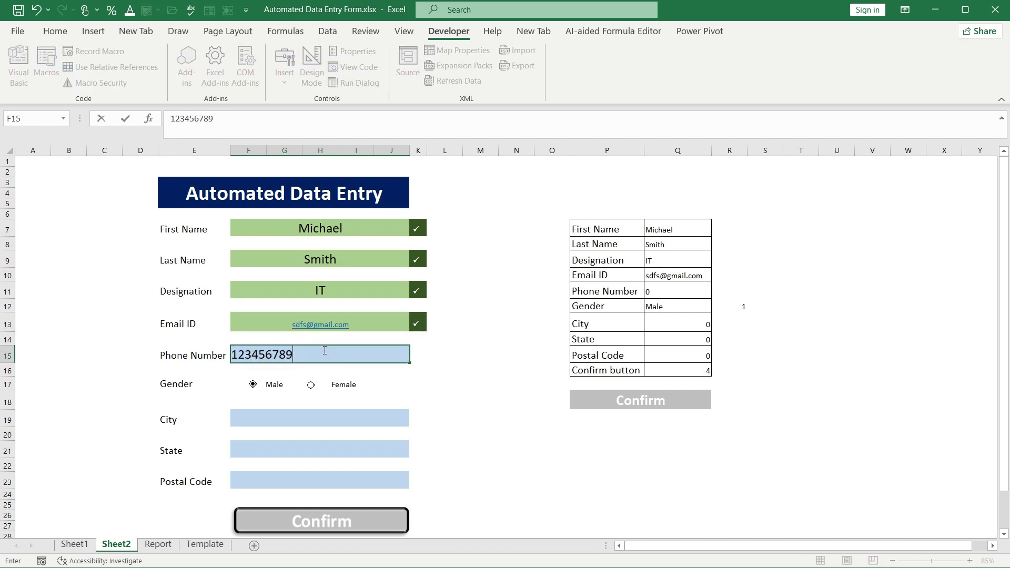
{"action": "left_click", "coordinate": [315, 418]}
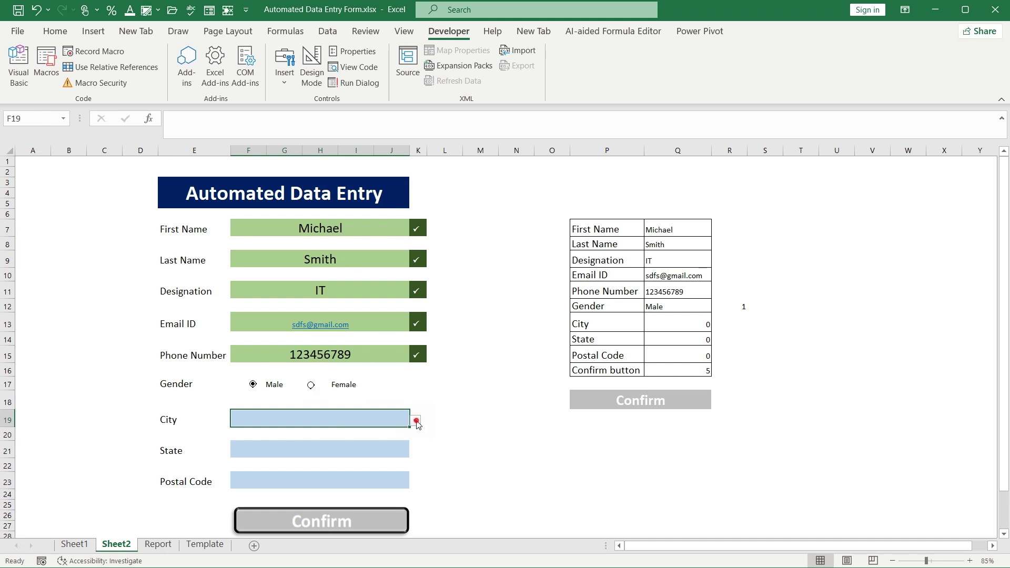
{"action": "left_click", "coordinate": [416, 420]}
{"action": "left_click", "coordinate": [356, 446]}
{"action": "left_click", "coordinate": [406, 451]}
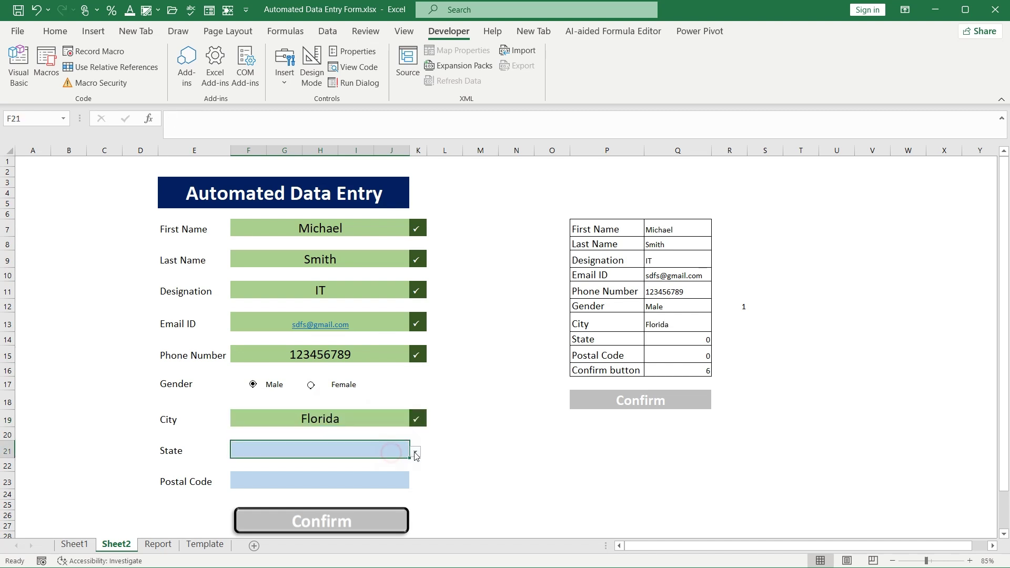
{"action": "left_click", "coordinate": [415, 451]}
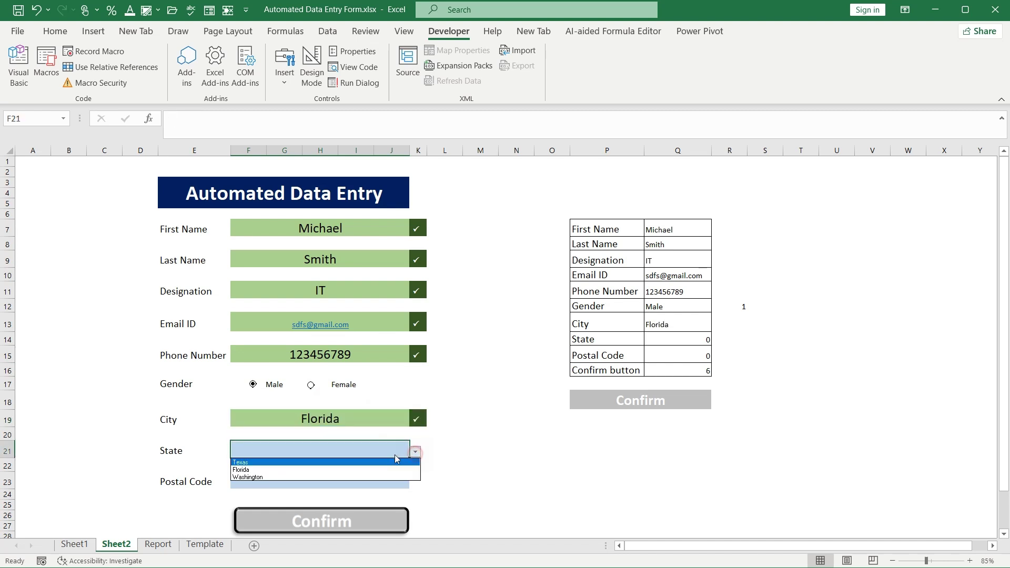
{"action": "left_click", "coordinate": [349, 476]}
{"action": "left_click", "coordinate": [344, 479]}
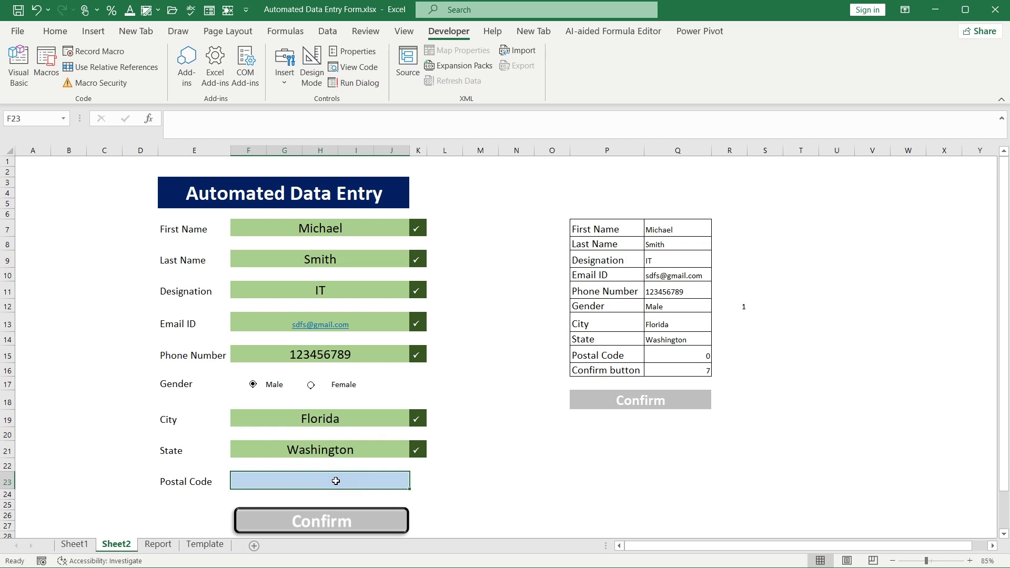
{"action": "type", "text": "456789"}
{"action": "key", "text": "Return"}
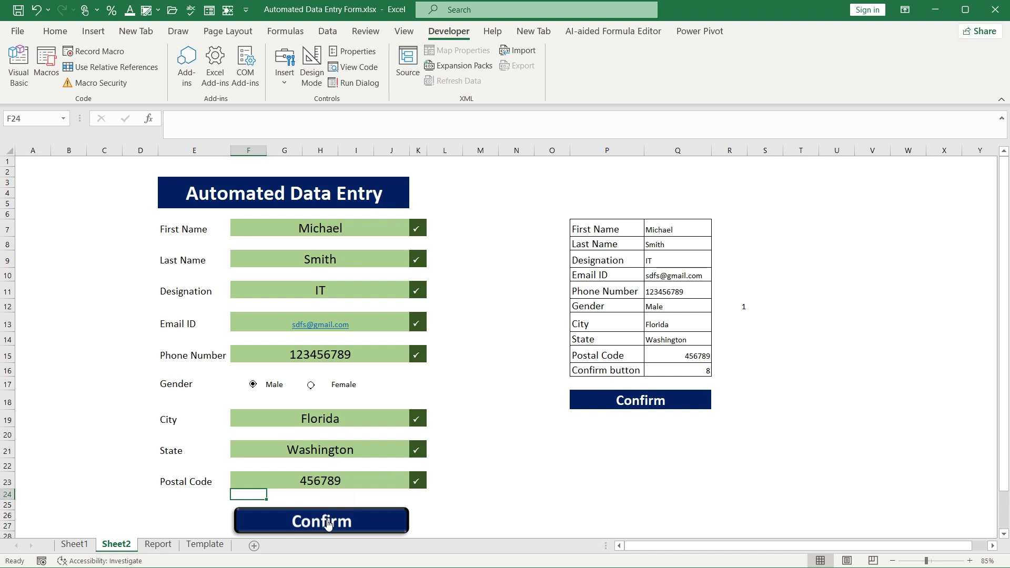
Assign the DataEntryForm macro to the Confirm picture
{"action": "right_click", "coordinate": [327, 523]}
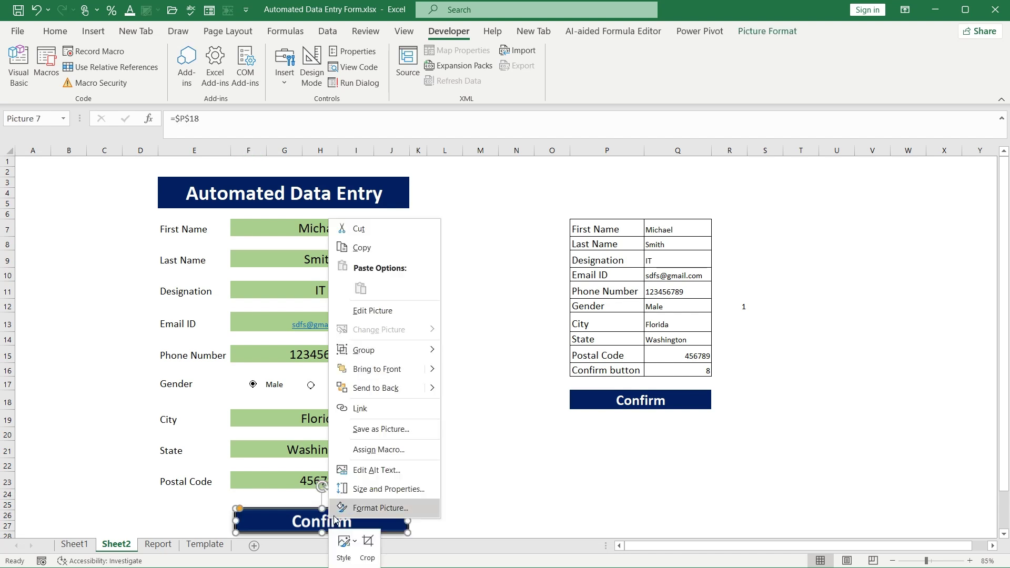
{"action": "left_click", "coordinate": [368, 449]}
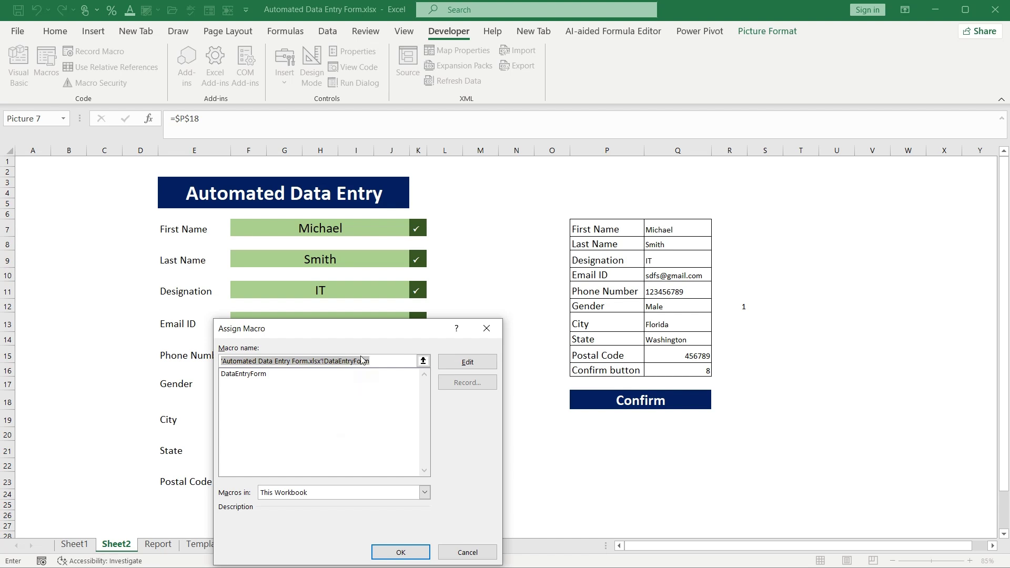
{"action": "left_click_drag", "start_coordinate": [361, 331], "coordinate": [423, 214]}
{"action": "left_click", "coordinate": [307, 256]}
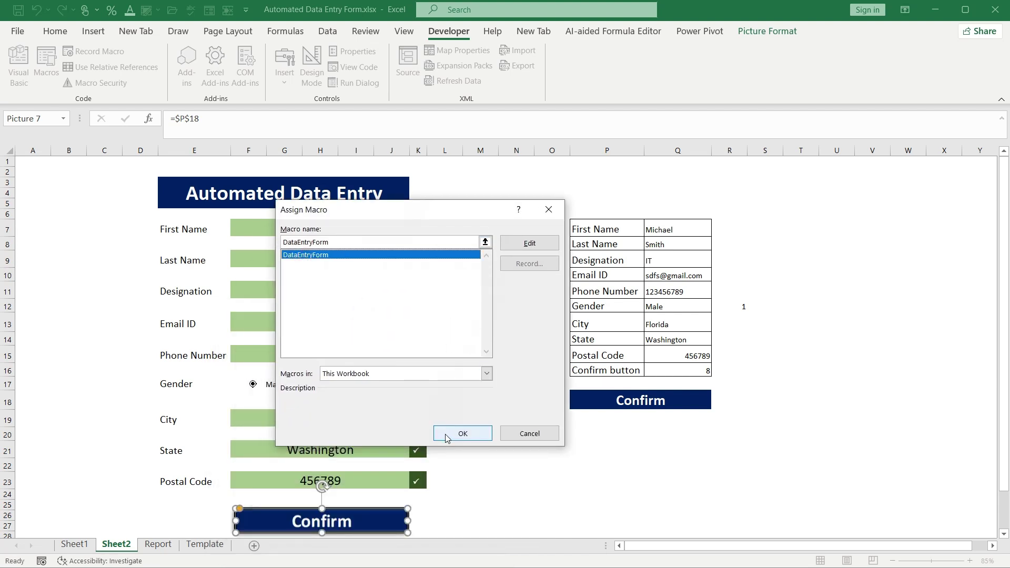
{"action": "left_click", "coordinate": [461, 433]}
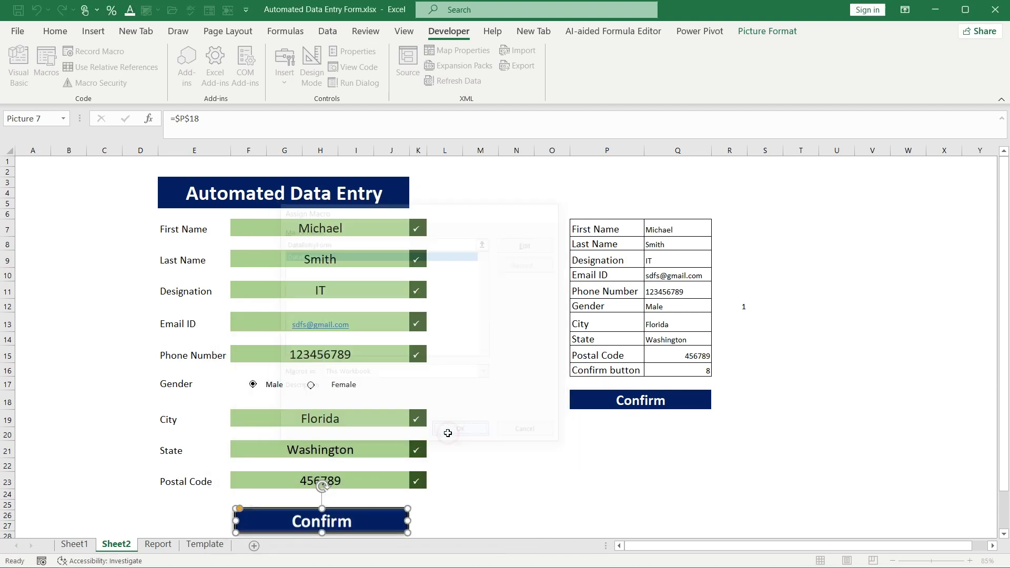
{"action": "left_click", "coordinate": [473, 480]}
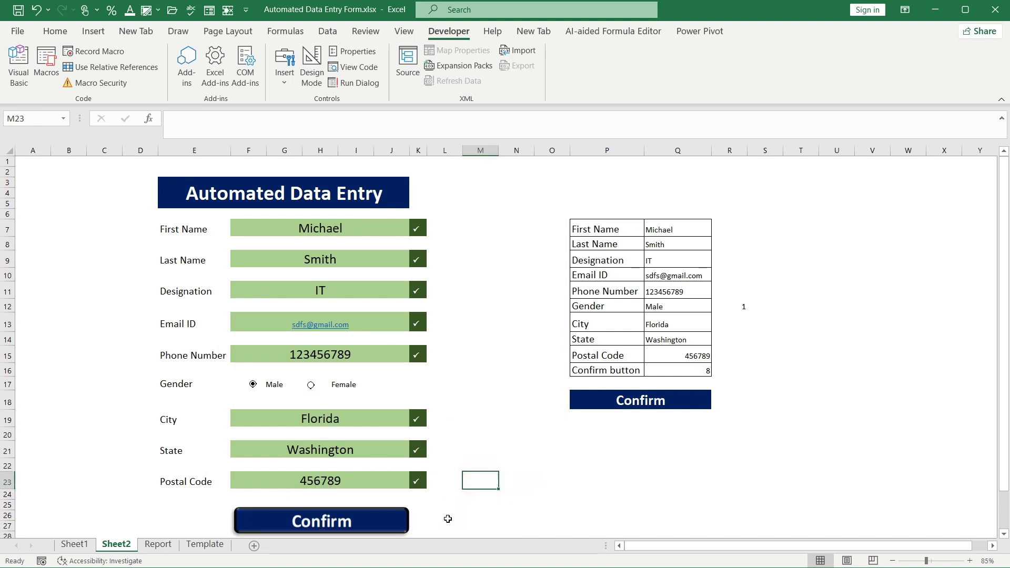
Submit the entry with Confirm, check it in the Report table, then return to Sheet2
{"action": "left_click", "coordinate": [323, 524]}
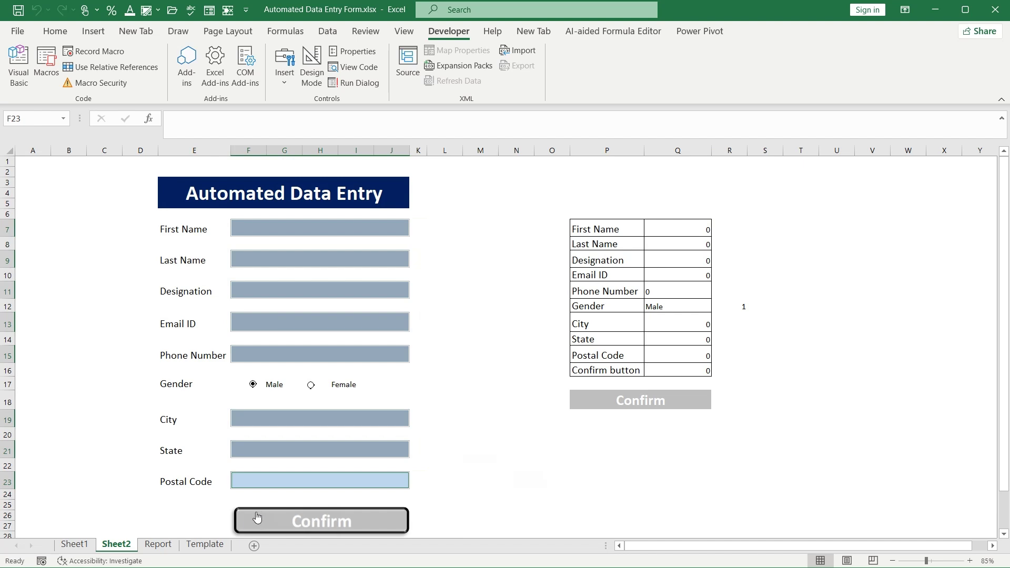
{"action": "left_click", "coordinate": [157, 544]}
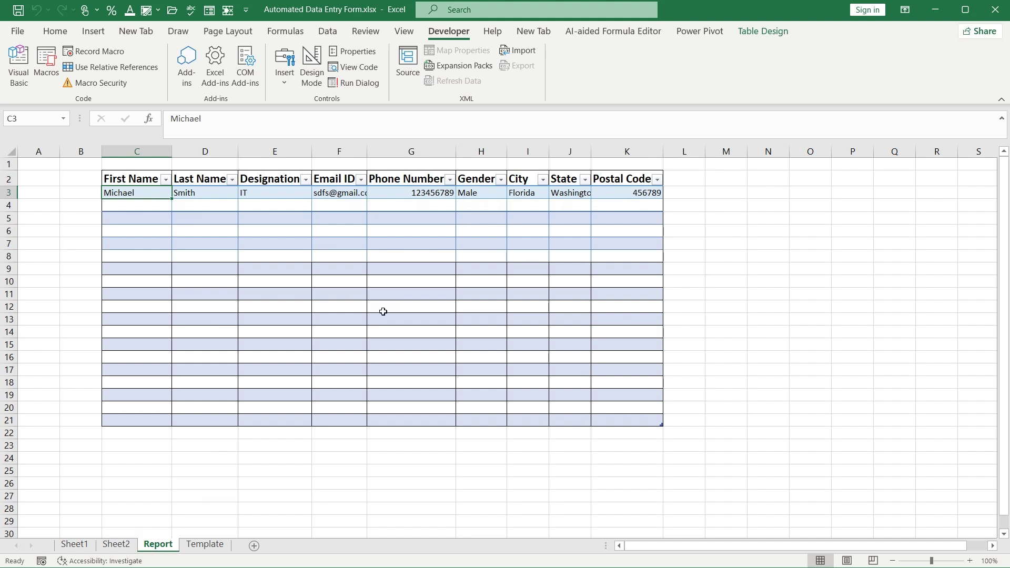
{"action": "left_click", "coordinate": [115, 544]}
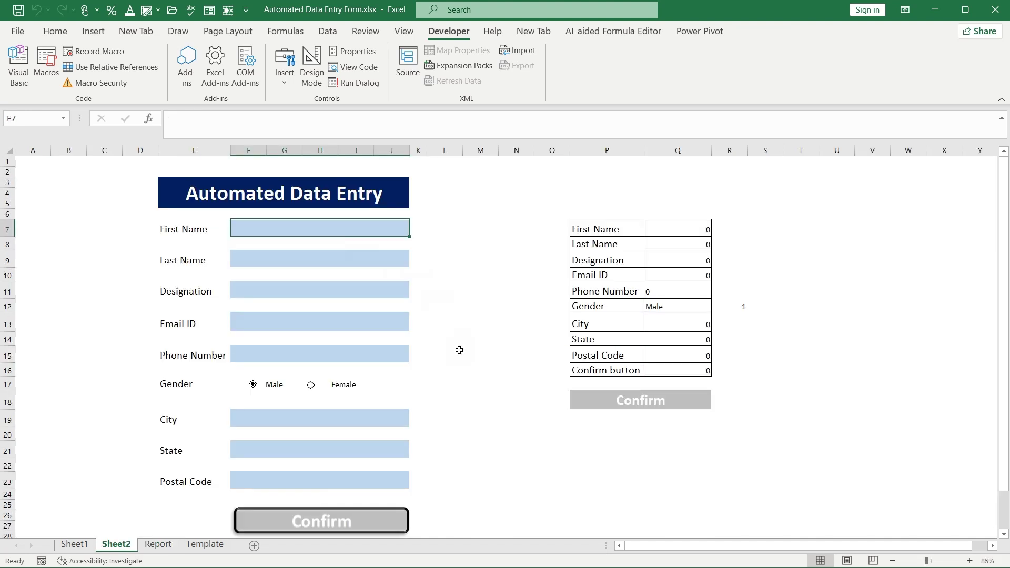
Enter a new person's first and last name, designation Engineer, and a Gmail email address
{"action": "type", "text": "J"}
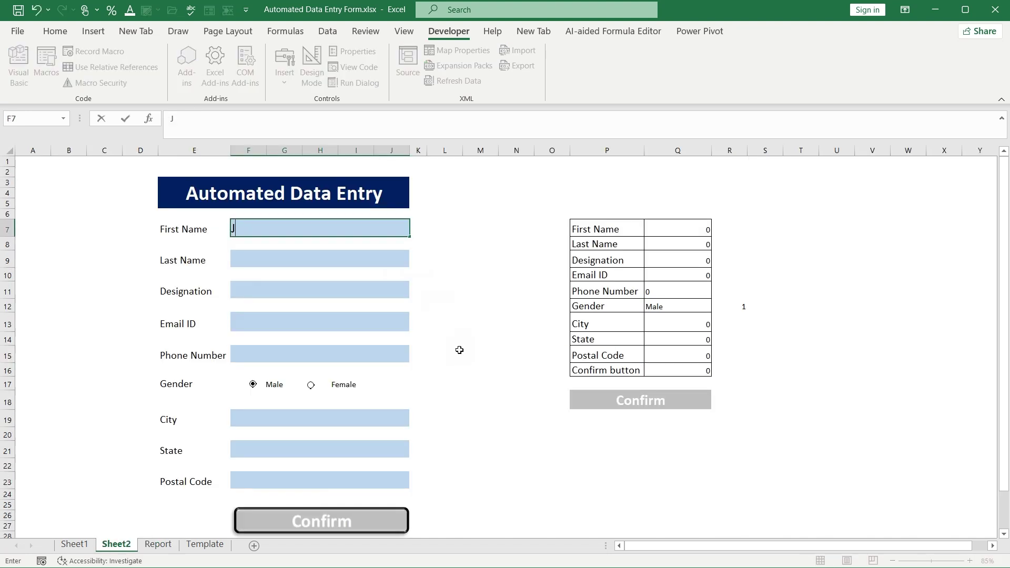
{"action": "type", "text": "ohn"}
{"action": "key", "text": "Return"}
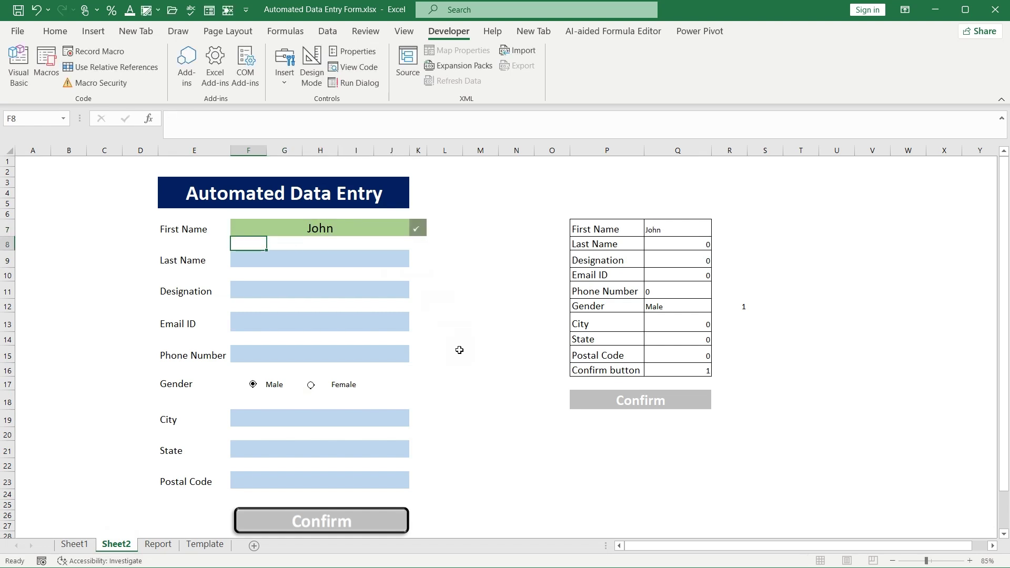
{"action": "key", "text": "Return"}
{"action": "type", "text": "Smith"}
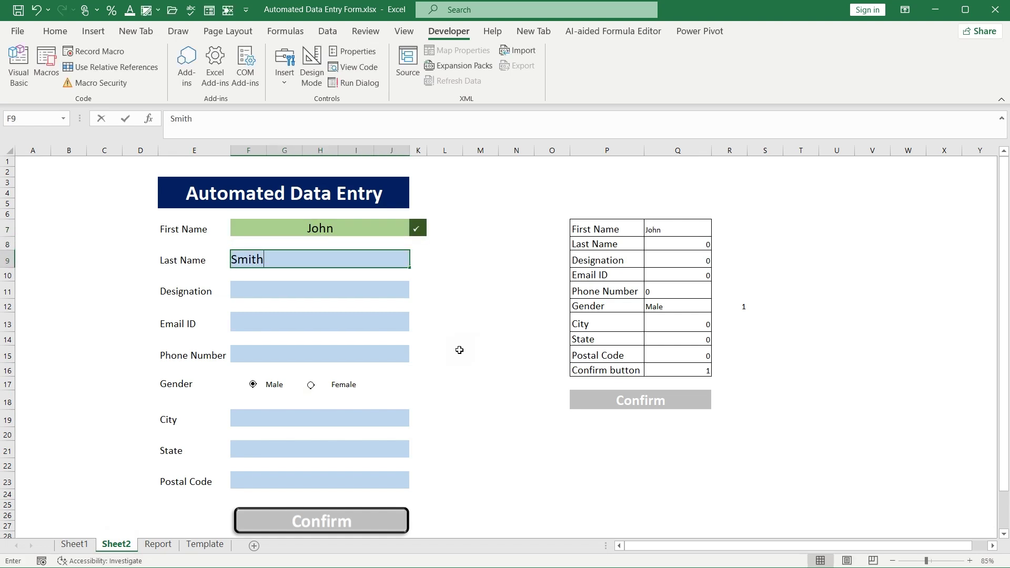
{"action": "left_click", "coordinate": [340, 289]}
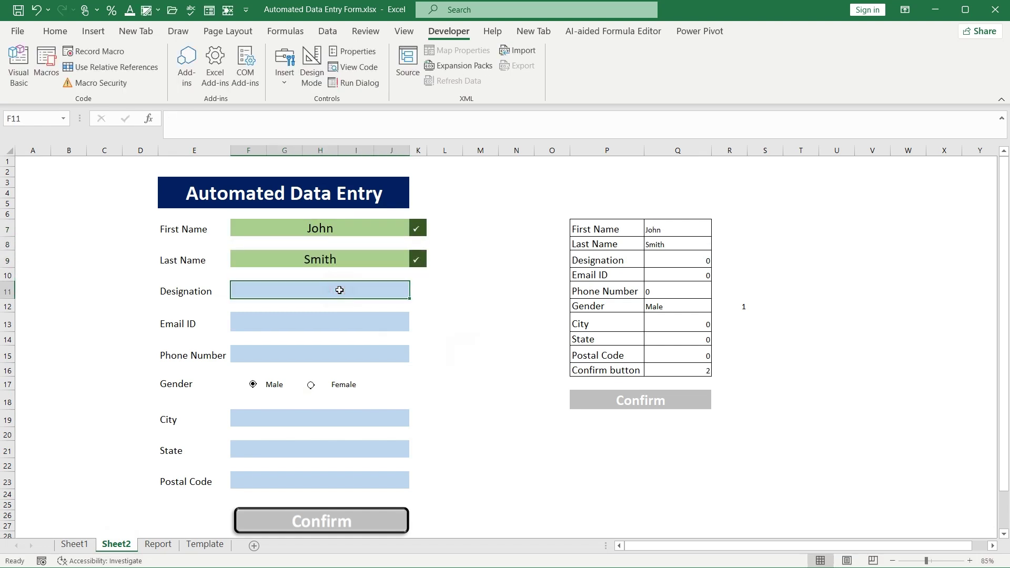
{"action": "type", "text": "Engine"}
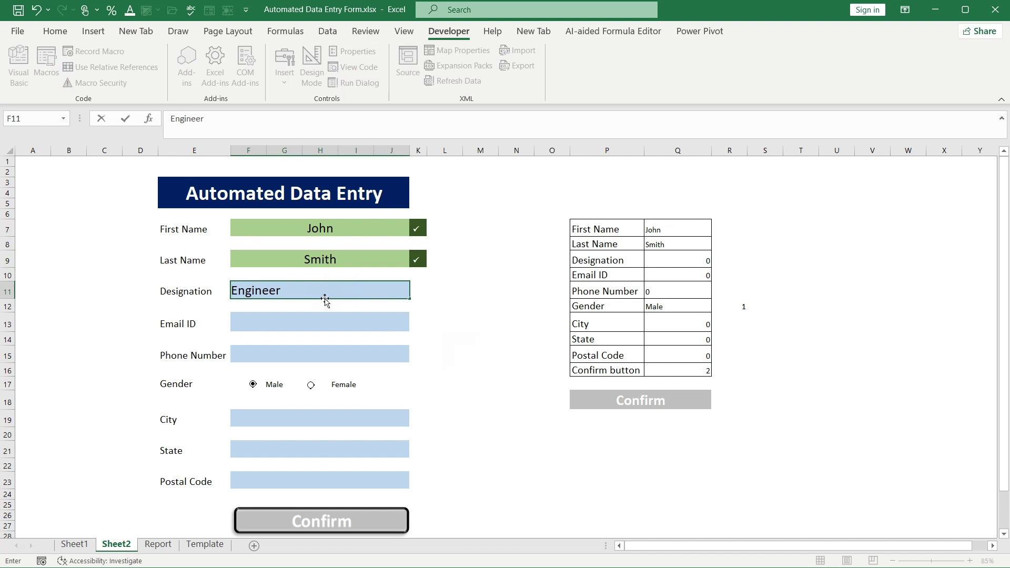
{"action": "type", "text": "er"}
{"action": "left_click", "coordinate": [324, 320]}
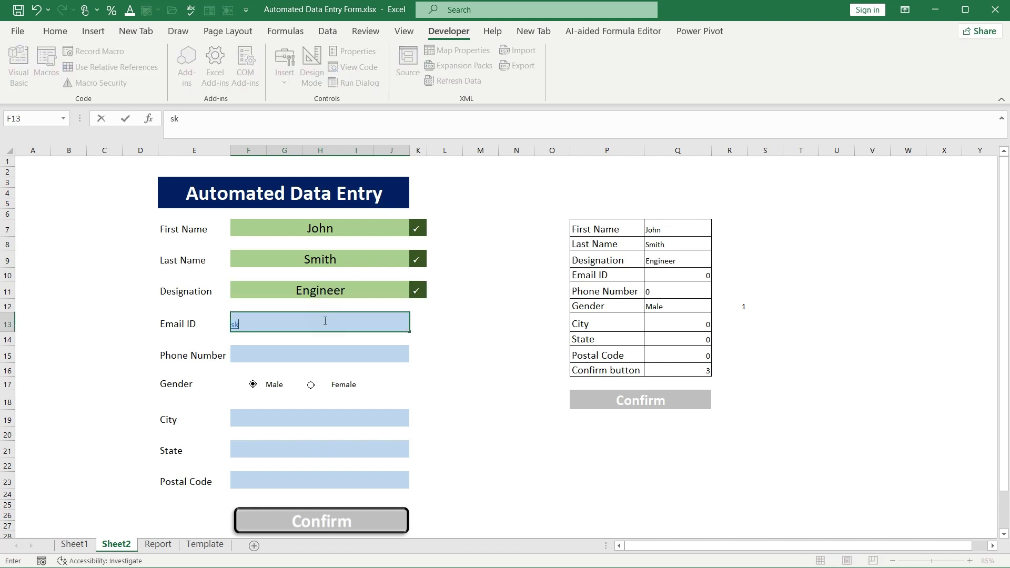
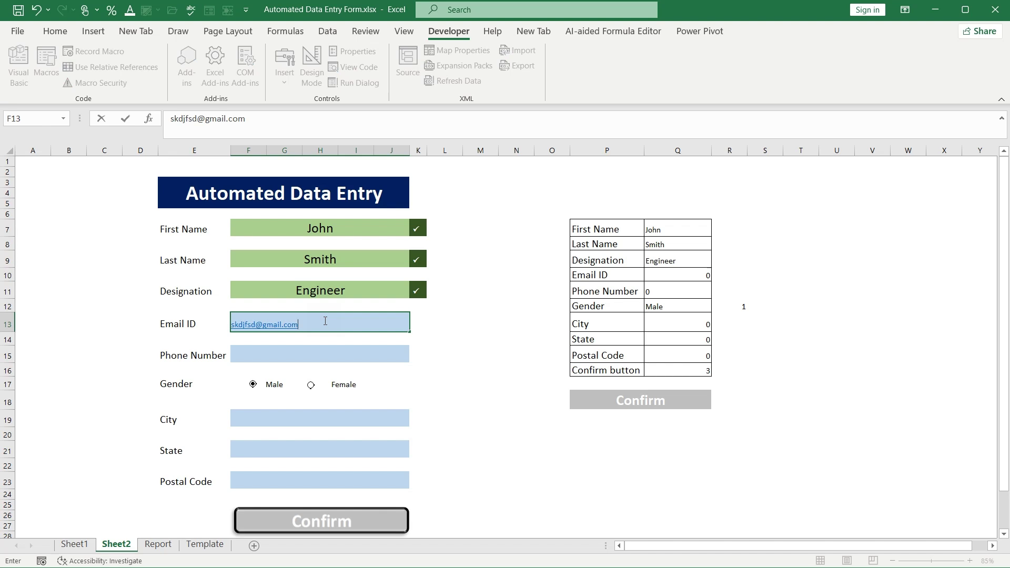
{"action": "key", "text": "Return"}
Fill in phone 123456789, City Florida, State Washington and Postal Code 789
{"action": "left_click", "coordinate": [297, 353]}
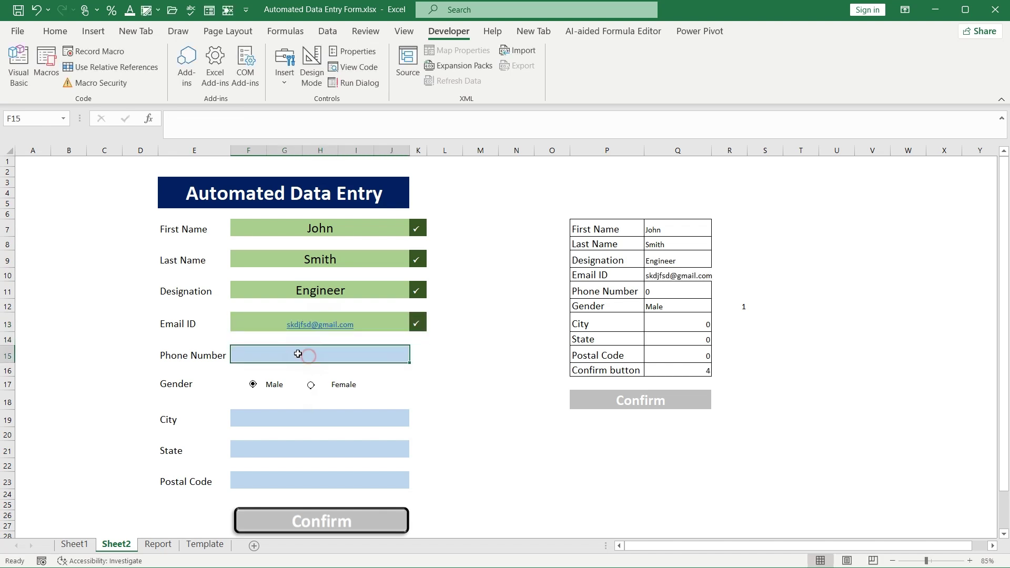
{"action": "type", "text": "123456789"}
{"action": "key", "text": "Return"}
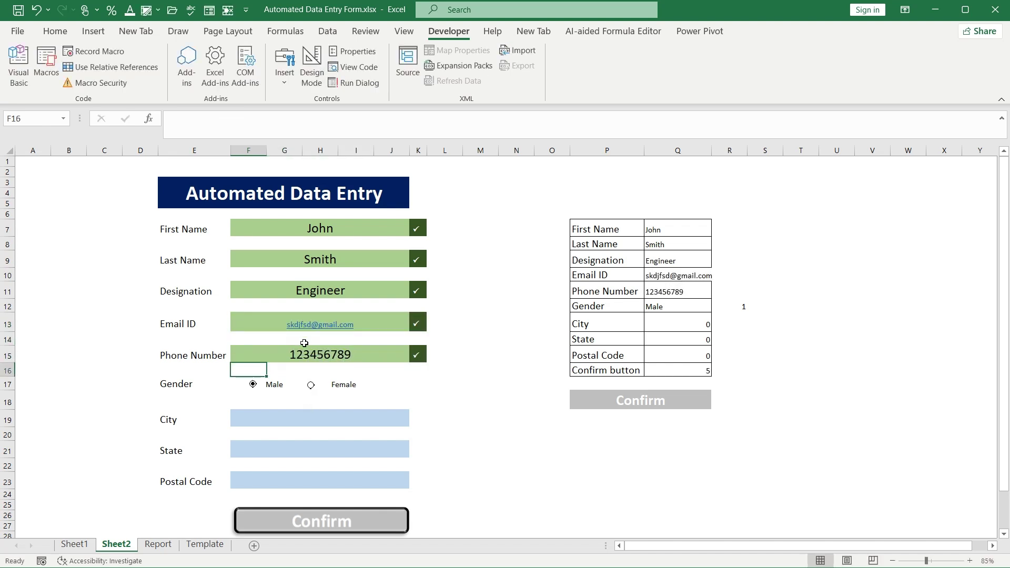
{"action": "left_click", "coordinate": [297, 419]}
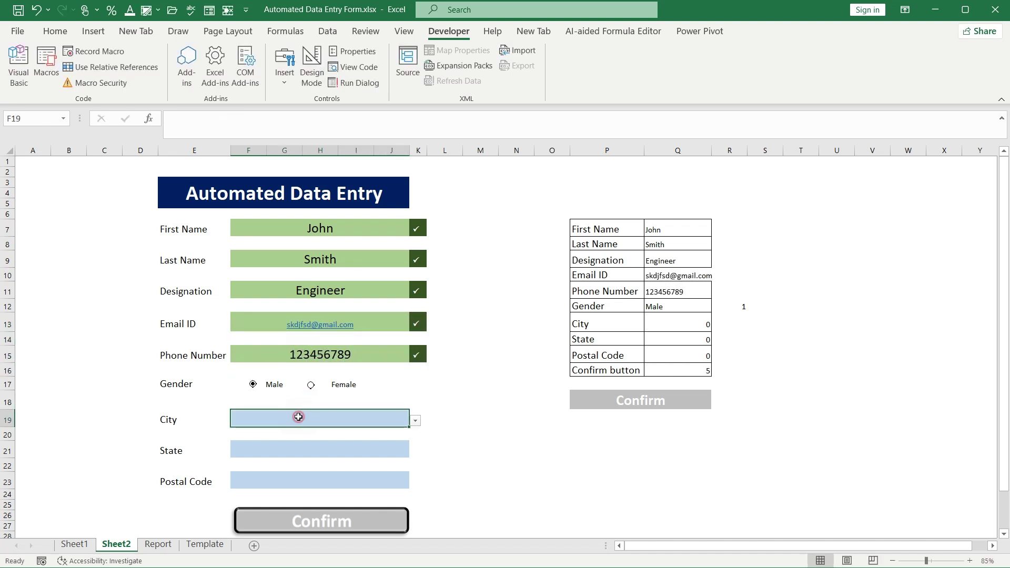
{"action": "left_click", "coordinate": [416, 417]}
{"action": "left_click", "coordinate": [317, 446]}
{"action": "left_click", "coordinate": [320, 448]}
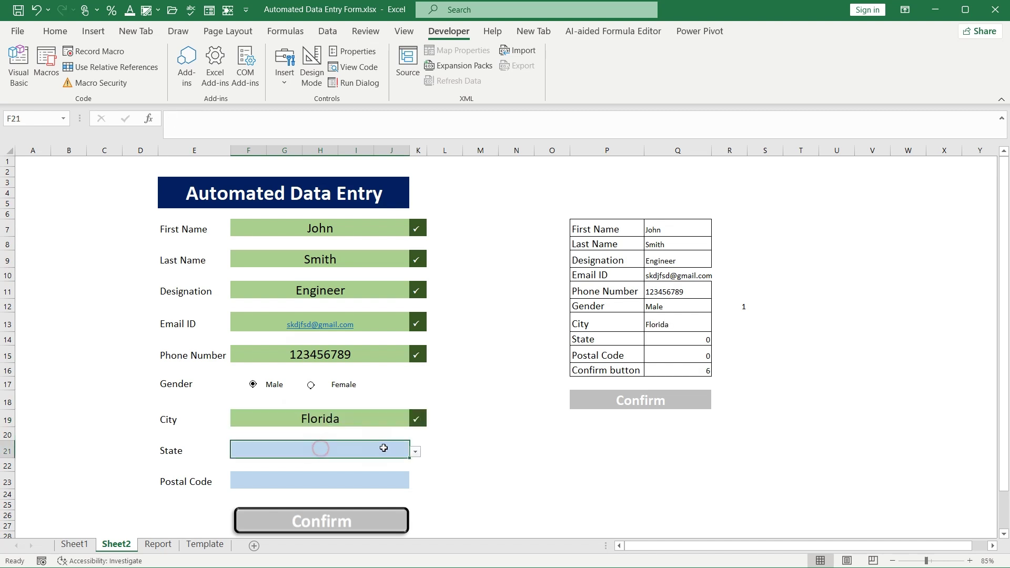
{"action": "left_click", "coordinate": [415, 451]}
{"action": "left_click", "coordinate": [299, 480]}
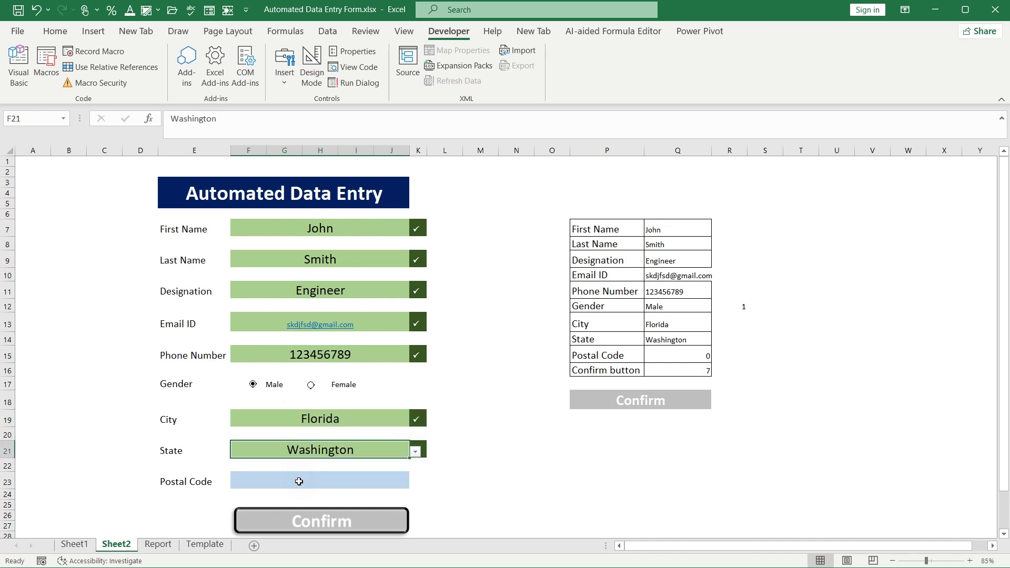
{"action": "left_click", "coordinate": [299, 481]}
{"action": "type", "text": "789"}
{"action": "key", "text": "Return"}
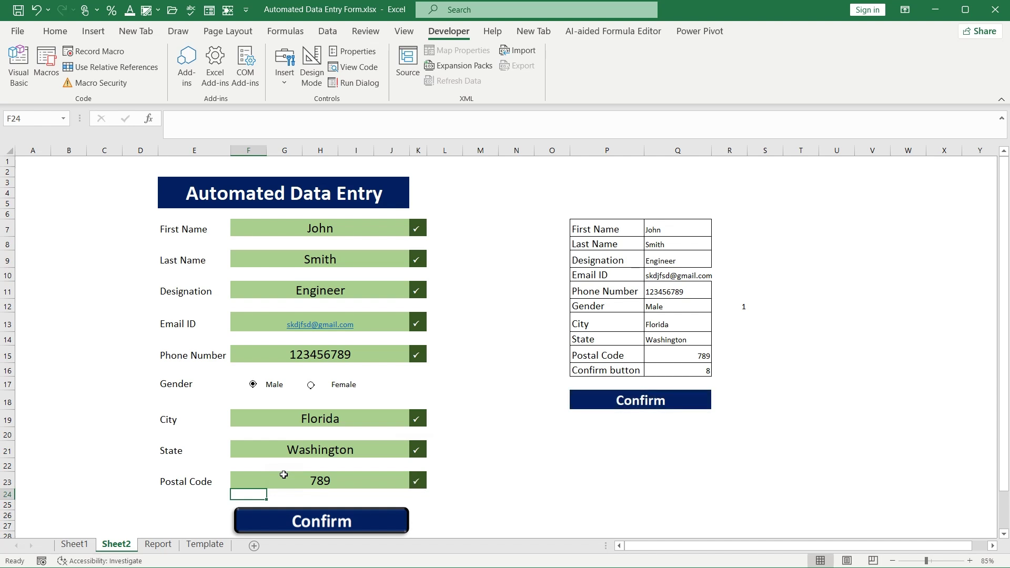
Submit the second entry with Confirm and view it in the Report sheet, selecting A1
{"action": "left_click", "coordinate": [327, 520]}
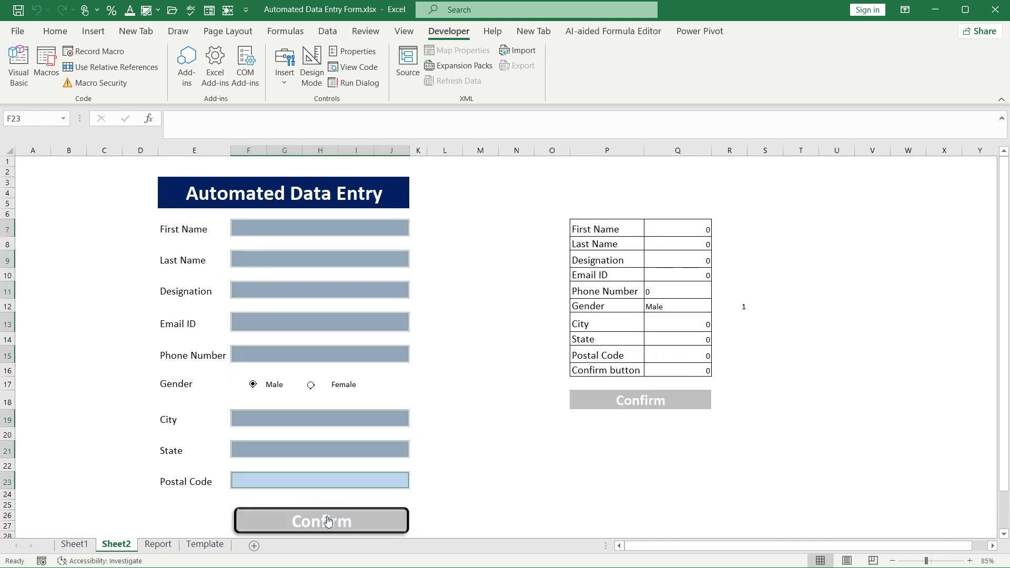
{"action": "left_click", "coordinate": [158, 544]}
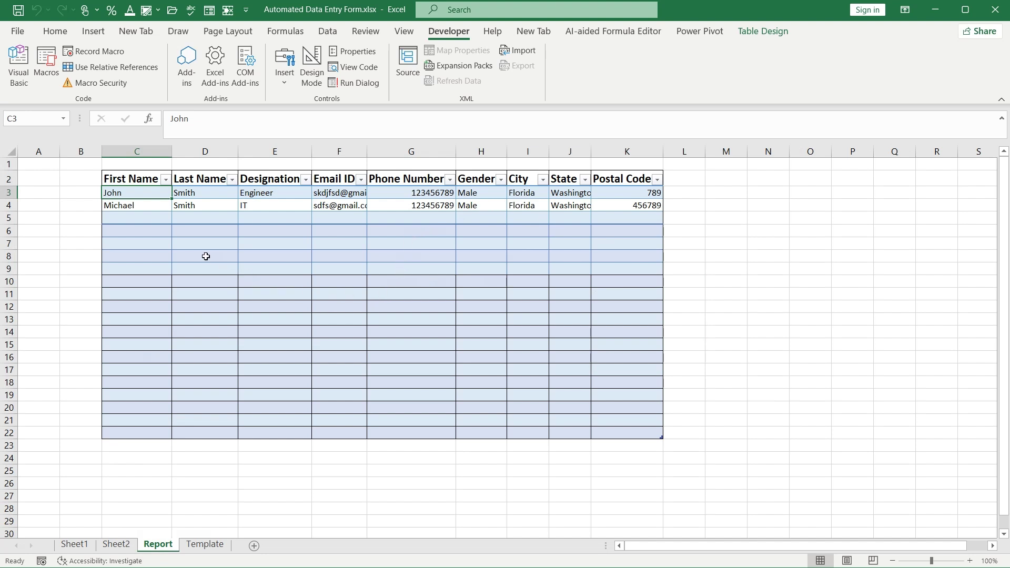
{"action": "left_click", "coordinate": [43, 165]}
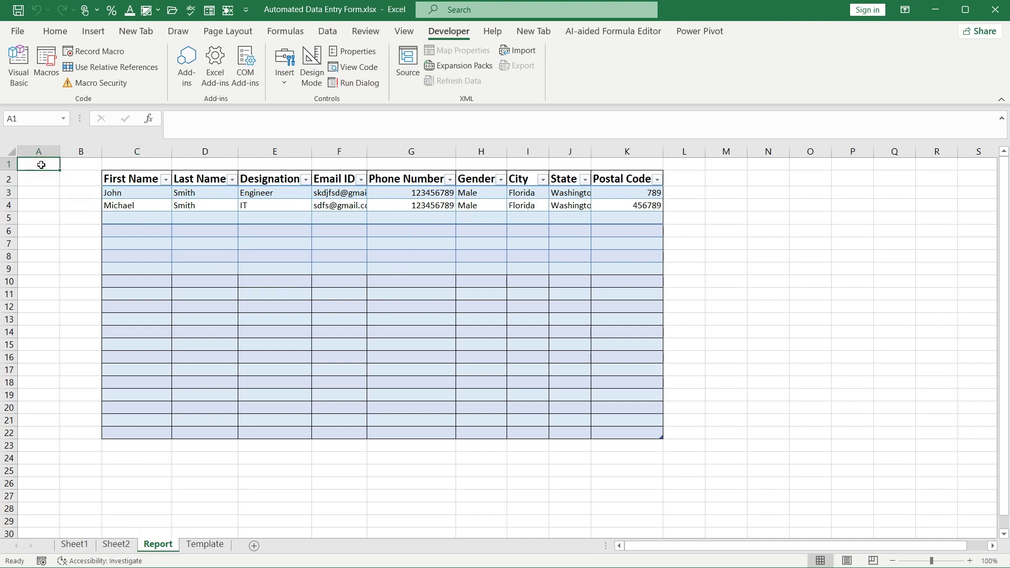